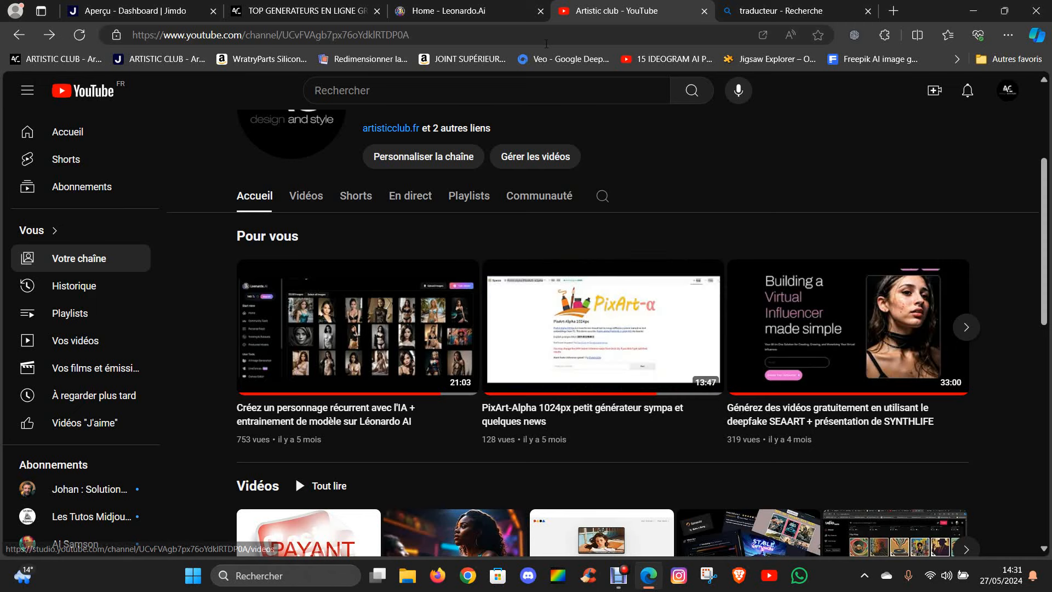
Step: Switch to Leonardo.Ai and read the What's New changelog, covering the major features, minor features and bug fixes
{"action": "left_click", "coordinate": [461, 13]}
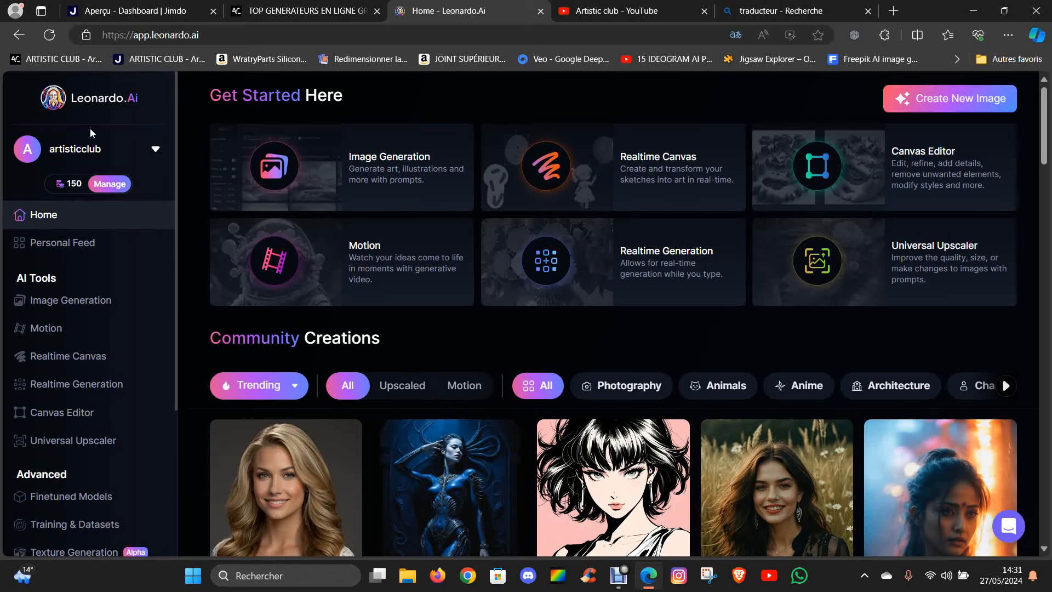
{"action": "scroll", "coordinate": [94, 406], "scroll_direction": "down", "scroll_amount": 3}
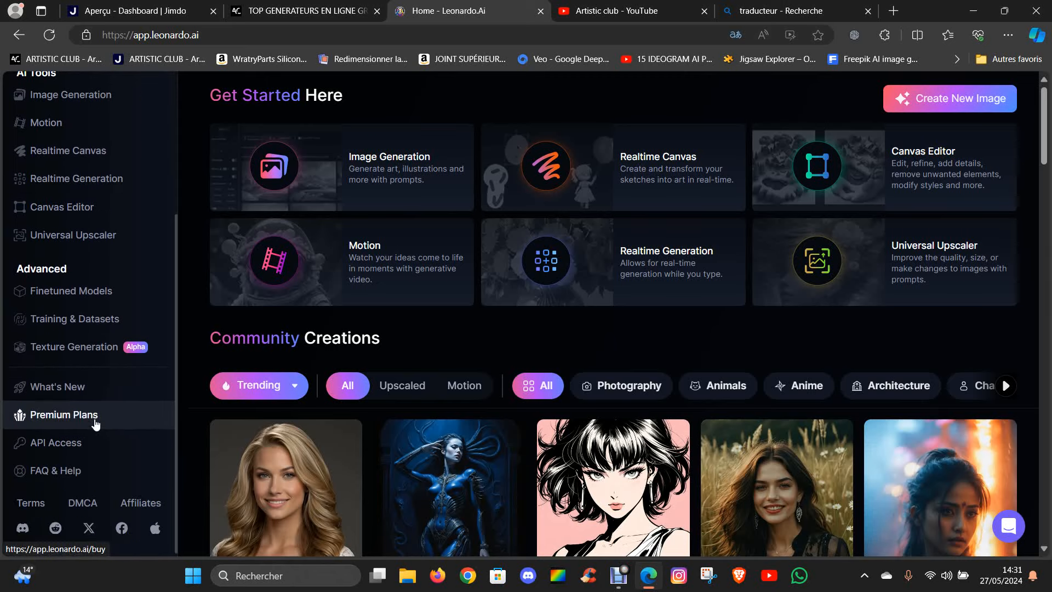
{"action": "left_click", "coordinate": [92, 387]}
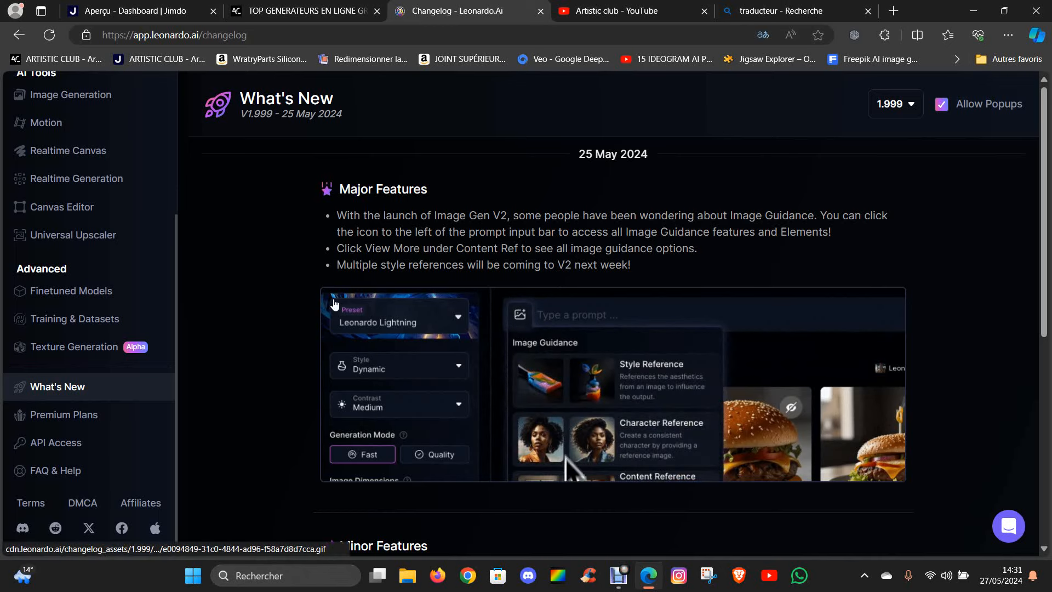
{"action": "scroll", "coordinate": [332, 294], "scroll_direction": "down", "scroll_amount": 1}
{"action": "scroll", "coordinate": [332, 297], "scroll_direction": "down", "scroll_amount": 3}
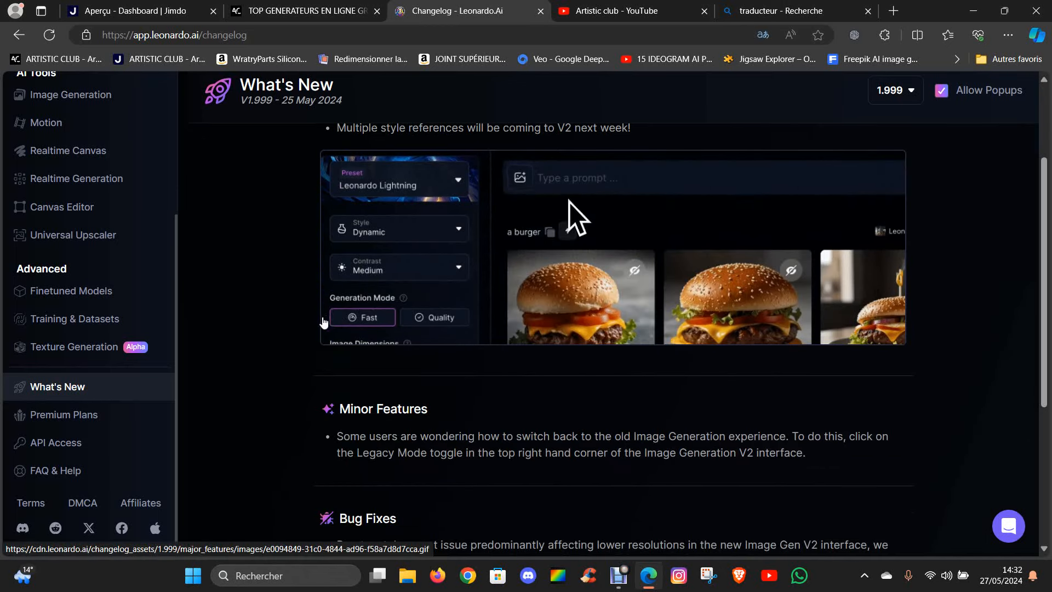
{"action": "scroll", "coordinate": [320, 323], "scroll_direction": "up", "scroll_amount": 3}
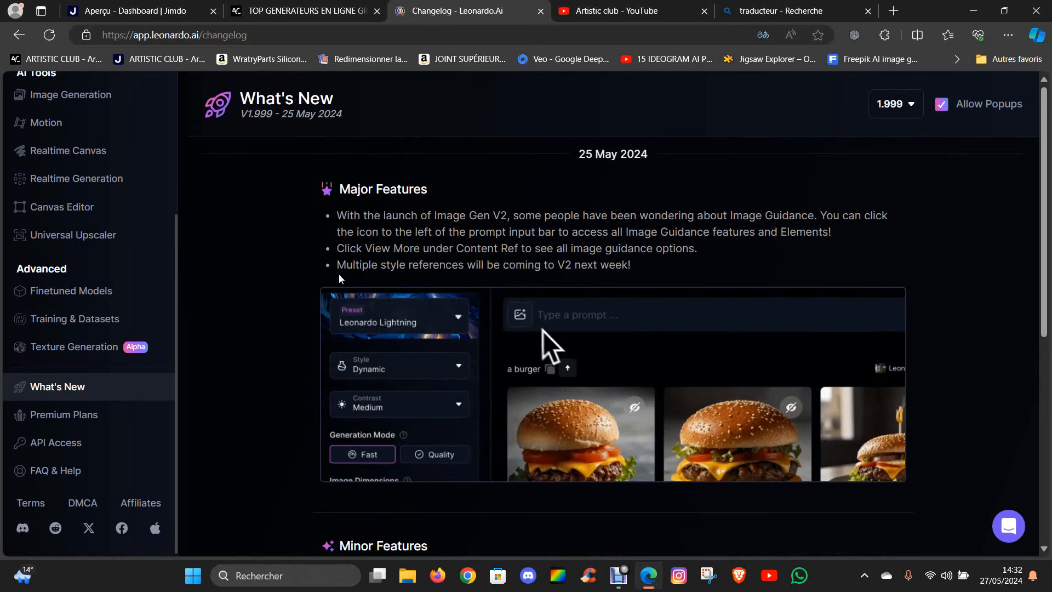
{"action": "scroll", "coordinate": [338, 274], "scroll_direction": "down", "scroll_amount": 6}
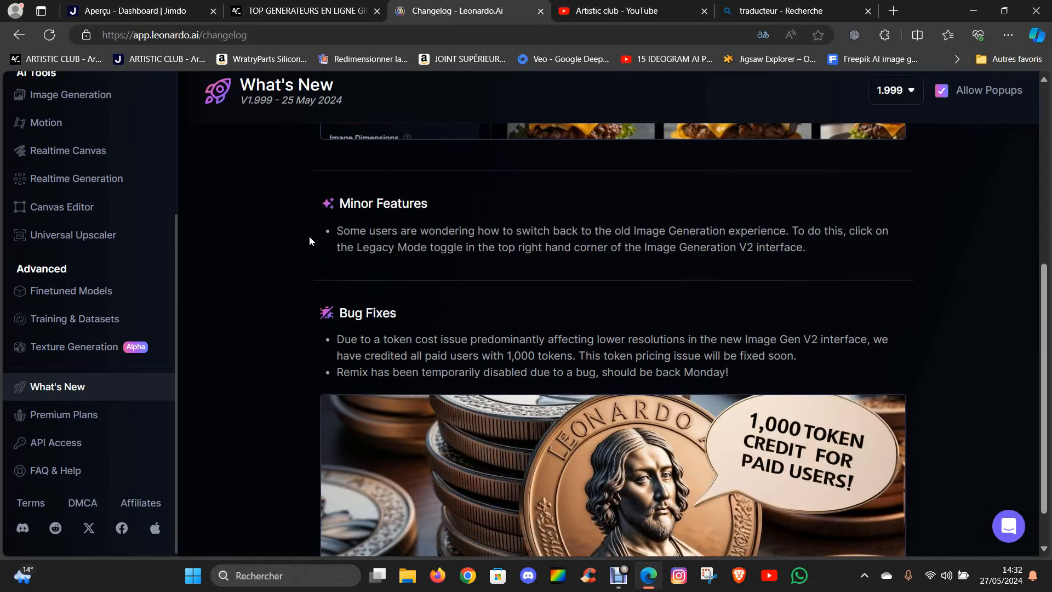
{"action": "scroll", "coordinate": [310, 239], "scroll_direction": "down", "scroll_amount": 1}
{"action": "scroll", "coordinate": [313, 264], "scroll_direction": "up", "scroll_amount": 8}
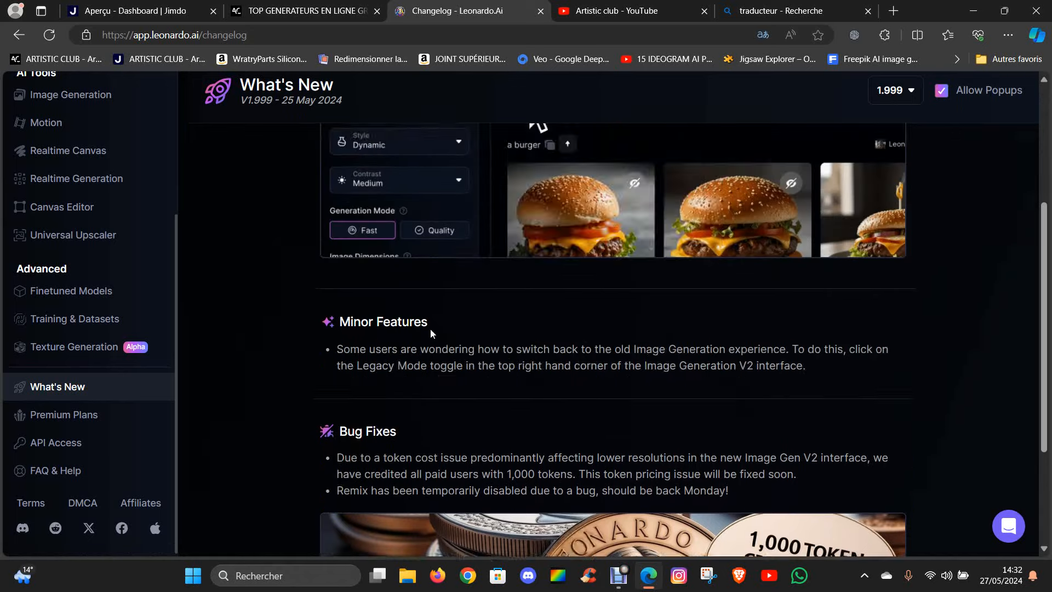
{"action": "scroll", "coordinate": [134, 144], "scroll_direction": "up", "scroll_amount": 4}
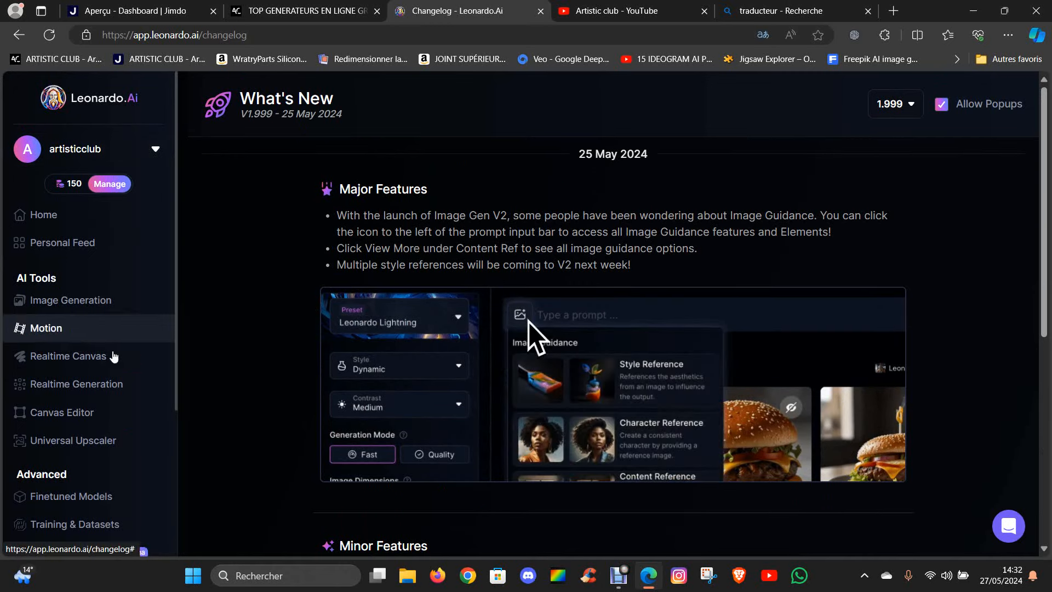
Step: Open the Image Generation tool and look over its generation settings and history
{"action": "left_click", "coordinate": [93, 302]}
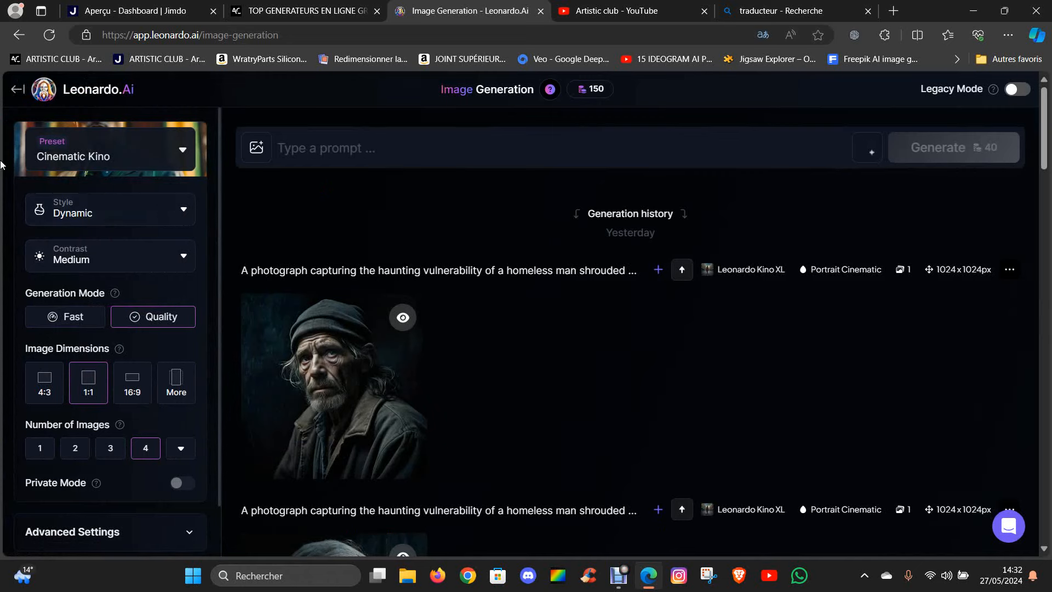
{"action": "scroll", "coordinate": [70, 285], "scroll_direction": "down", "scroll_amount": 1}
{"action": "scroll", "coordinate": [93, 406], "scroll_direction": "up", "scroll_amount": 1}
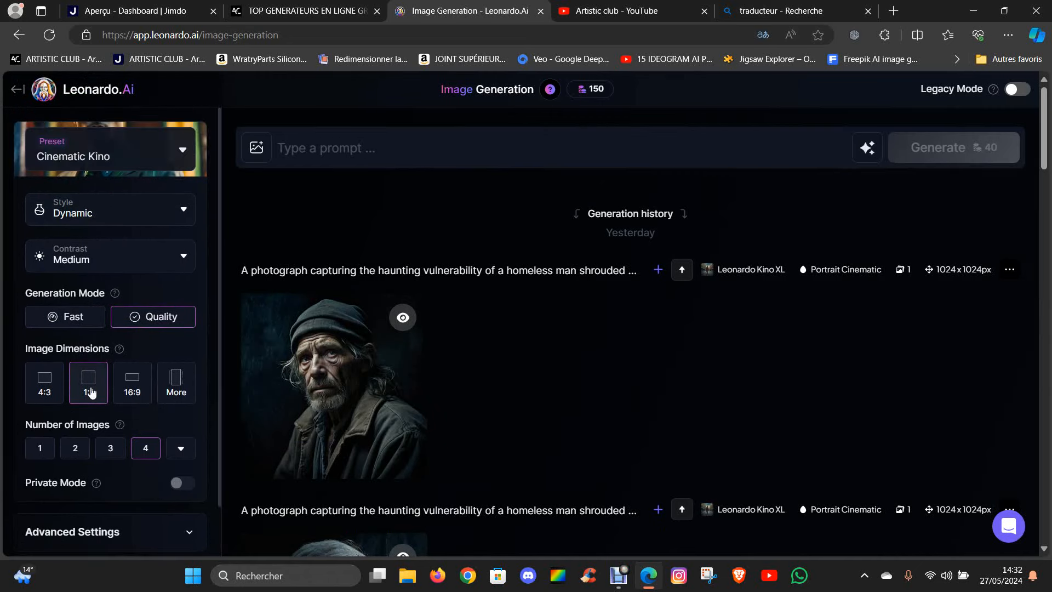
{"action": "scroll", "coordinate": [96, 301], "scroll_direction": "down", "scroll_amount": 1}
{"action": "scroll", "coordinate": [88, 285], "scroll_direction": "down", "scroll_amount": 6}
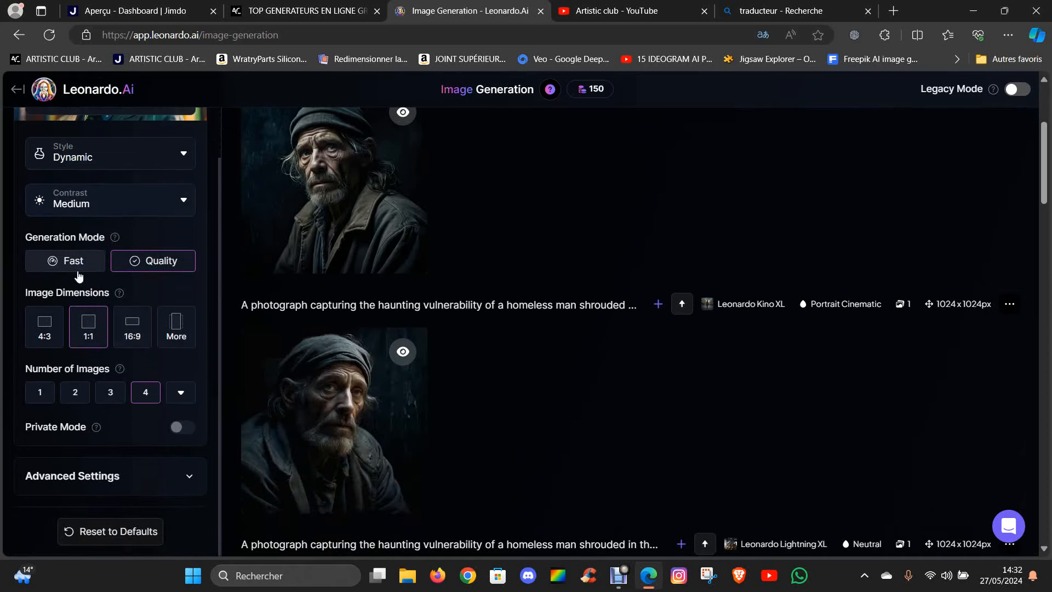
{"action": "scroll", "coordinate": [314, 316], "scroll_direction": "up", "scroll_amount": 2}
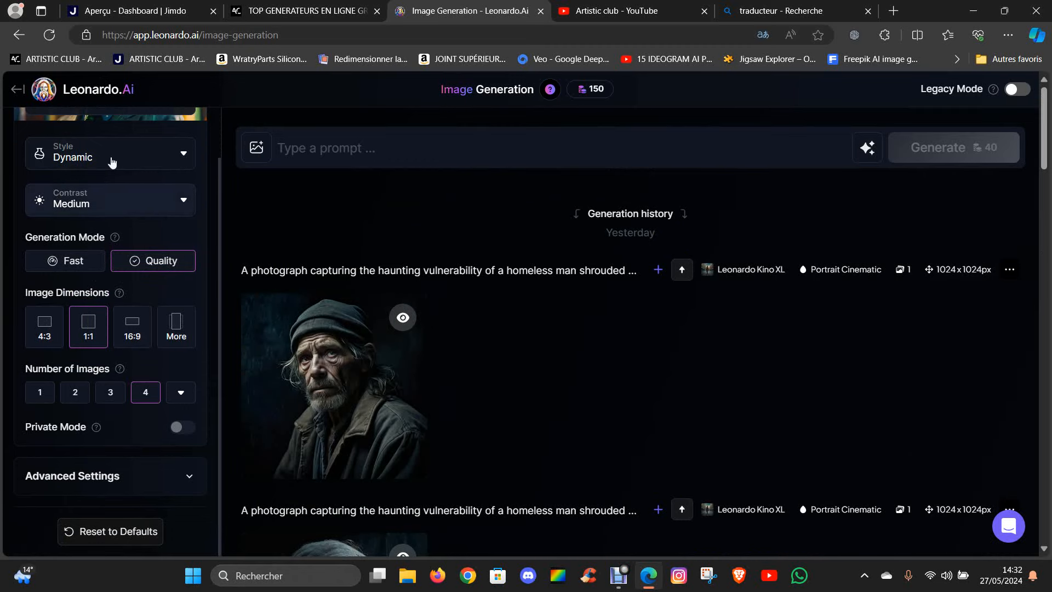
{"action": "scroll", "coordinate": [120, 191], "scroll_direction": "up", "scroll_amount": 2}
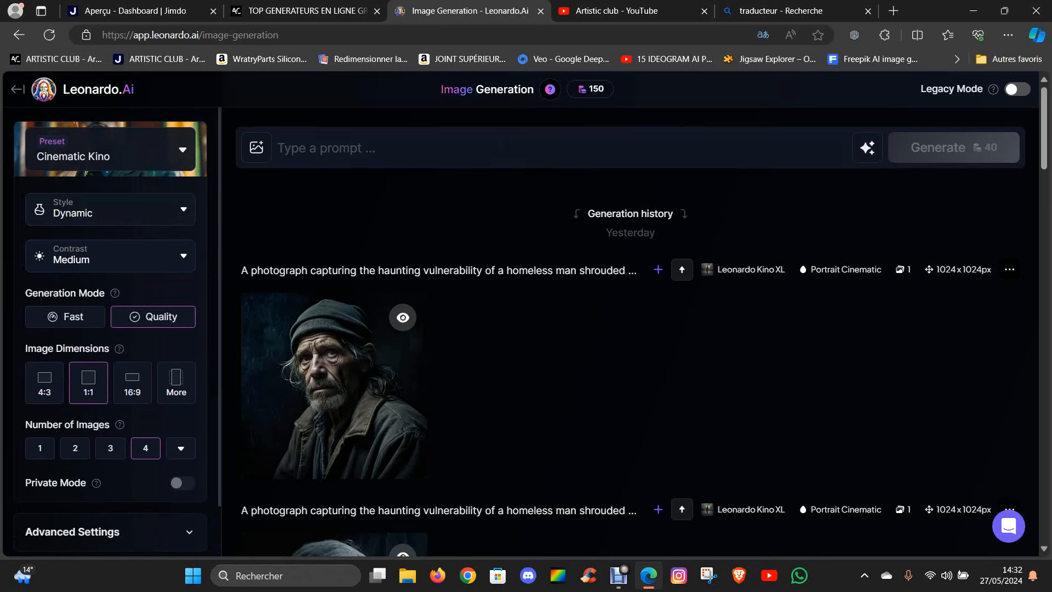
Step: Enable Legacy Mode to examine the old interface and its finetuned model list, and return to the new interface
{"action": "left_click", "coordinate": [1014, 93]}
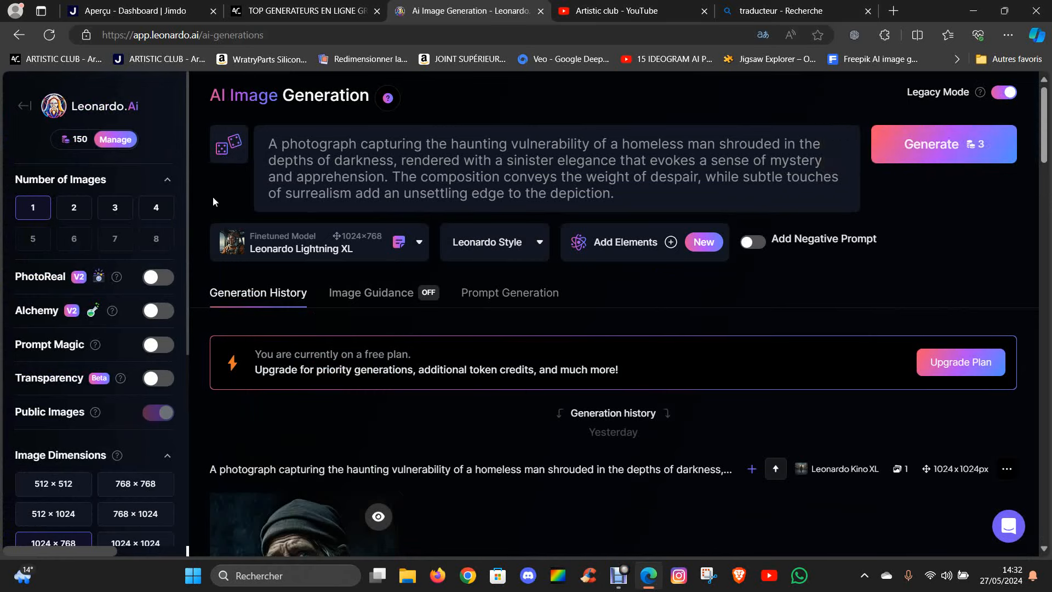
{"action": "scroll", "coordinate": [256, 216], "scroll_direction": "down", "scroll_amount": 3}
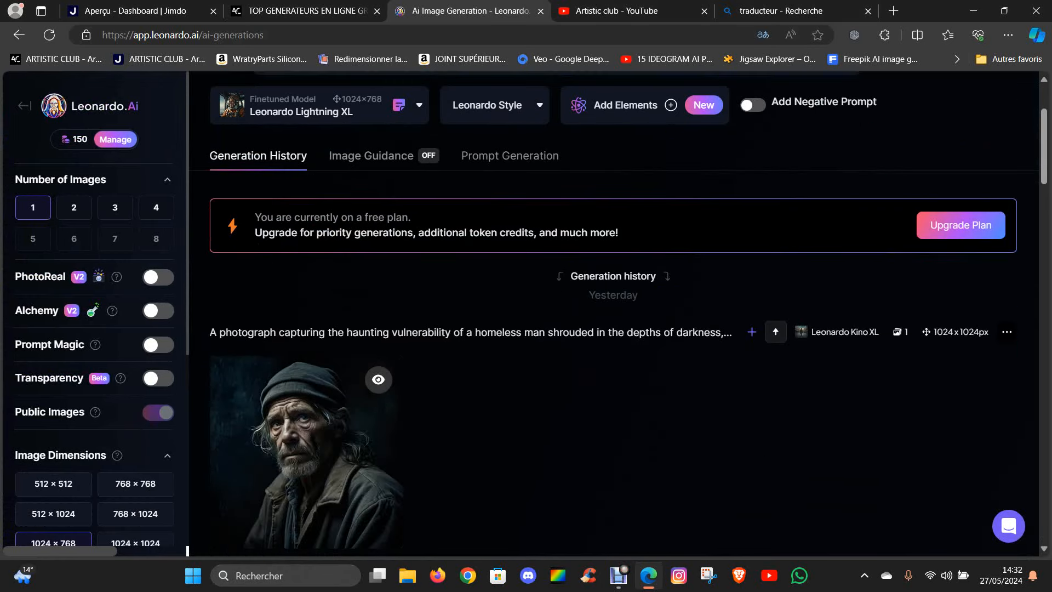
{"action": "scroll", "coordinate": [275, 255], "scroll_direction": "up", "scroll_amount": 3}
{"action": "left_click", "coordinate": [422, 251]}
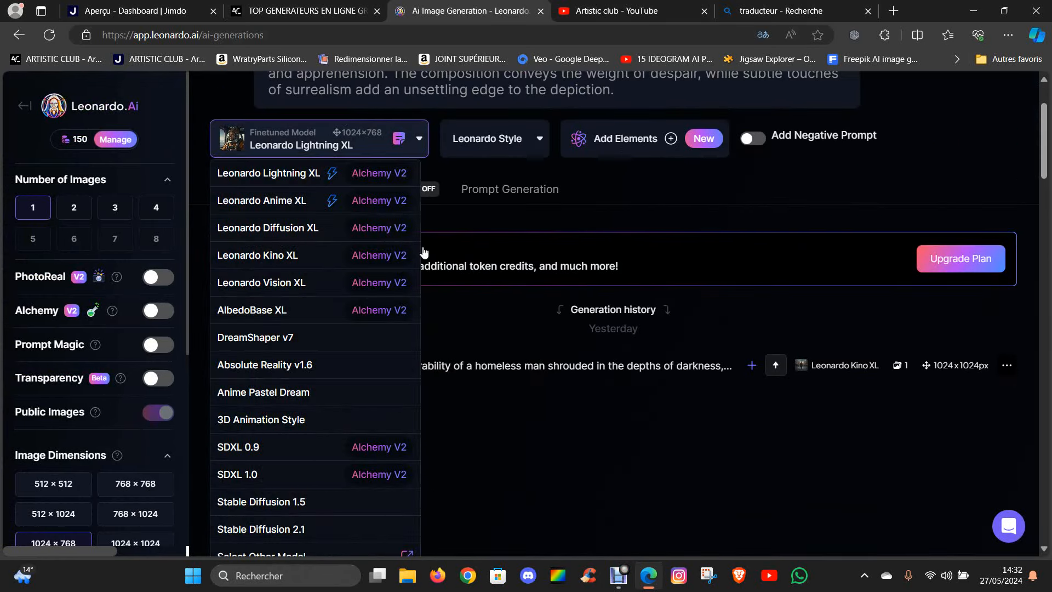
{"action": "left_click", "coordinate": [419, 144]}
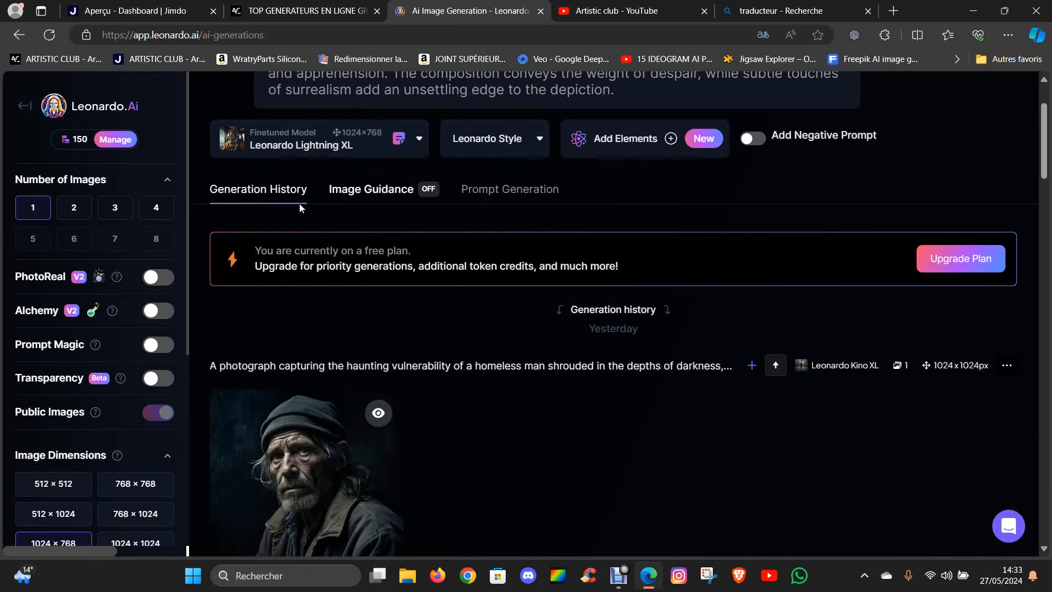
{"action": "scroll", "coordinate": [103, 380], "scroll_direction": "down", "scroll_amount": 5}
{"action": "scroll", "coordinate": [137, 329], "scroll_direction": "up", "scroll_amount": 5}
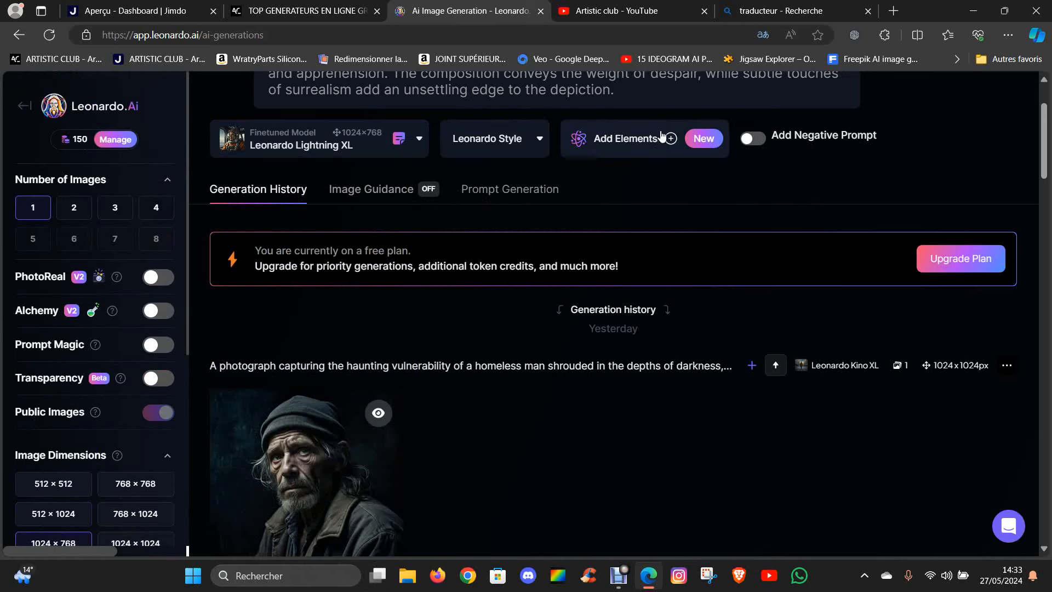
{"action": "scroll", "coordinate": [1019, 118], "scroll_direction": "up", "scroll_amount": 2}
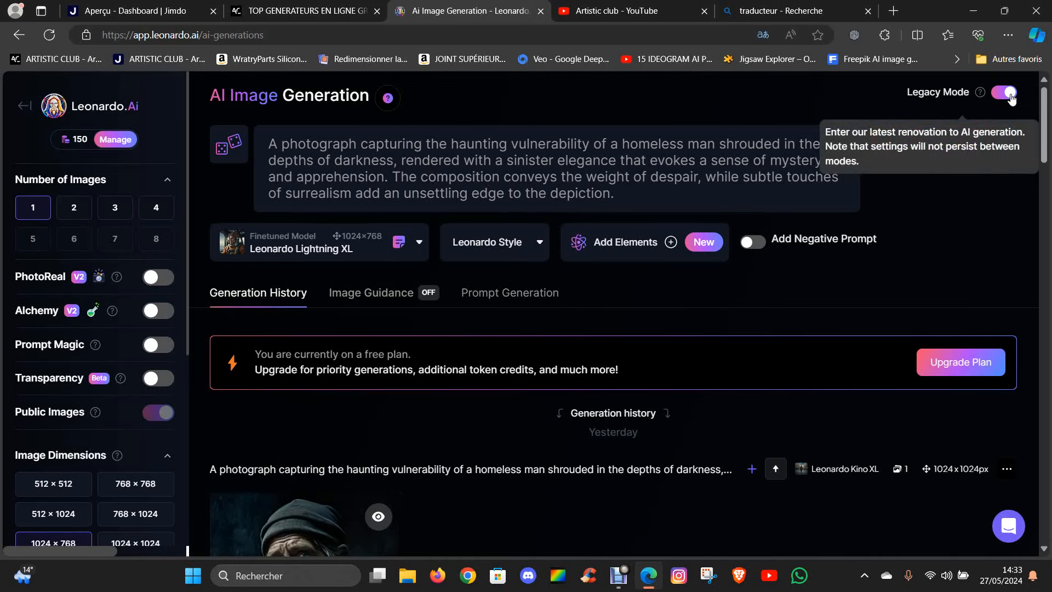
{"action": "left_click", "coordinate": [1010, 94]}
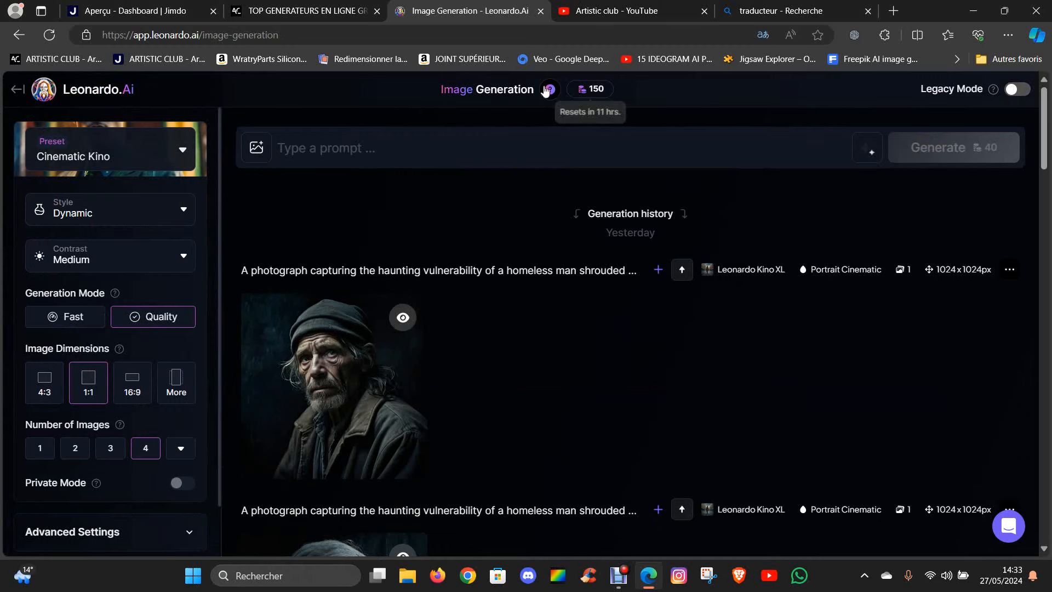
Step: Examine the Image Guidance and Elements options available for the prompt, leaving them unused
{"action": "left_click", "coordinate": [300, 149]}
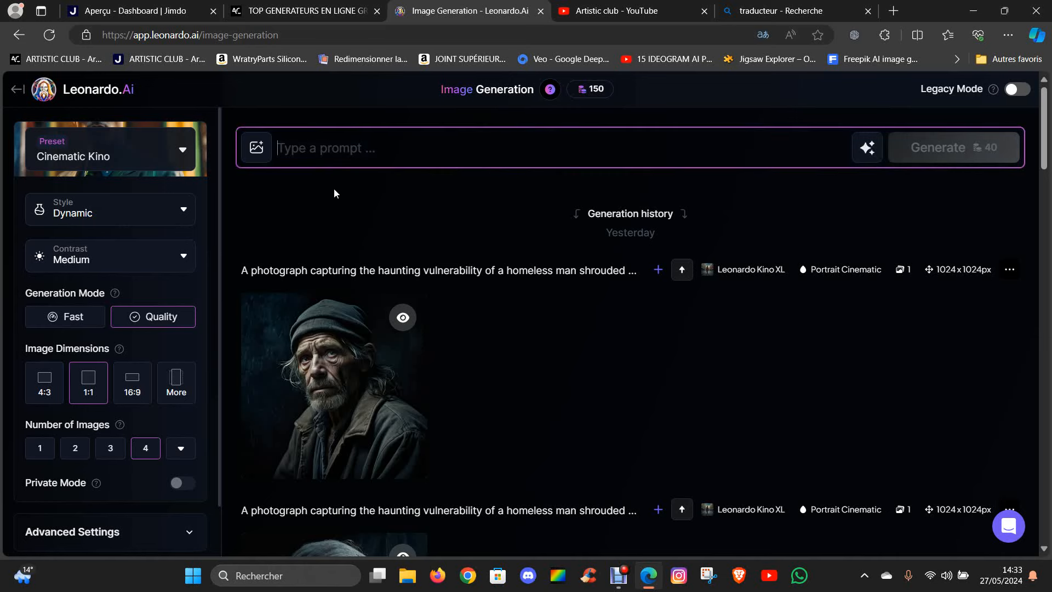
{"action": "left_click", "coordinate": [256, 148]}
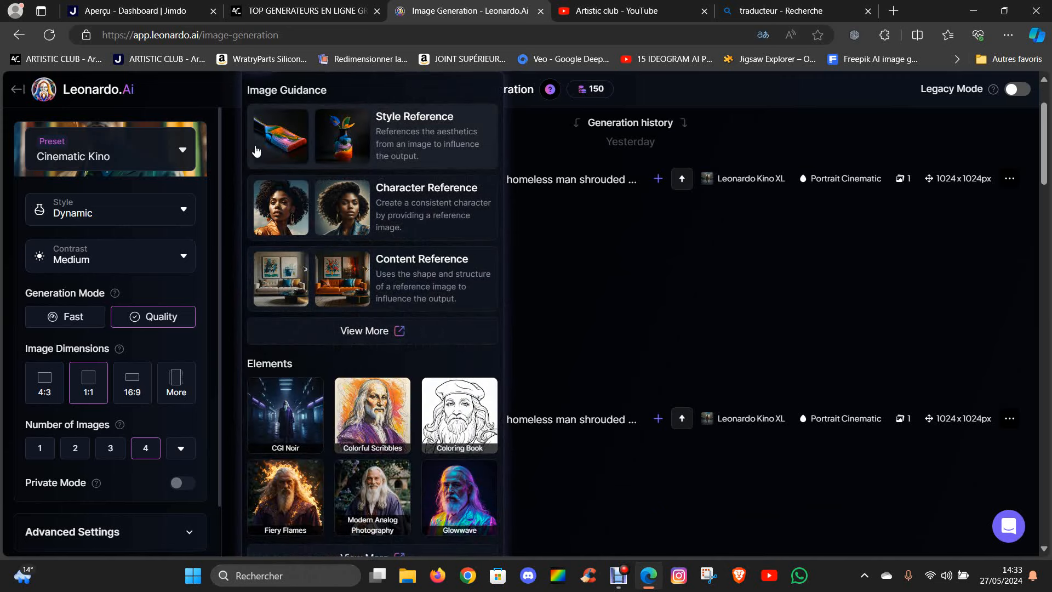
{"action": "left_click", "coordinate": [545, 149]}
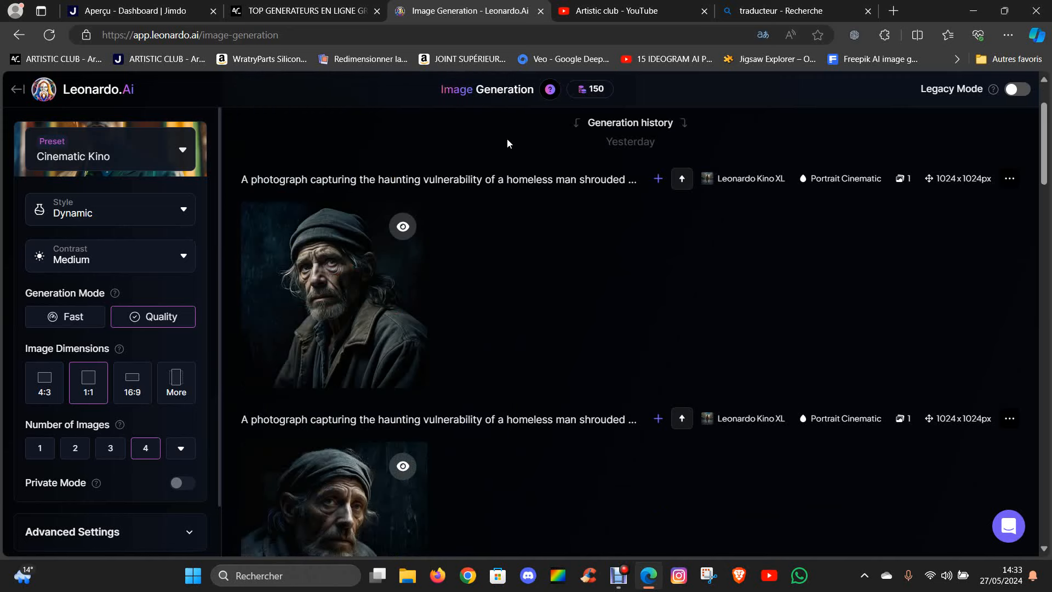
{"action": "scroll", "coordinate": [434, 228], "scroll_direction": "up", "scroll_amount": 2}
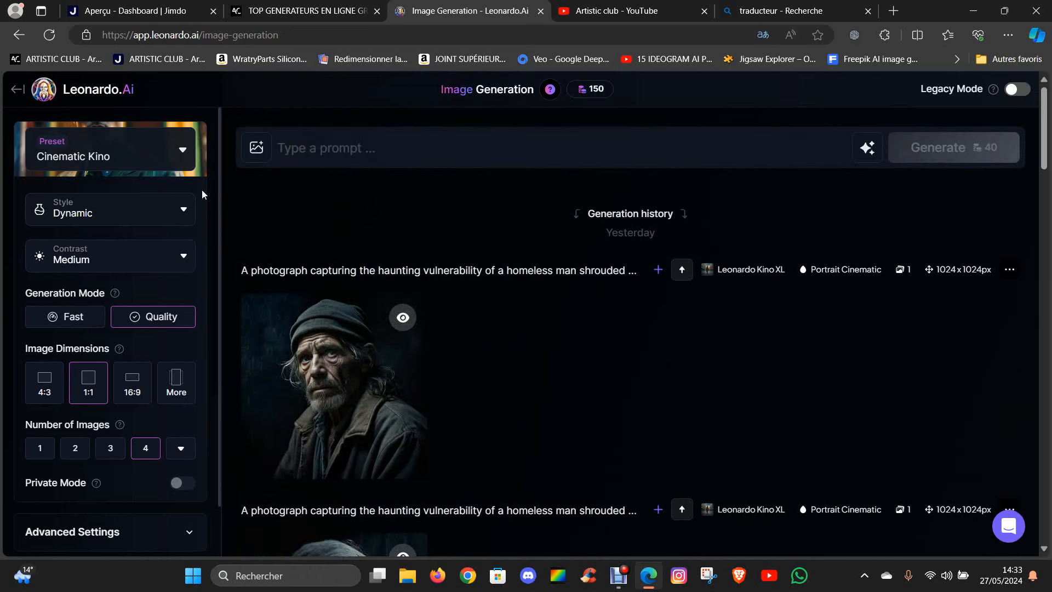
{"action": "scroll", "coordinate": [65, 384], "scroll_direction": "down", "scroll_amount": 1}
{"action": "scroll", "coordinate": [60, 328], "scroll_direction": "up", "scroll_amount": 1}
Step: Browse the platform presets, trying Concept Art and settling on the Cinematic Kino preset
{"action": "left_click", "coordinate": [184, 153]}
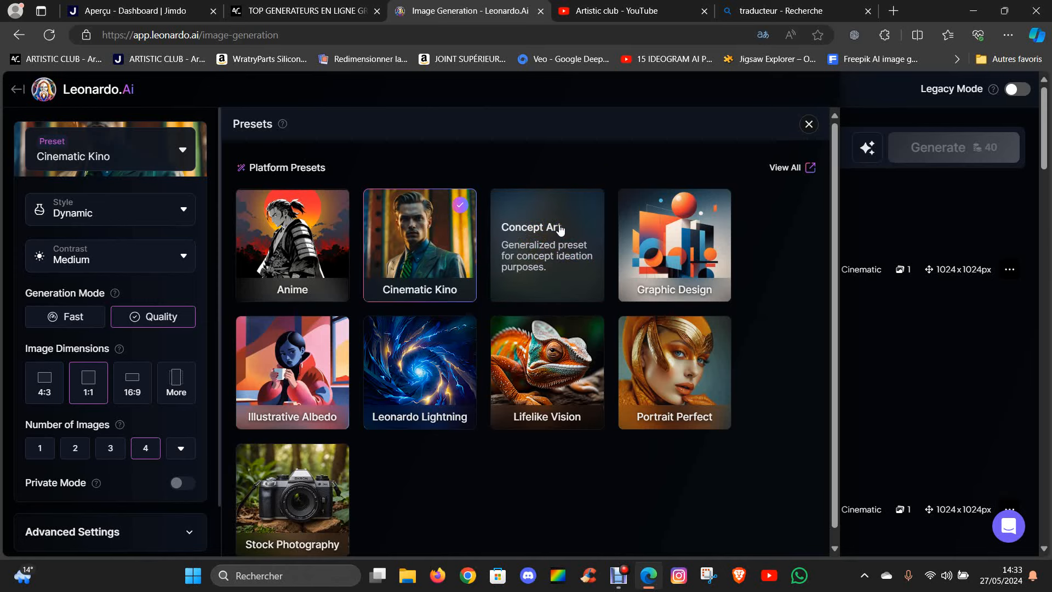
{"action": "left_click", "coordinate": [580, 229]}
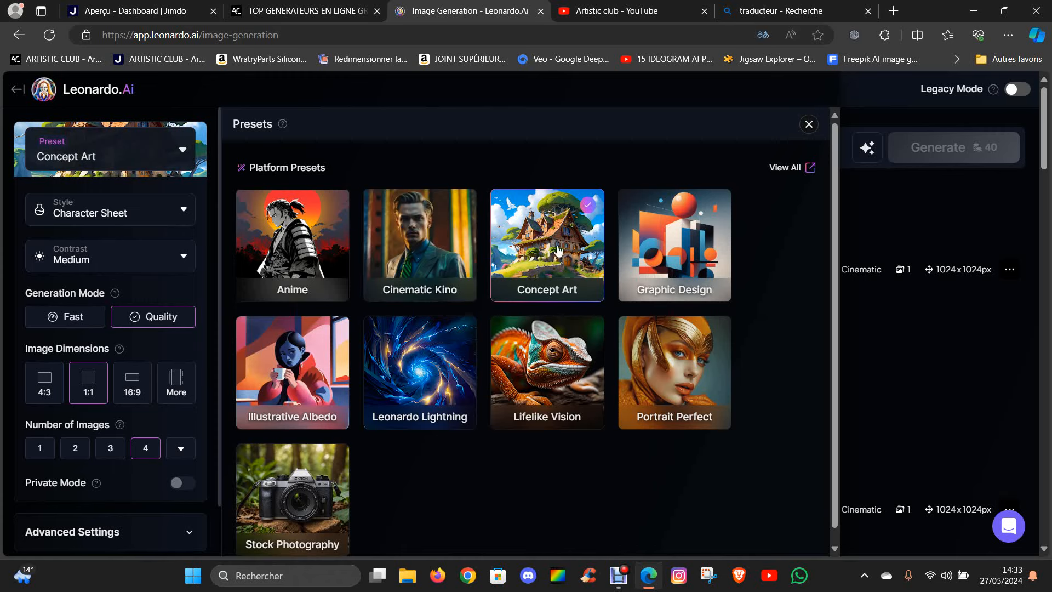
{"action": "left_click", "coordinate": [447, 234]}
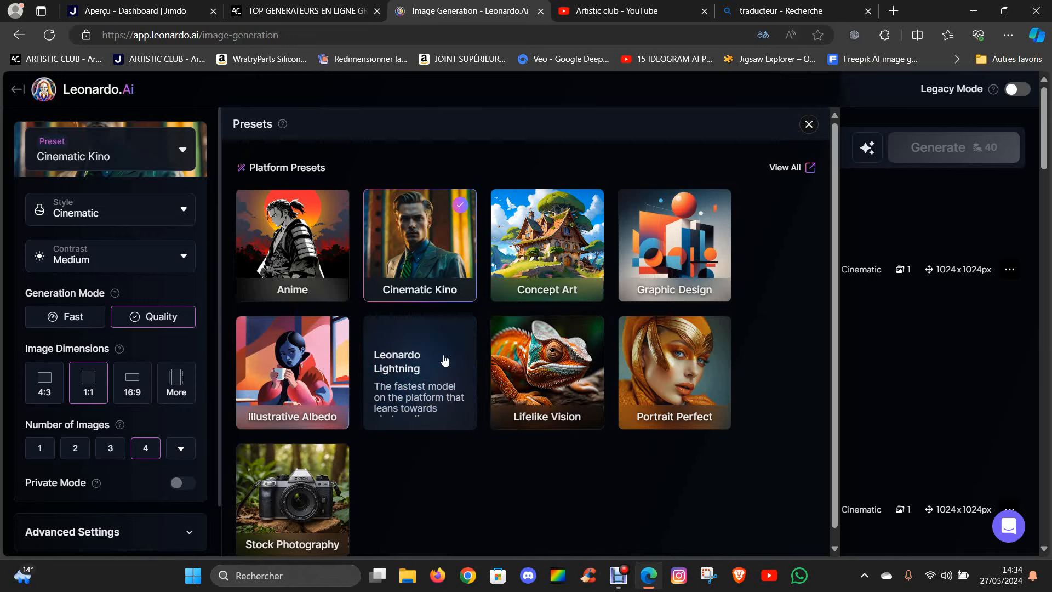
{"action": "scroll", "coordinate": [445, 360], "scroll_direction": "down", "scroll_amount": 1}
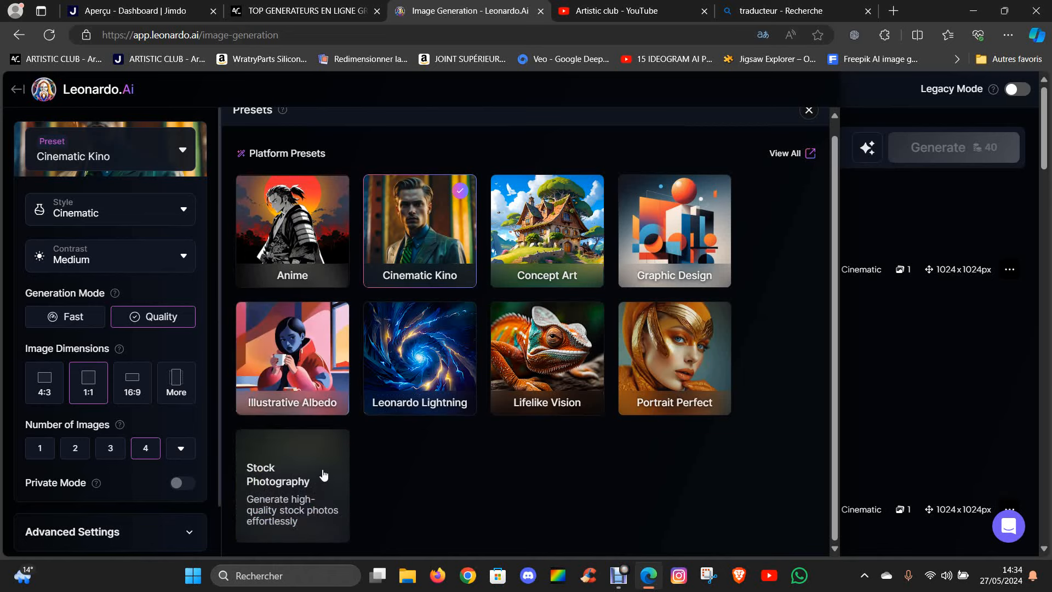
{"action": "left_click", "coordinate": [184, 152]}
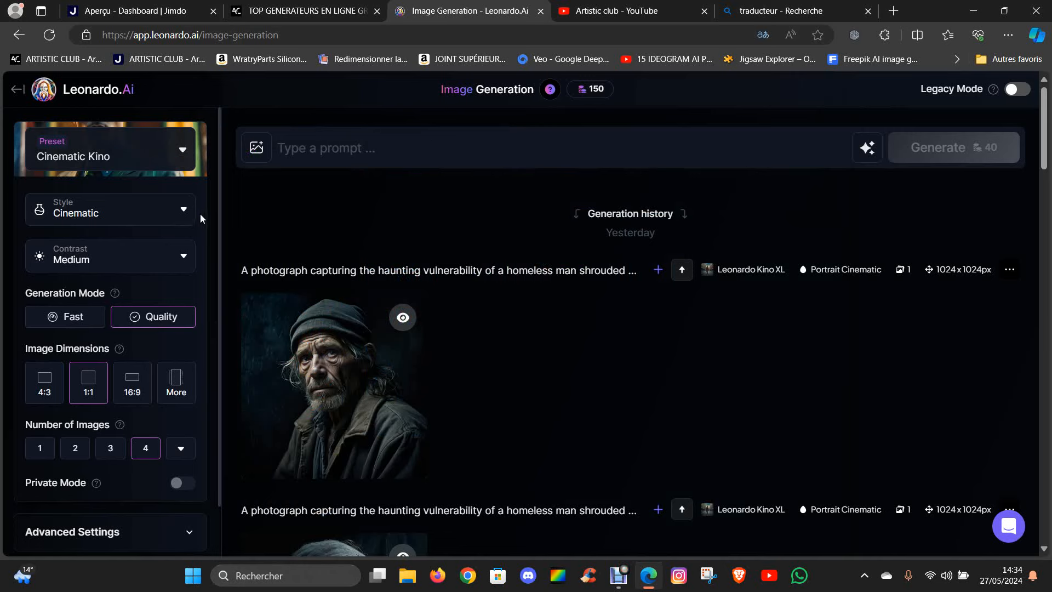
Step: Review the available Style and Contrast options for the preset without choosing new ones
{"action": "left_click", "coordinate": [183, 212]}
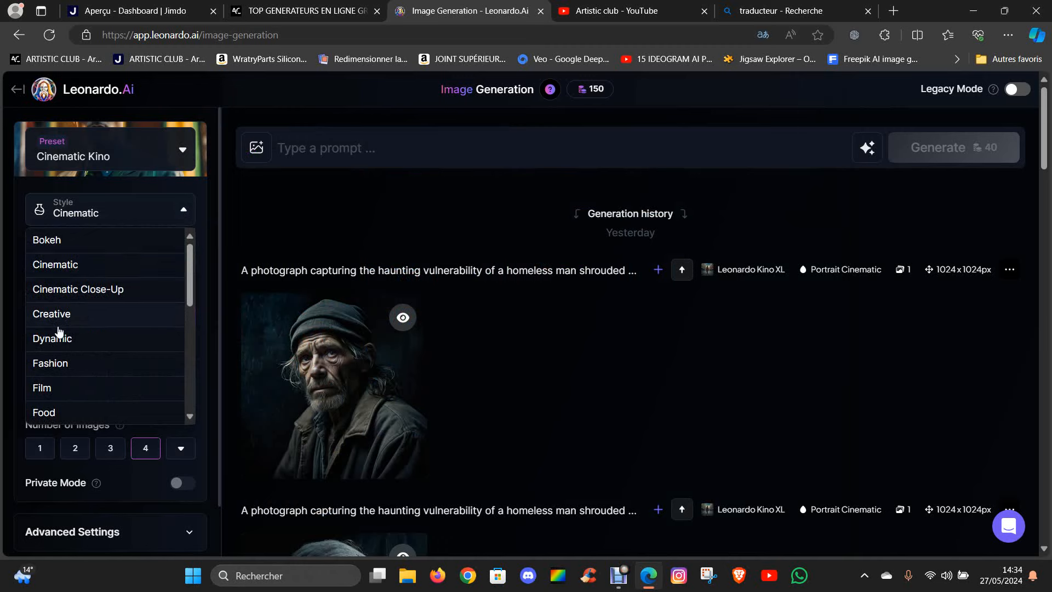
{"action": "scroll", "coordinate": [70, 324], "scroll_direction": "down", "scroll_amount": 3}
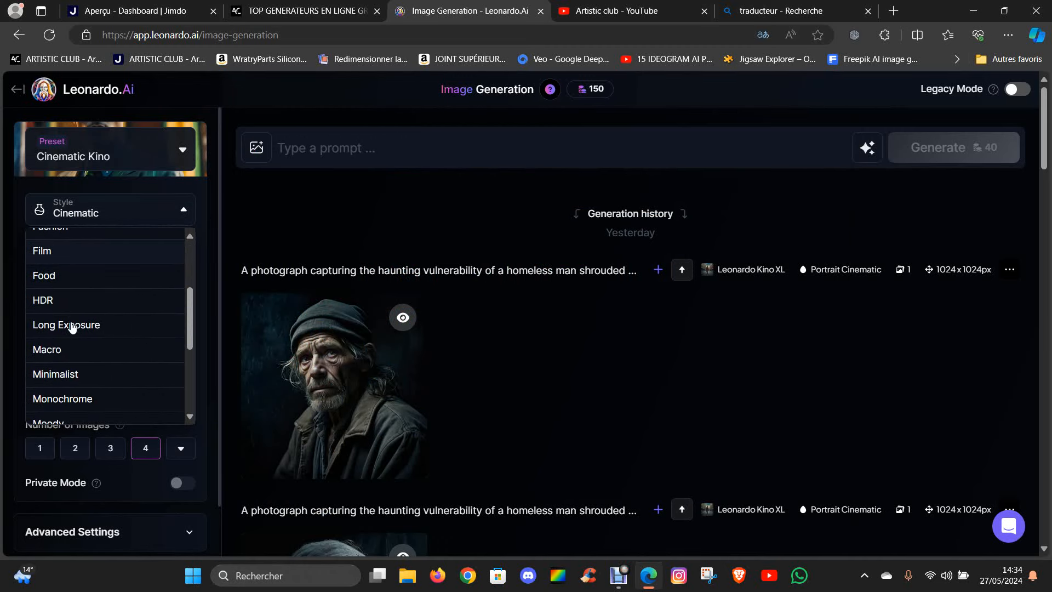
{"action": "scroll", "coordinate": [71, 356], "scroll_direction": "down", "scroll_amount": 6}
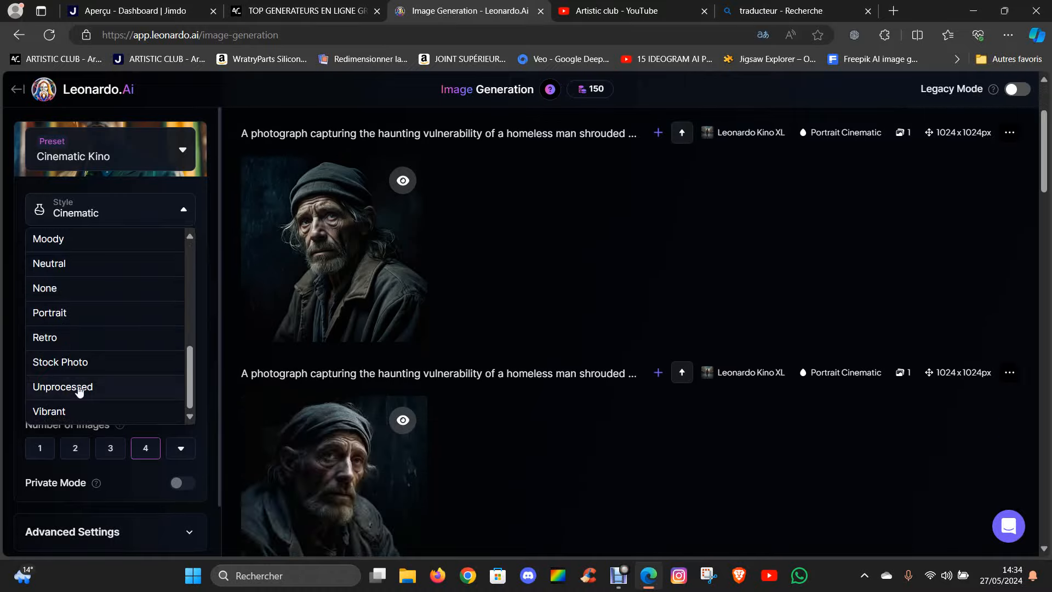
{"action": "scroll", "coordinate": [89, 328], "scroll_direction": "up", "scroll_amount": 10}
{"action": "left_click", "coordinate": [180, 211]}
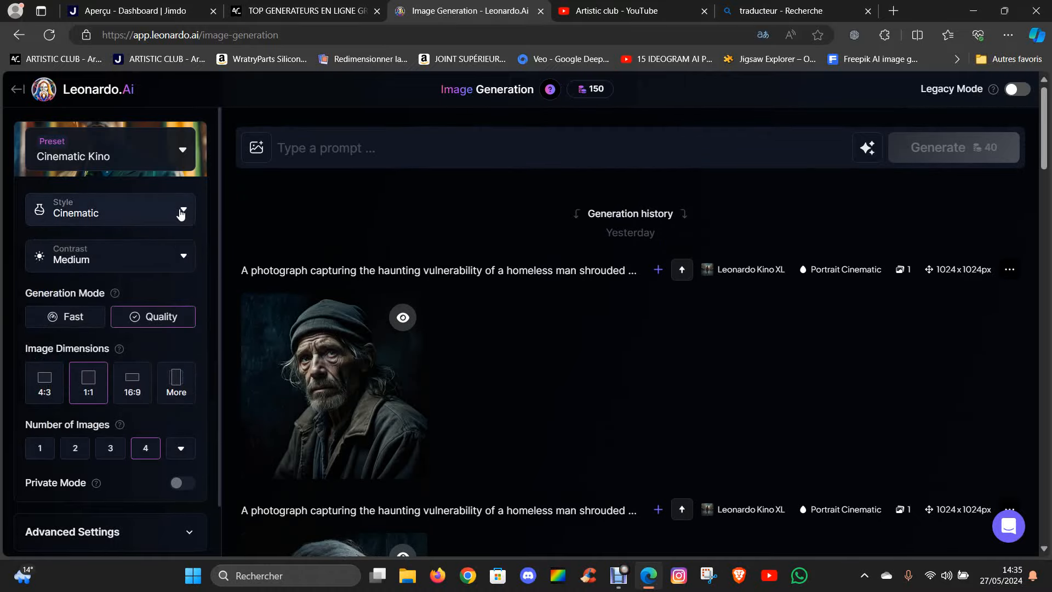
{"action": "left_click", "coordinate": [188, 262]}
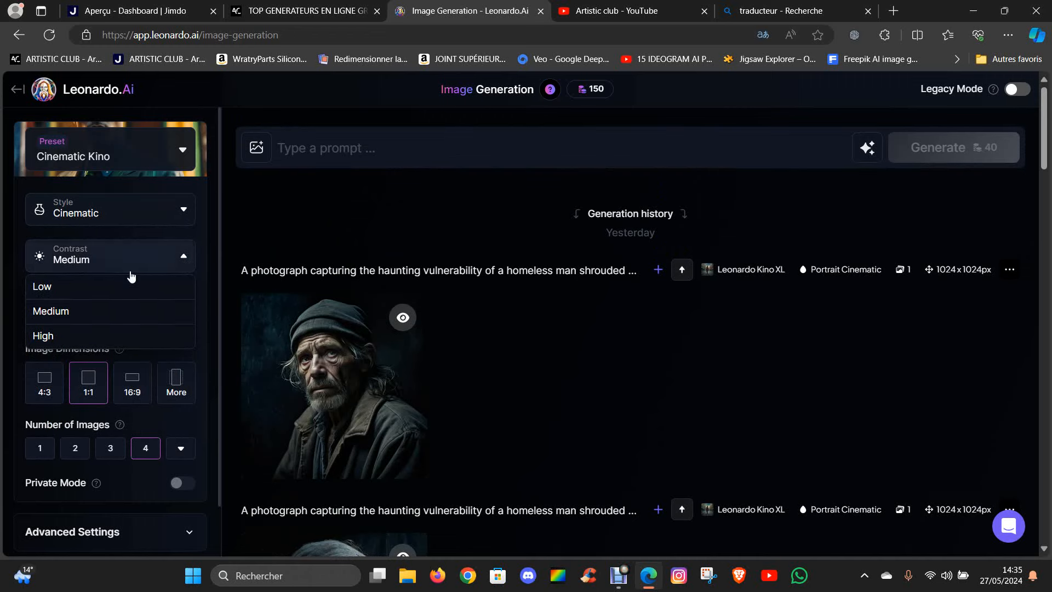
{"action": "left_click", "coordinate": [187, 261]}
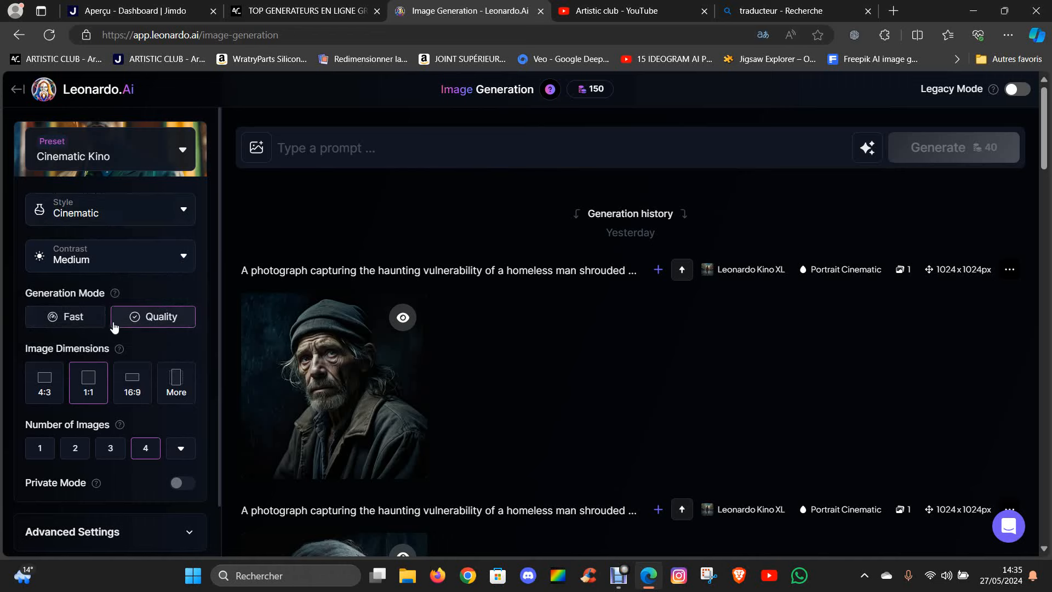
Step: Compare the Fast and Quality generation modes, choose Fast, and set the number of images to 1
{"action": "left_click", "coordinate": [88, 321]}
{"action": "left_click", "coordinate": [165, 321]}
{"action": "left_click", "coordinate": [81, 322]}
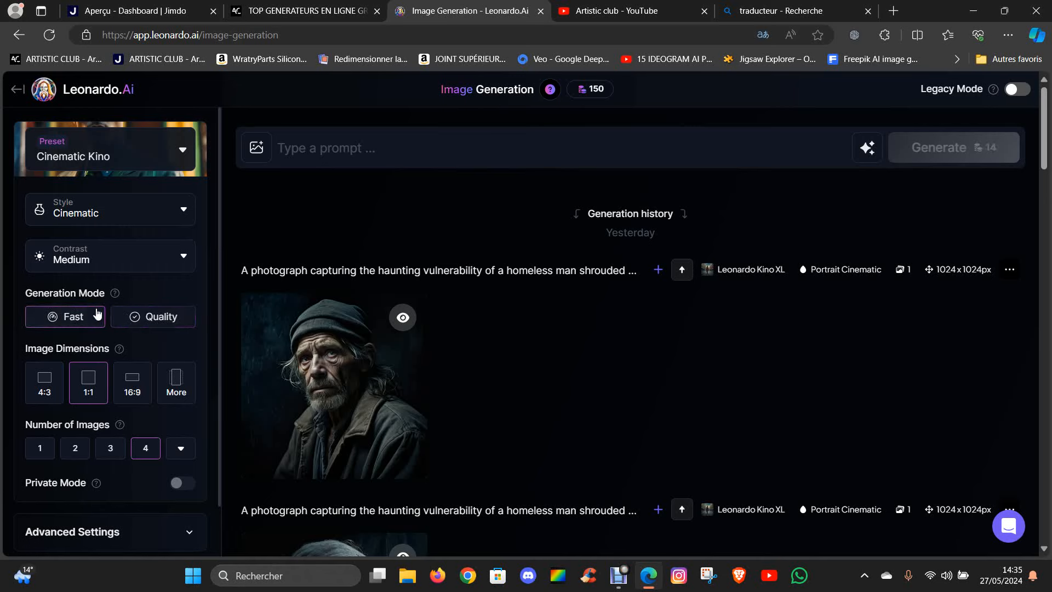
{"action": "scroll", "coordinate": [90, 309], "scroll_direction": "down", "scroll_amount": 1}
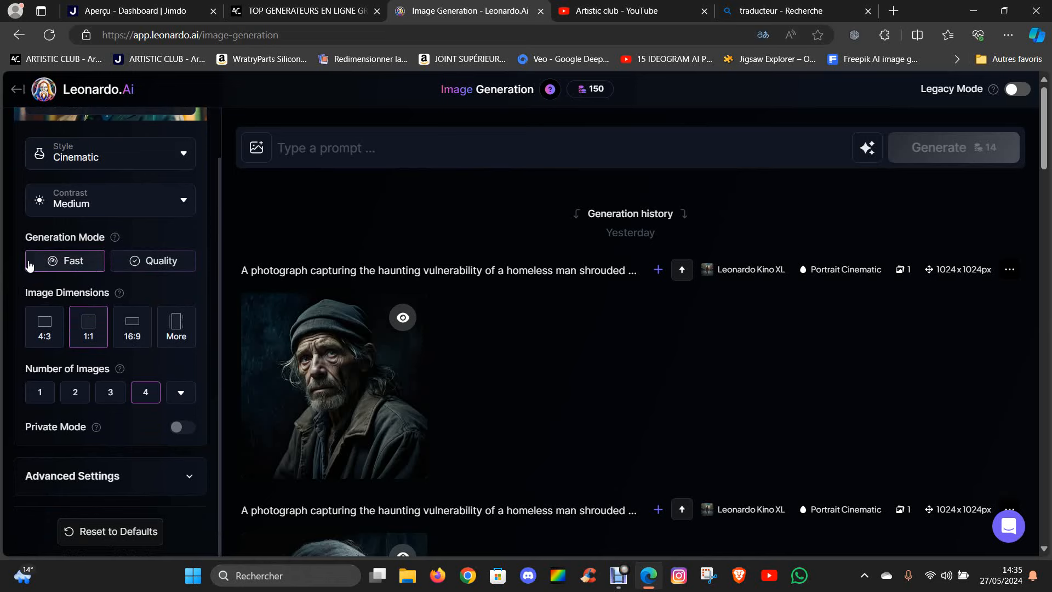
{"action": "scroll", "coordinate": [62, 329], "scroll_direction": "down", "scroll_amount": 3}
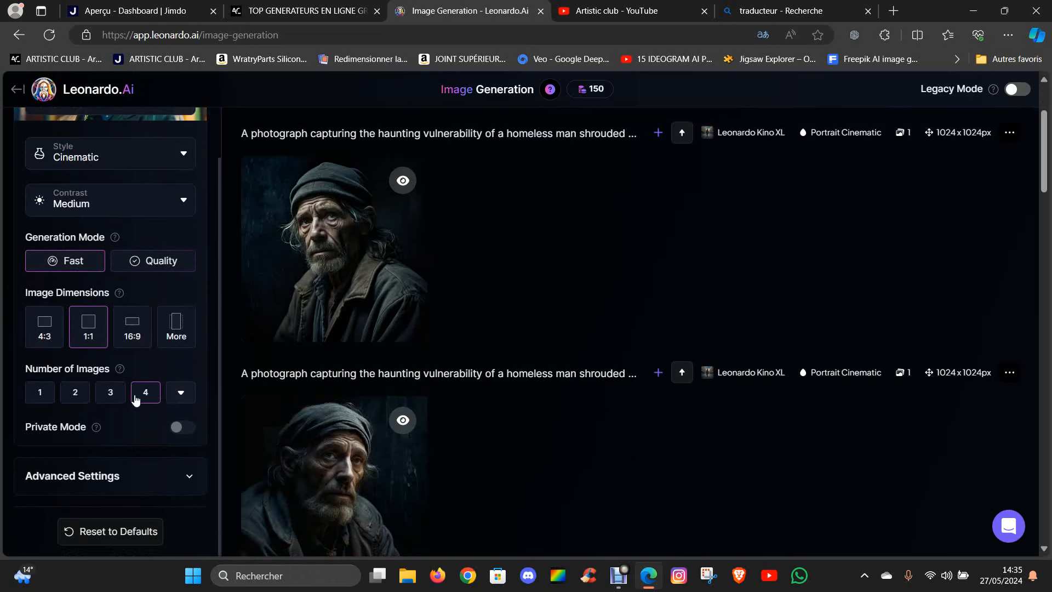
{"action": "left_click", "coordinate": [39, 393]}
{"action": "scroll", "coordinate": [137, 383], "scroll_direction": "down", "scroll_amount": 1}
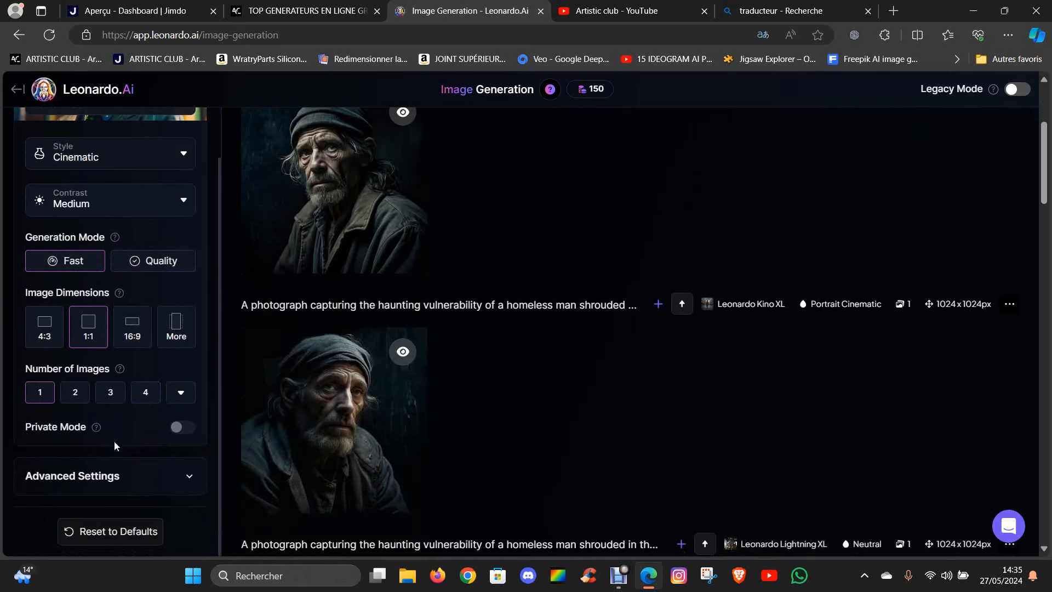
Step: Expand the Advanced Settings and review the available generation options
{"action": "scroll", "coordinate": [116, 433], "scroll_direction": "down", "scroll_amount": 5}
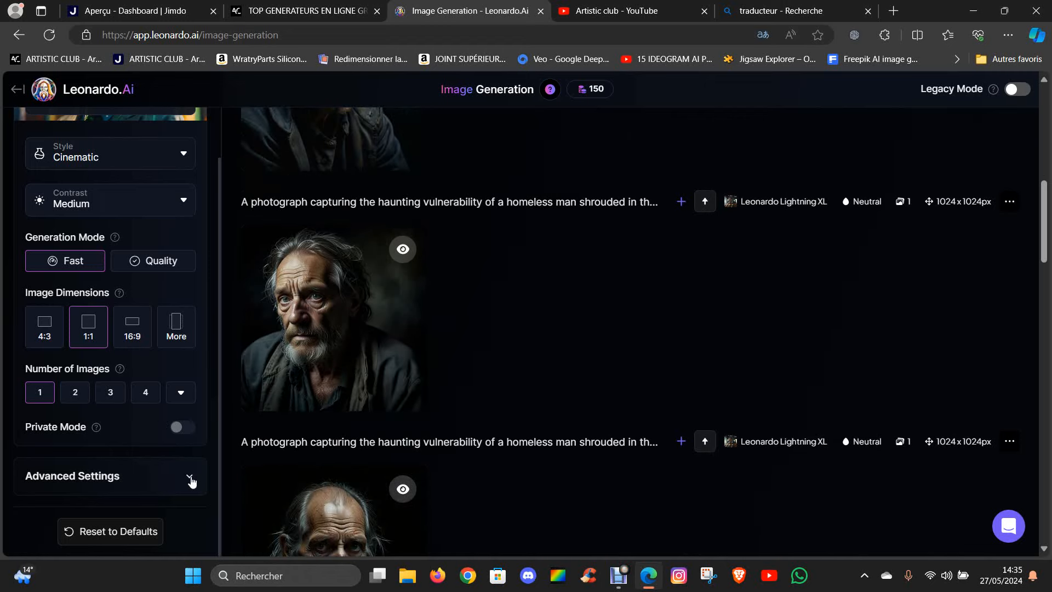
{"action": "left_click", "coordinate": [191, 478]}
{"action": "scroll", "coordinate": [200, 336], "scroll_direction": "down", "scroll_amount": 2}
{"action": "scroll", "coordinate": [367, 336], "scroll_direction": "down", "scroll_amount": 2}
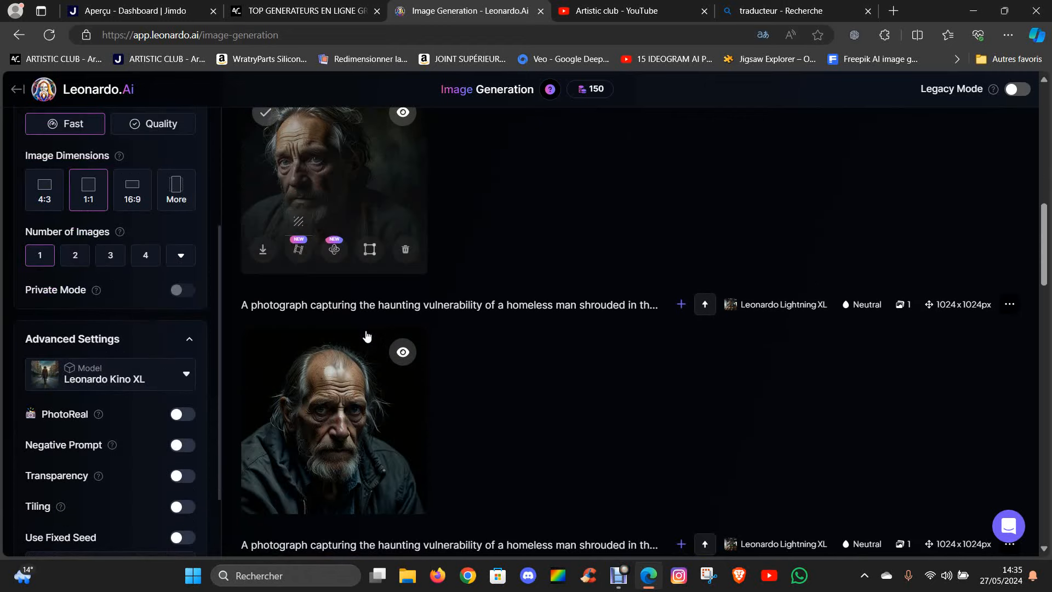
{"action": "scroll", "coordinate": [143, 291], "scroll_direction": "down", "scroll_amount": 2}
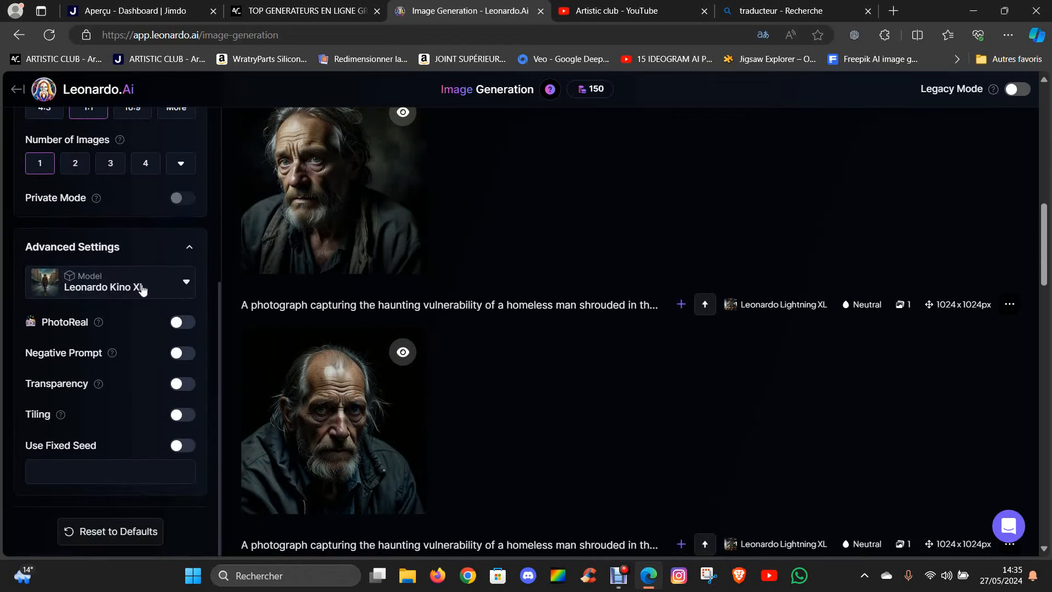
{"action": "left_click", "coordinate": [189, 253]}
{"action": "scroll", "coordinate": [195, 372], "scroll_direction": "down", "scroll_amount": 4}
{"action": "left_click", "coordinate": [191, 479]}
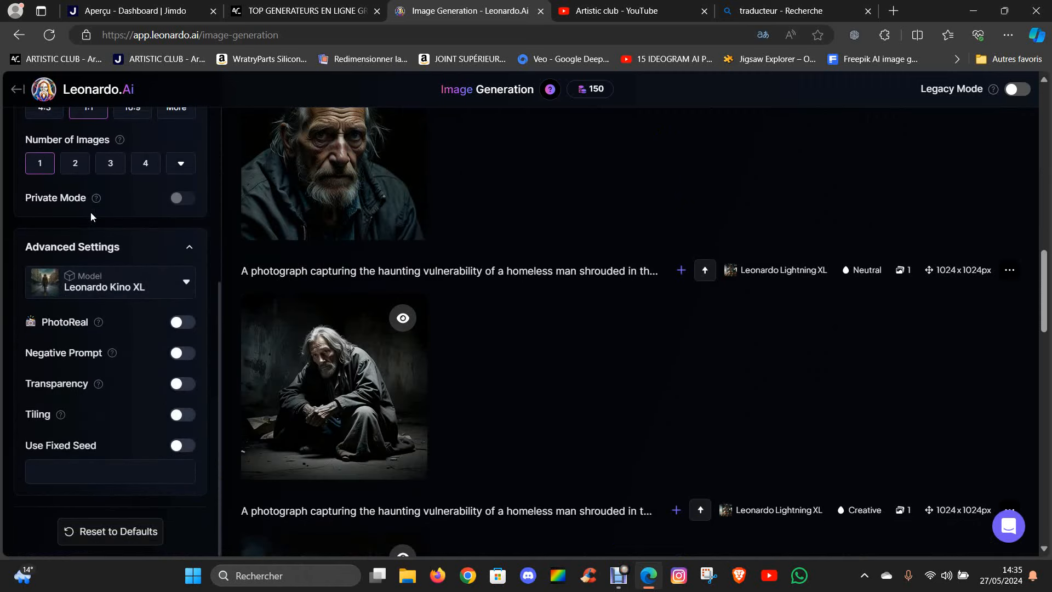
Step: Review the list of available models in the Advanced Settings, keeping Leonardo Kino XL selected
{"action": "left_click", "coordinate": [193, 290]}
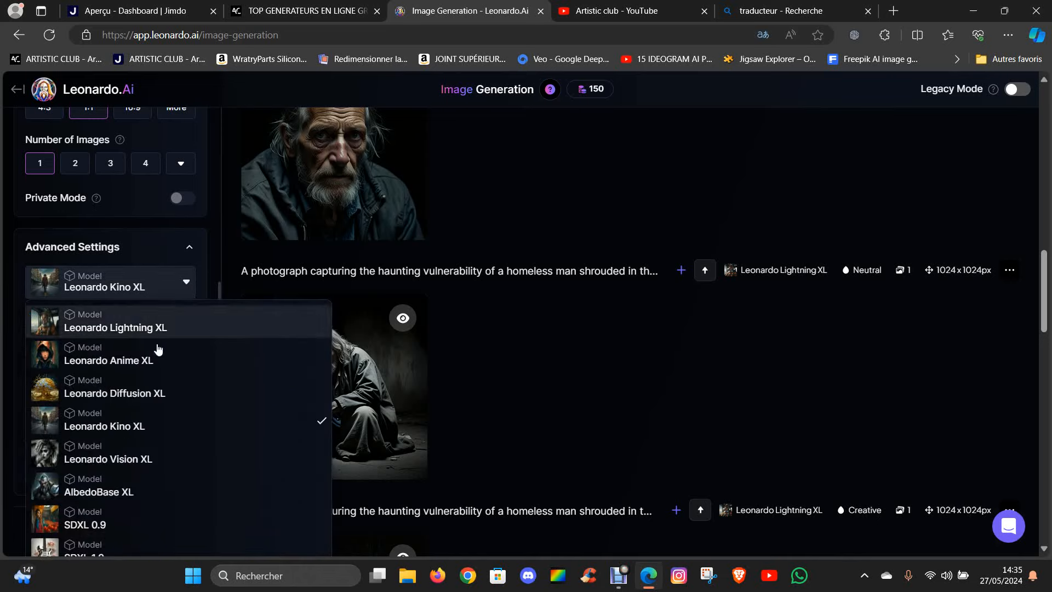
{"action": "scroll", "coordinate": [157, 350], "scroll_direction": "up", "scroll_amount": 5}
{"action": "scroll", "coordinate": [133, 369], "scroll_direction": "down", "scroll_amount": 7}
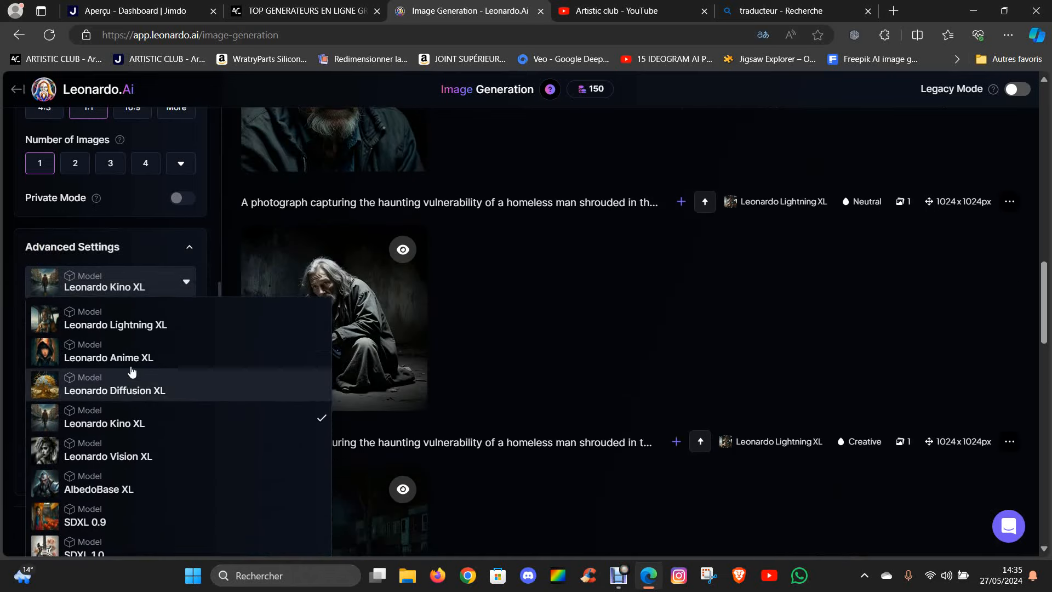
{"action": "left_click", "coordinate": [186, 283]}
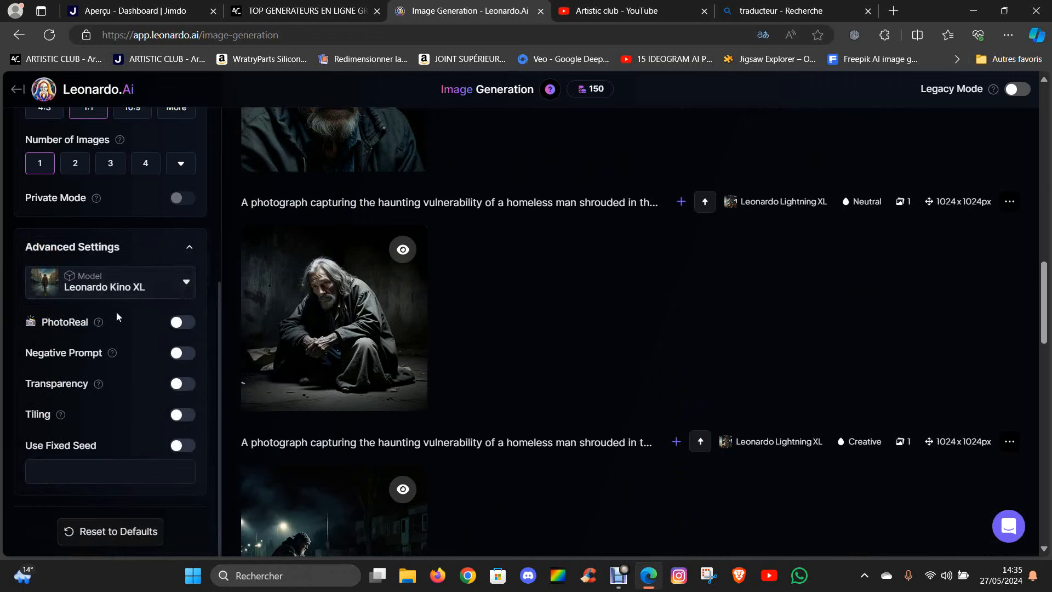
Step: Try the PhotoReal option by switching it on and back off
{"action": "left_click", "coordinate": [179, 328]}
{"action": "scroll", "coordinate": [475, 323], "scroll_direction": "up", "scroll_amount": 10}
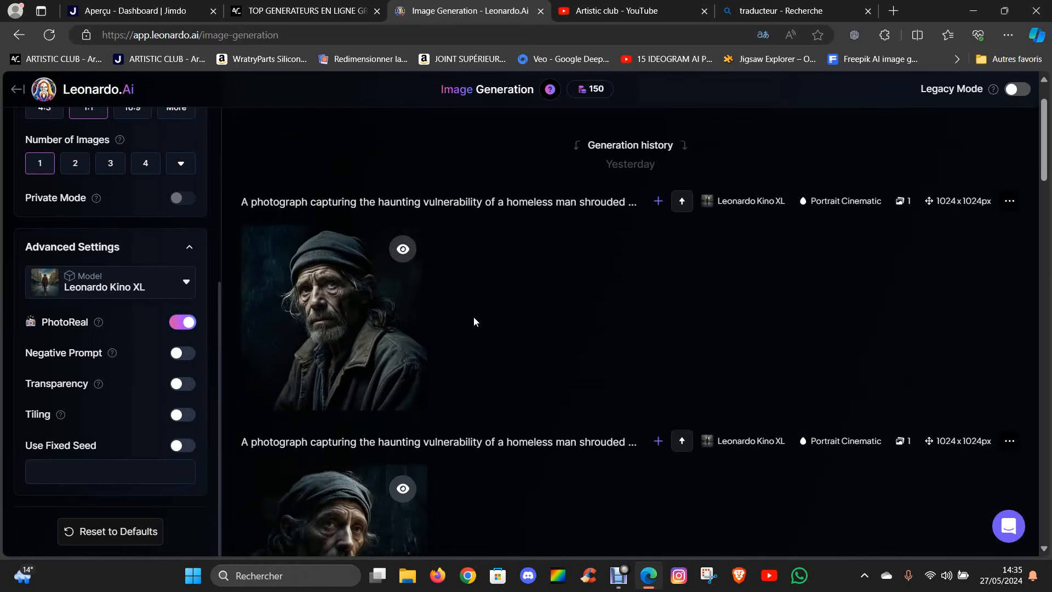
{"action": "left_click", "coordinate": [189, 324]}
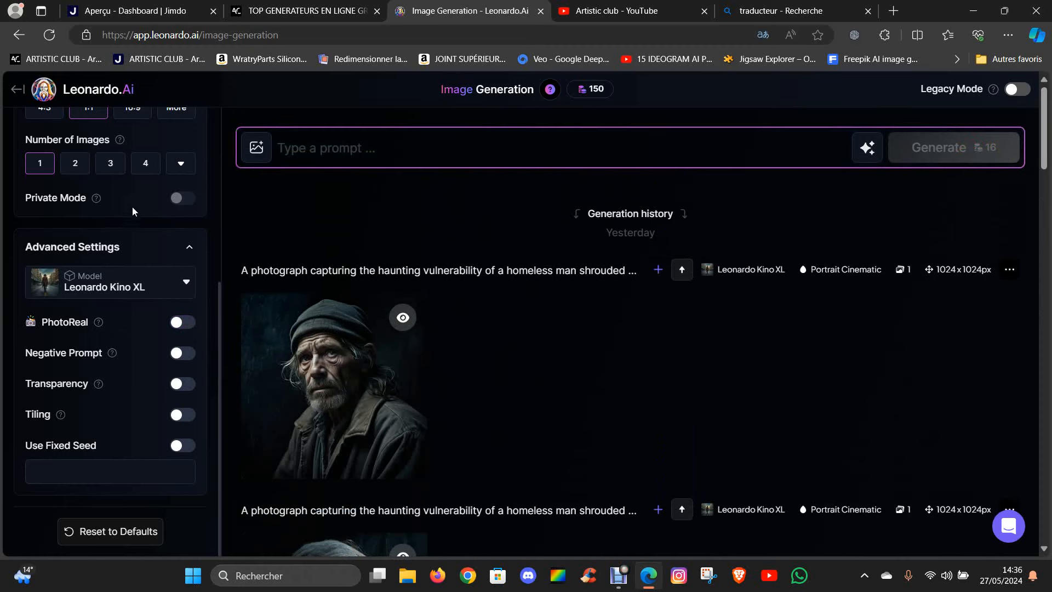
{"action": "scroll", "coordinate": [134, 230], "scroll_direction": "up", "scroll_amount": 3}
{"action": "scroll", "coordinate": [154, 310], "scroll_direction": "down", "scroll_amount": 3}
Step: Try the Negative Prompt option, switch it off again, and collapse the Advanced Settings
{"action": "left_click", "coordinate": [184, 357]}
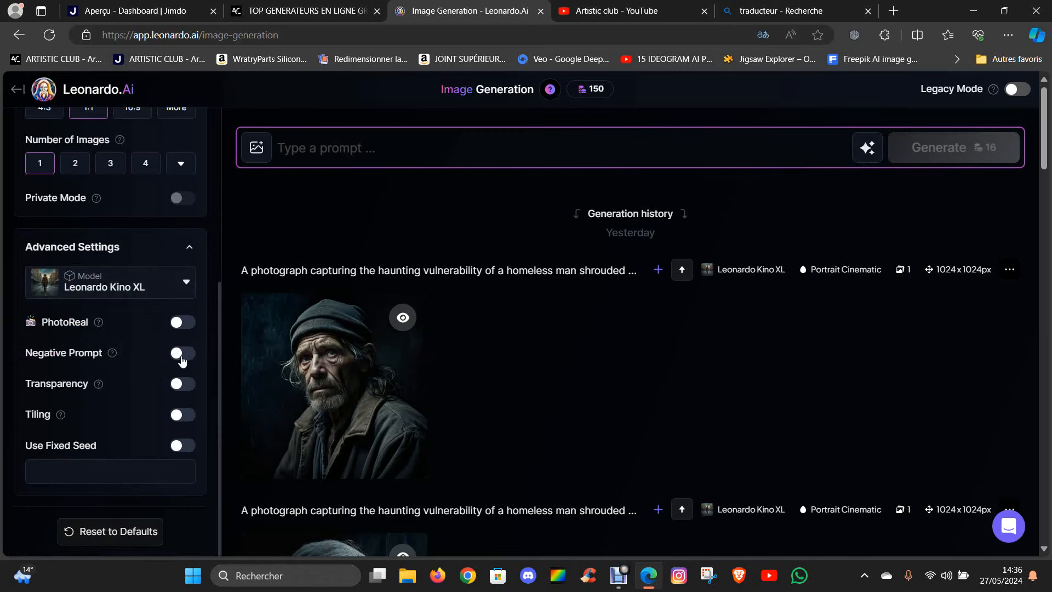
{"action": "left_click", "coordinate": [184, 355]}
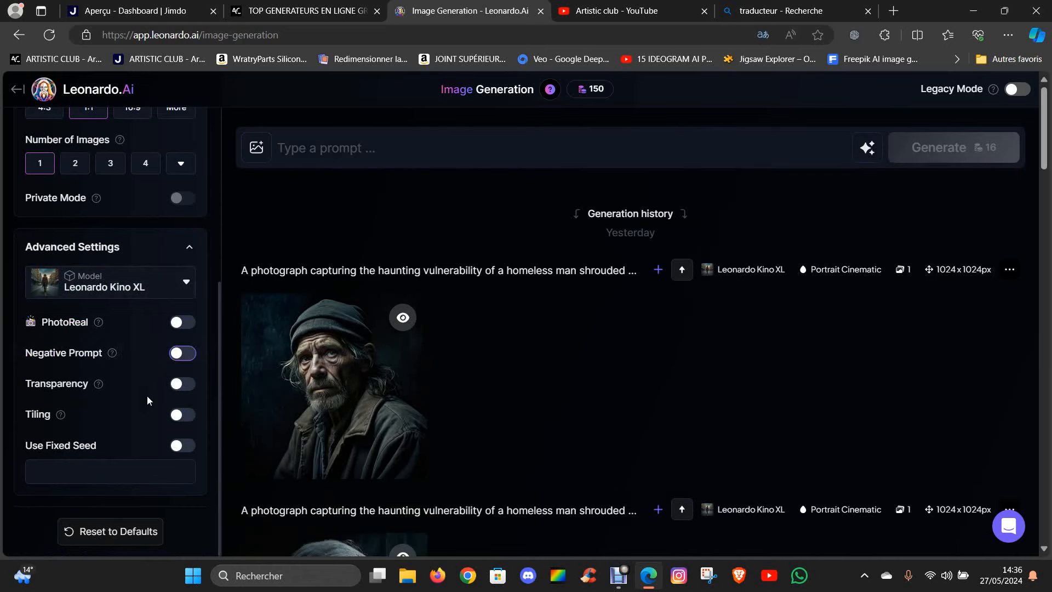
{"action": "scroll", "coordinate": [91, 396], "scroll_direction": "down", "scroll_amount": 2}
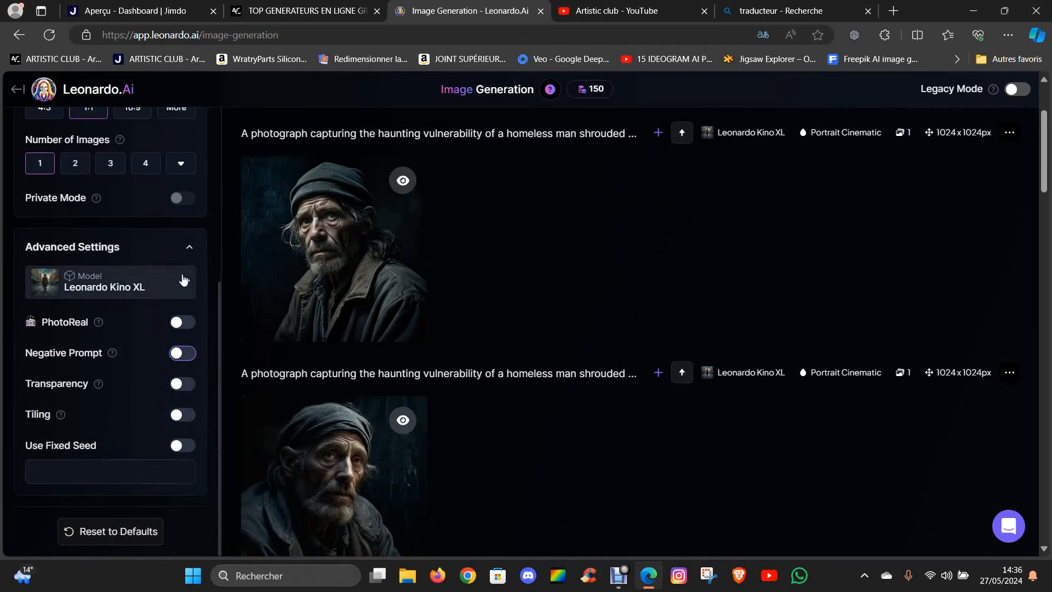
{"action": "left_click", "coordinate": [190, 249]}
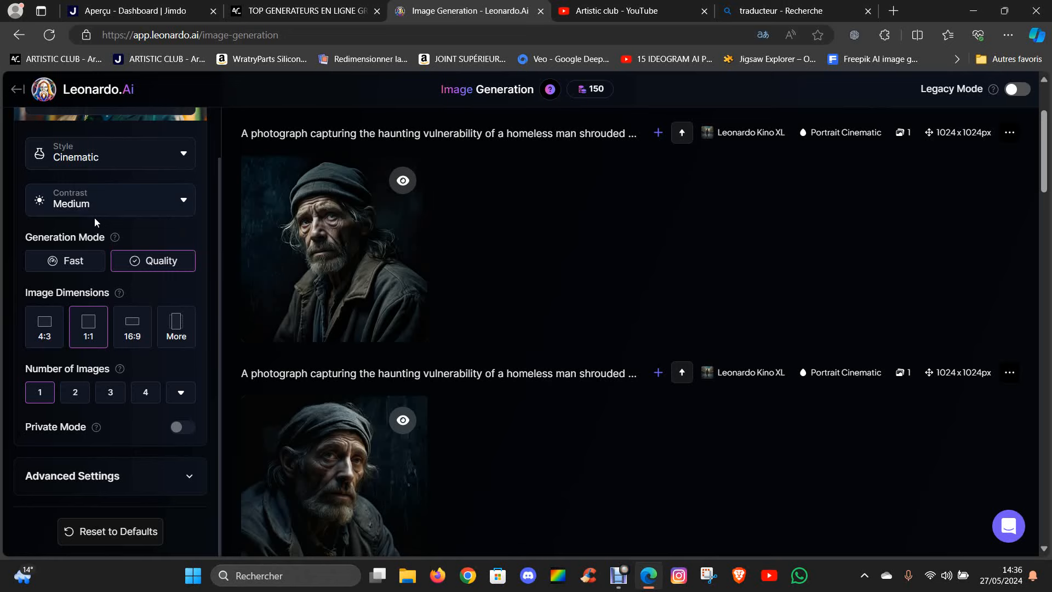
Step: Examine the images in the generation history down to the oldest ones listed
{"action": "scroll", "coordinate": [402, 253], "scroll_direction": "down", "scroll_amount": 2}
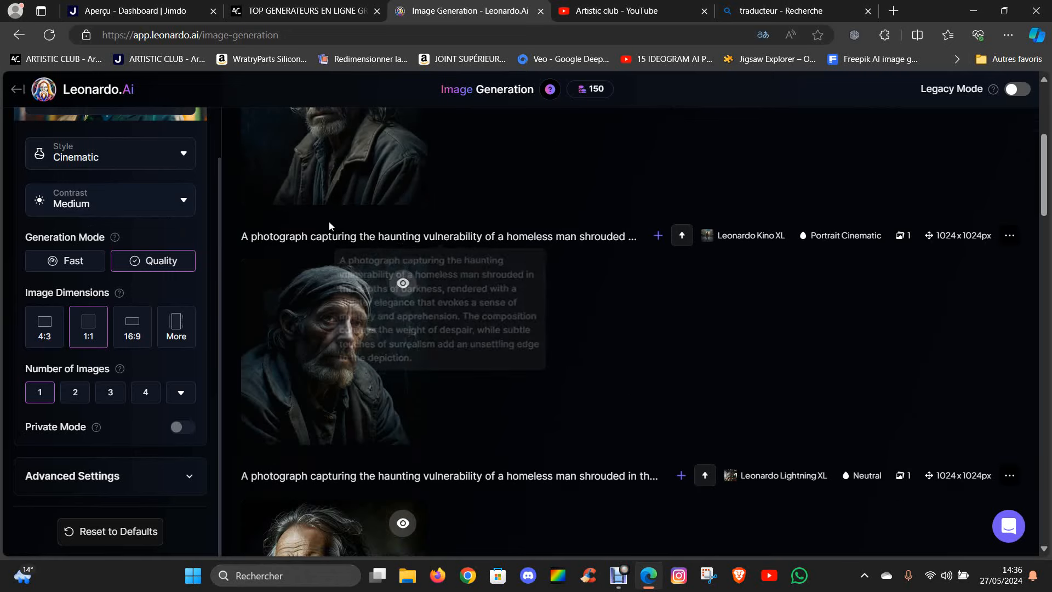
{"action": "scroll", "coordinate": [329, 225], "scroll_direction": "down", "scroll_amount": 5}
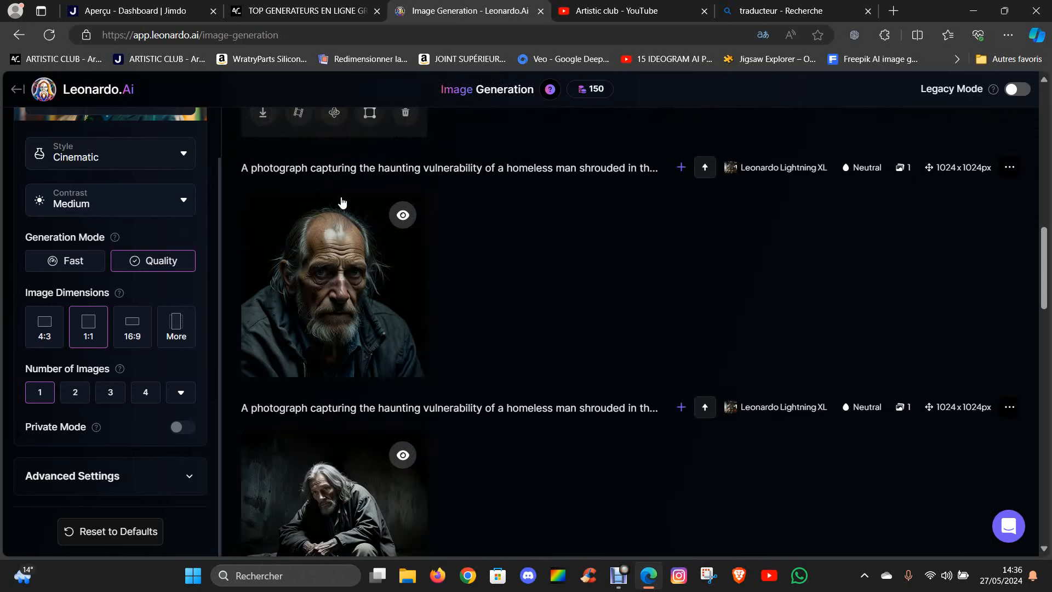
{"action": "scroll", "coordinate": [343, 202], "scroll_direction": "down", "scroll_amount": 13}
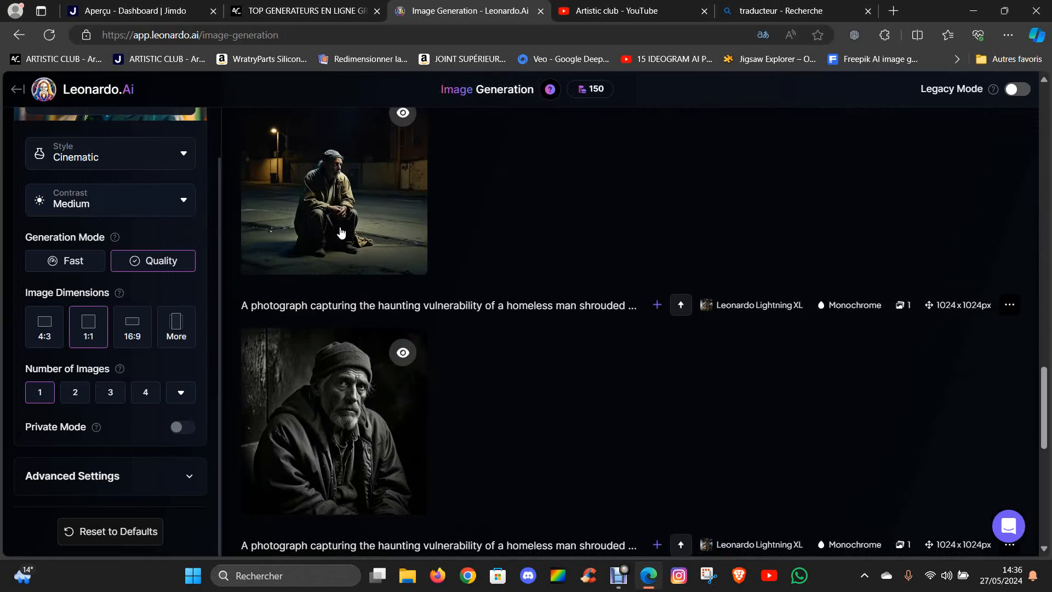
{"action": "scroll", "coordinate": [395, 241], "scroll_direction": "up", "scroll_amount": 6}
{"action": "scroll", "coordinate": [410, 252], "scroll_direction": "up", "scroll_amount": 4}
{"action": "scroll", "coordinate": [373, 260], "scroll_direction": "down", "scroll_amount": 10}
{"action": "scroll", "coordinate": [326, 267], "scroll_direction": "down", "scroll_amount": 5}
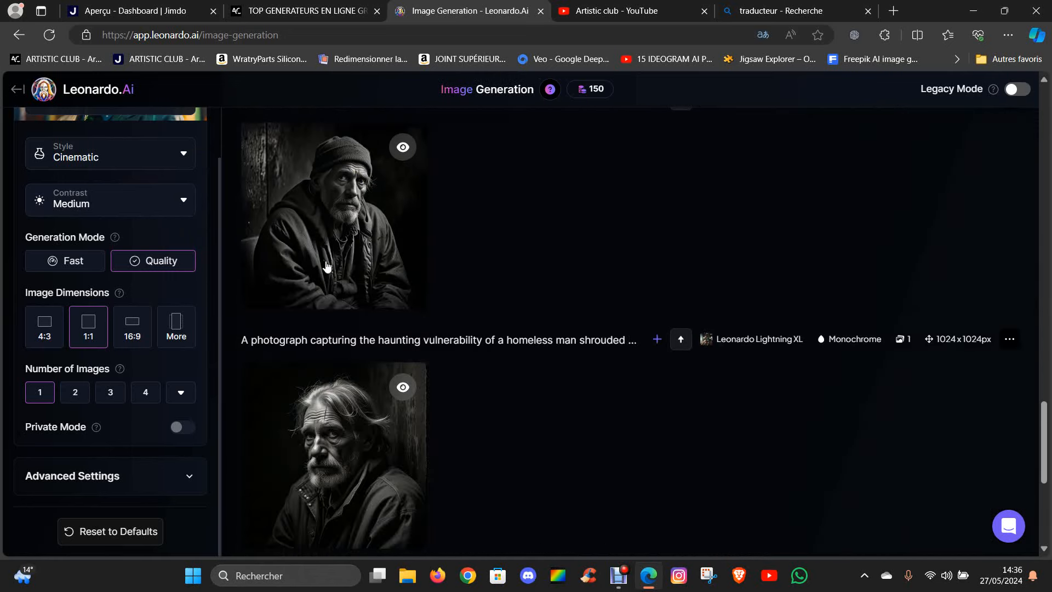
{"action": "scroll", "coordinate": [364, 244], "scroll_direction": "down", "scroll_amount": 3}
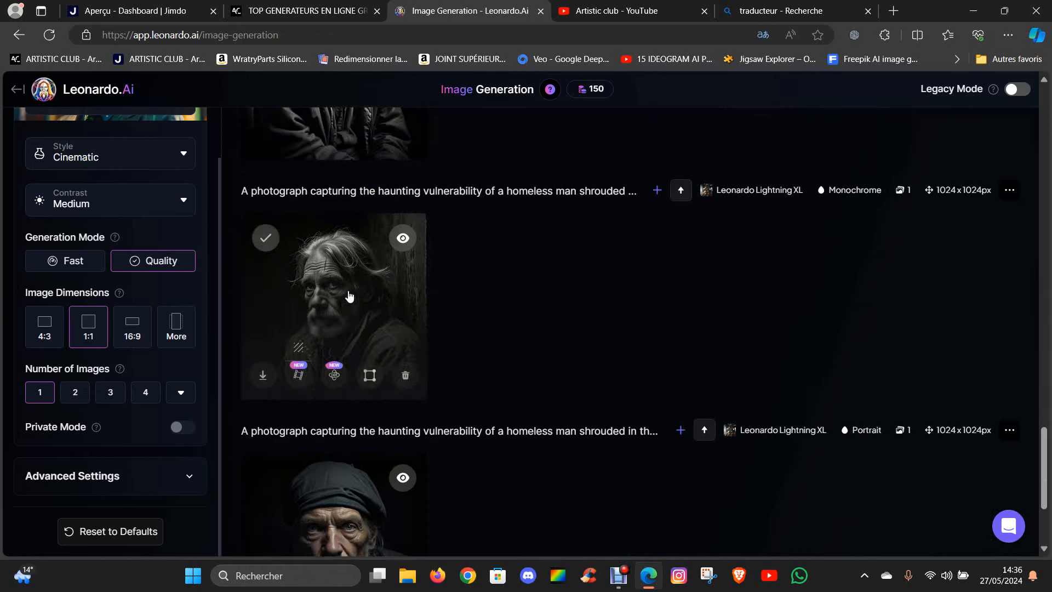
{"action": "scroll", "coordinate": [349, 297], "scroll_direction": "down", "scroll_amount": 4}
Step: Load more previous generations and browse the images in the Personal Feed
{"action": "left_click", "coordinate": [662, 502]}
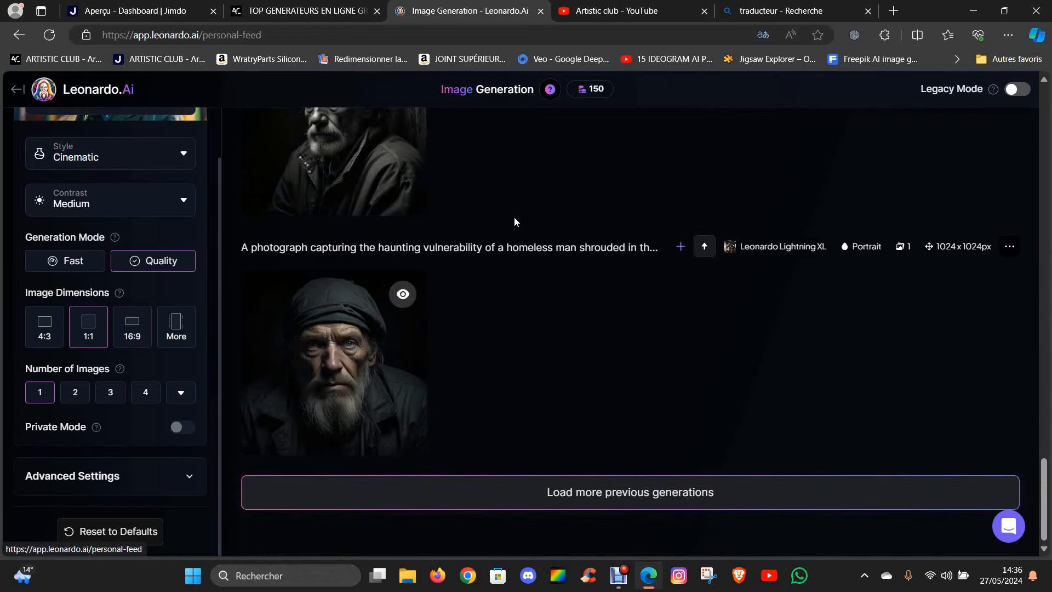
{"action": "scroll", "coordinate": [383, 303], "scroll_direction": "up", "scroll_amount": 7}
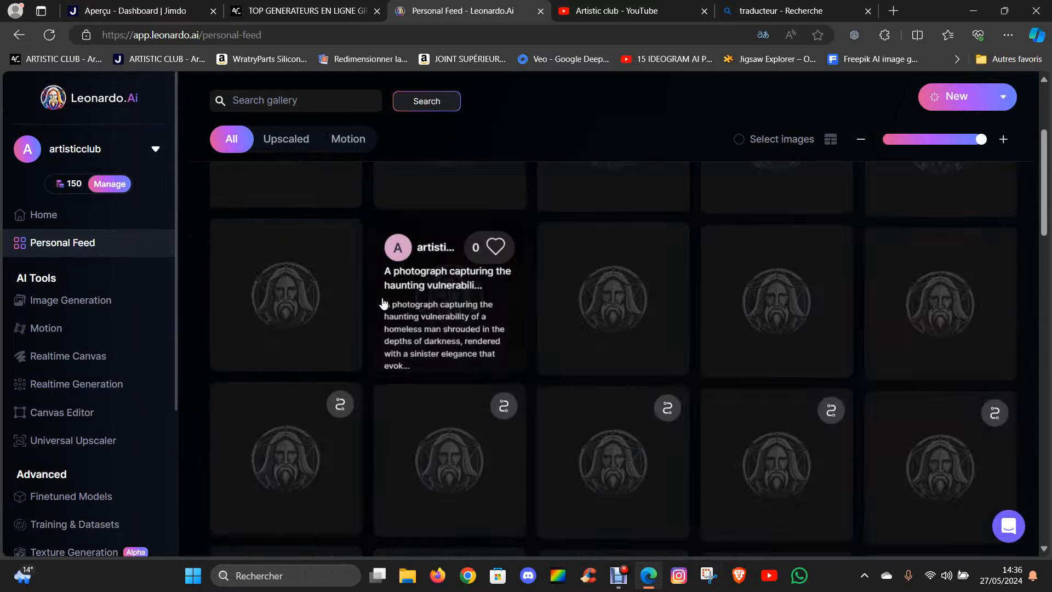
{"action": "scroll", "coordinate": [377, 302], "scroll_direction": "down", "scroll_amount": 2}
{"action": "scroll", "coordinate": [384, 285], "scroll_direction": "down", "scroll_amount": 5}
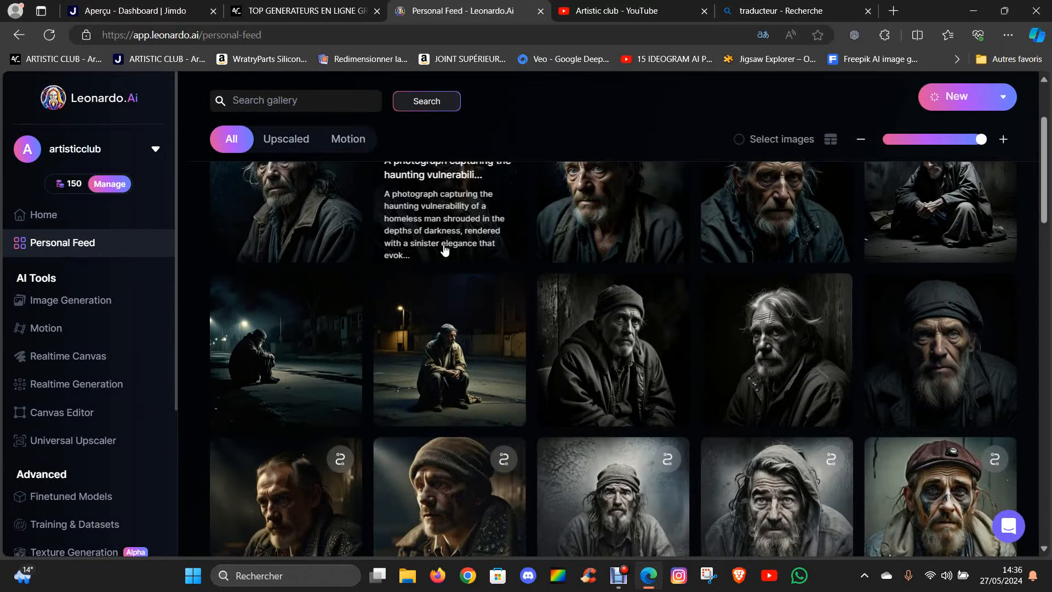
{"action": "scroll", "coordinate": [427, 258], "scroll_direction": "down", "scroll_amount": 5}
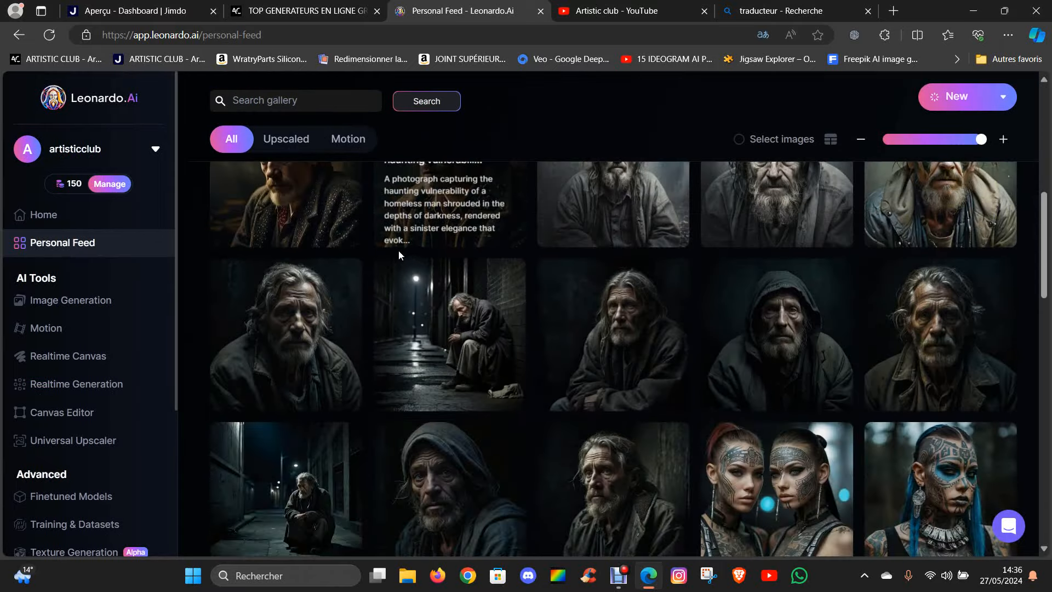
{"action": "scroll", "coordinate": [415, 272], "scroll_direction": "down", "scroll_amount": 7}
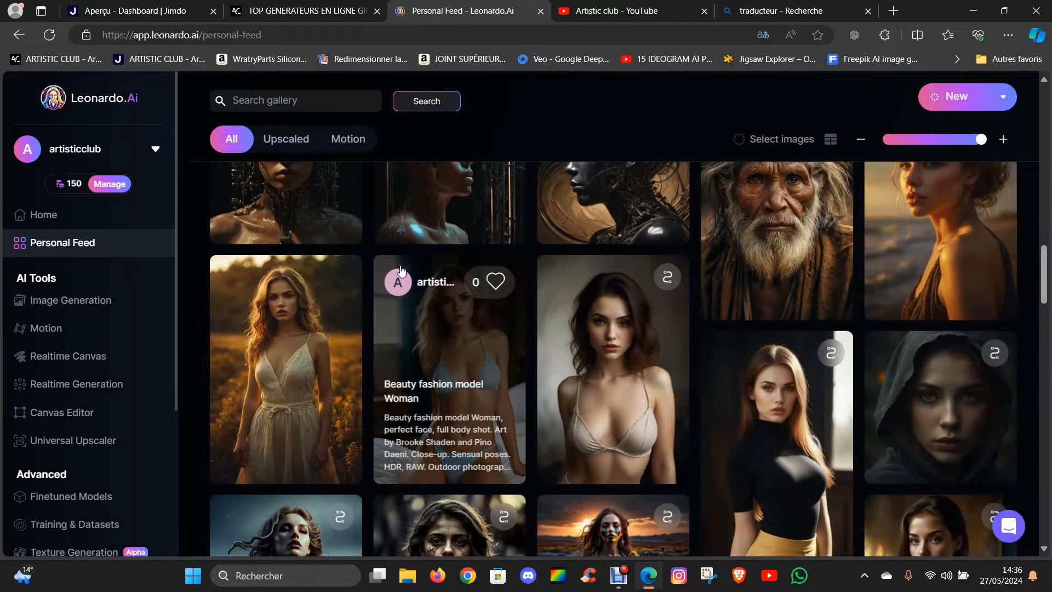
{"action": "scroll", "coordinate": [384, 263], "scroll_direction": "up", "scroll_amount": 15}
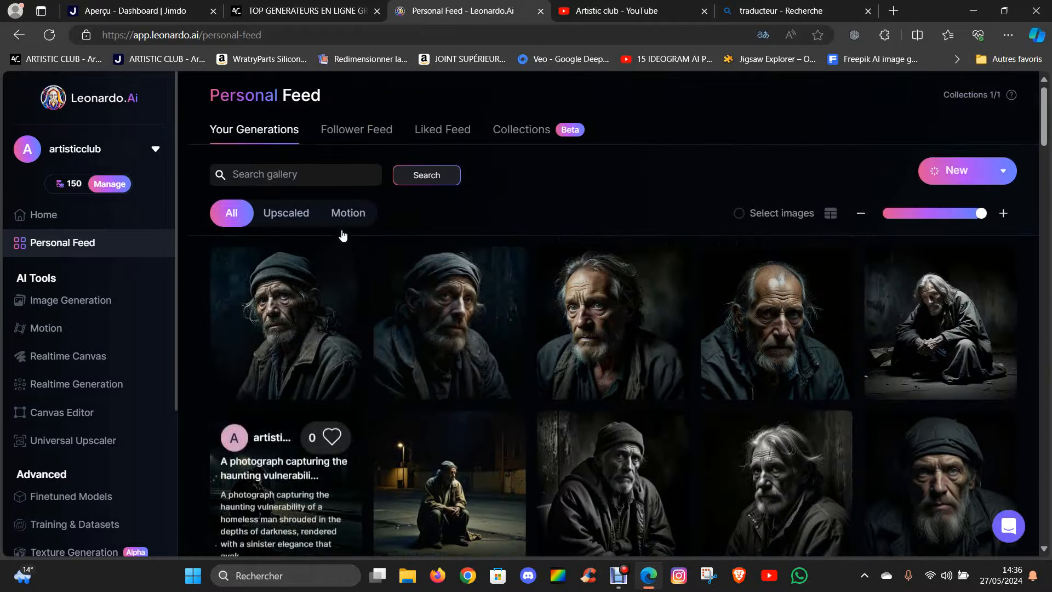
Step: Open the playgroundai.com link from the Artistic Club page of free online generators, and return to Leonardo's Personal Feed
{"action": "left_click", "coordinate": [274, 11]}
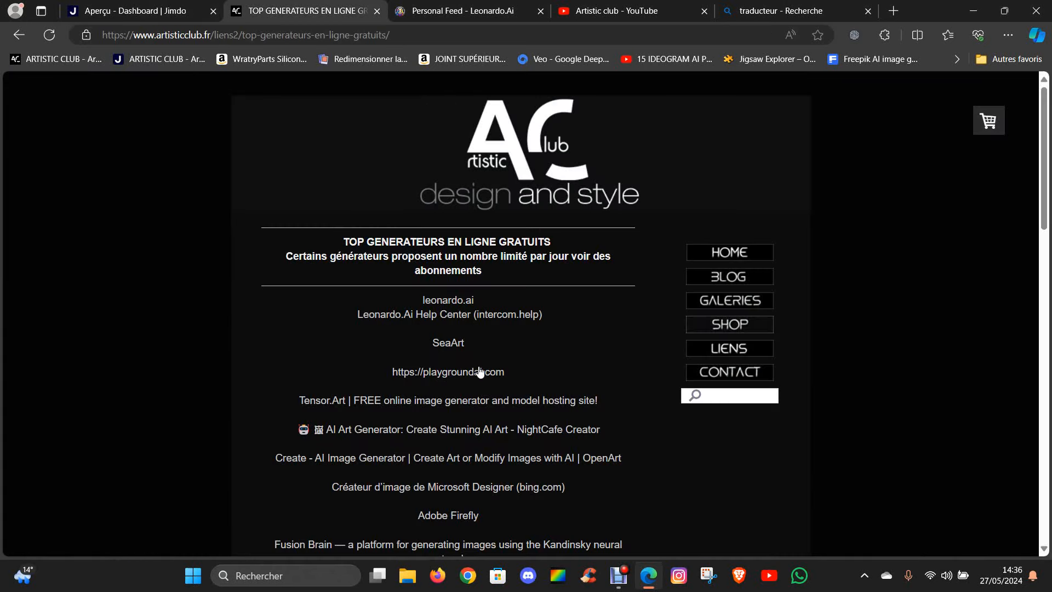
{"action": "left_click", "coordinate": [459, 375]}
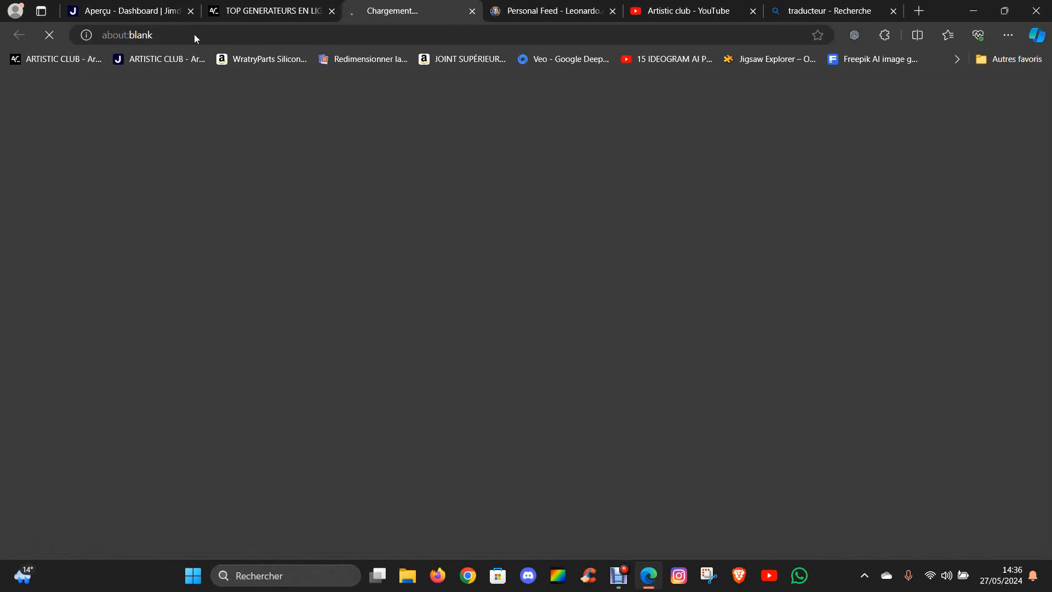
{"action": "left_click", "coordinate": [294, 11]}
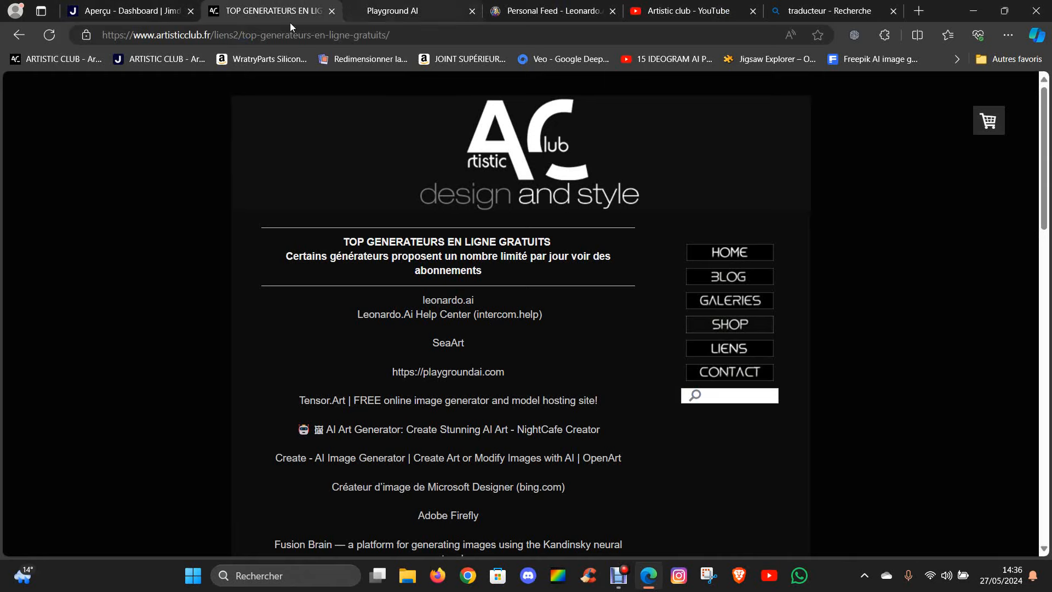
{"action": "left_click", "coordinate": [551, 12]}
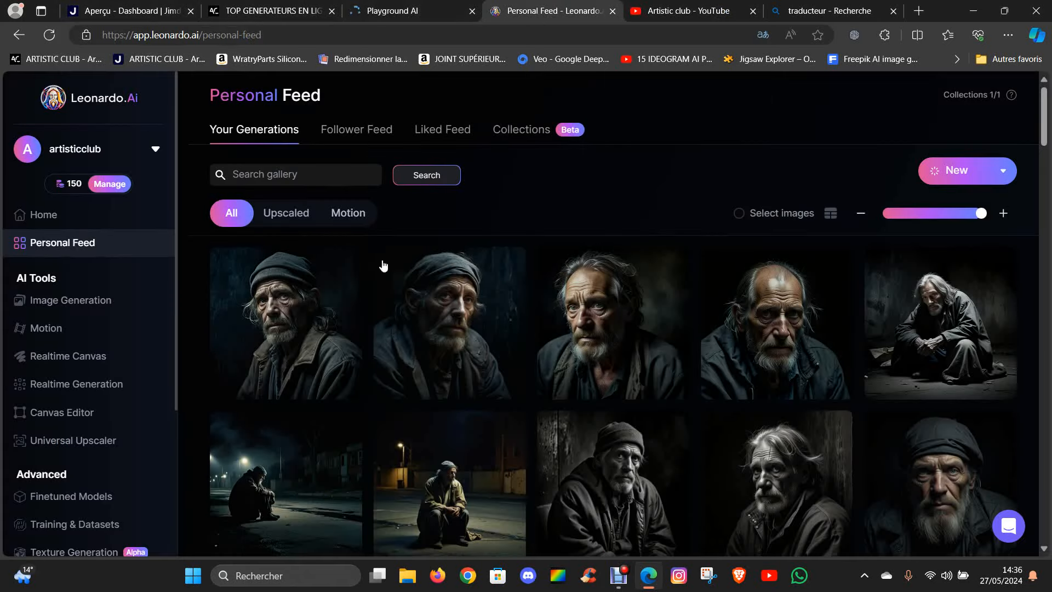
Step: Return to the Image Generation page and display the Image Guidance and Elements options for the prompt
{"action": "mouse_move", "coordinate": [293, 279]}
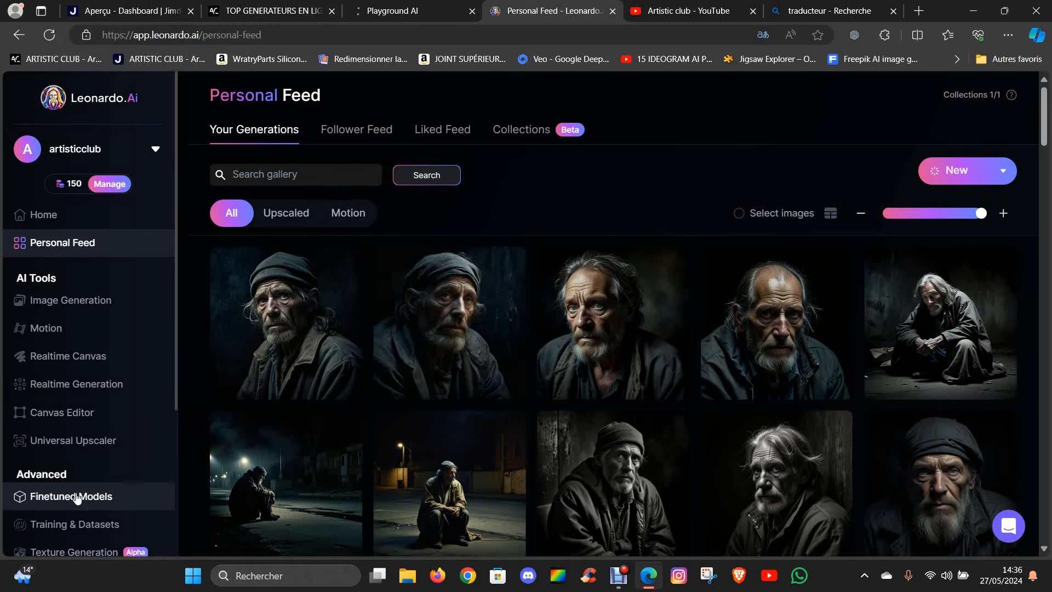
{"action": "left_click", "coordinate": [78, 315]}
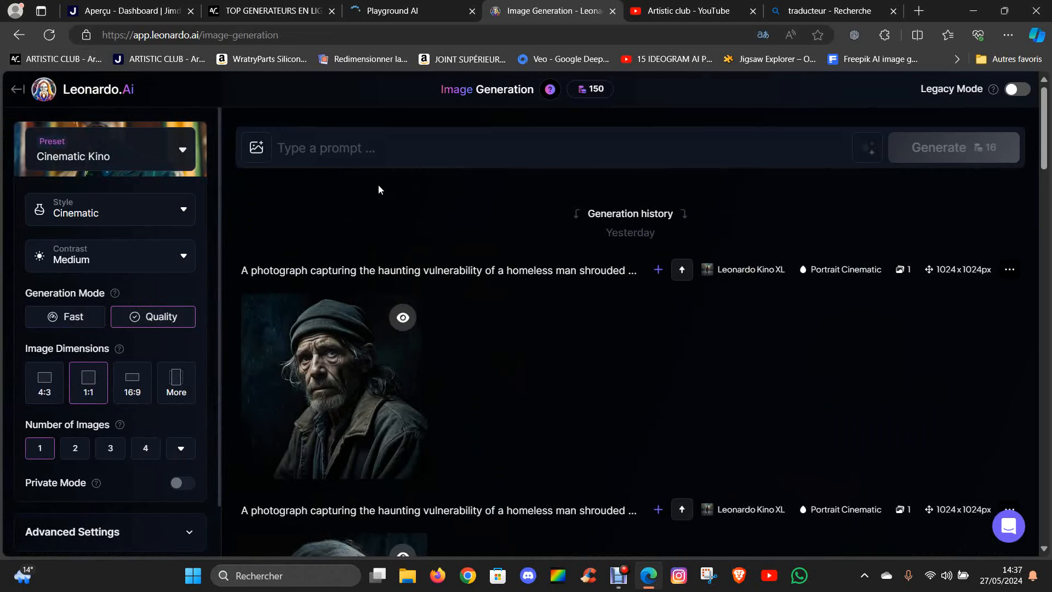
{"action": "left_click", "coordinate": [873, 154]}
{"action": "left_click", "coordinate": [261, 153]}
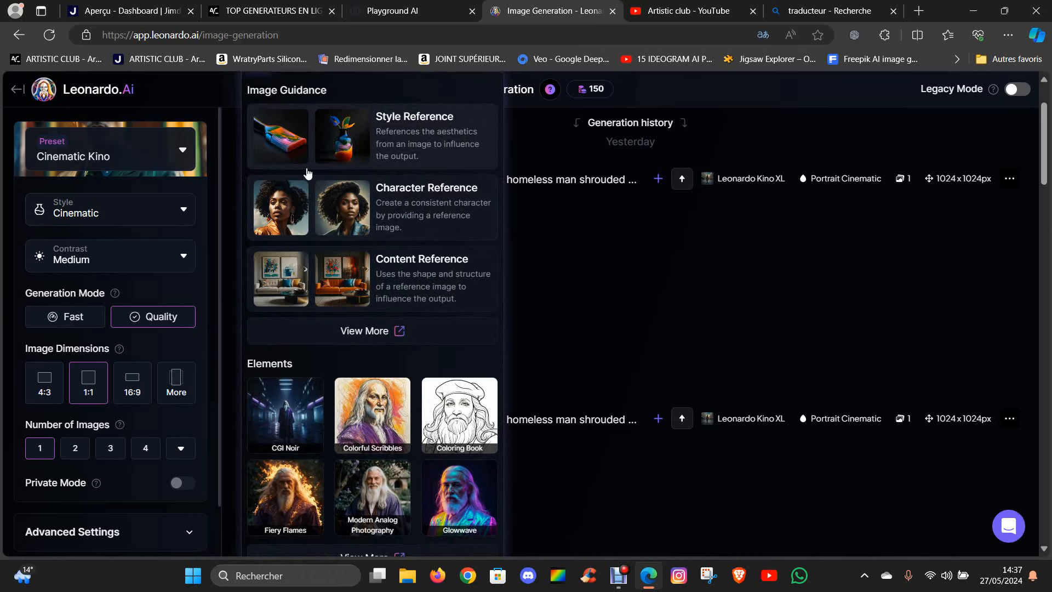
Step: Review the Image Guidance options, open the full list of guidance types and look through it down to Text Image Input
{"action": "scroll", "coordinate": [308, 181], "scroll_direction": "up", "scroll_amount": 2}
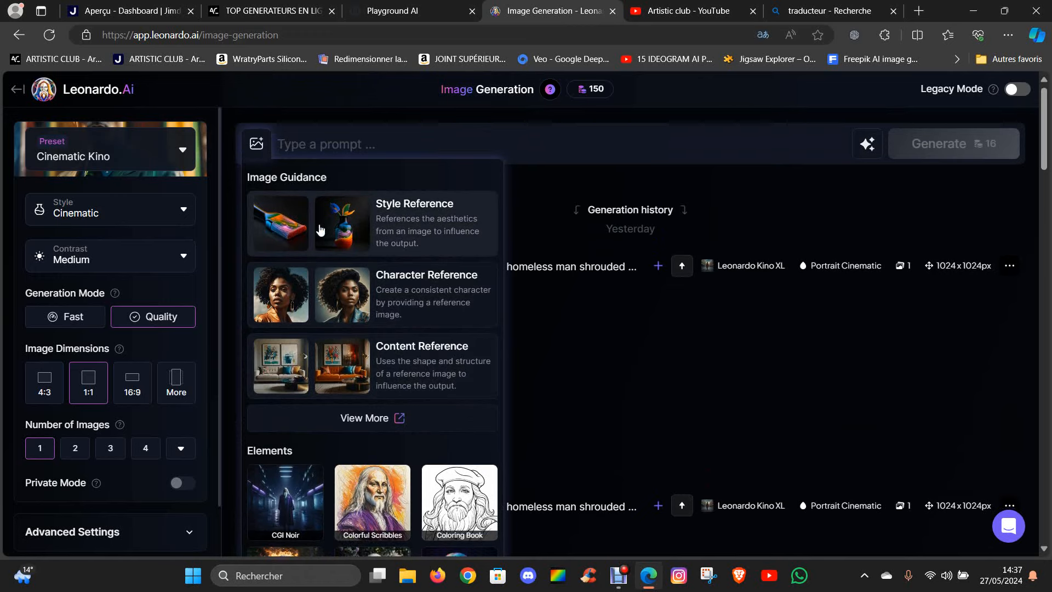
{"action": "scroll", "coordinate": [323, 230], "scroll_direction": "down", "scroll_amount": 3}
{"action": "scroll", "coordinate": [365, 291], "scroll_direction": "up", "scroll_amount": 3}
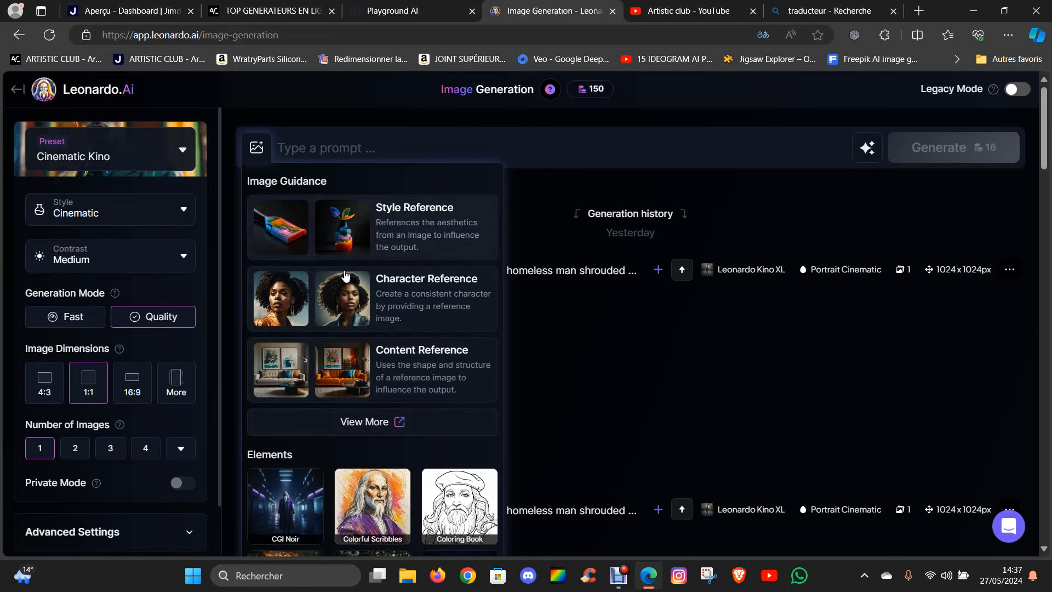
{"action": "left_click", "coordinate": [375, 425]}
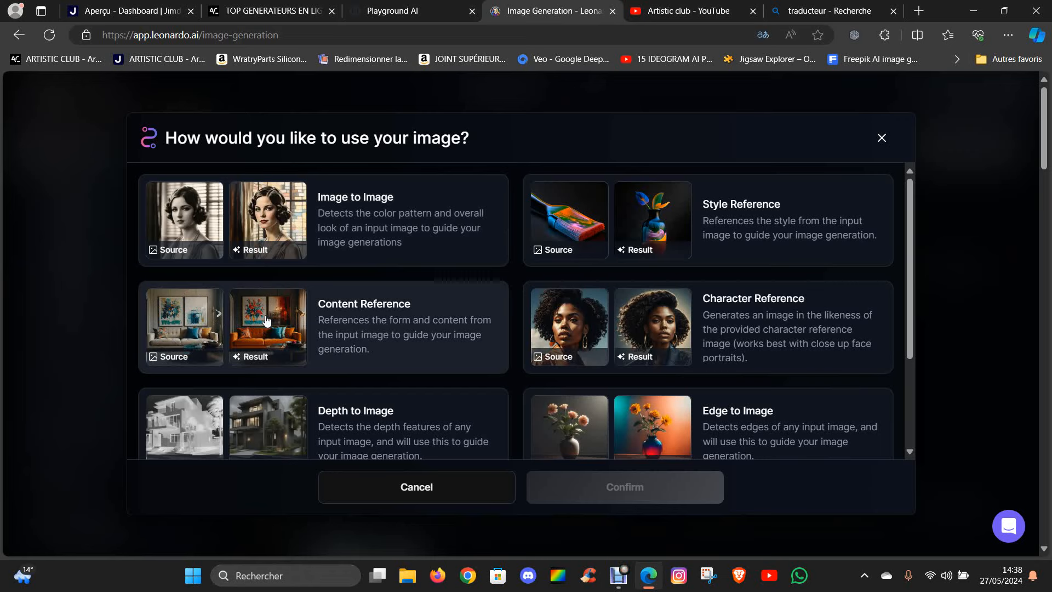
{"action": "scroll", "coordinate": [345, 413], "scroll_direction": "down", "scroll_amount": 1}
{"action": "scroll", "coordinate": [353, 364], "scroll_direction": "down", "scroll_amount": 1}
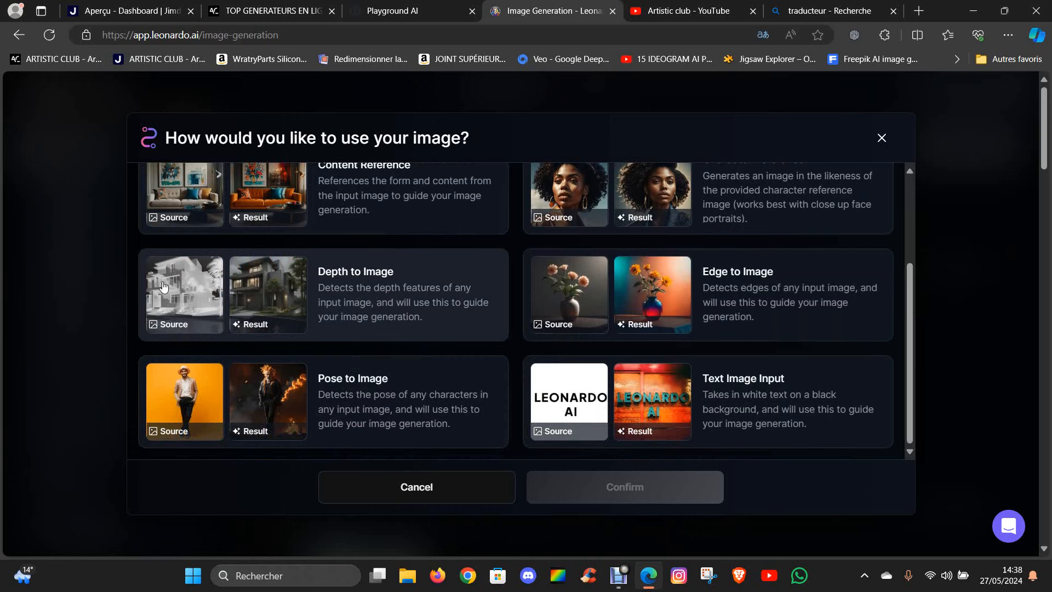
Step: Select Depth to Image, look over the other guidance types, and dismiss the chooser without confirming
{"action": "left_click", "coordinate": [188, 295]}
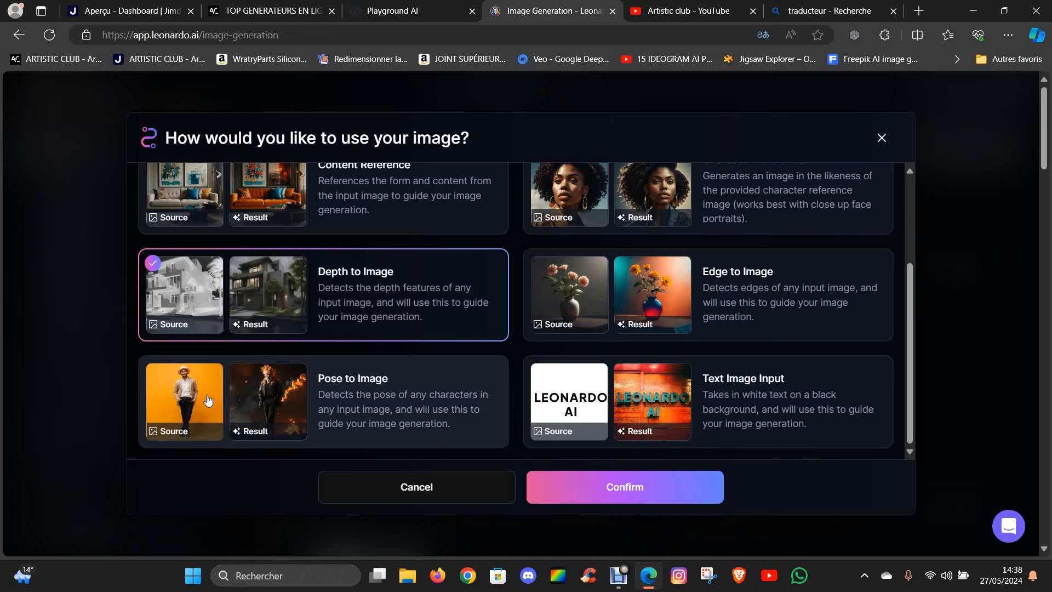
{"action": "scroll", "coordinate": [793, 308], "scroll_direction": "up", "scroll_amount": 3}
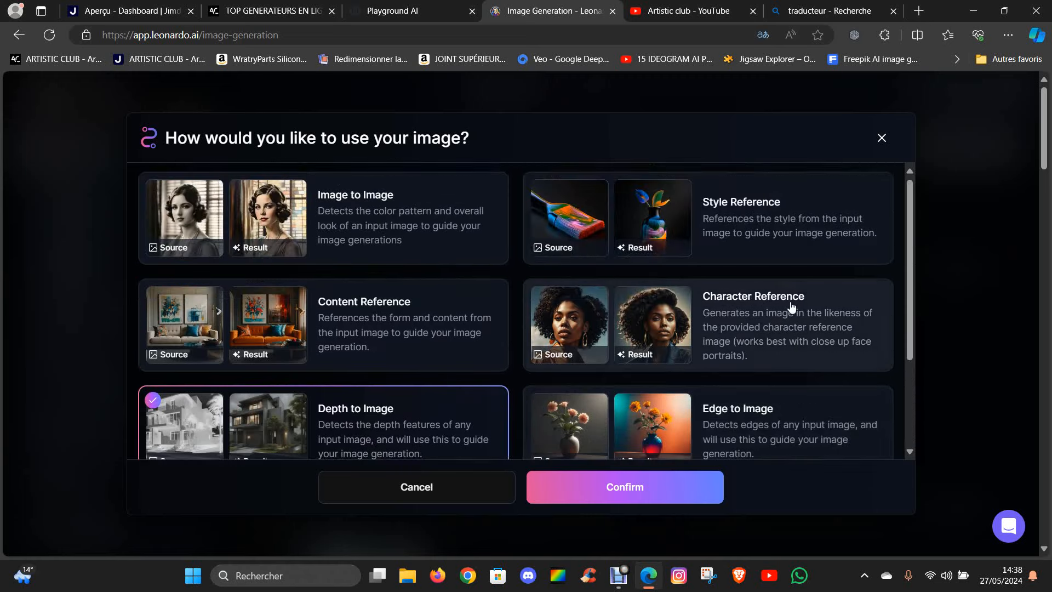
{"action": "scroll", "coordinate": [727, 291], "scroll_direction": "up", "scroll_amount": 1}
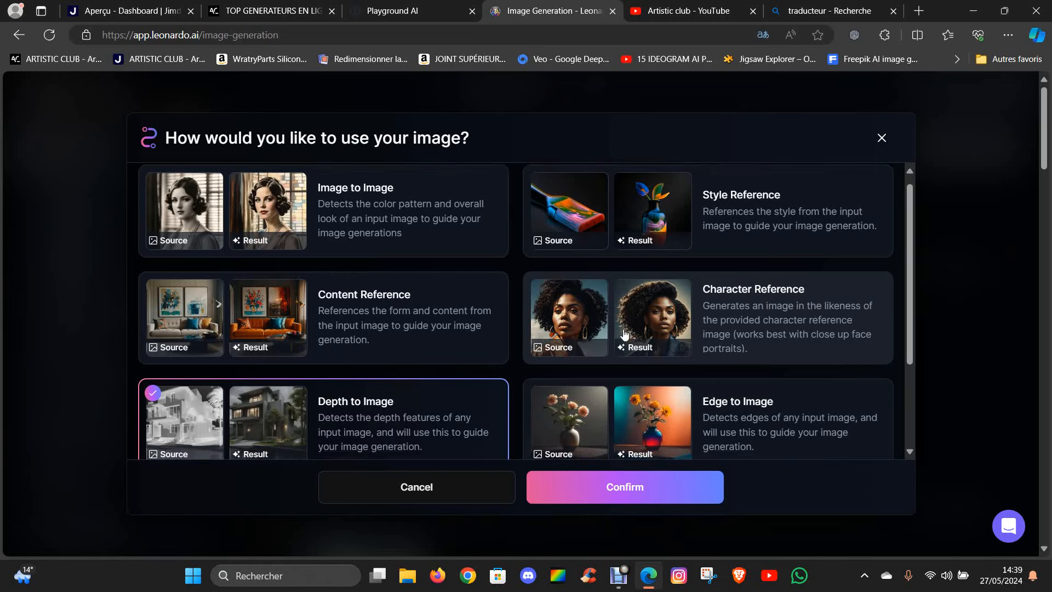
{"action": "scroll", "coordinate": [613, 331], "scroll_direction": "down", "scroll_amount": 3}
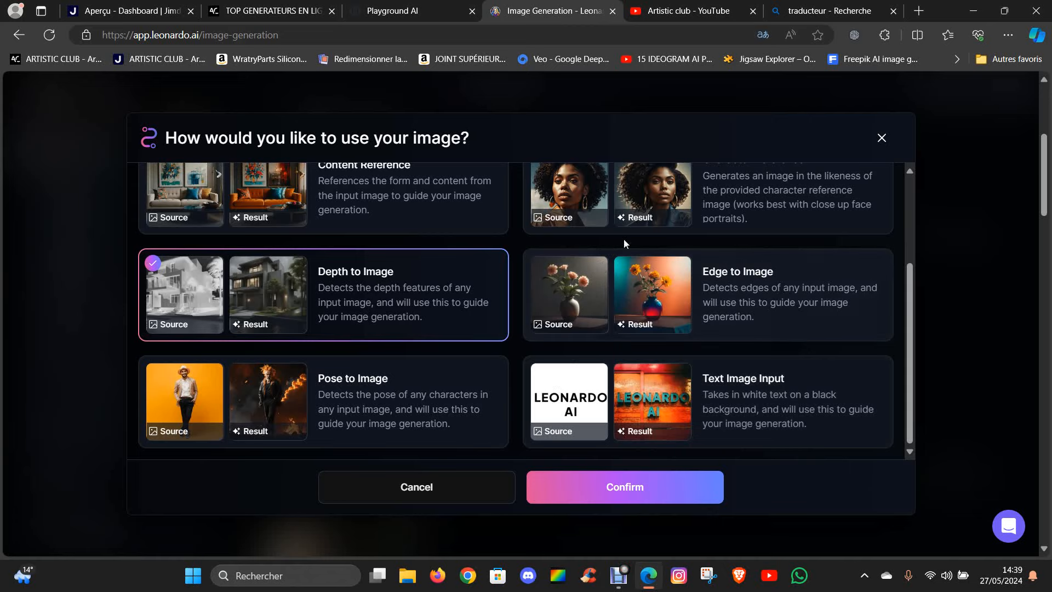
{"action": "left_click", "coordinate": [882, 137]}
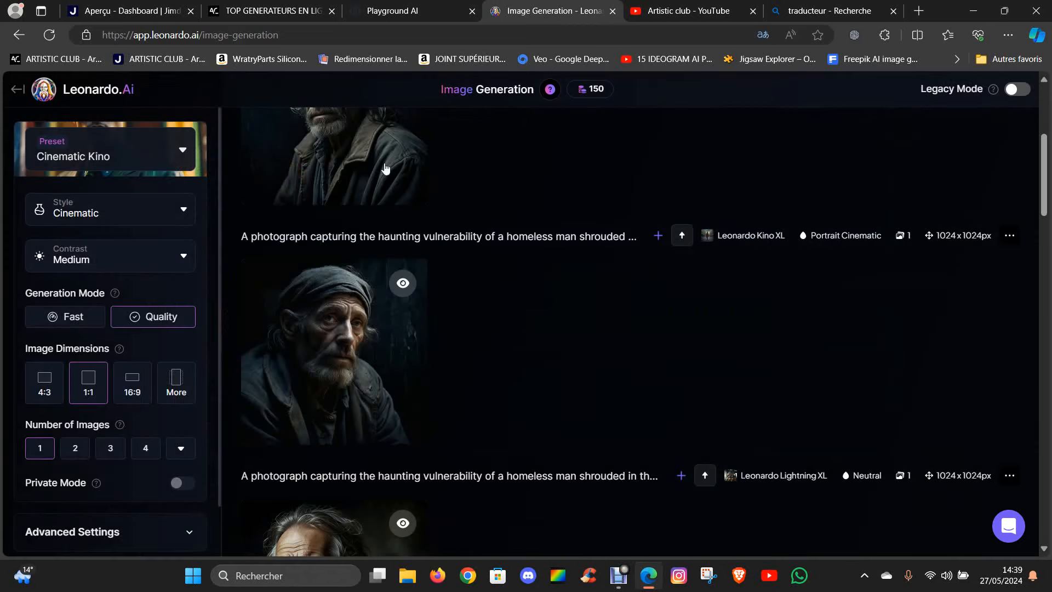
{"action": "scroll", "coordinate": [432, 308], "scroll_direction": "up", "scroll_amount": 4}
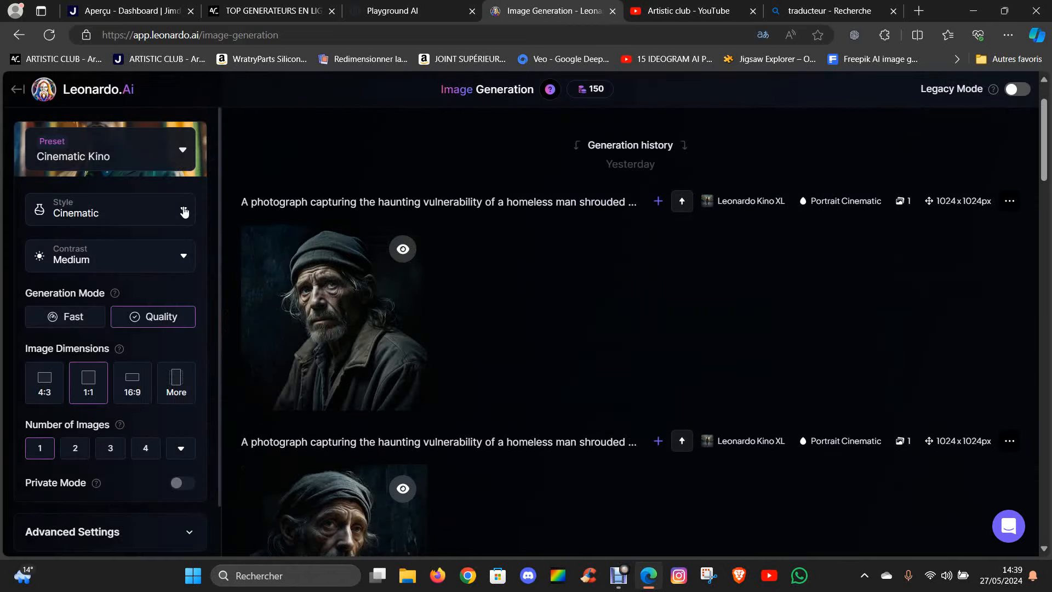
Step: View the platform presets, close them without changing the preset, and expand the Advanced Settings
{"action": "left_click", "coordinate": [184, 154]}
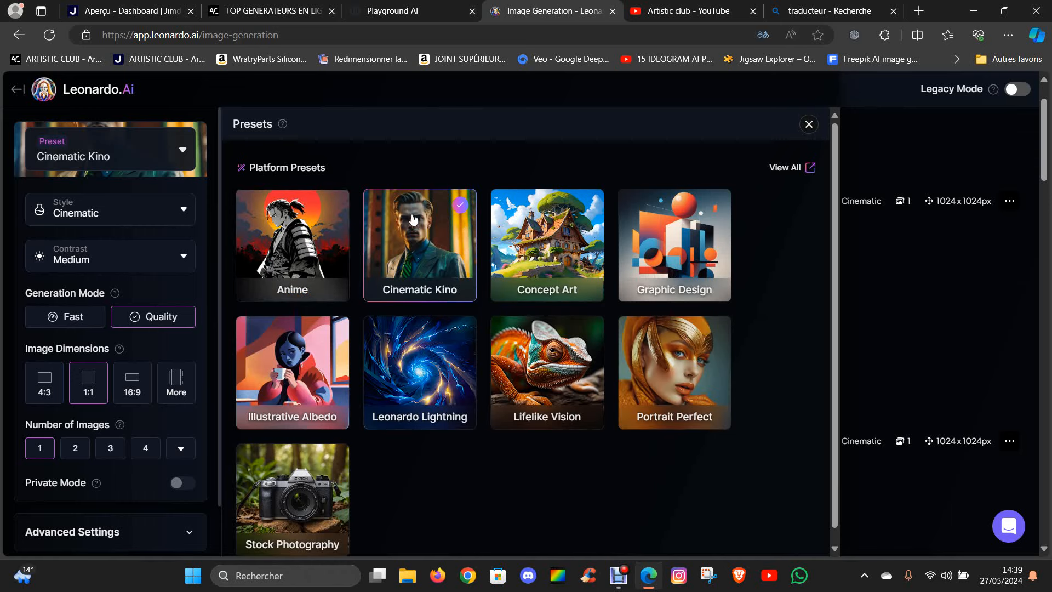
{"action": "left_click", "coordinate": [183, 152]}
{"action": "scroll", "coordinate": [176, 377], "scroll_direction": "down", "scroll_amount": 1}
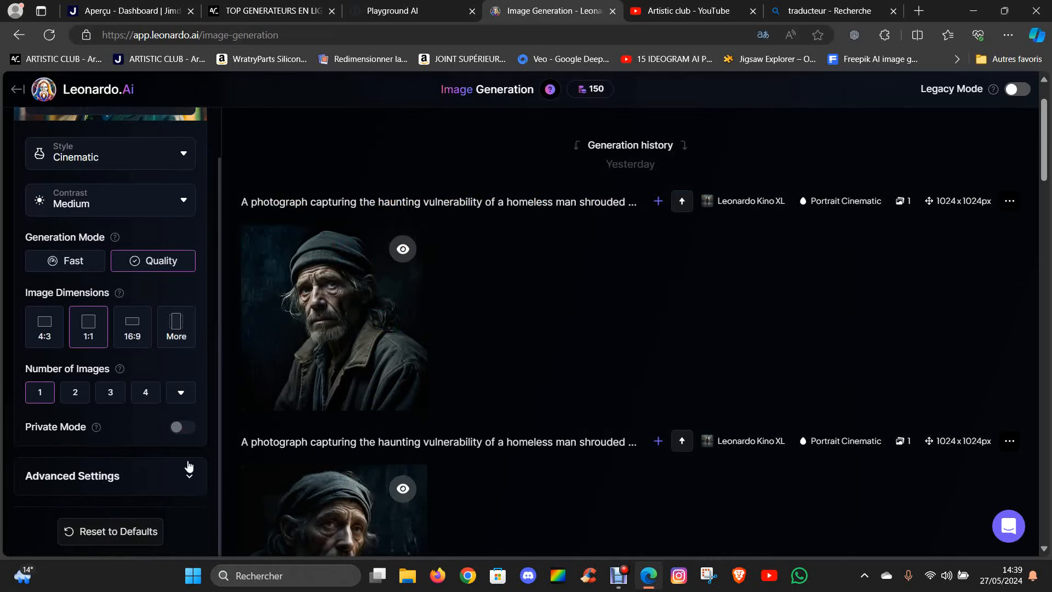
{"action": "left_click", "coordinate": [190, 476]}
{"action": "scroll", "coordinate": [122, 378], "scroll_direction": "down", "scroll_amount": 4}
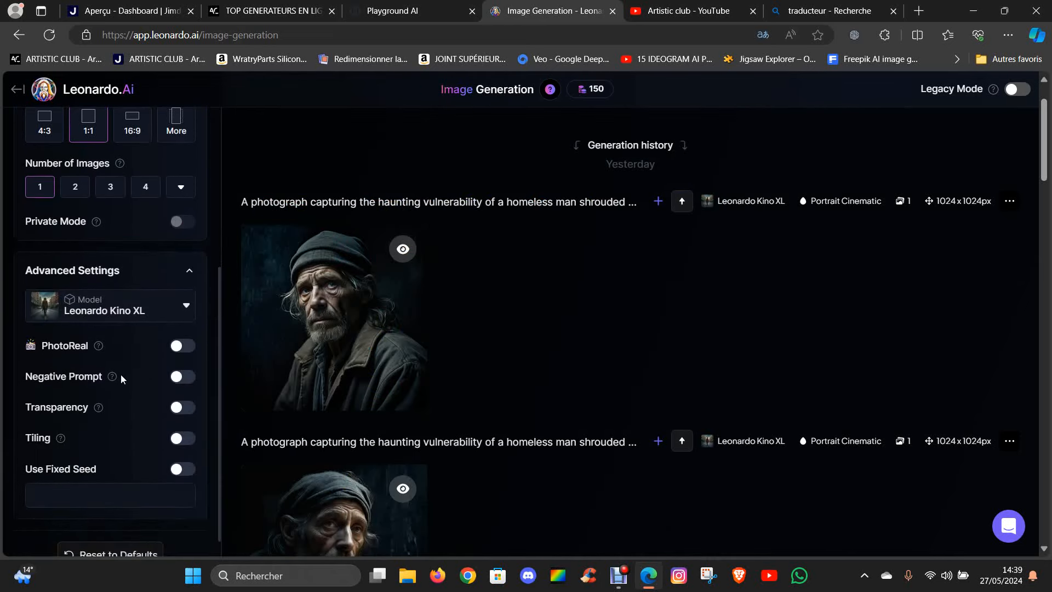
Step: Switch the generation model to Leonardo Anime XL and look over the settings
{"action": "left_click", "coordinate": [186, 306]}
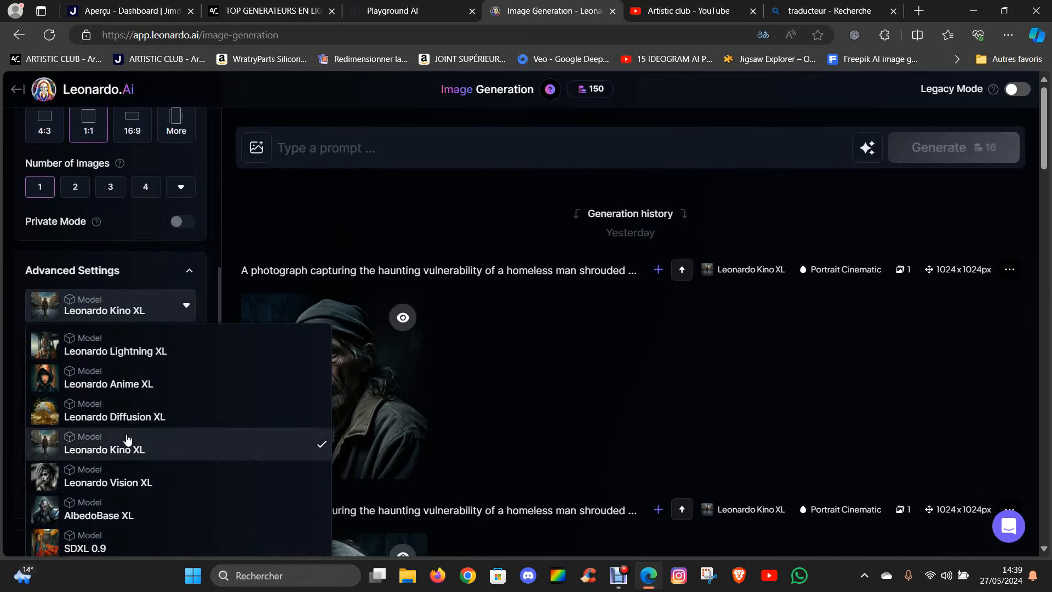
{"action": "left_click", "coordinate": [125, 384]}
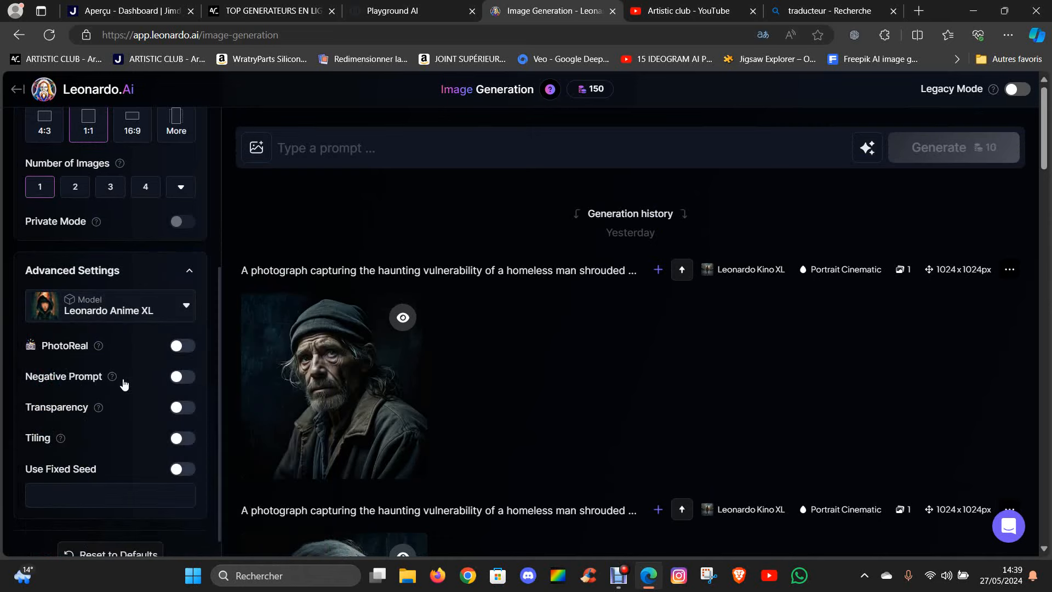
{"action": "scroll", "coordinate": [117, 336], "scroll_direction": "up", "scroll_amount": 4}
{"action": "scroll", "coordinate": [139, 416], "scroll_direction": "down", "scroll_amount": 4}
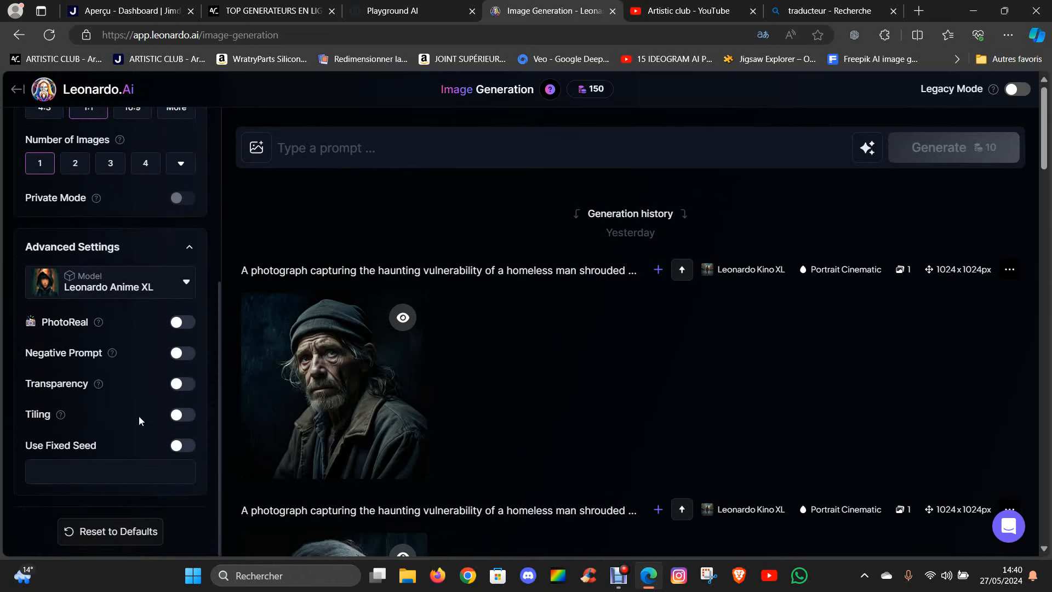
Step: Turn PhotoReal on and back off, and return the model to Leonardo Kino XL
{"action": "left_click", "coordinate": [180, 326]}
{"action": "left_click", "coordinate": [181, 324]}
{"action": "left_click", "coordinate": [188, 291]}
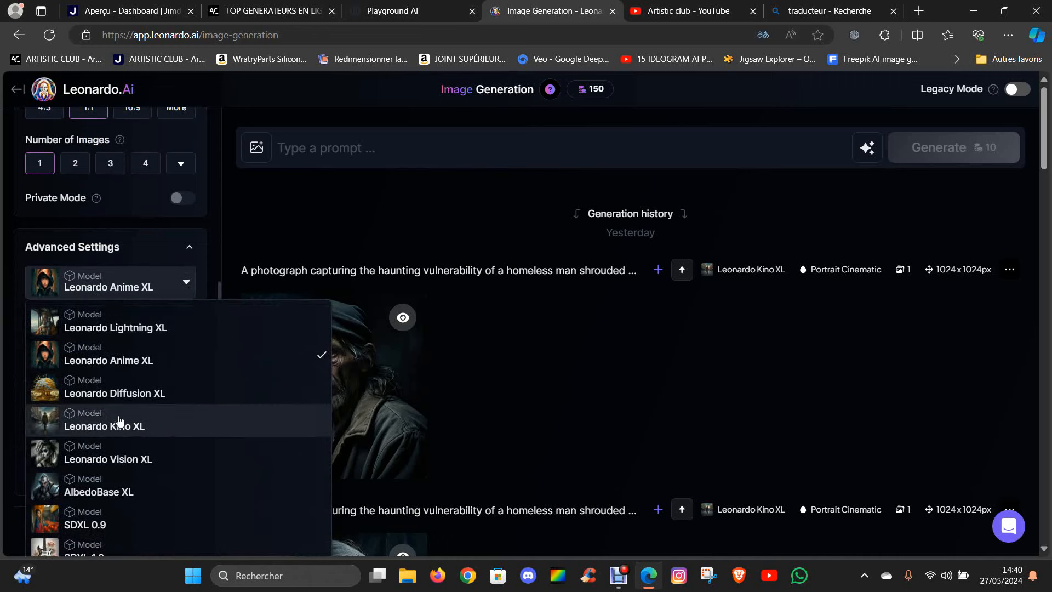
{"action": "left_click", "coordinate": [97, 427]}
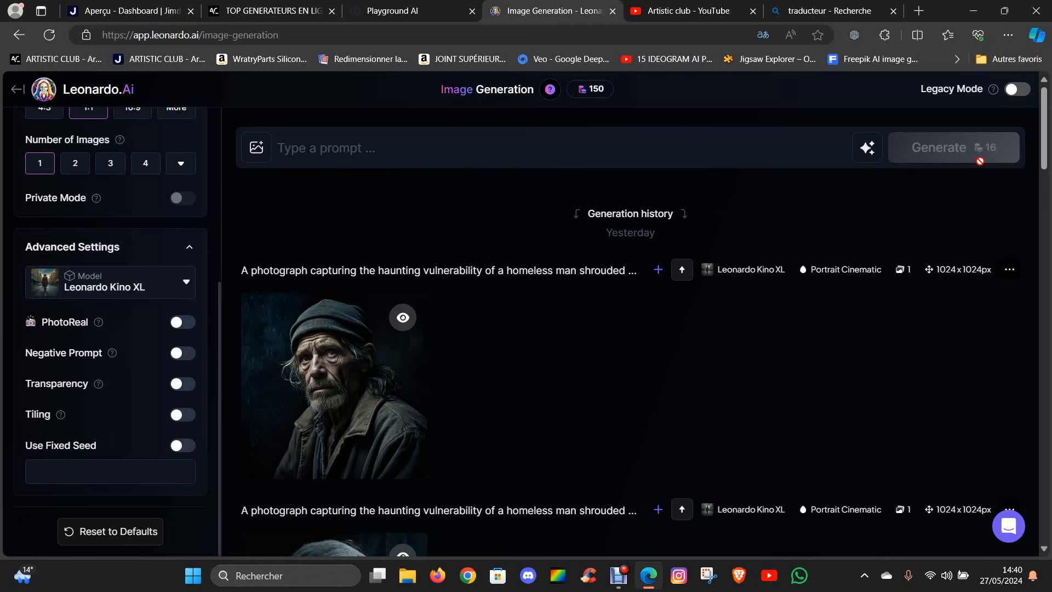
Step: Set the Generation Mode to Fast
{"action": "scroll", "coordinate": [203, 317], "scroll_direction": "up", "scroll_amount": 3}
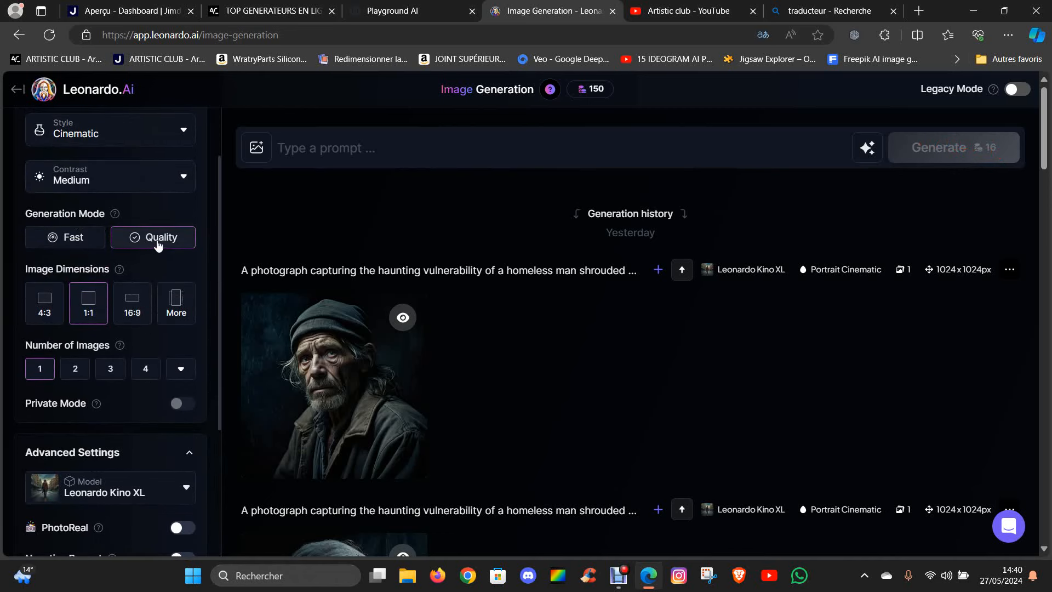
{"action": "left_click", "coordinate": [68, 243]}
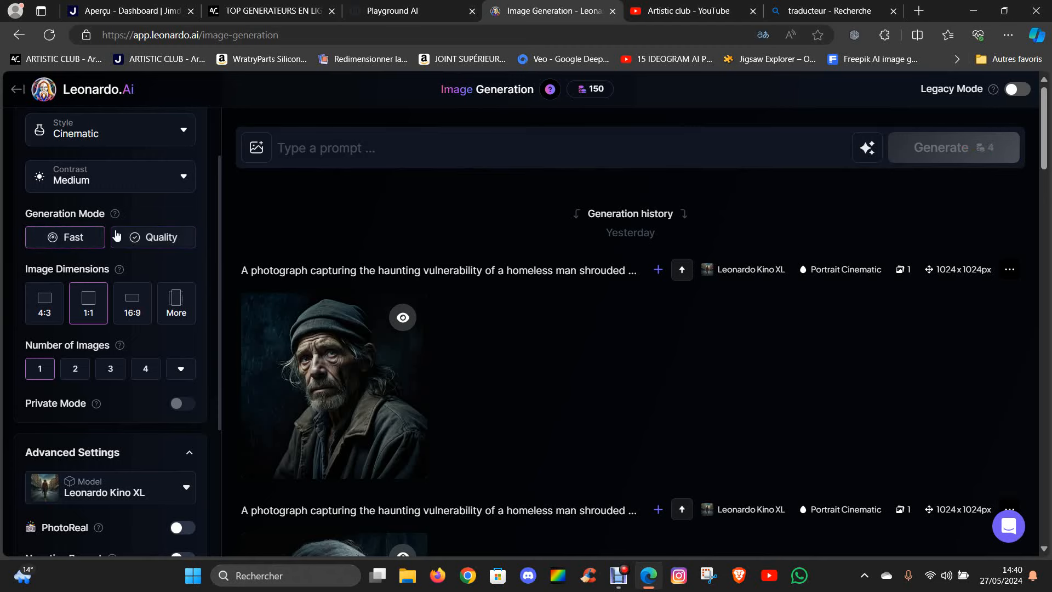
Step: Try the Leonardo Vision XL model and the Leonardo Lightning XL model in Fast mode
{"action": "scroll", "coordinate": [95, 416], "scroll_direction": "down", "scroll_amount": 1}
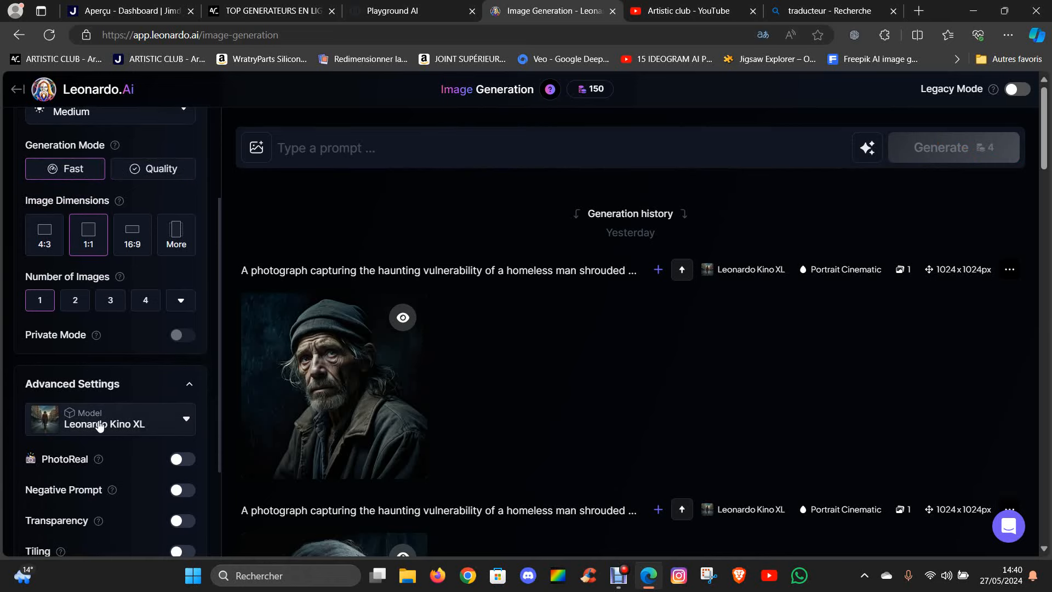
{"action": "left_click", "coordinate": [187, 427]}
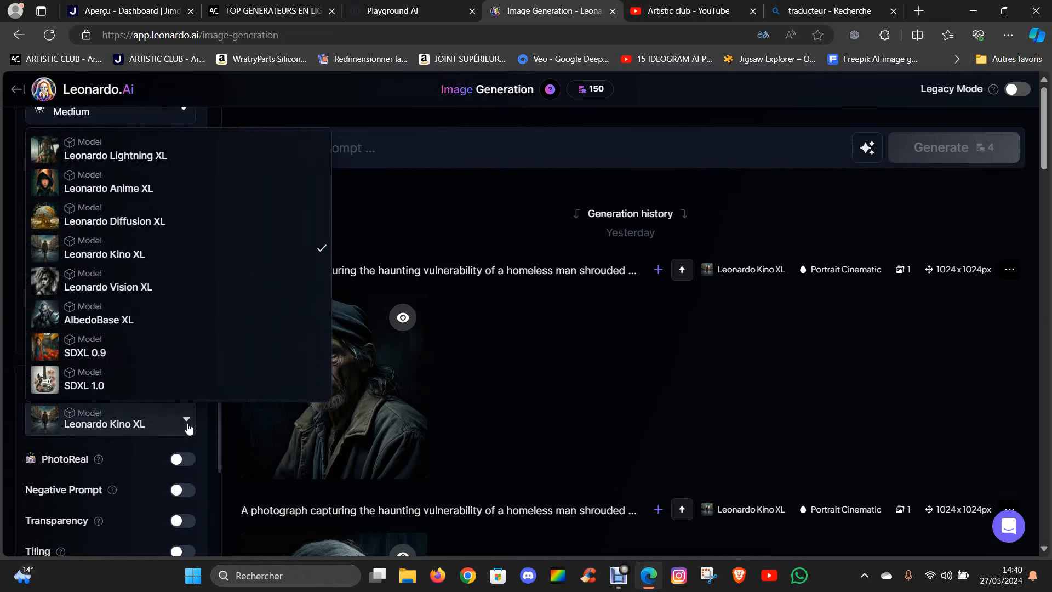
{"action": "left_click", "coordinate": [161, 296]}
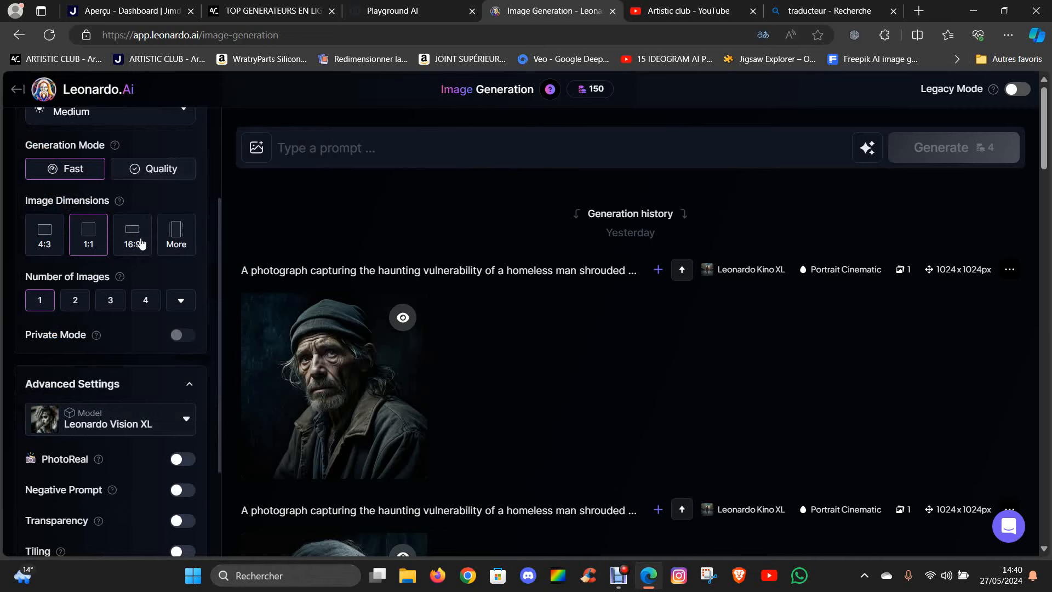
{"action": "left_click", "coordinate": [189, 428]}
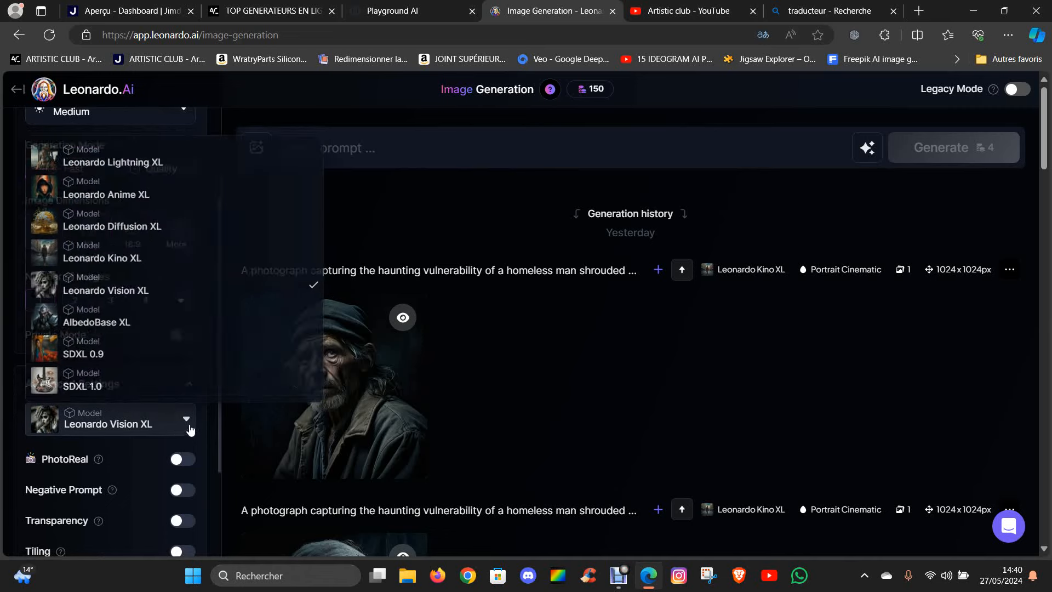
{"action": "left_click", "coordinate": [176, 160]}
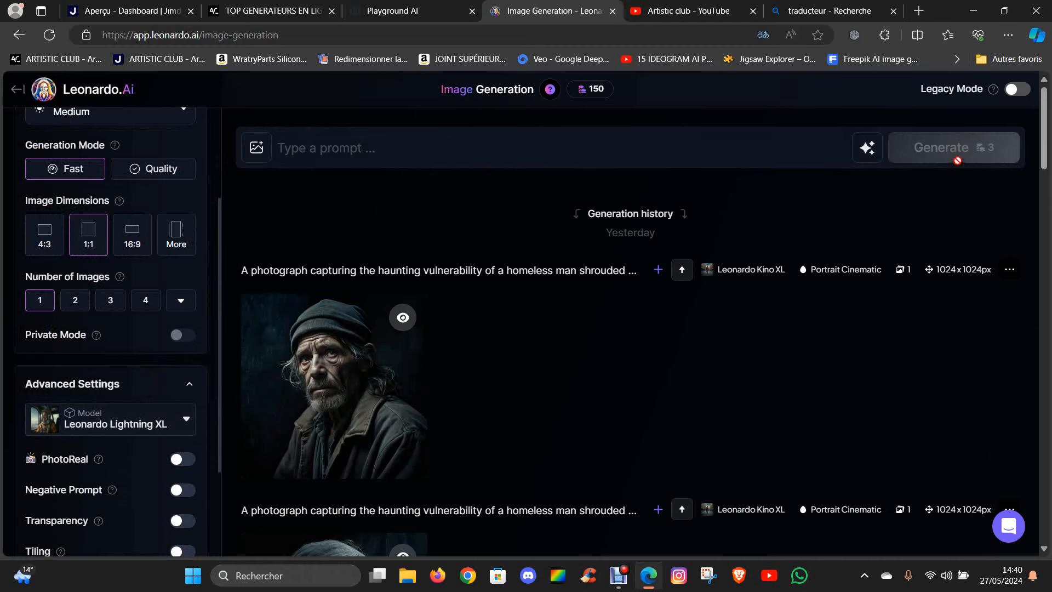
Step: Apply the Portrait Perfect platform preset and close the preset list
{"action": "scroll", "coordinate": [144, 343], "scroll_direction": "up", "scroll_amount": 3}
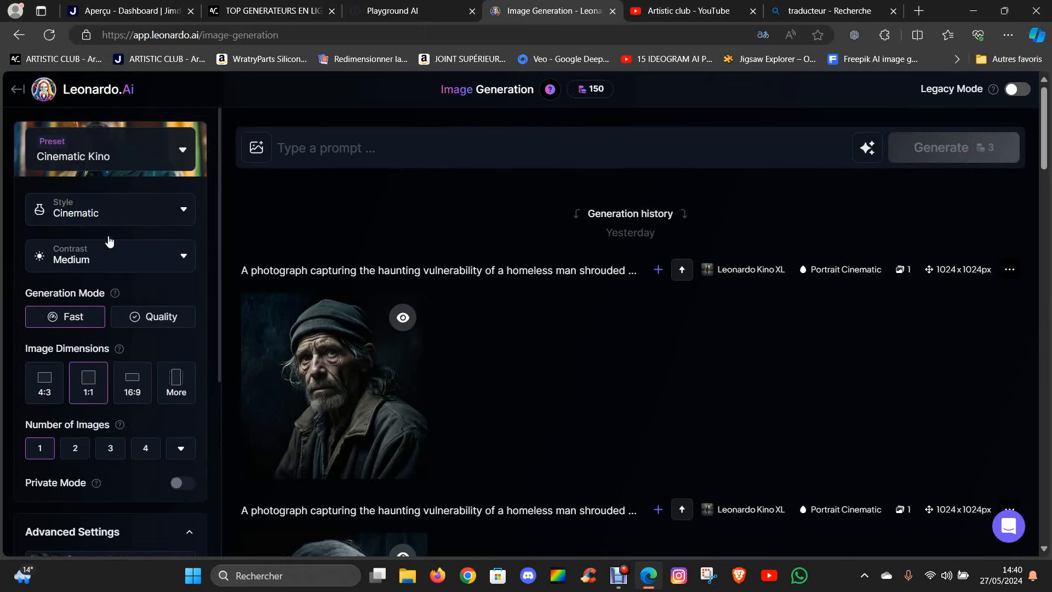
{"action": "left_click", "coordinate": [184, 152]}
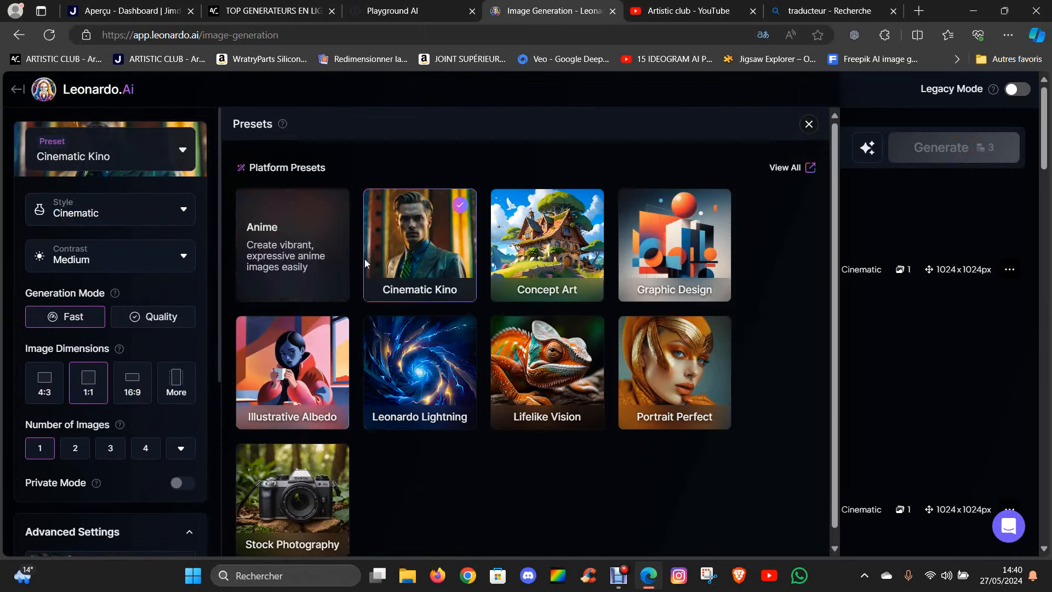
{"action": "left_click", "coordinate": [673, 385]}
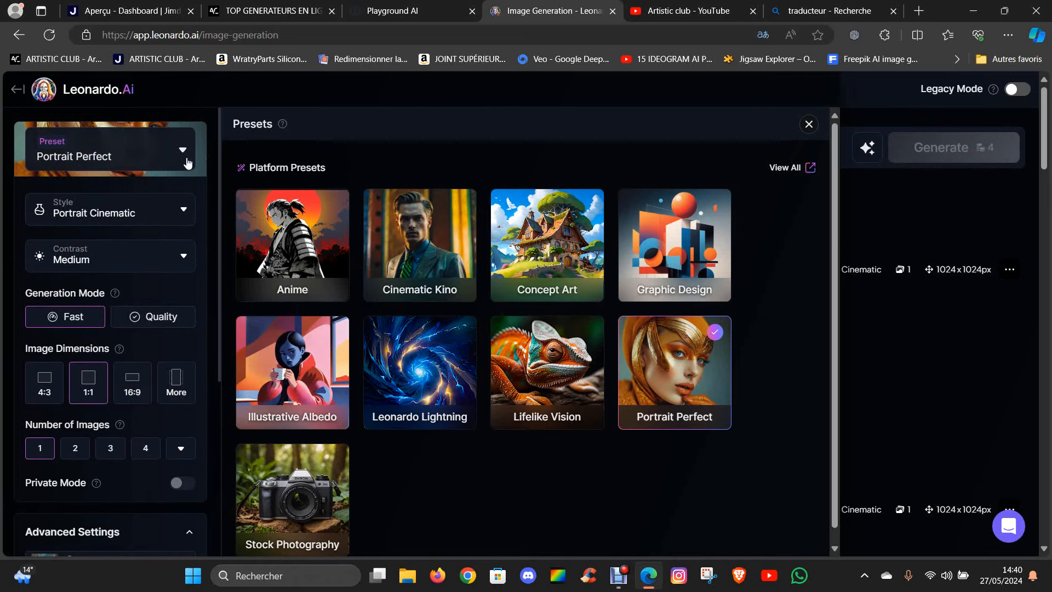
{"action": "left_click", "coordinate": [809, 125]}
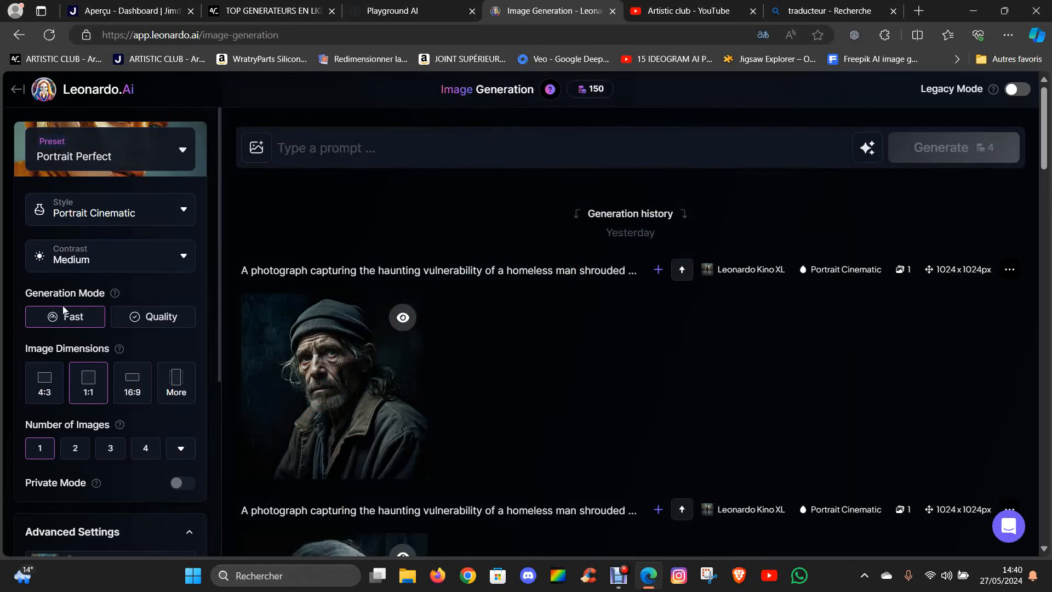
Step: Look through the portrait styles, choose Portrait Cinematic, and set the contrast to High
{"action": "left_click", "coordinate": [184, 217]}
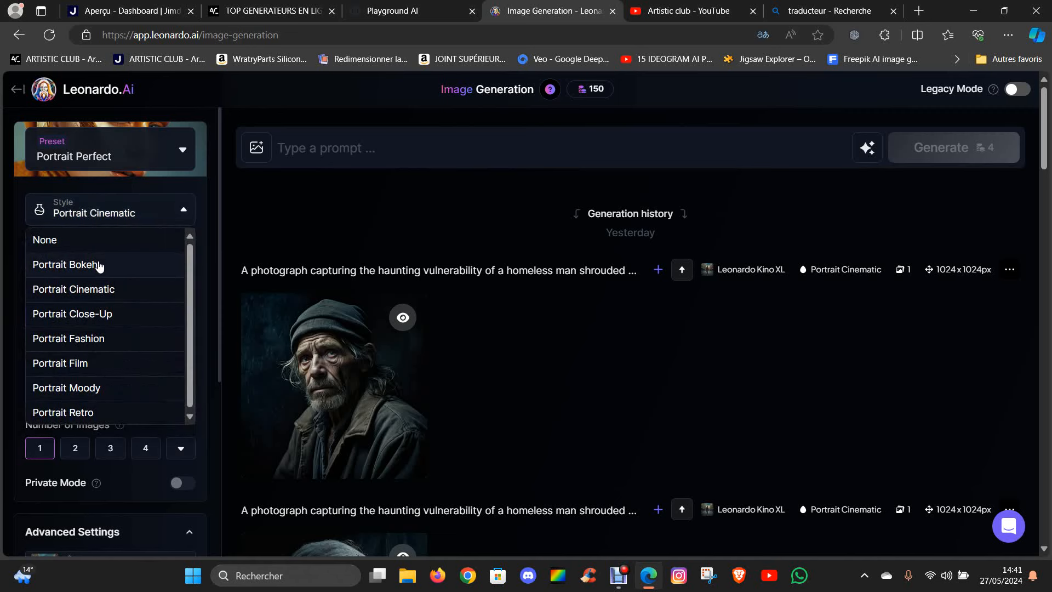
{"action": "scroll", "coordinate": [97, 390], "scroll_direction": "down", "scroll_amount": 1}
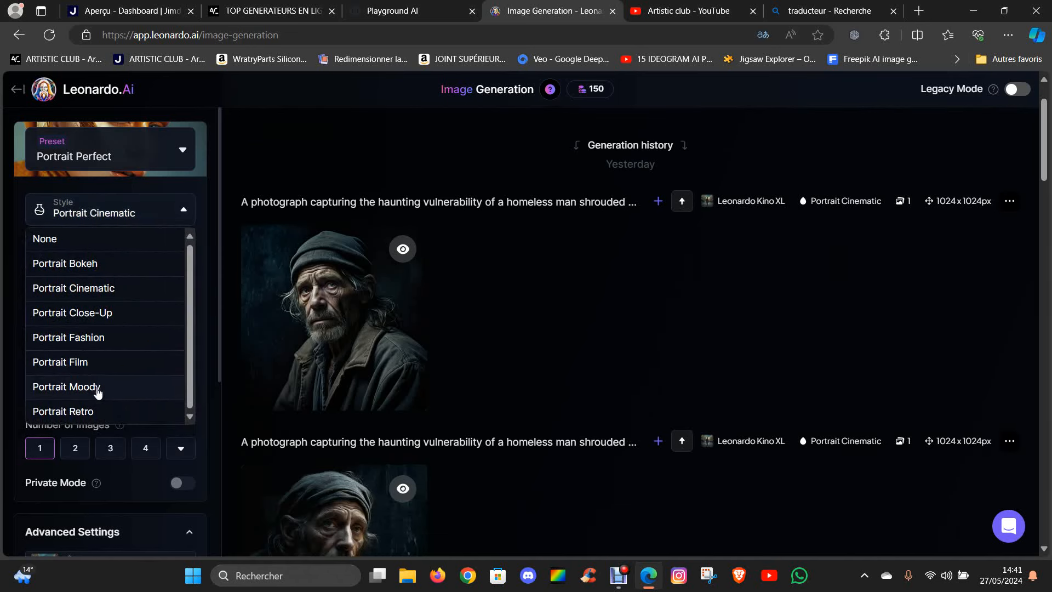
{"action": "scroll", "coordinate": [130, 318], "scroll_direction": "up", "scroll_amount": 1}
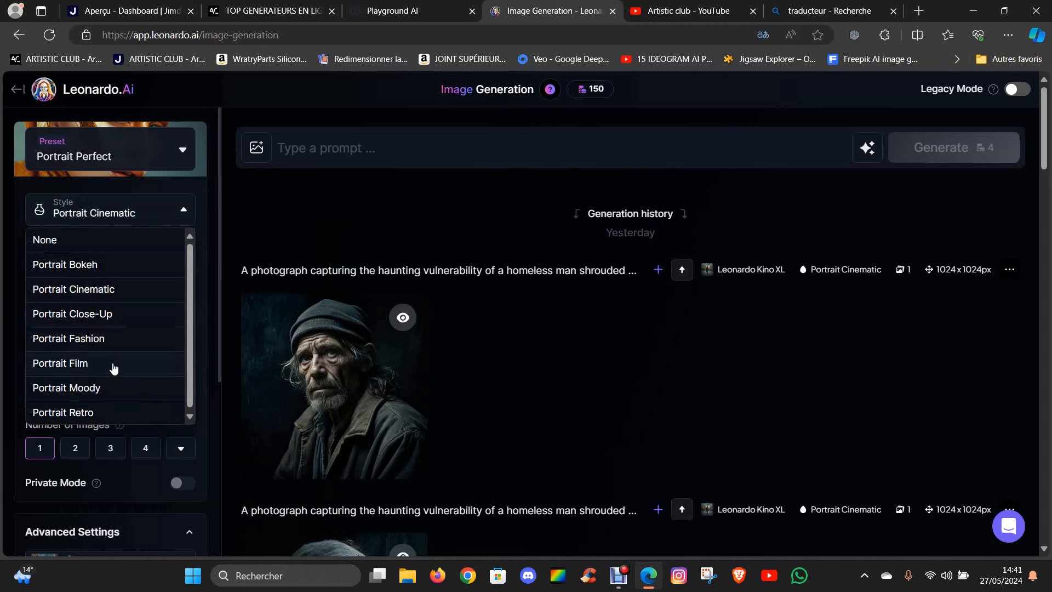
{"action": "left_click", "coordinate": [117, 294]}
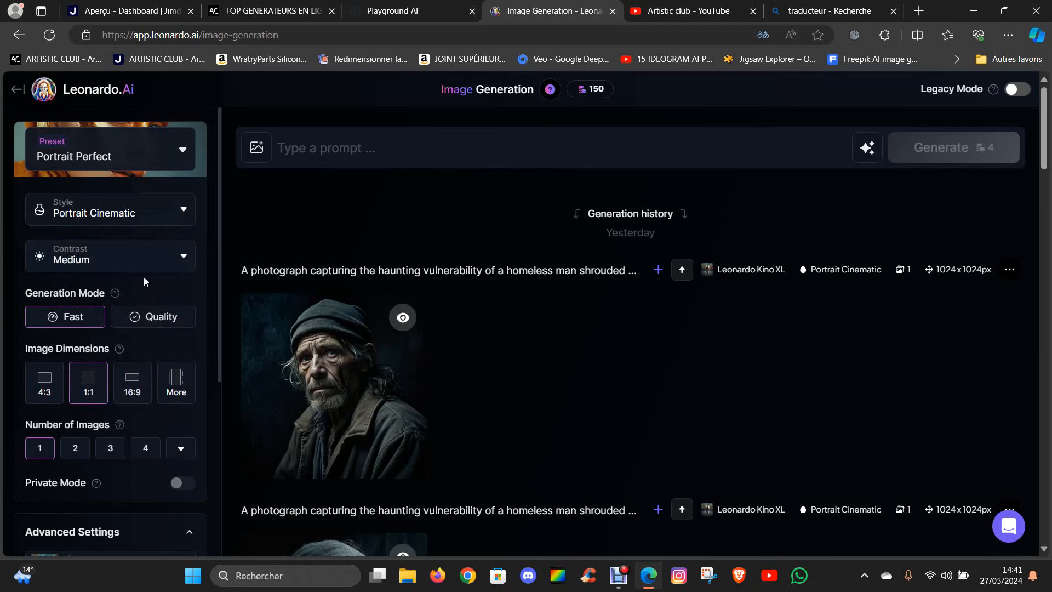
{"action": "left_click", "coordinate": [185, 266]}
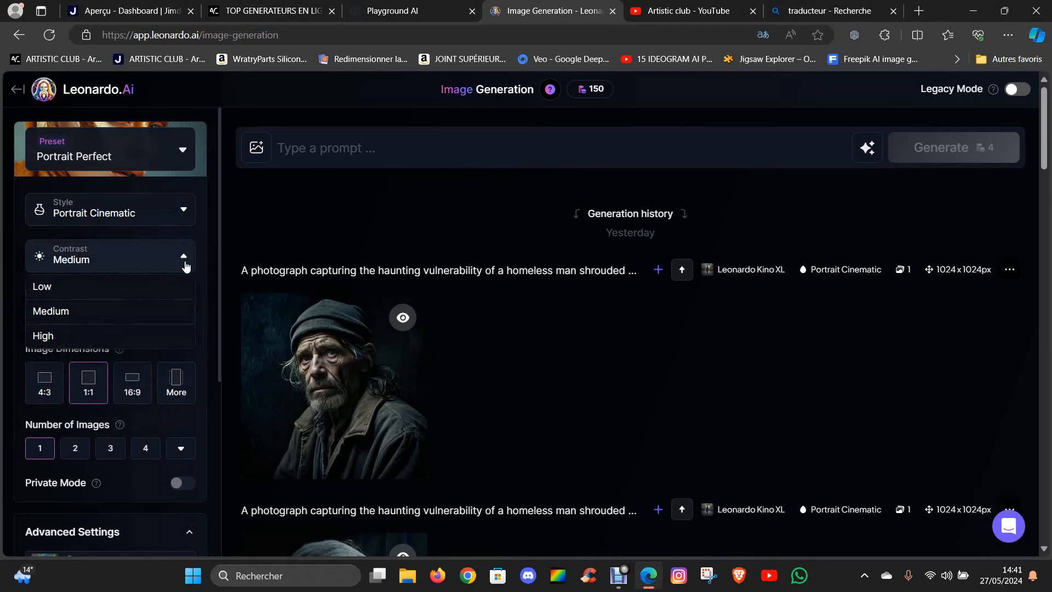
{"action": "left_click", "coordinate": [97, 338]}
{"action": "scroll", "coordinate": [110, 335], "scroll_direction": "down", "scroll_amount": 2}
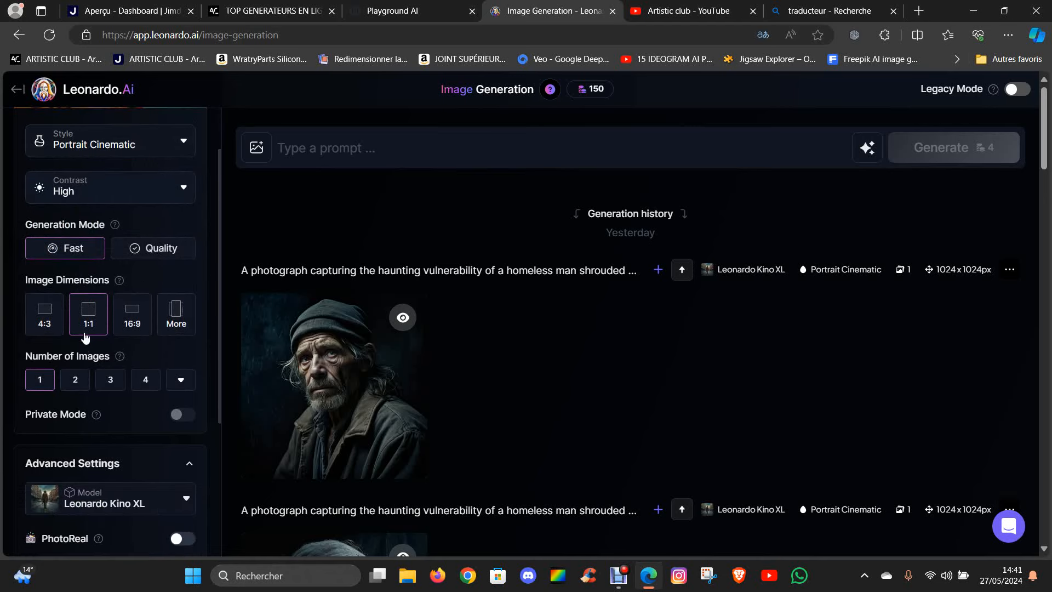
Step: Enable the PhotoReal option in the advanced settings and review the generation settings with it on
{"action": "scroll", "coordinate": [114, 289], "scroll_direction": "down", "scroll_amount": 3}
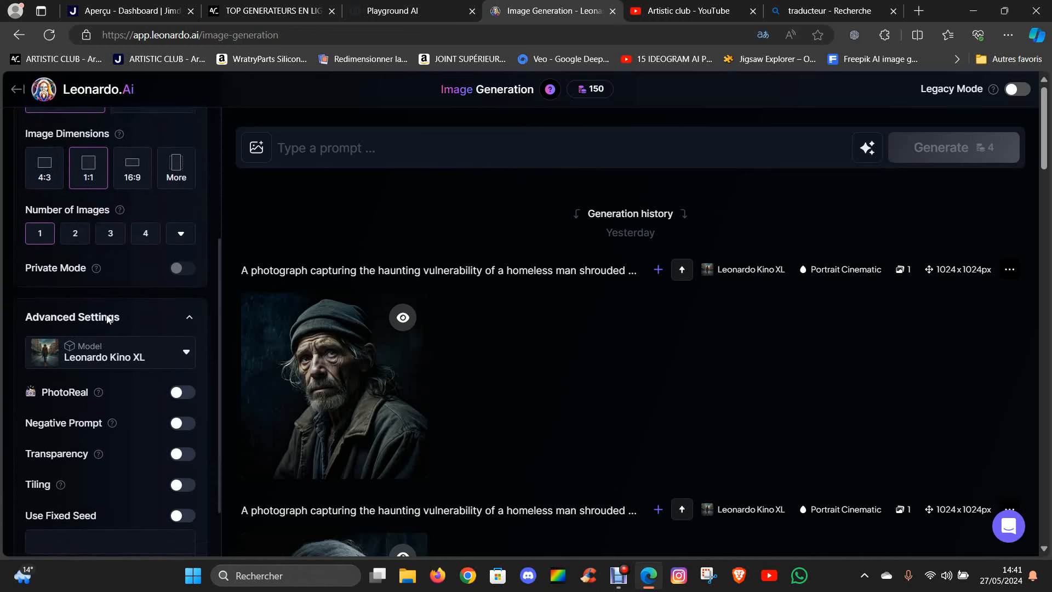
{"action": "left_click", "coordinate": [178, 337]}
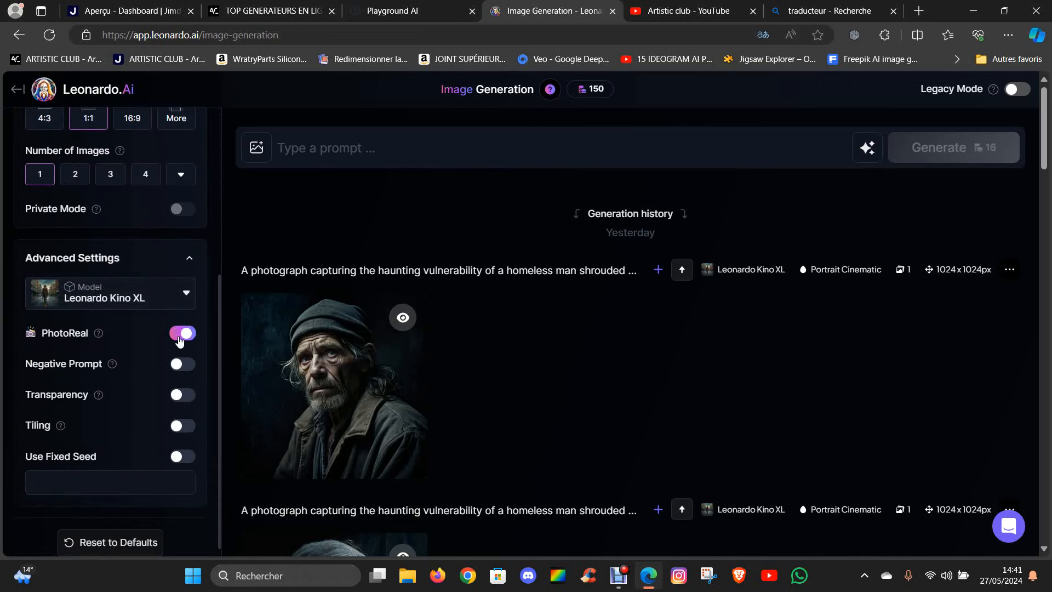
{"action": "left_click", "coordinate": [179, 340]}
{"action": "left_click", "coordinate": [185, 339]}
{"action": "left_click", "coordinate": [728, 158]}
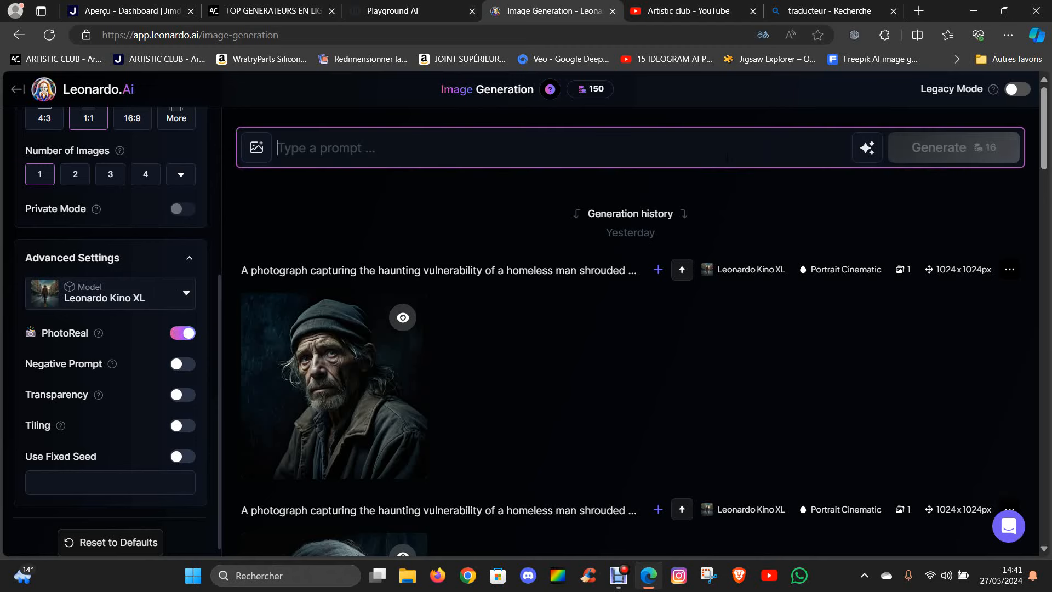
{"action": "scroll", "coordinate": [140, 189], "scroll_direction": "up", "scroll_amount": 5}
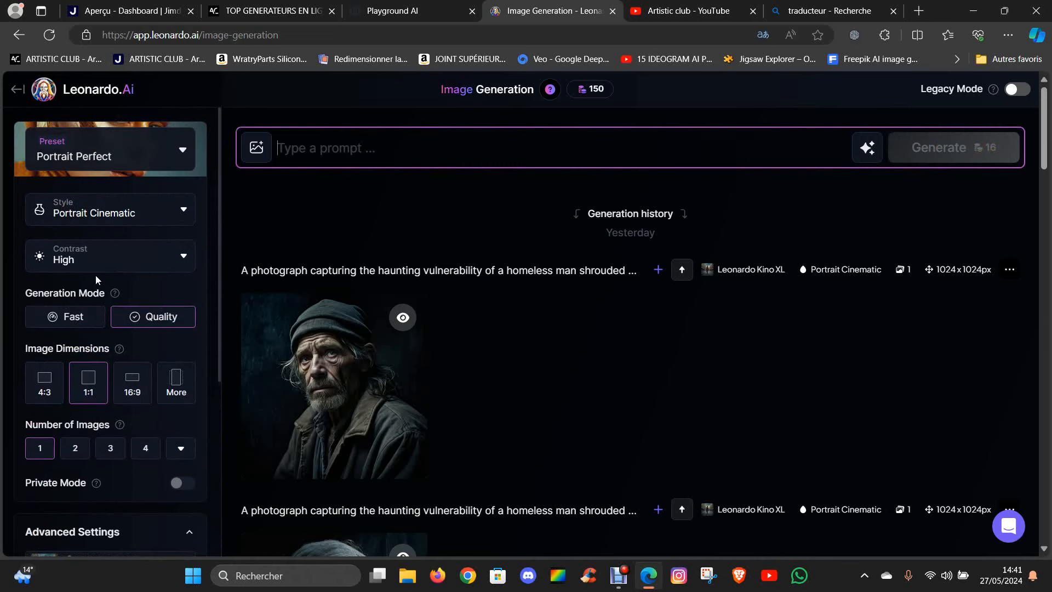
{"action": "scroll", "coordinate": [109, 318], "scroll_direction": "down", "scroll_amount": 4}
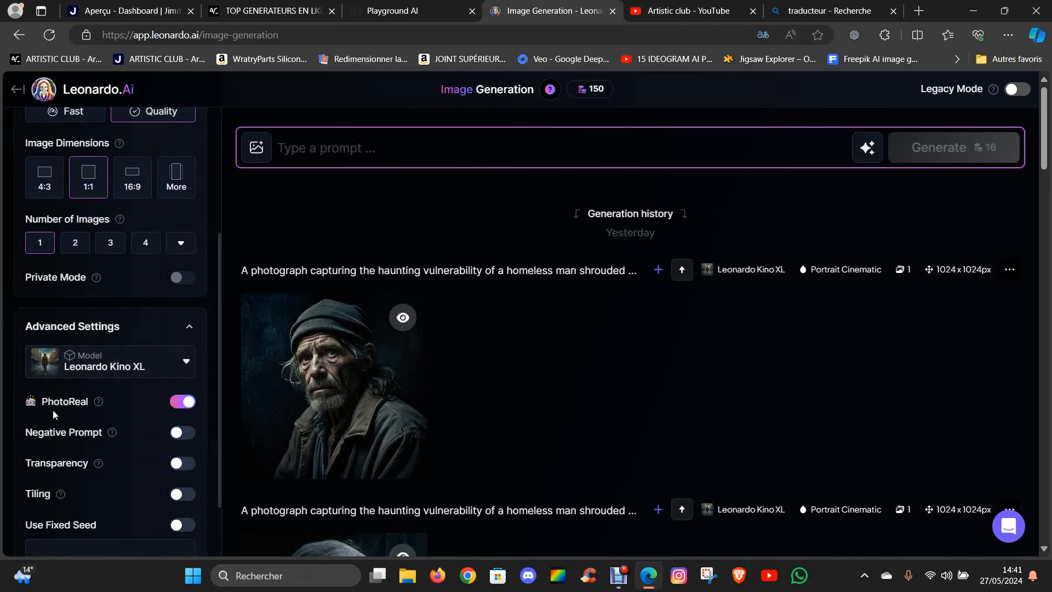
Step: Read the PhotoReal description, turn PhotoReal off and look over the remaining generation settings
{"action": "mouse_move", "coordinate": [99, 403]}
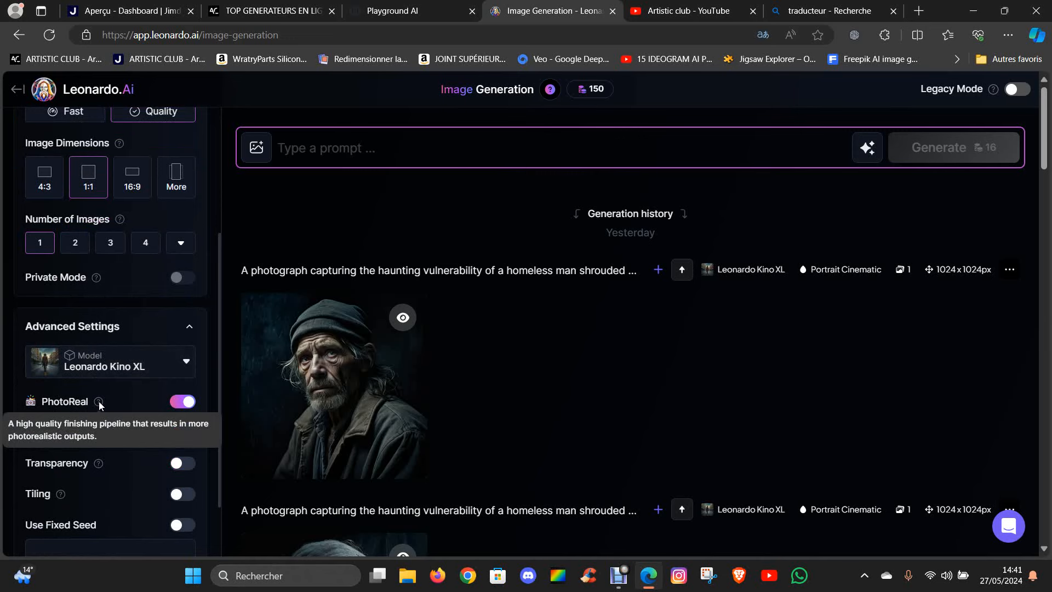
{"action": "left_click", "coordinate": [182, 401]}
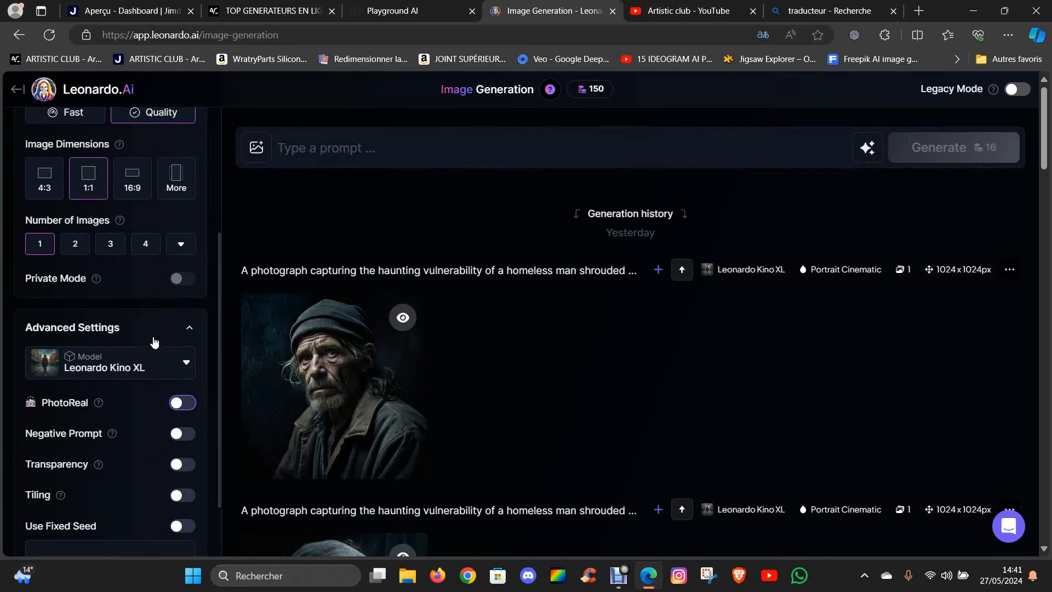
{"action": "scroll", "coordinate": [127, 255], "scroll_direction": "up", "scroll_amount": 4}
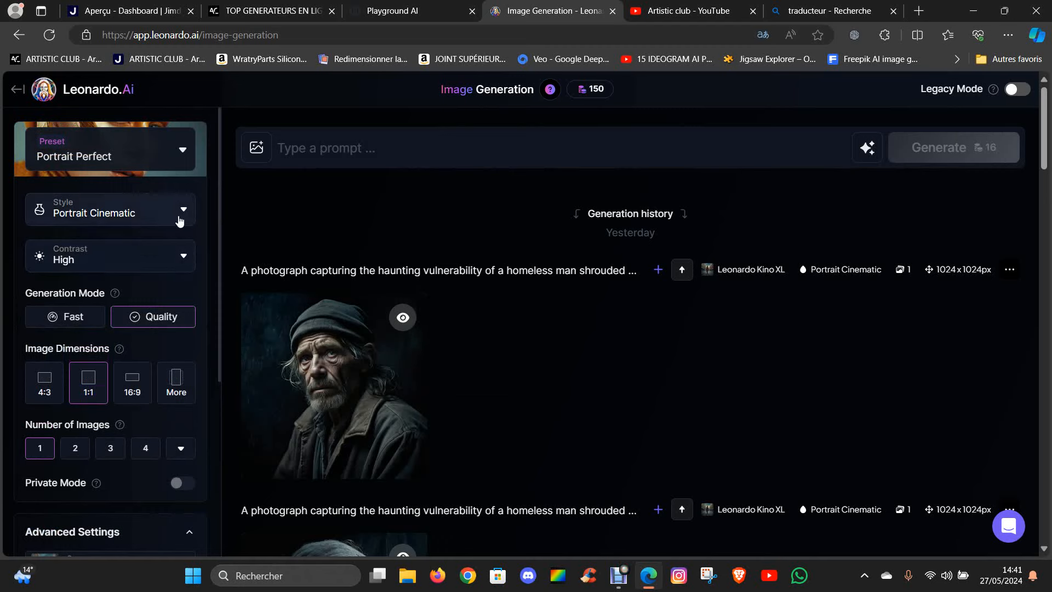
{"action": "left_click", "coordinate": [333, 147]}
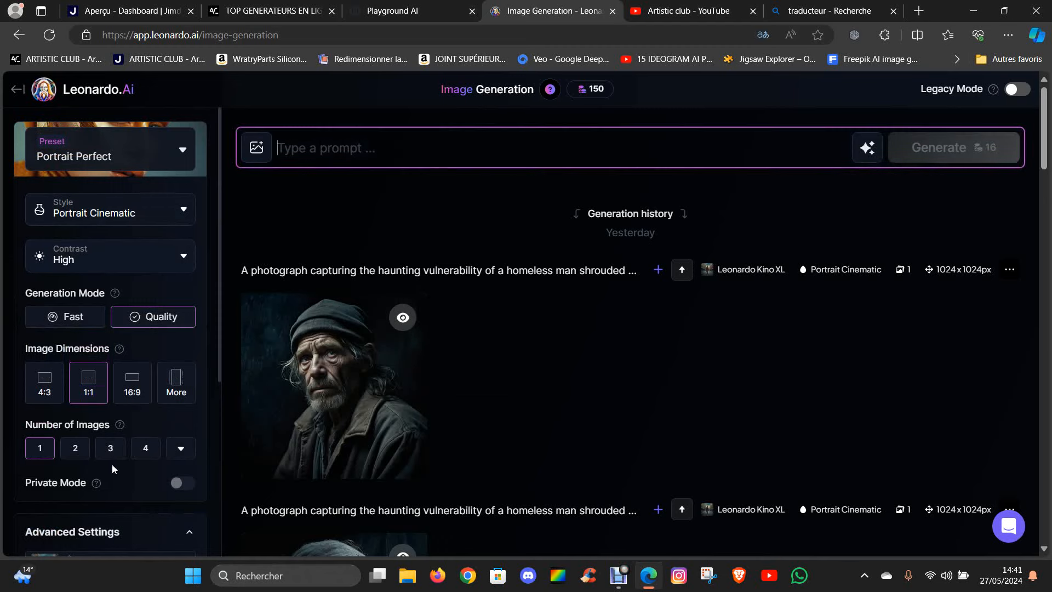
{"action": "scroll", "coordinate": [155, 457], "scroll_direction": "down", "scroll_amount": 5}
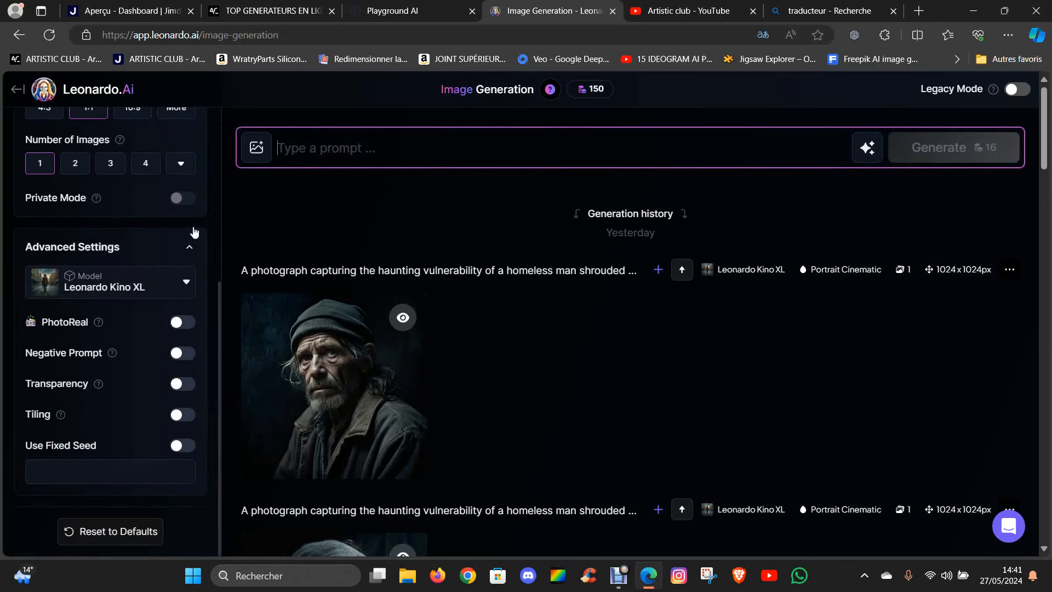
{"action": "scroll", "coordinate": [187, 287], "scroll_direction": "up", "scroll_amount": 5}
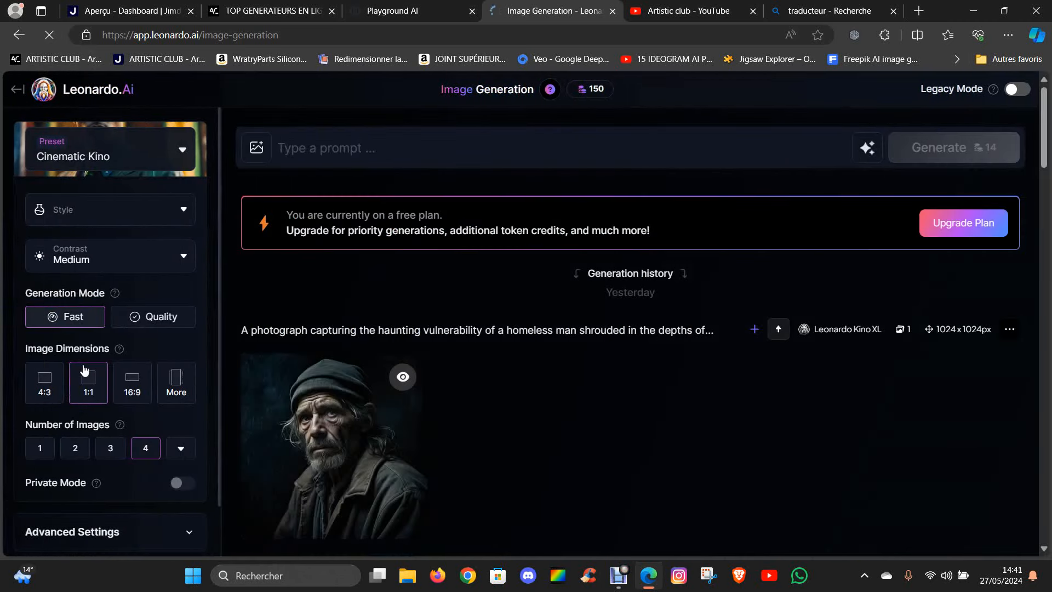
Step: Apply the Portrait Perfect platform preset with the Portrait Cinematic style
{"action": "left_click", "coordinate": [181, 149]}
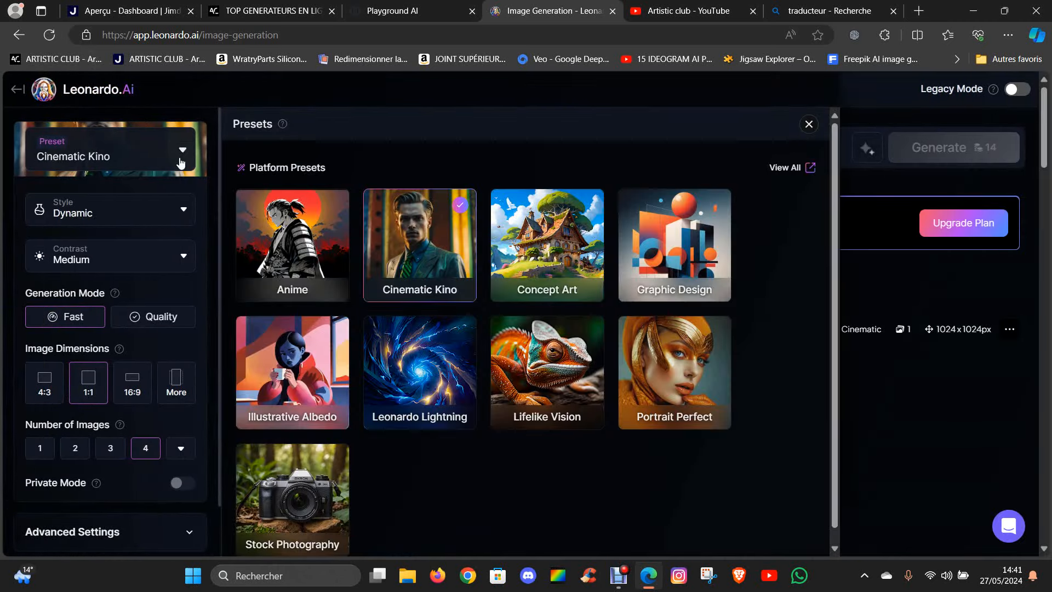
{"action": "left_click", "coordinate": [668, 387]}
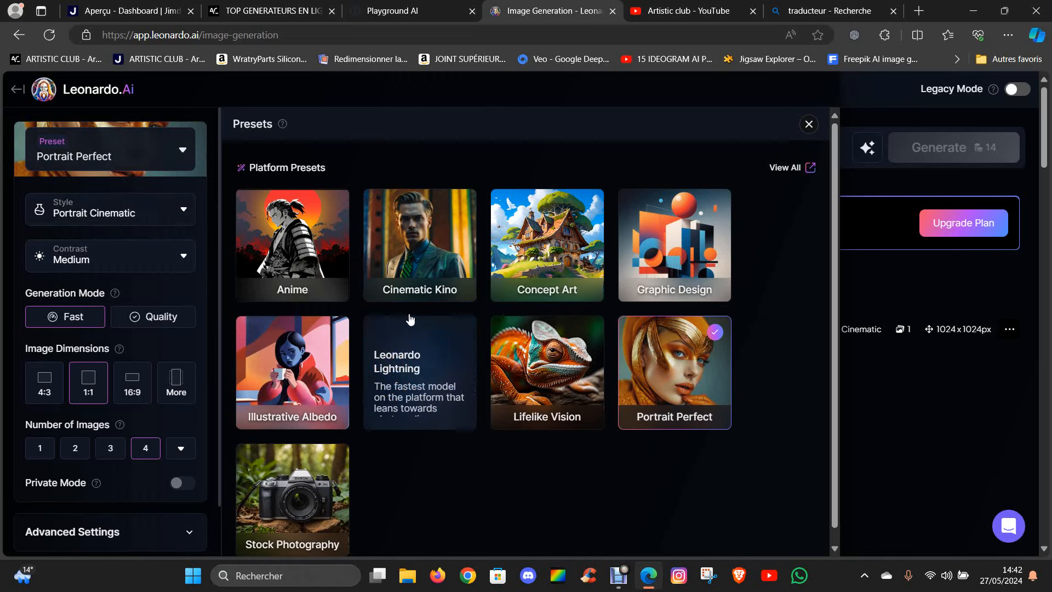
{"action": "left_click", "coordinate": [185, 157]}
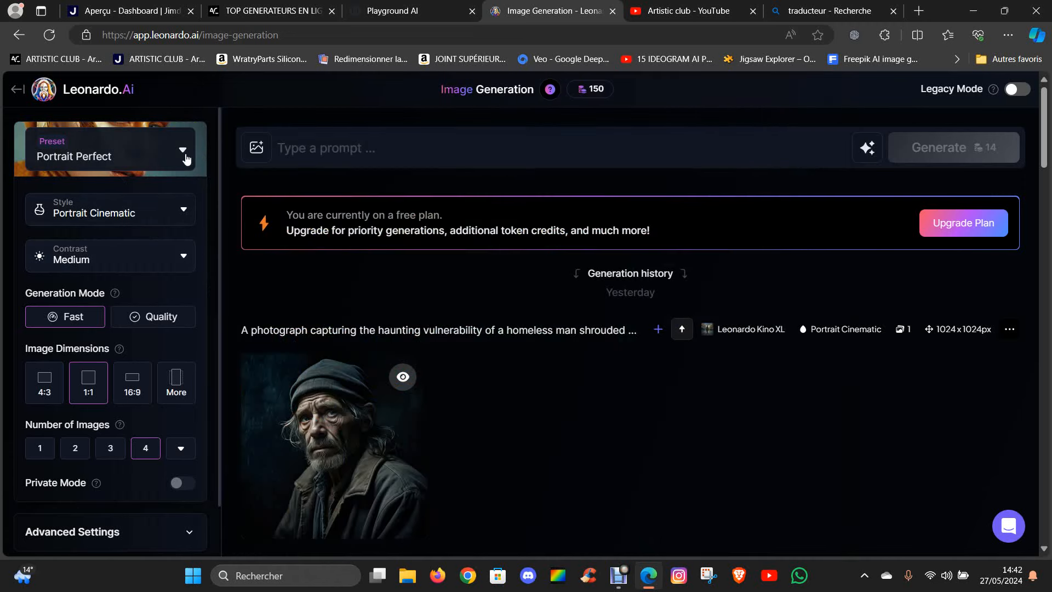
{"action": "left_click", "coordinate": [183, 213]}
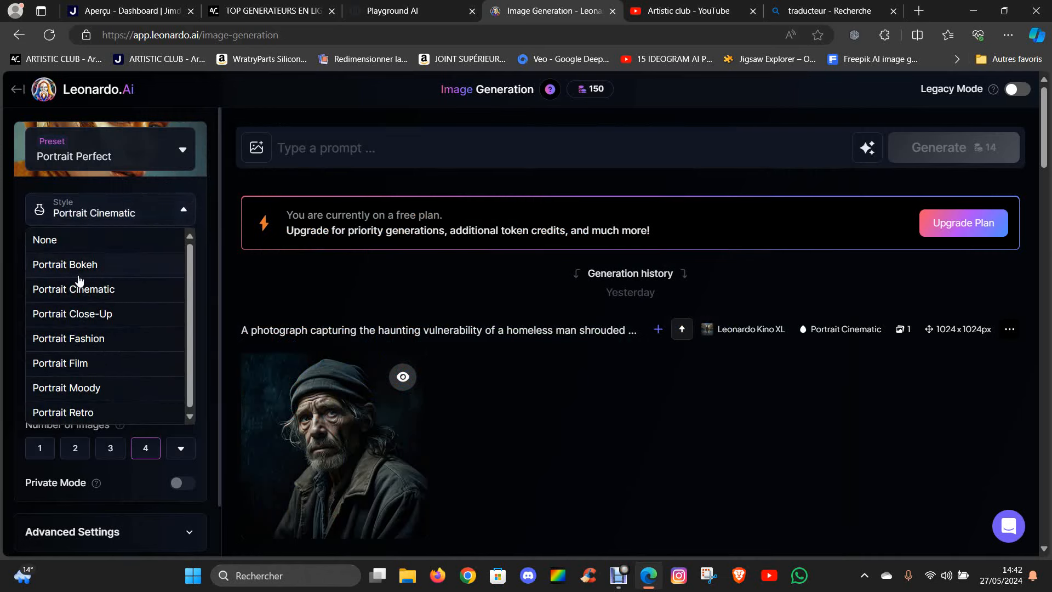
{"action": "left_click", "coordinate": [121, 291]}
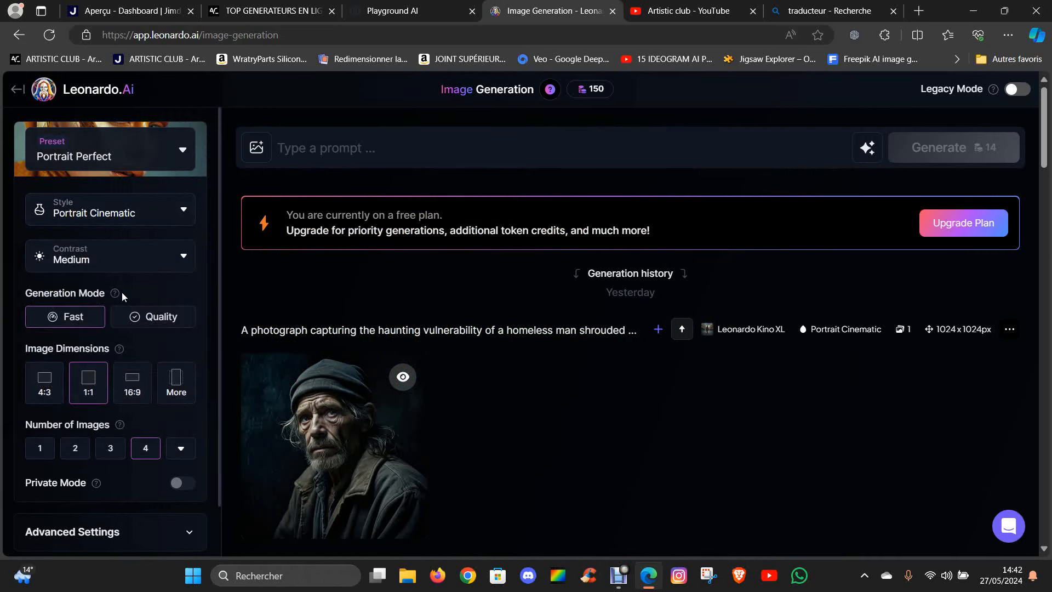
Step: Expand the advanced settings and select the Leonardo Lightning XL model
{"action": "scroll", "coordinate": [124, 348], "scroll_direction": "down", "scroll_amount": 4}
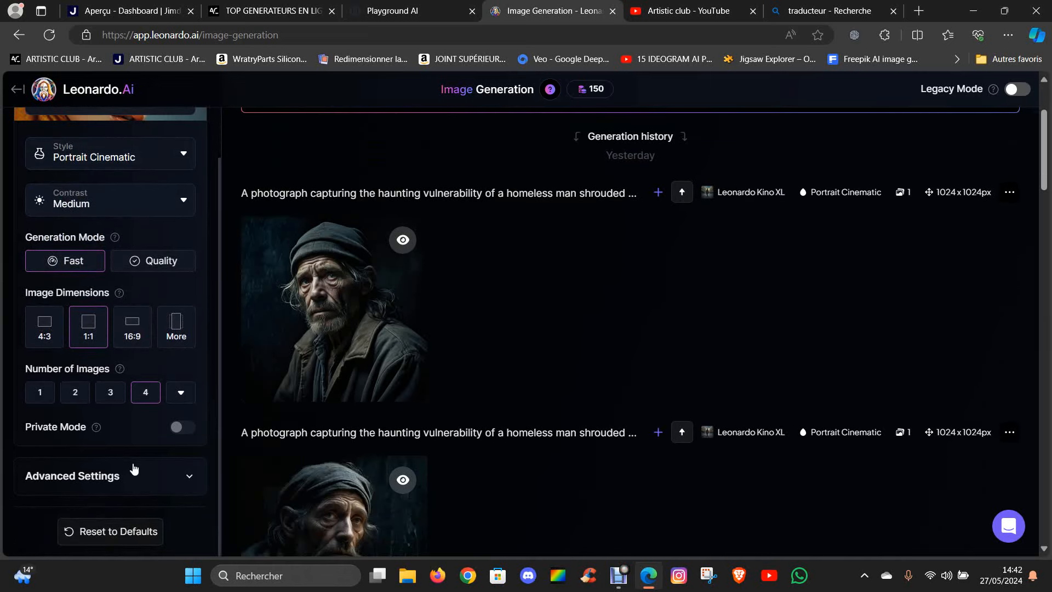
{"action": "left_click", "coordinate": [183, 478]}
{"action": "scroll", "coordinate": [174, 475], "scroll_direction": "down", "scroll_amount": 3}
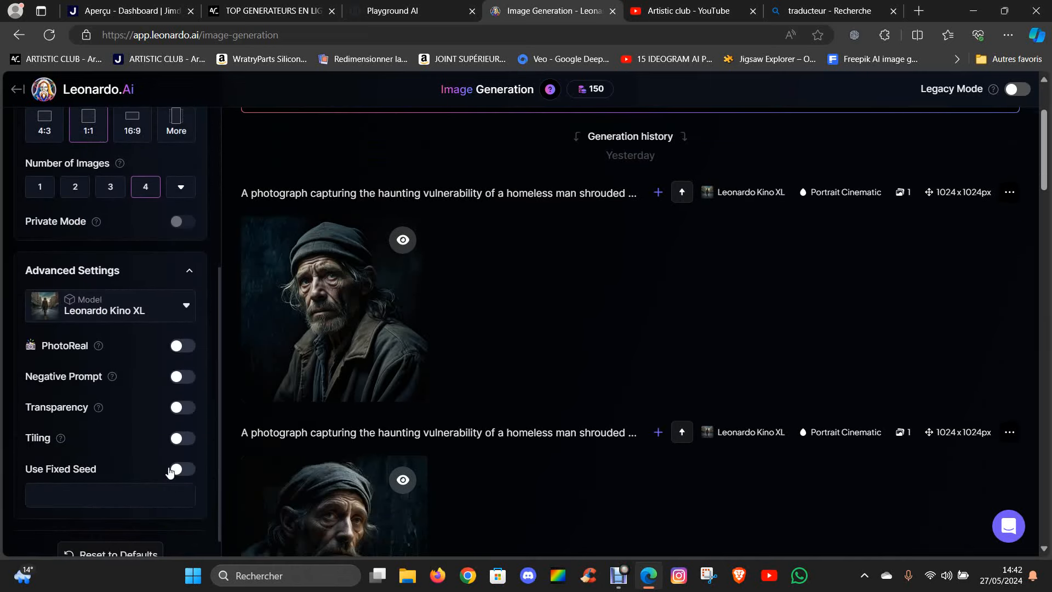
{"action": "left_click", "coordinate": [182, 310]}
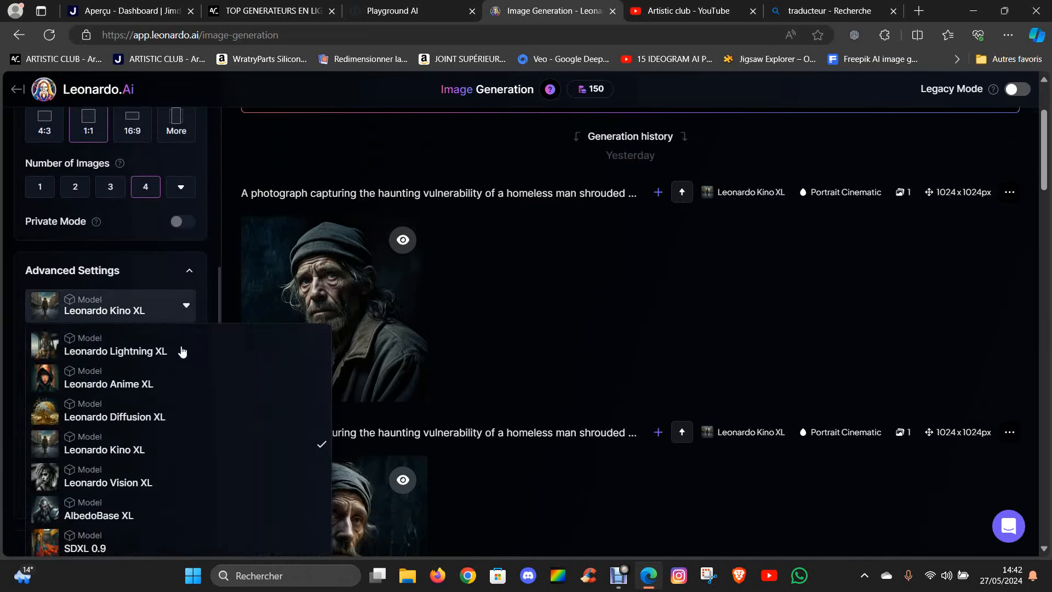
{"action": "left_click", "coordinate": [134, 354]}
Step: Set the number of images to 1
{"action": "scroll", "coordinate": [792, 274], "scroll_direction": "up", "scroll_amount": 3}
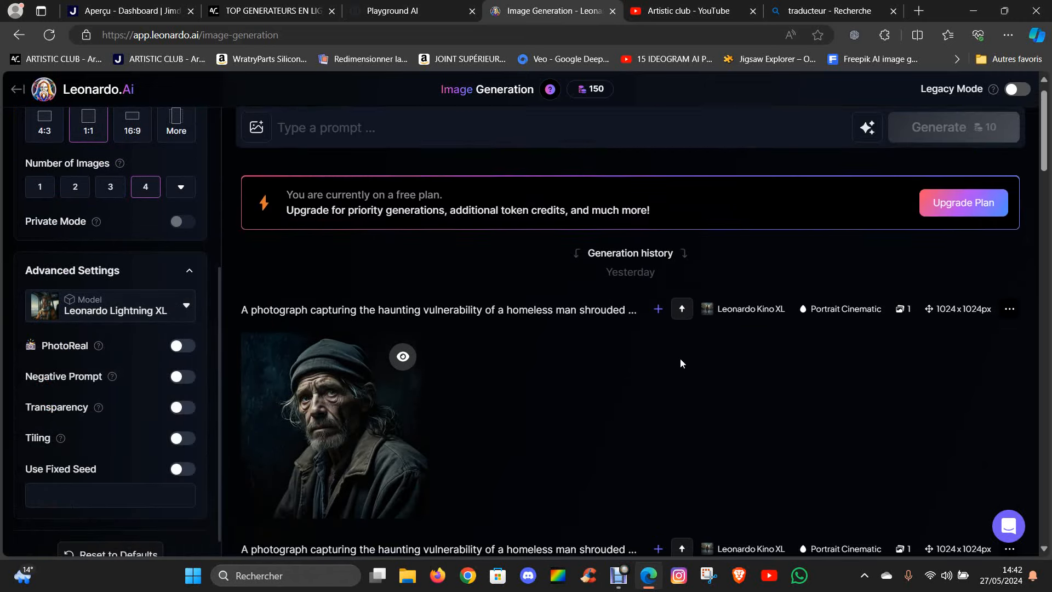
{"action": "scroll", "coordinate": [123, 367], "scroll_direction": "up", "scroll_amount": 4}
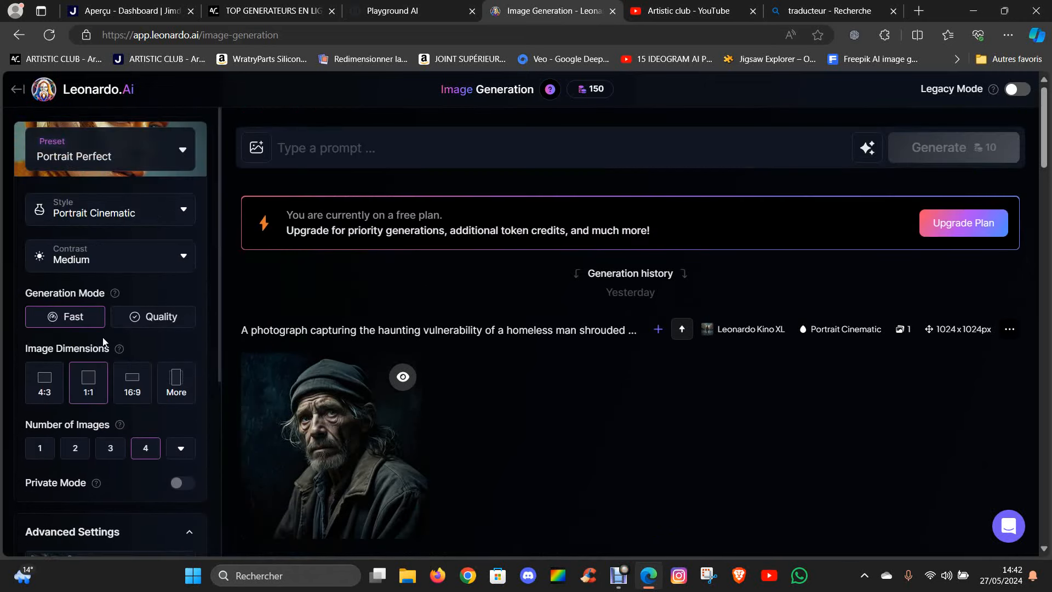
{"action": "left_click", "coordinate": [40, 380]}
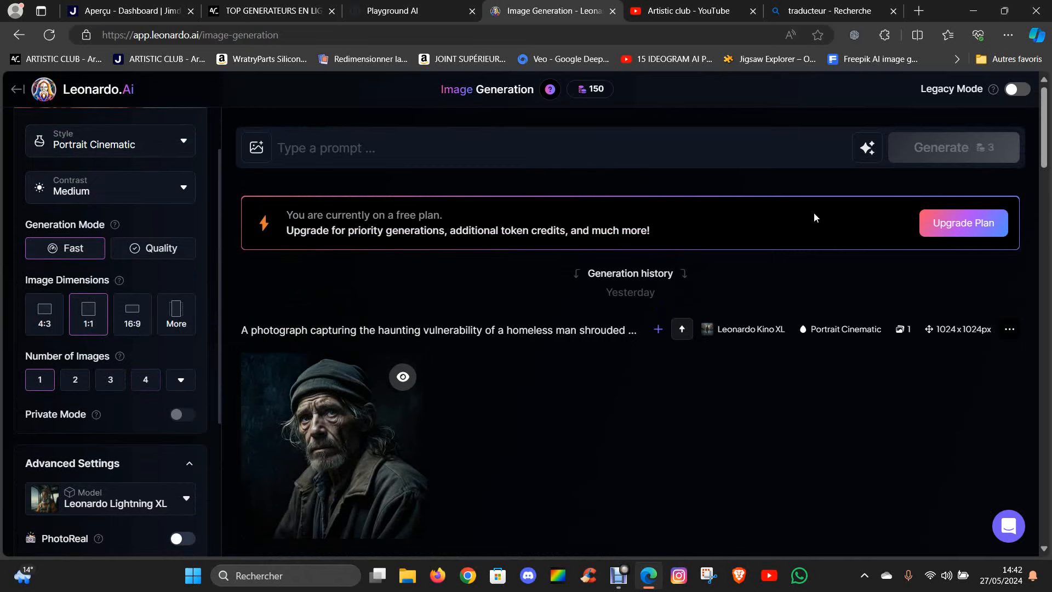
Step: Switch to the Playground AI site and browse the images in its Rising community feed
{"action": "left_click", "coordinate": [432, 15]}
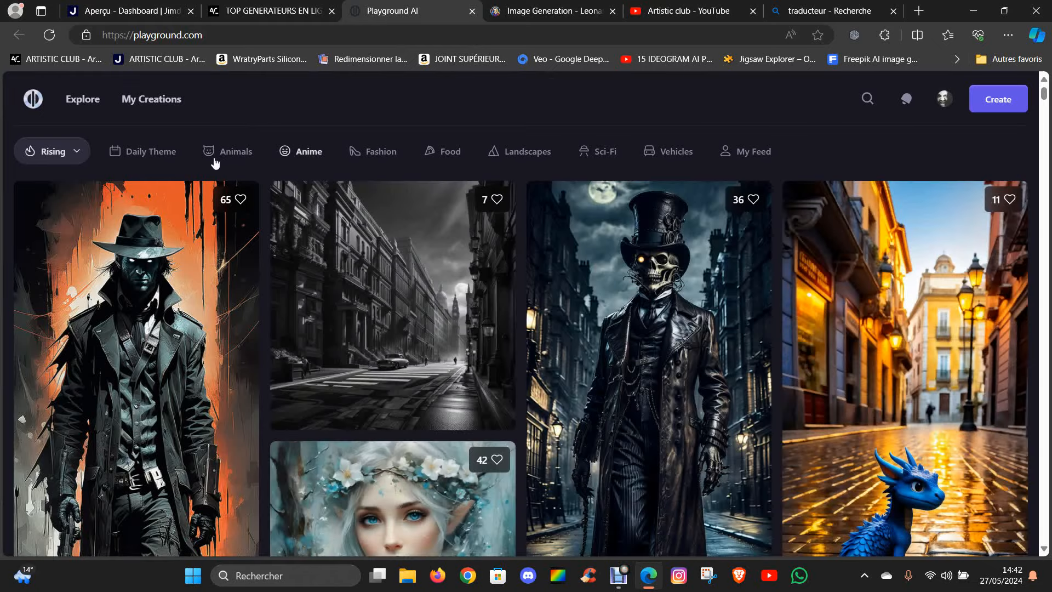
{"action": "scroll", "coordinate": [335, 265], "scroll_direction": "down", "scroll_amount": 6}
{"action": "scroll", "coordinate": [336, 265], "scroll_direction": "down", "scroll_amount": 3}
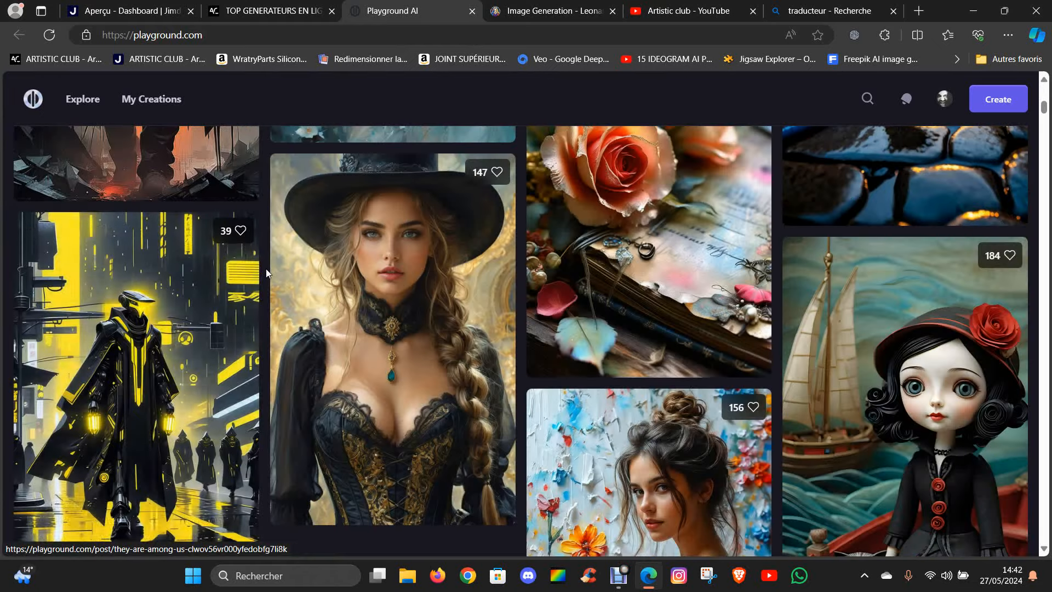
{"action": "scroll", "coordinate": [254, 262], "scroll_direction": "down", "scroll_amount": 2}
{"action": "scroll", "coordinate": [254, 262], "scroll_direction": "down", "scroll_amount": 12}
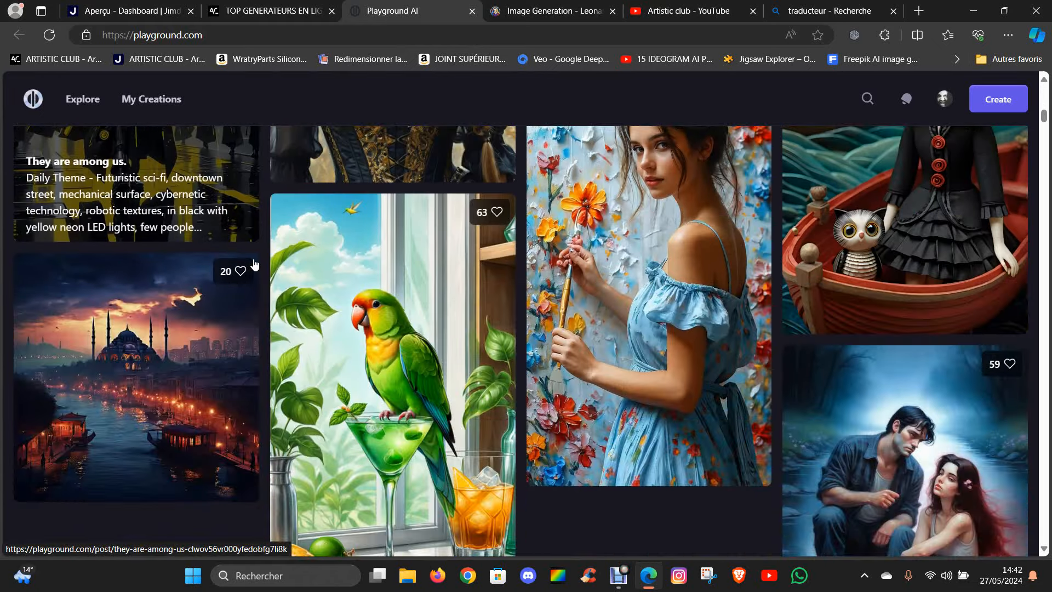
{"action": "scroll", "coordinate": [251, 269], "scroll_direction": "down", "scroll_amount": 6}
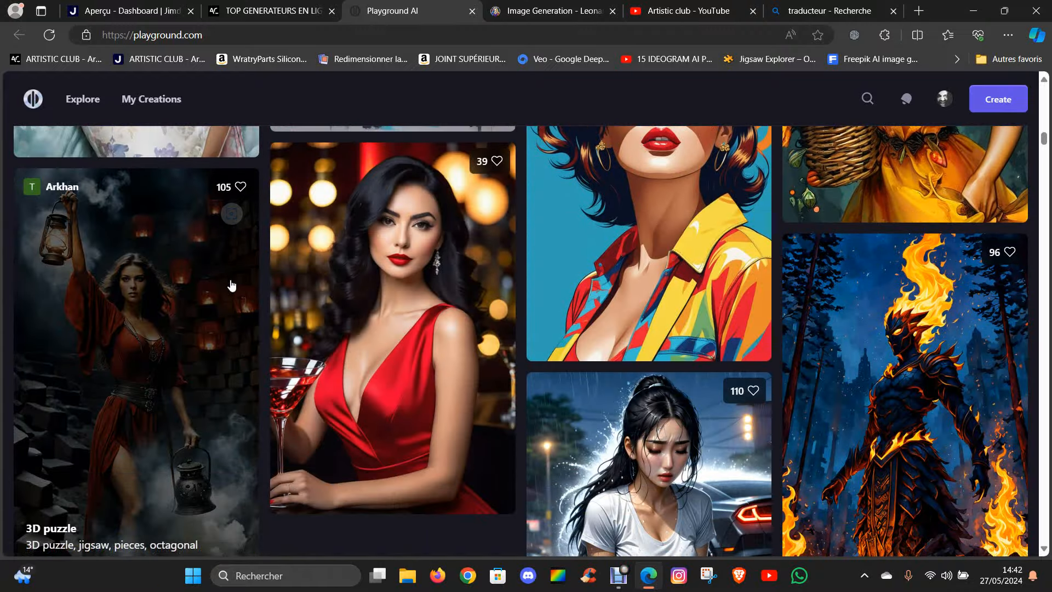
{"action": "scroll", "coordinate": [231, 285], "scroll_direction": "down", "scroll_amount": 8}
{"action": "scroll", "coordinate": [156, 303], "scroll_direction": "up", "scroll_amount": 3}
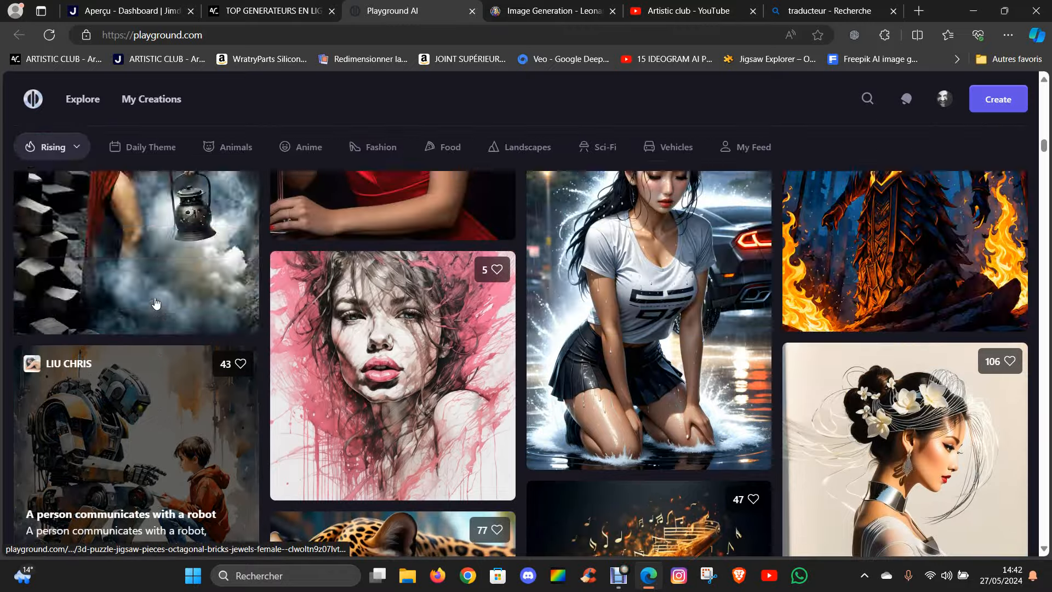
{"action": "scroll", "coordinate": [157, 301], "scroll_direction": "down", "scroll_amount": 6}
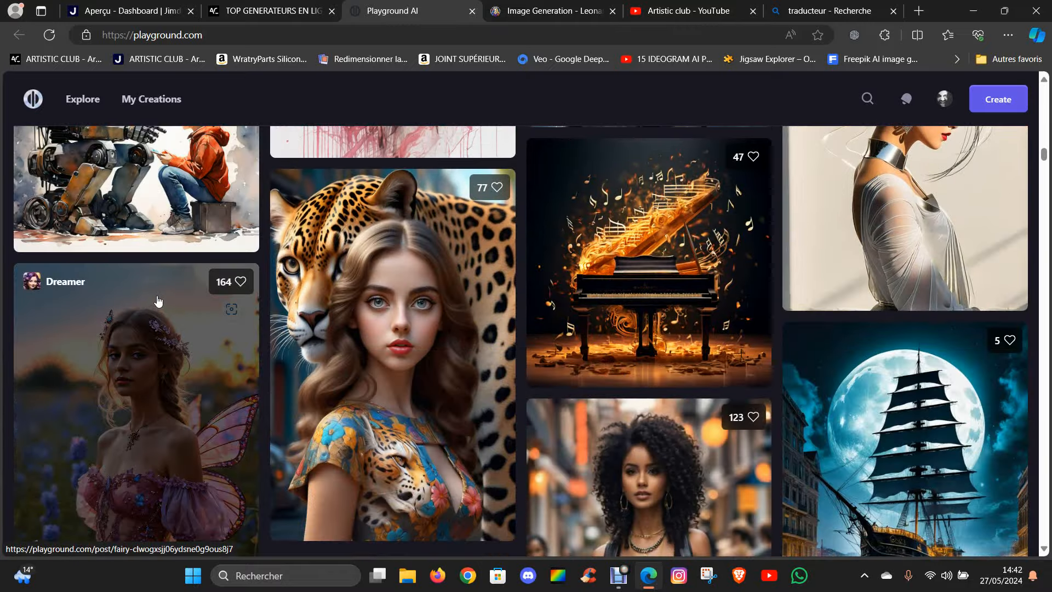
{"action": "scroll", "coordinate": [157, 301], "scroll_direction": "down", "scroll_amount": 15}
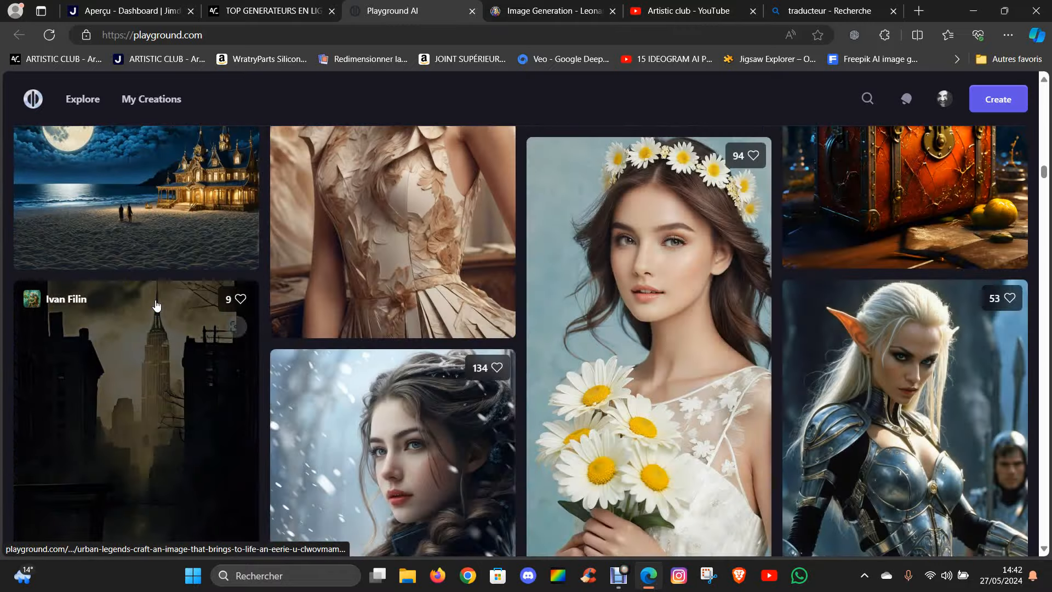
Step: Filter the Playground AI feed to the Fashion category and browse its images
{"action": "scroll", "coordinate": [159, 295], "scroll_direction": "up", "scroll_amount": 12}
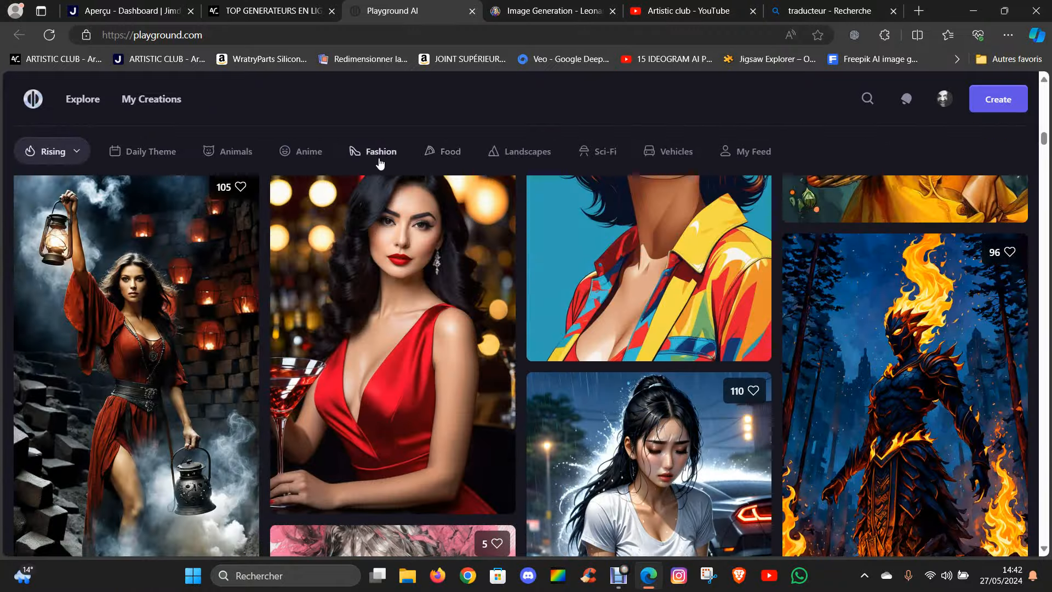
{"action": "left_click", "coordinate": [380, 159]}
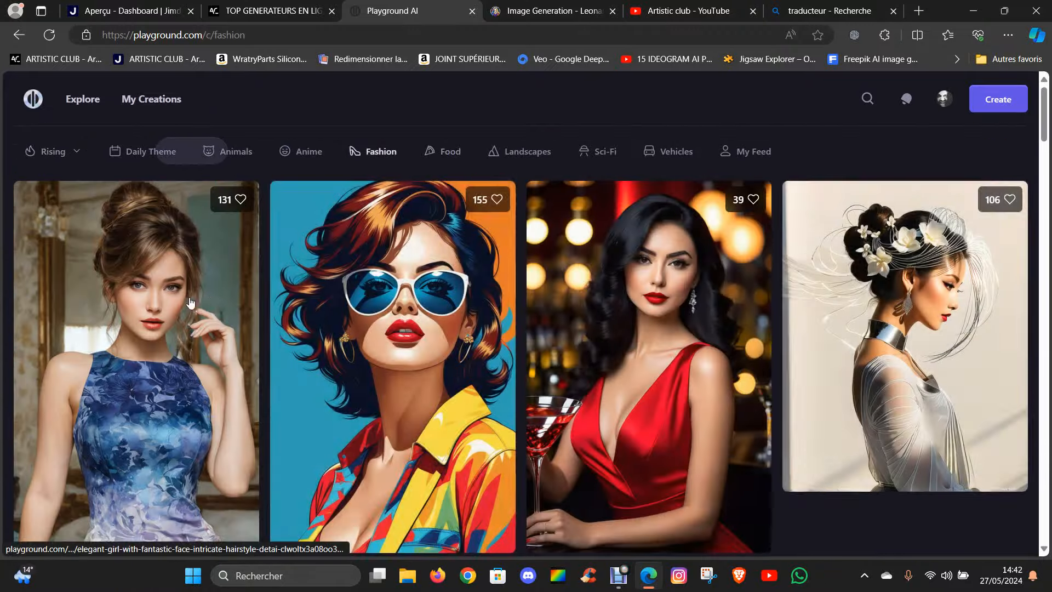
{"action": "scroll", "coordinate": [218, 258], "scroll_direction": "down", "scroll_amount": 3}
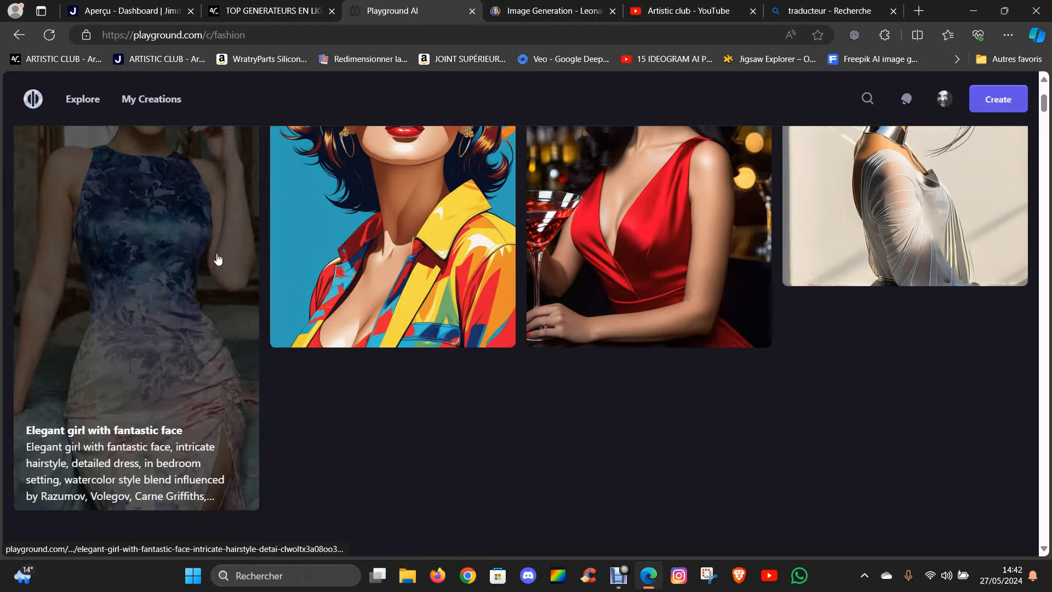
{"action": "scroll", "coordinate": [218, 259], "scroll_direction": "down", "scroll_amount": 5}
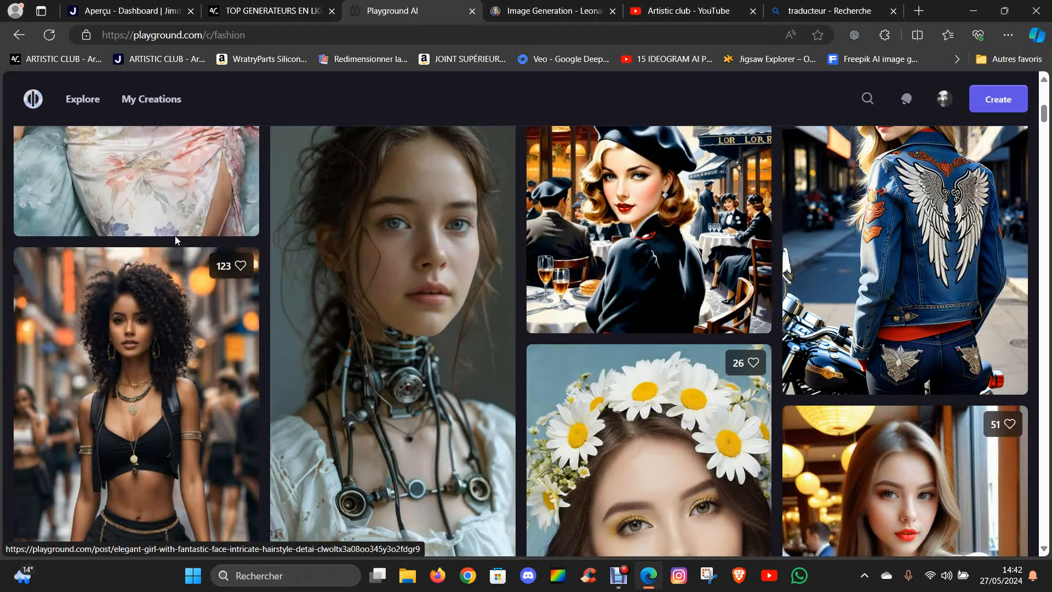
{"action": "scroll", "coordinate": [181, 247], "scroll_direction": "down", "scroll_amount": 5}
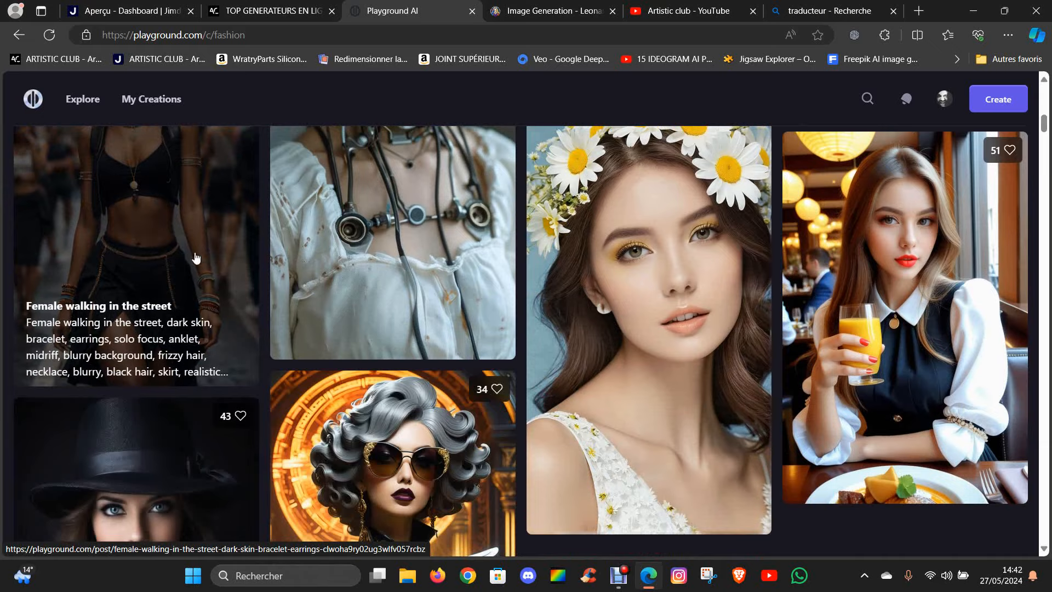
{"action": "scroll", "coordinate": [196, 257], "scroll_direction": "down", "scroll_amount": 4}
{"action": "scroll", "coordinate": [198, 289], "scroll_direction": "up", "scroll_amount": 5}
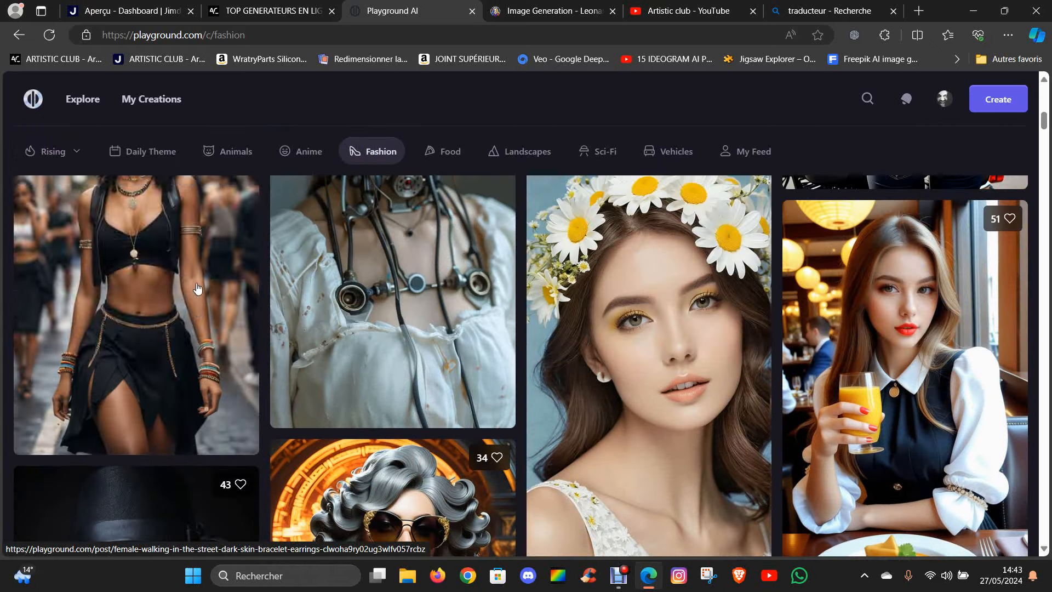
Step: Copy the prompt of the "Female walking in the street" image and paste it into the prompt field on the Leonardo.Ai site
{"action": "left_click", "coordinate": [203, 256]}
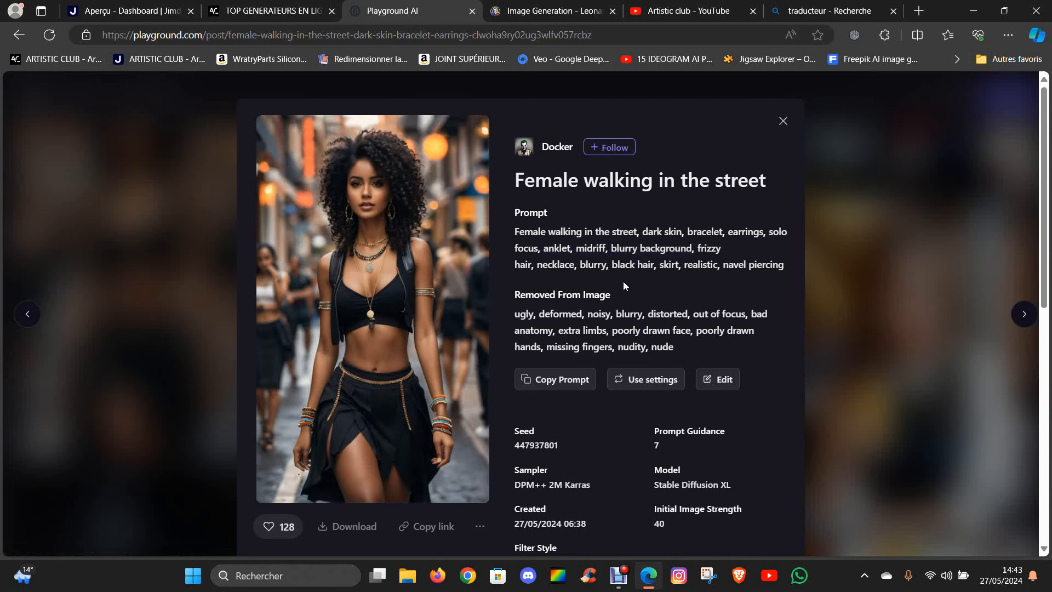
{"action": "left_click", "coordinate": [562, 381]}
{"action": "left_click", "coordinate": [548, 11]}
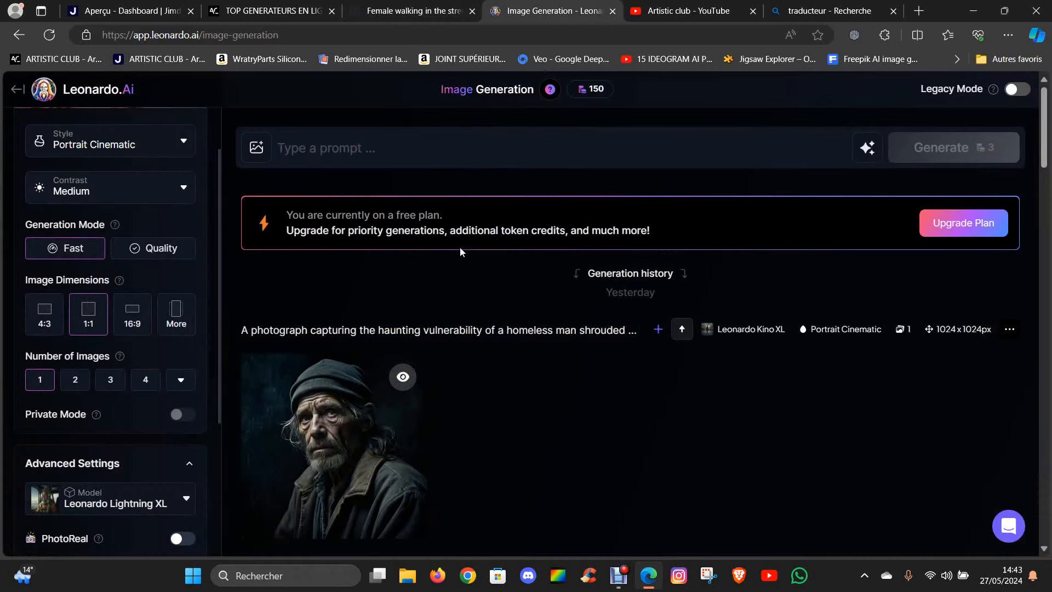
{"action": "right_click", "coordinate": [404, 147]}
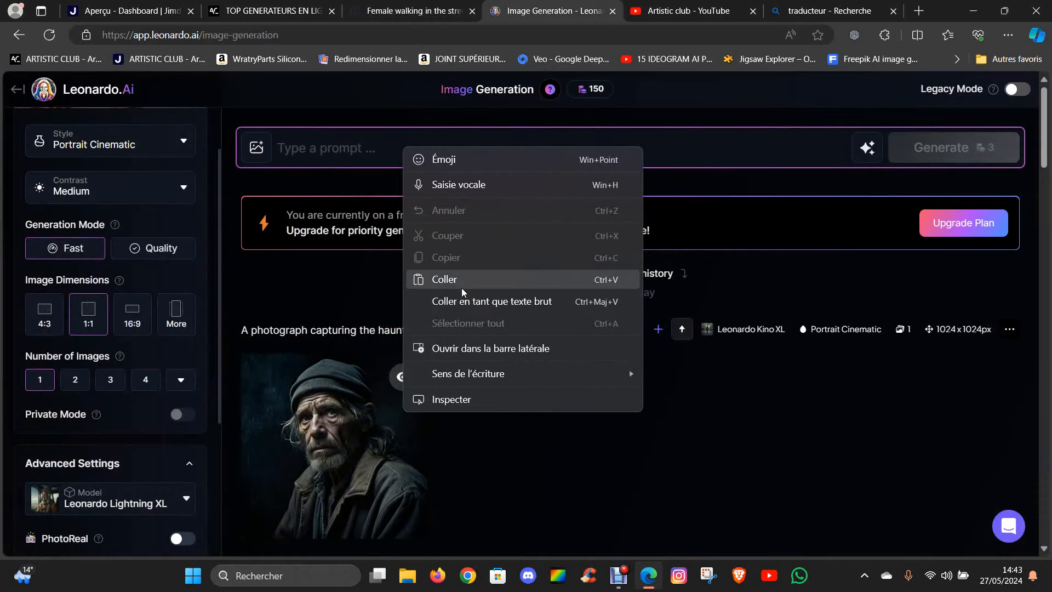
{"action": "left_click", "coordinate": [433, 276]}
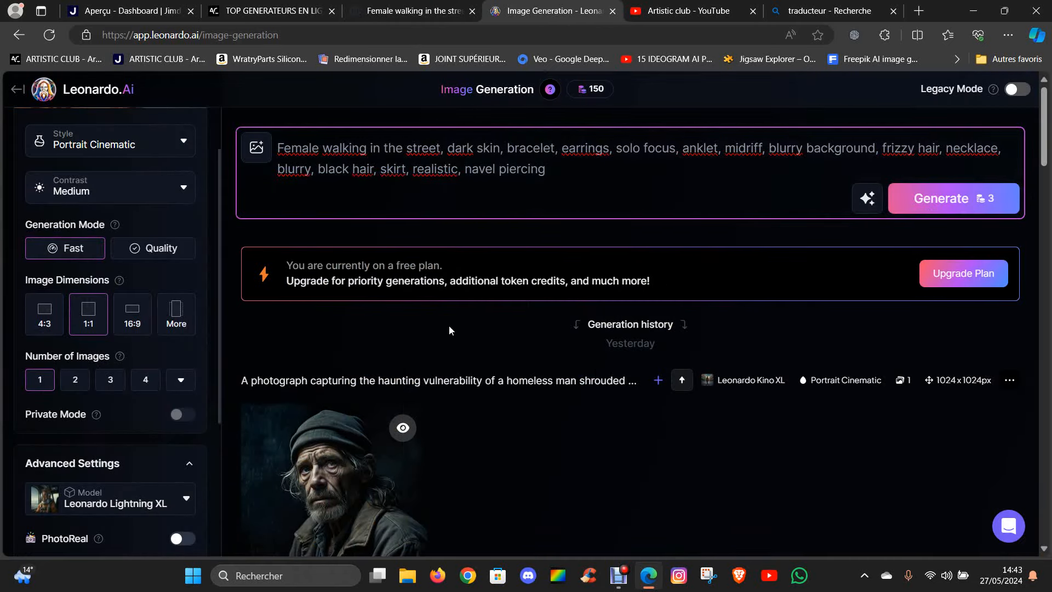
Step: Generate one image from the pasted prompt with the Portrait Cinematic style and Leonardo Lightning XL model
{"action": "scroll", "coordinate": [450, 318], "scroll_direction": "down", "scroll_amount": 1}
{"action": "scroll", "coordinate": [619, 296], "scroll_direction": "up", "scroll_amount": 1}
{"action": "left_click", "coordinate": [937, 208]}
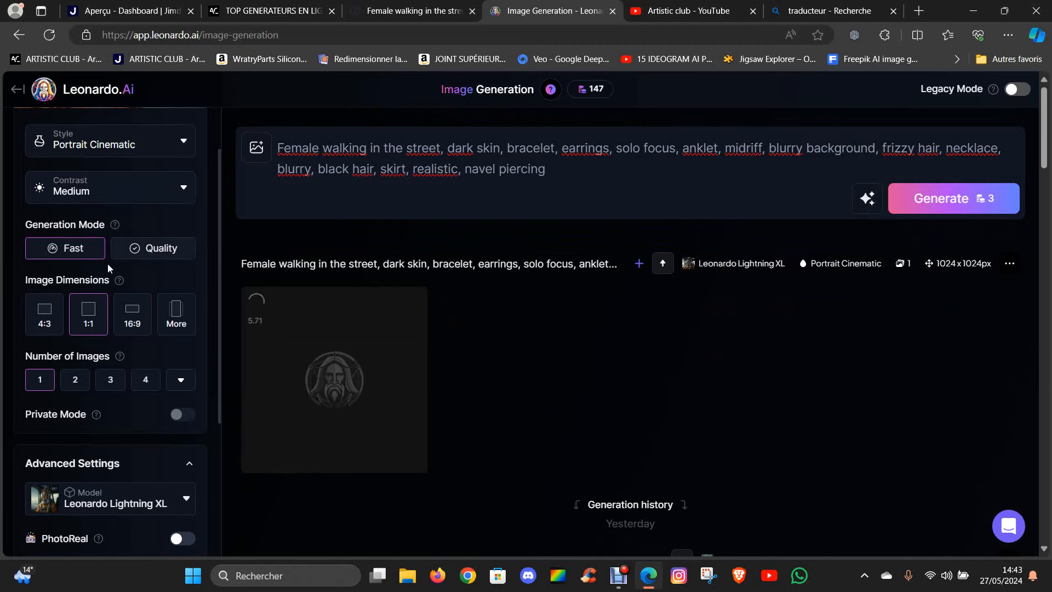
Step: Review the preset and model settings, view the newly generated image enlarged, and return to the generation page
{"action": "scroll", "coordinate": [107, 264], "scroll_direction": "up", "scroll_amount": 2}
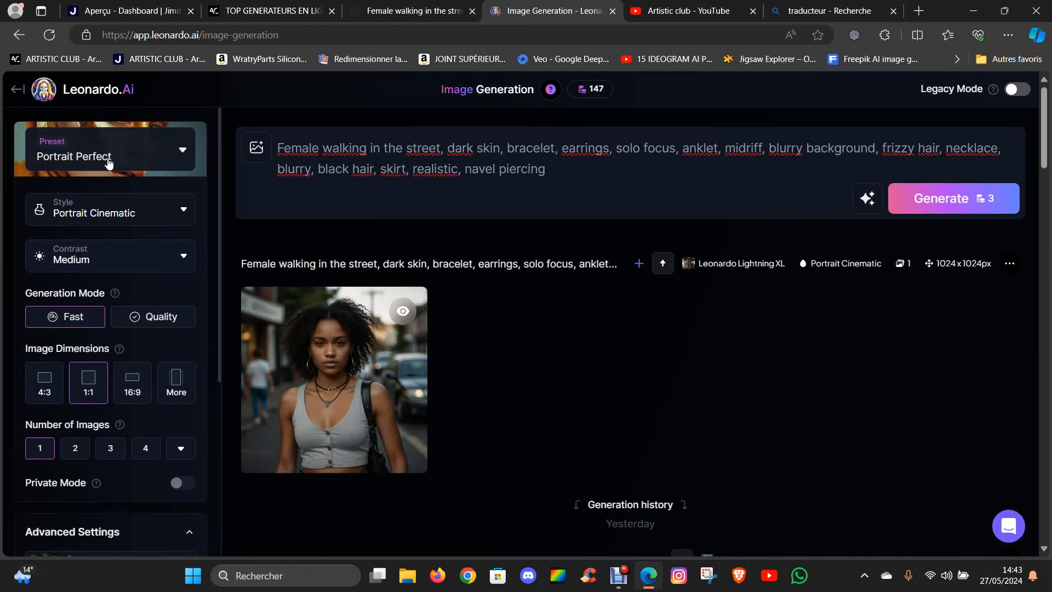
{"action": "scroll", "coordinate": [115, 441], "scroll_direction": "down", "scroll_amount": 3}
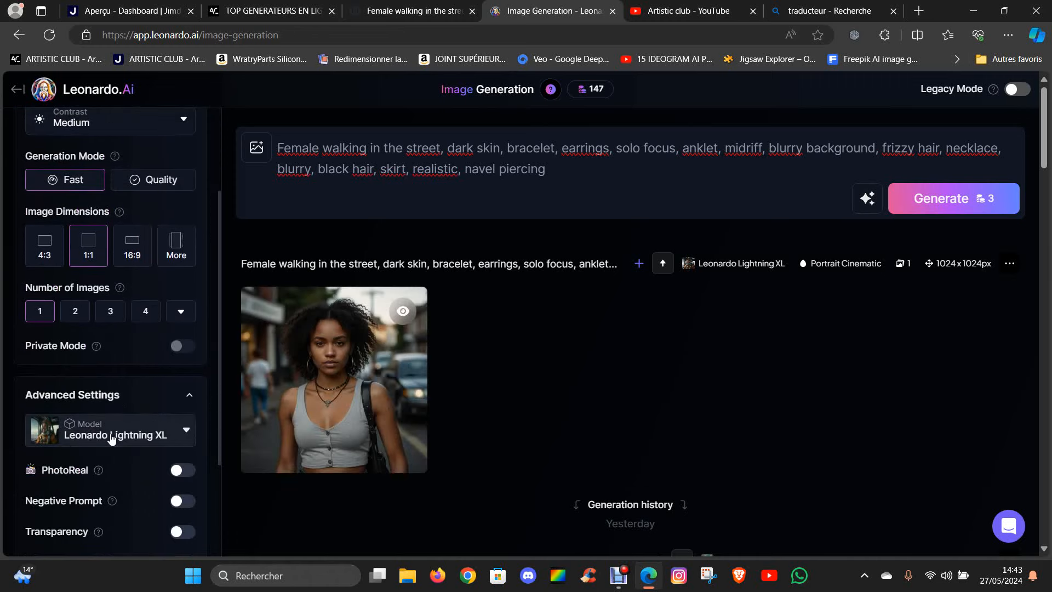
{"action": "mouse_move", "coordinate": [352, 398]}
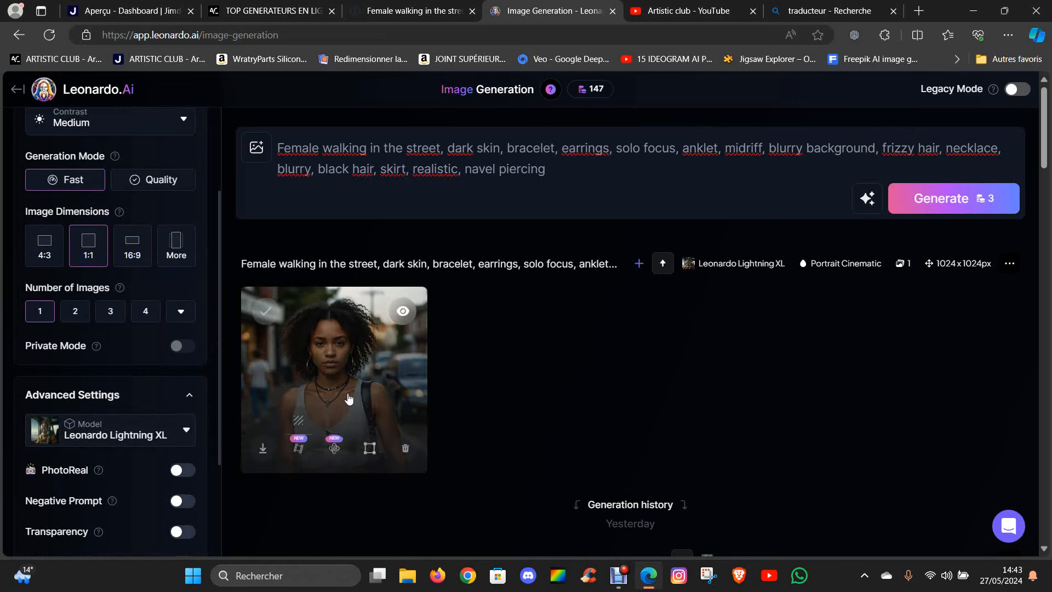
{"action": "left_click", "coordinate": [344, 374]}
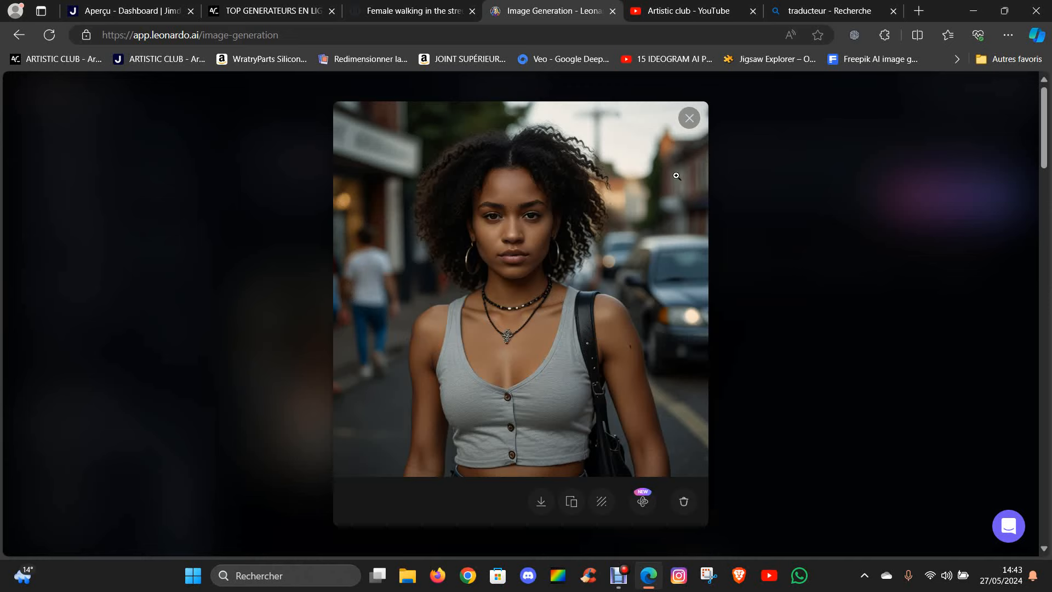
{"action": "left_click", "coordinate": [689, 119]}
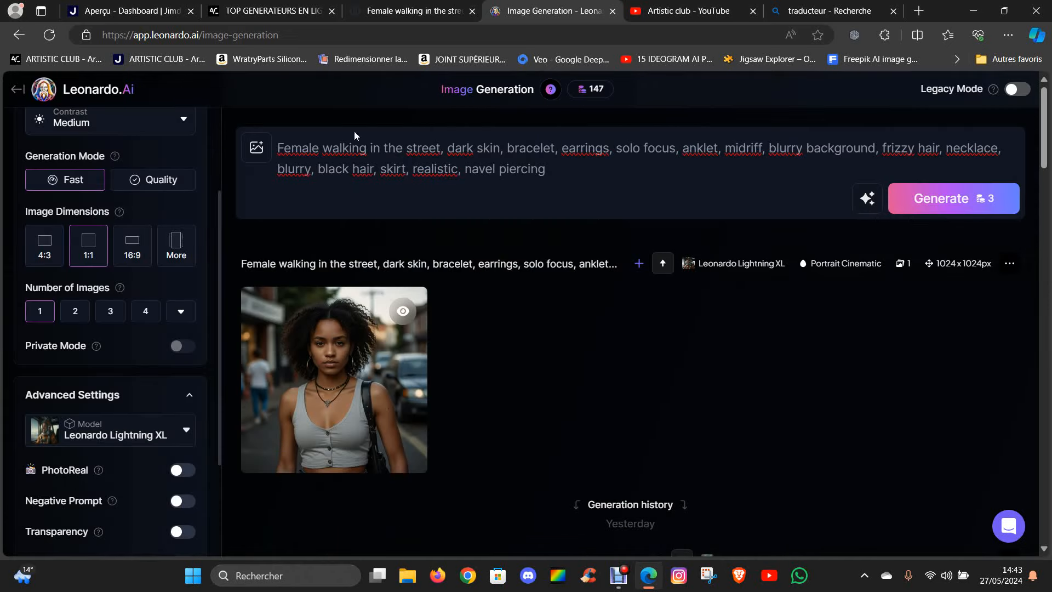
Step: Look through the portrait styles, and switch the preset to Leonardo Lightning
{"action": "scroll", "coordinate": [130, 418], "scroll_direction": "up", "scroll_amount": 3}
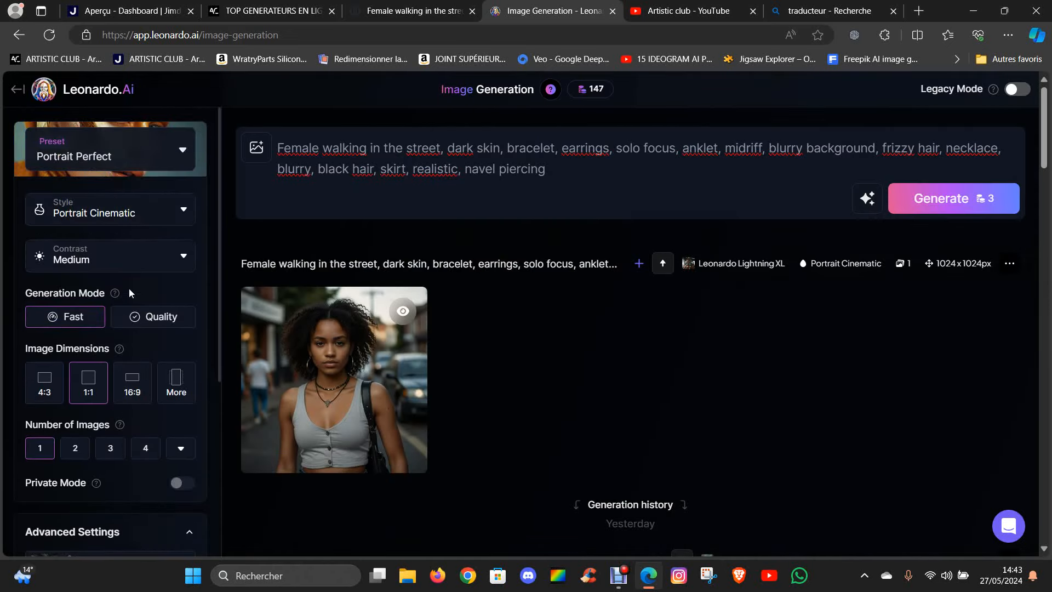
{"action": "left_click", "coordinate": [185, 212]}
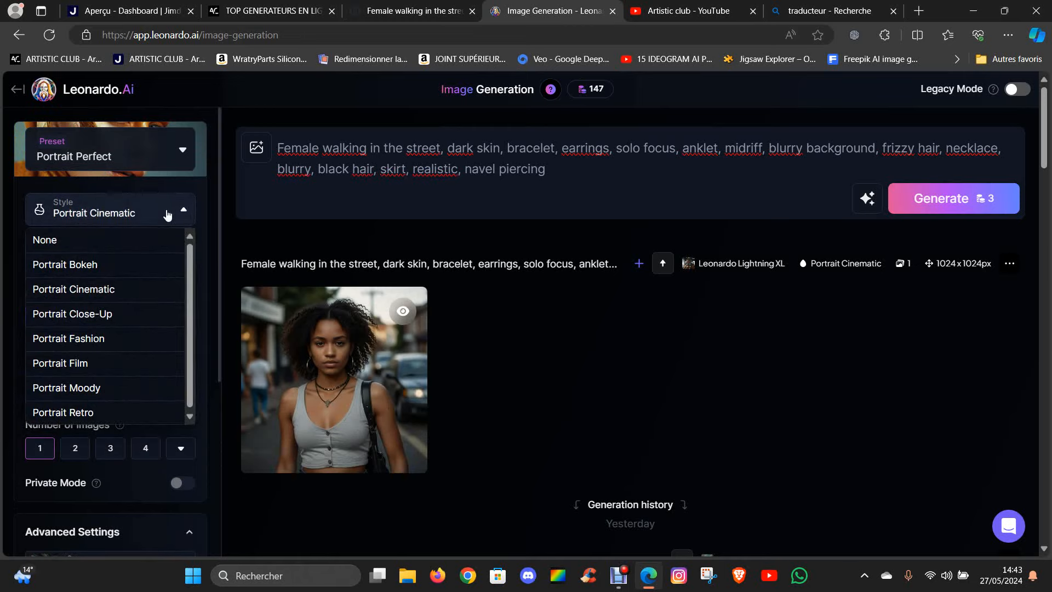
{"action": "left_click", "coordinate": [179, 212]}
{"action": "left_click", "coordinate": [187, 159]}
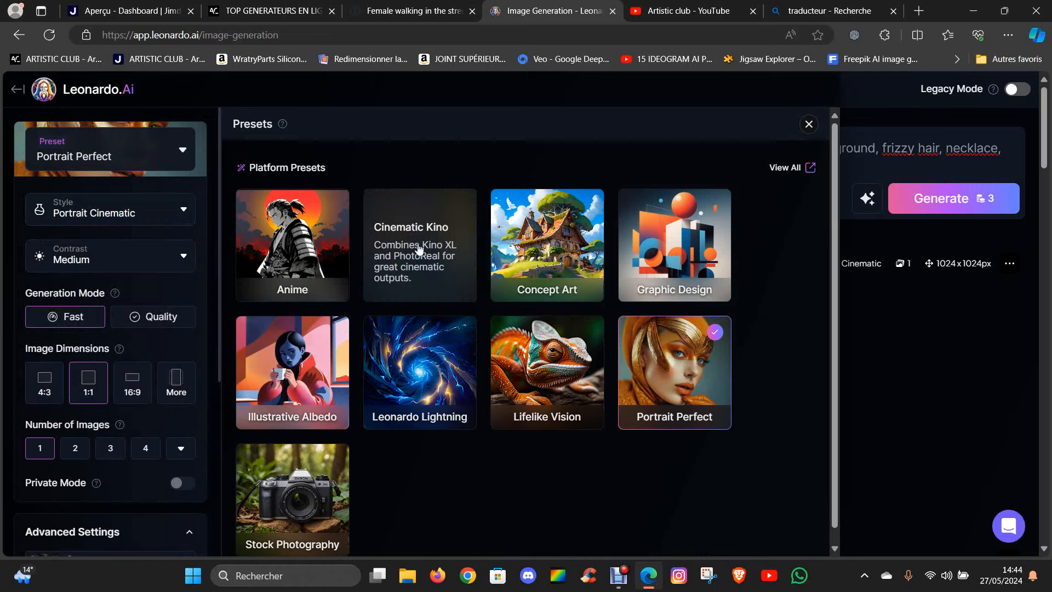
{"action": "left_click", "coordinate": [419, 362]}
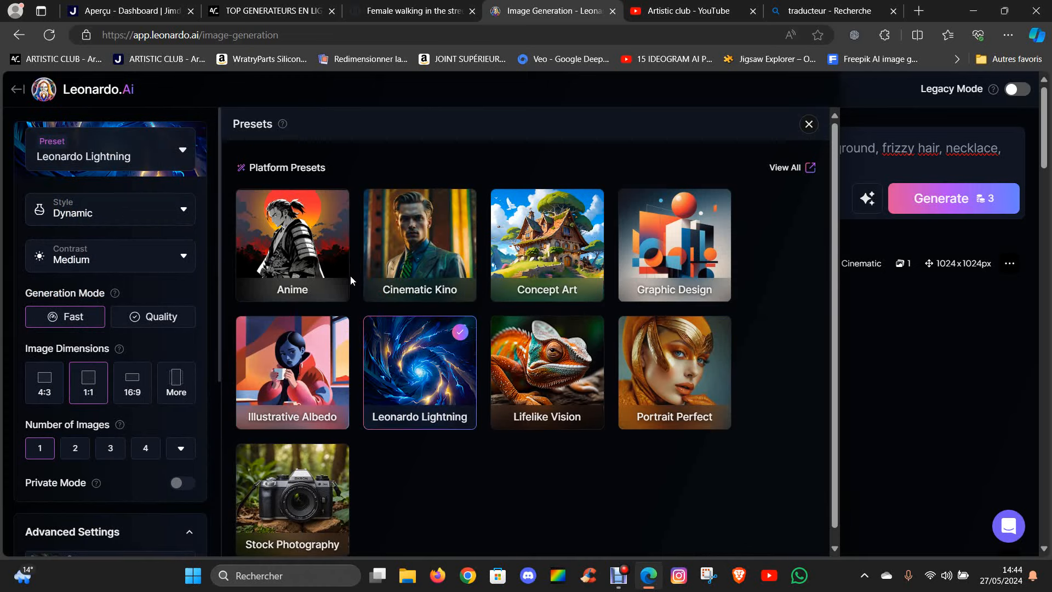
Step: Set the style of the Leonardo Lightning preset to Fashion
{"action": "scroll", "coordinate": [107, 352], "scroll_direction": "down", "scroll_amount": 1}
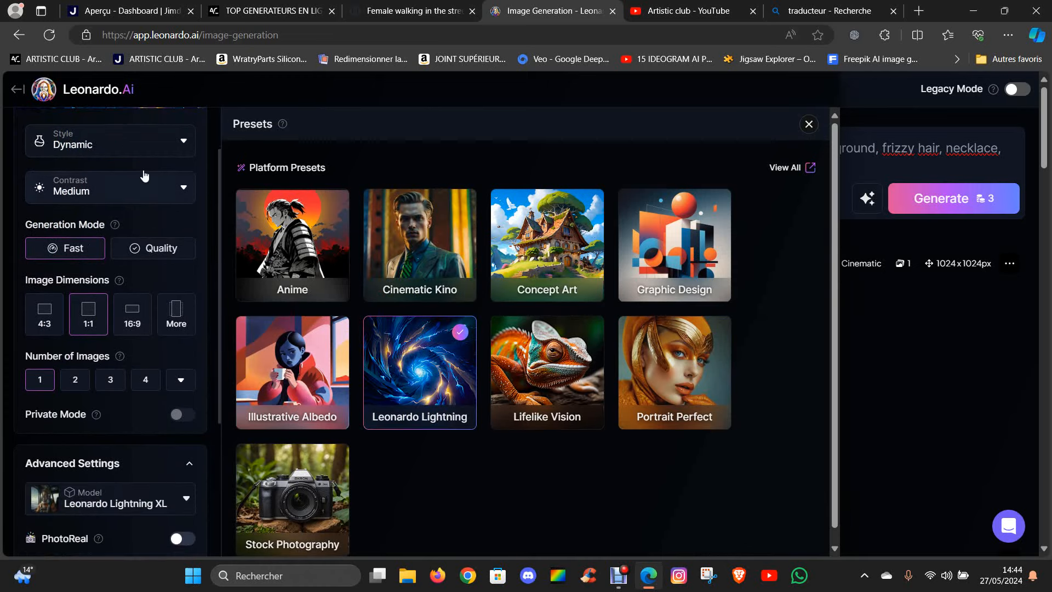
{"action": "left_click", "coordinate": [183, 143]}
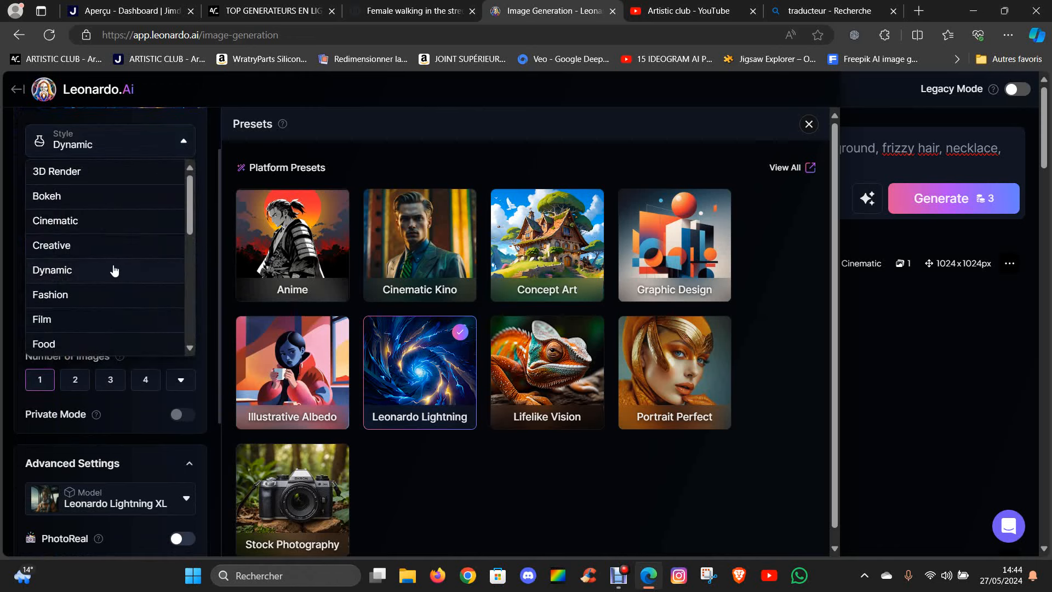
{"action": "scroll", "coordinate": [96, 262], "scroll_direction": "down", "scroll_amount": 1}
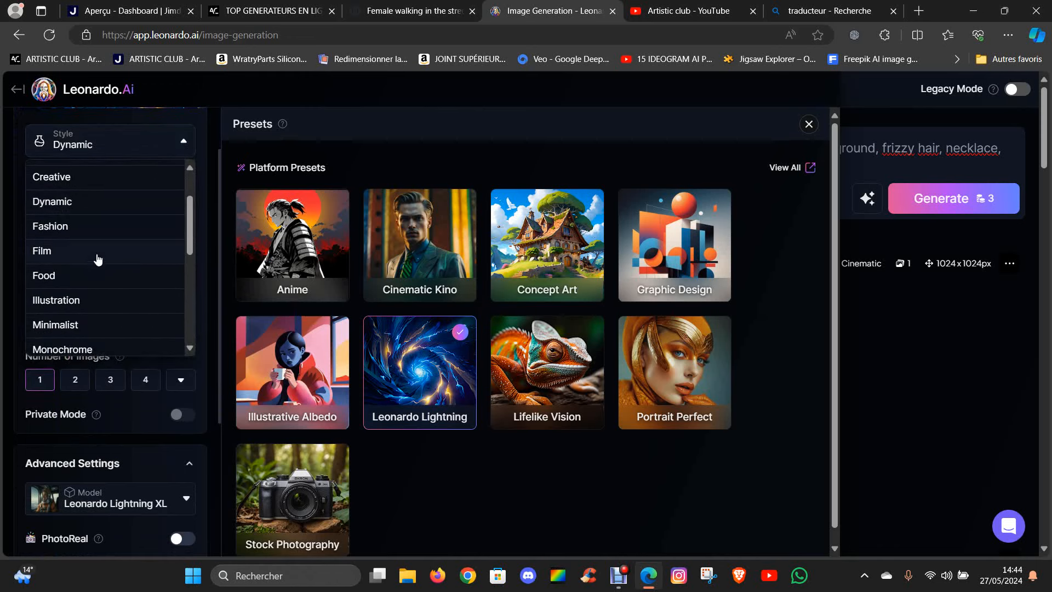
{"action": "left_click", "coordinate": [94, 228]}
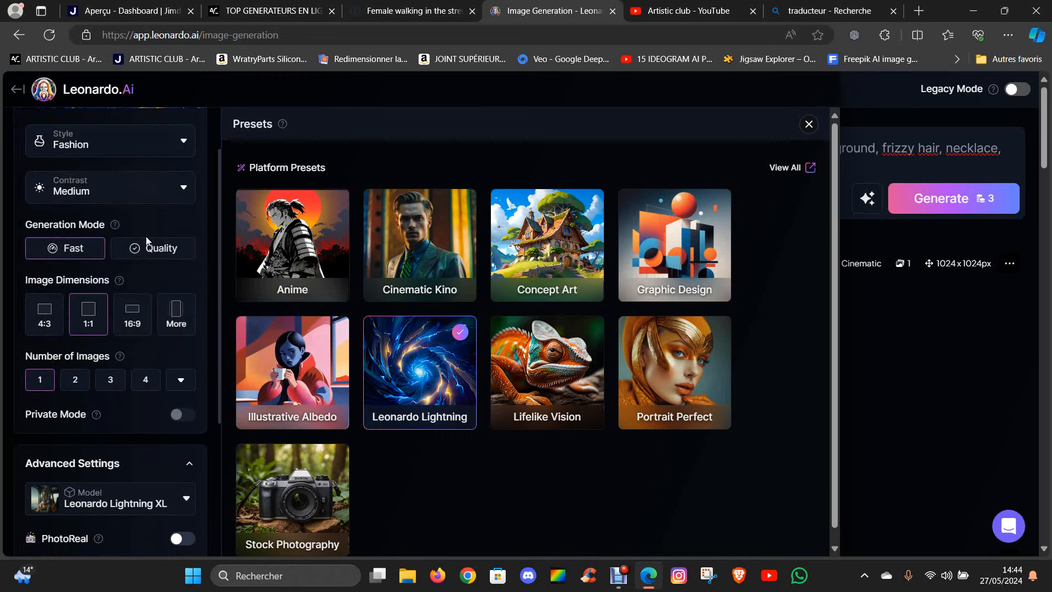
Step: Check the available models, keep Leonardo Lightning XL, and generate another image from the same prompt
{"action": "scroll", "coordinate": [118, 241], "scroll_direction": "down", "scroll_amount": 3}
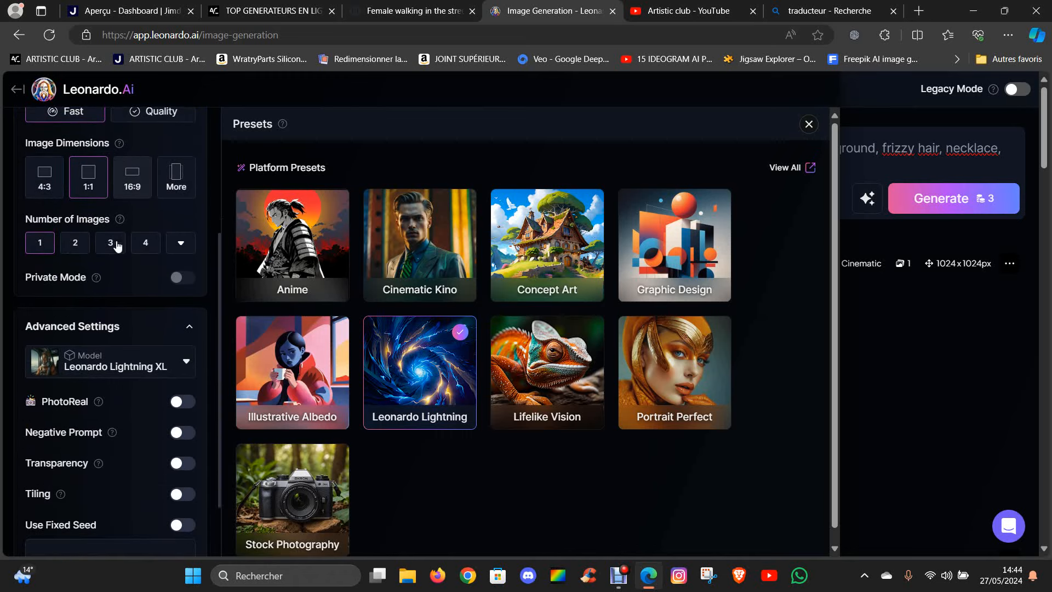
{"action": "left_click", "coordinate": [181, 366]}
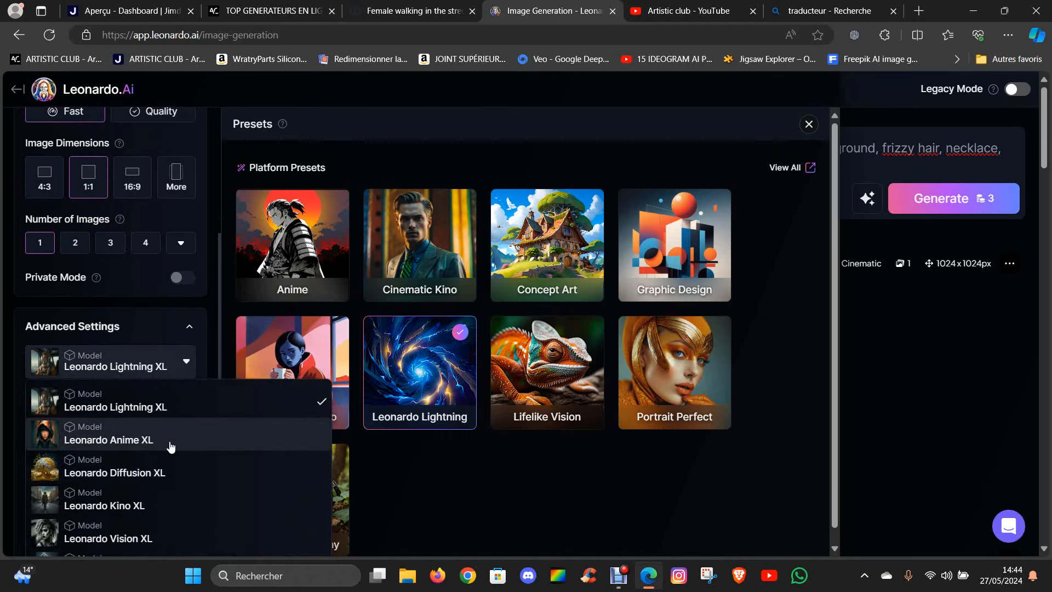
{"action": "left_click", "coordinate": [141, 368]}
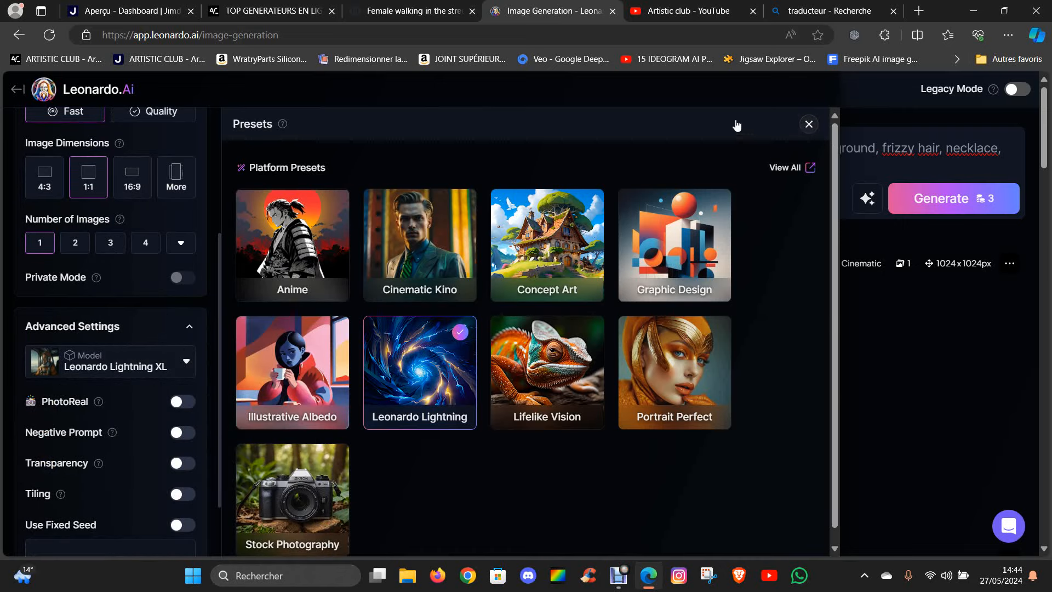
{"action": "left_click", "coordinate": [808, 124]}
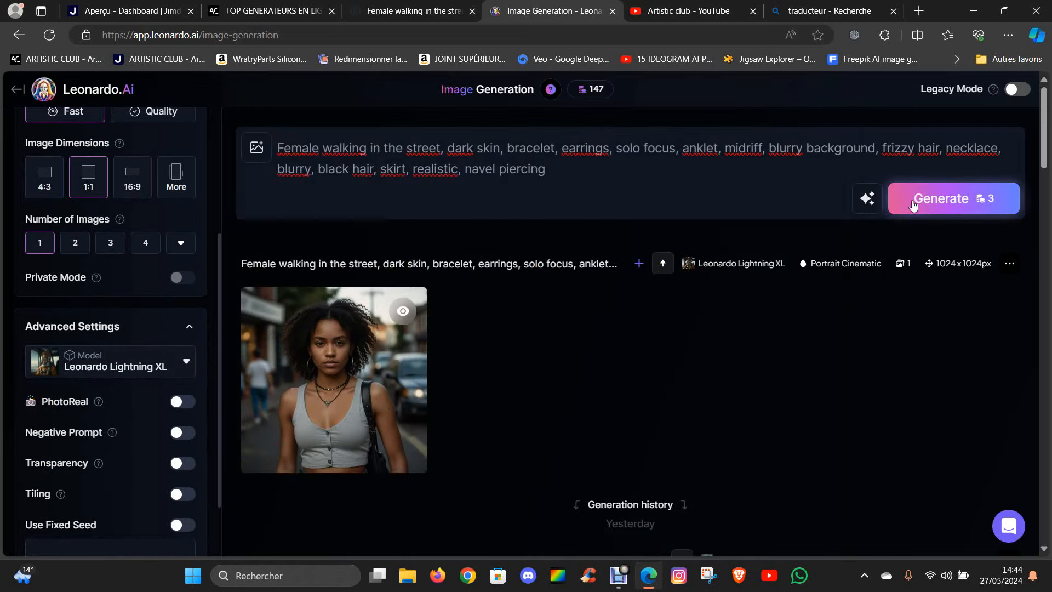
{"action": "left_click", "coordinate": [917, 206]}
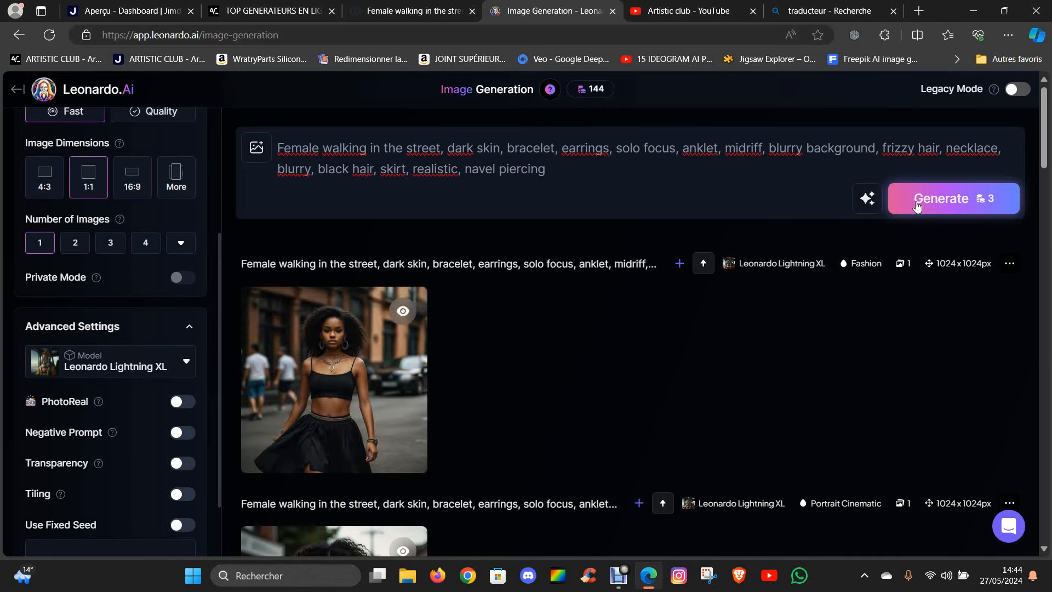
Step: View the new Fashion-style image enlarged, zoom in on its details, and return to the generation page
{"action": "scroll", "coordinate": [435, 372], "scroll_direction": "down", "scroll_amount": 2}
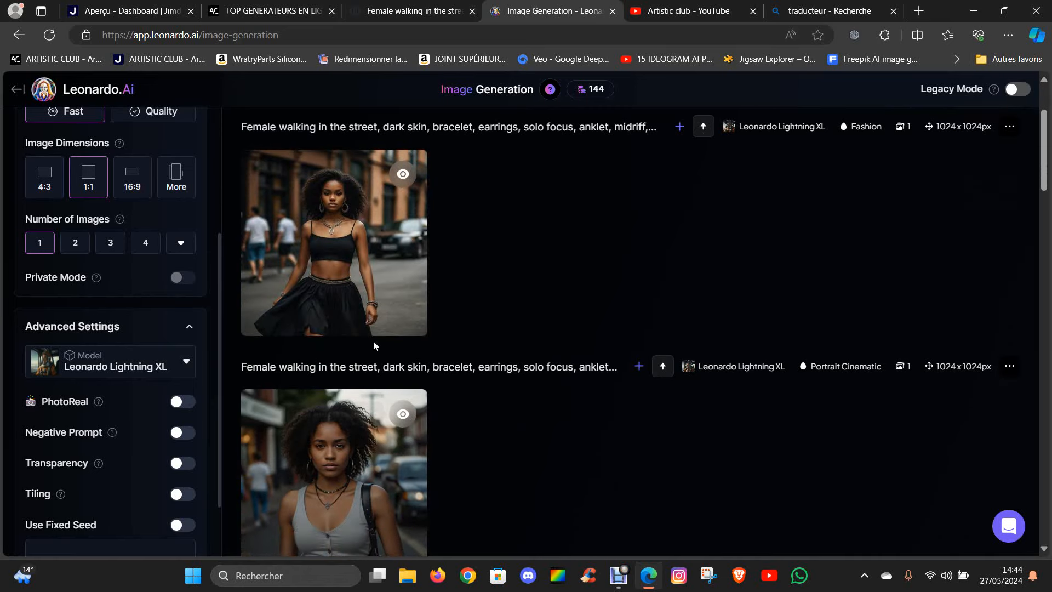
{"action": "left_click", "coordinate": [345, 242]}
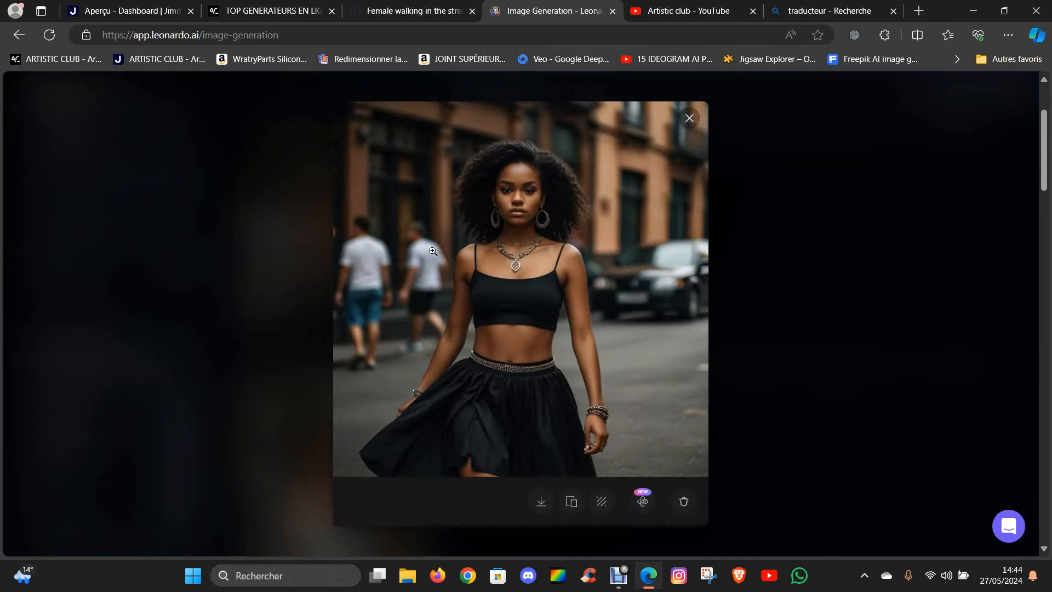
{"action": "left_click", "coordinate": [506, 276]}
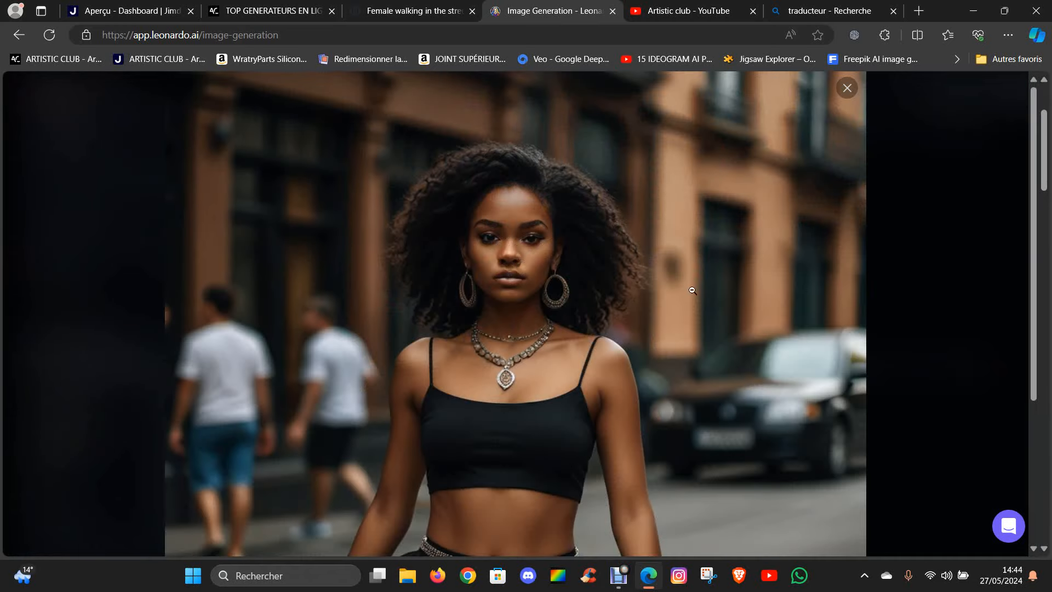
{"action": "left_click", "coordinate": [583, 275]}
{"action": "left_click", "coordinate": [841, 281]}
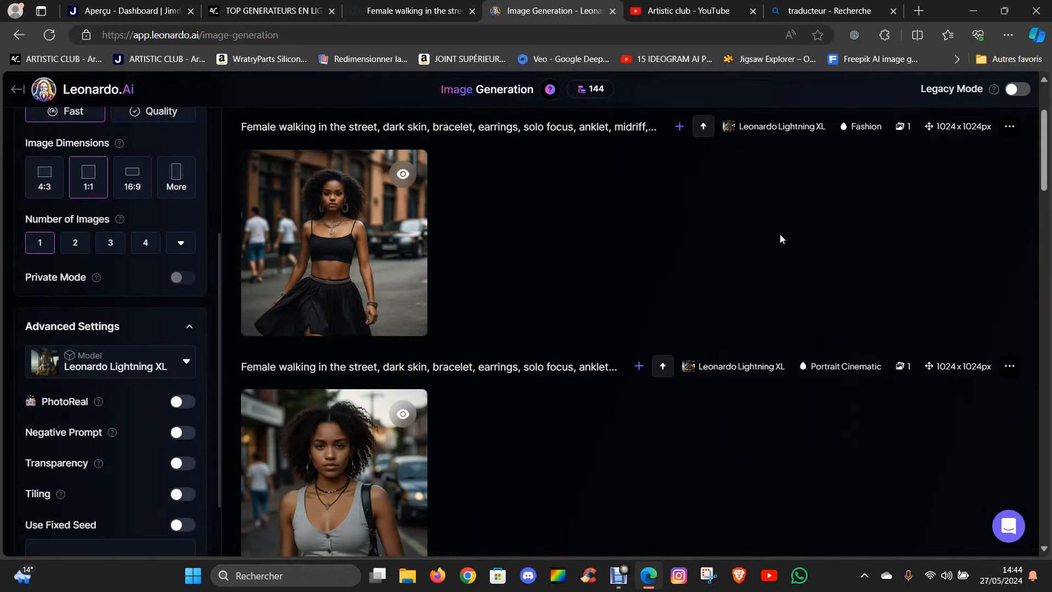
Step: Set the style to Cinematic and switch the preset to Cinematic Kino
{"action": "scroll", "coordinate": [113, 310], "scroll_direction": "up", "scroll_amount": 4}
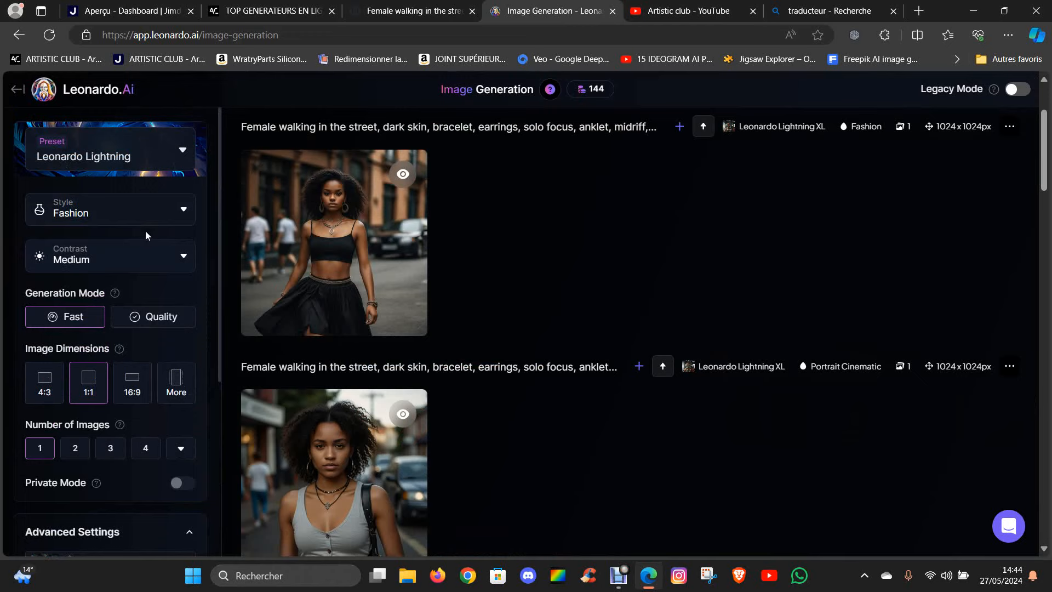
{"action": "left_click", "coordinate": [181, 211]}
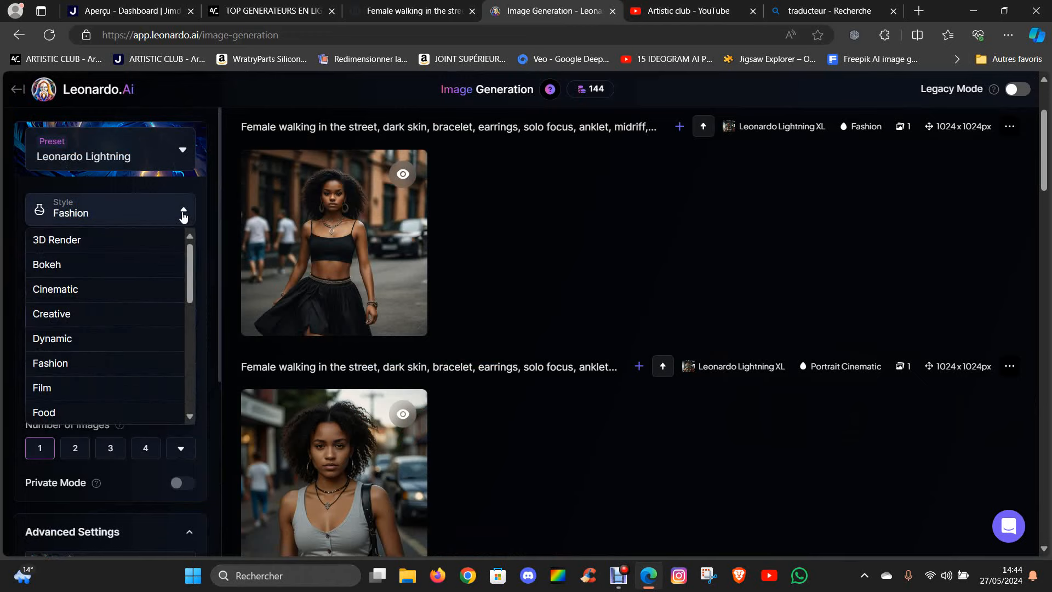
{"action": "left_click", "coordinate": [105, 288]}
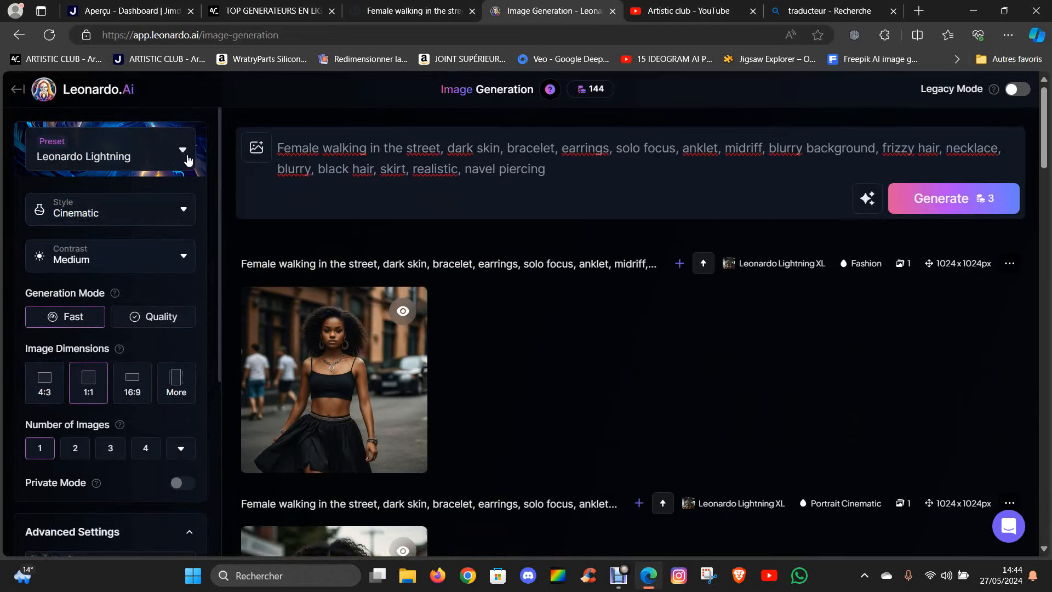
{"action": "left_click", "coordinate": [188, 160]}
{"action": "left_click", "coordinate": [416, 239]}
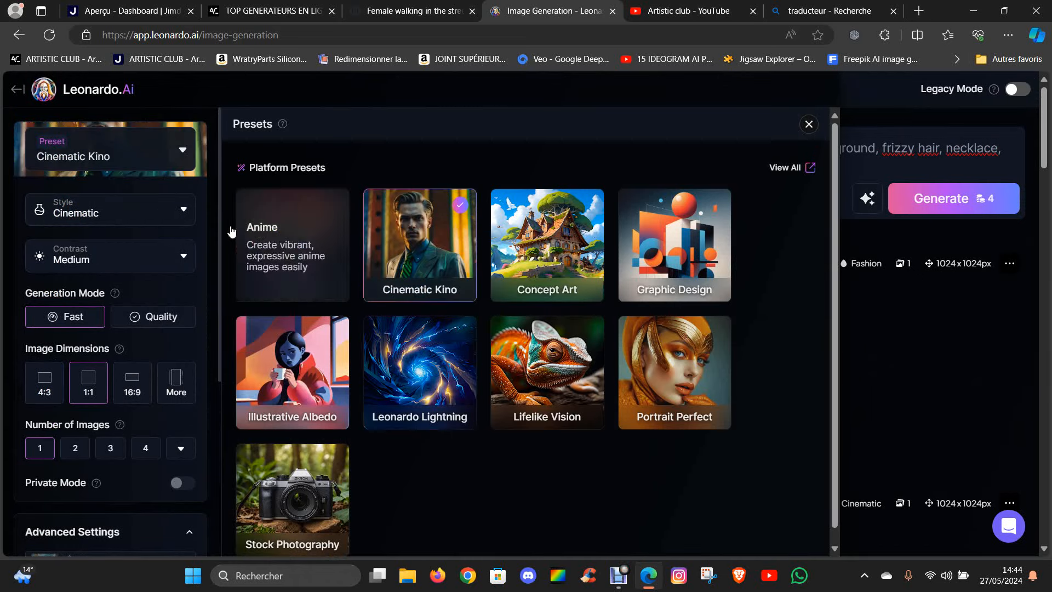
Step: Generate an image from the same prompt with the Leonardo Kino XL model and open the result enlarged
{"action": "scroll", "coordinate": [123, 296], "scroll_direction": "down", "scroll_amount": 5}
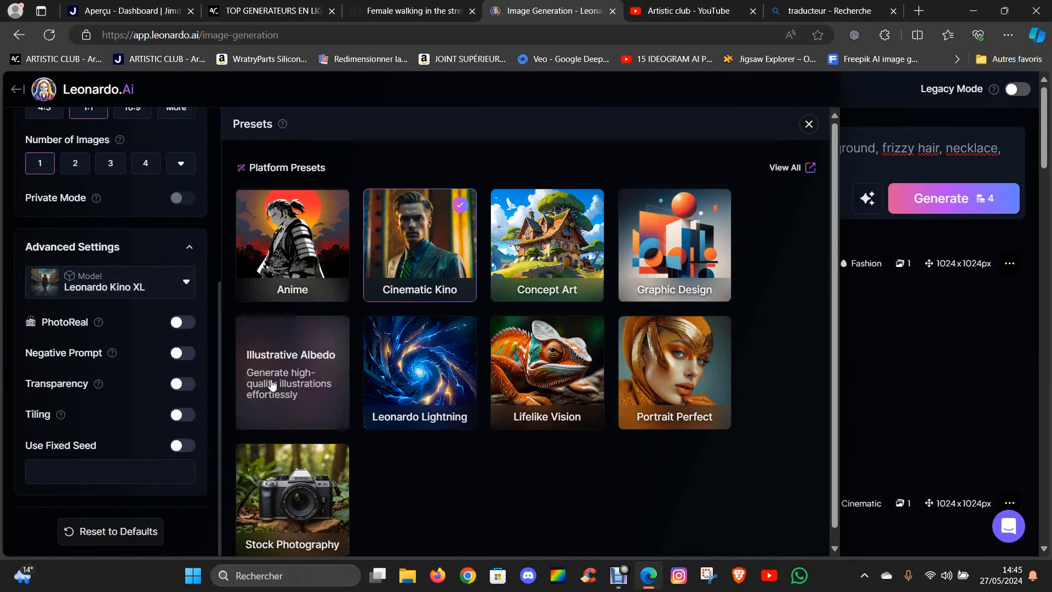
{"action": "left_click", "coordinate": [807, 126]}
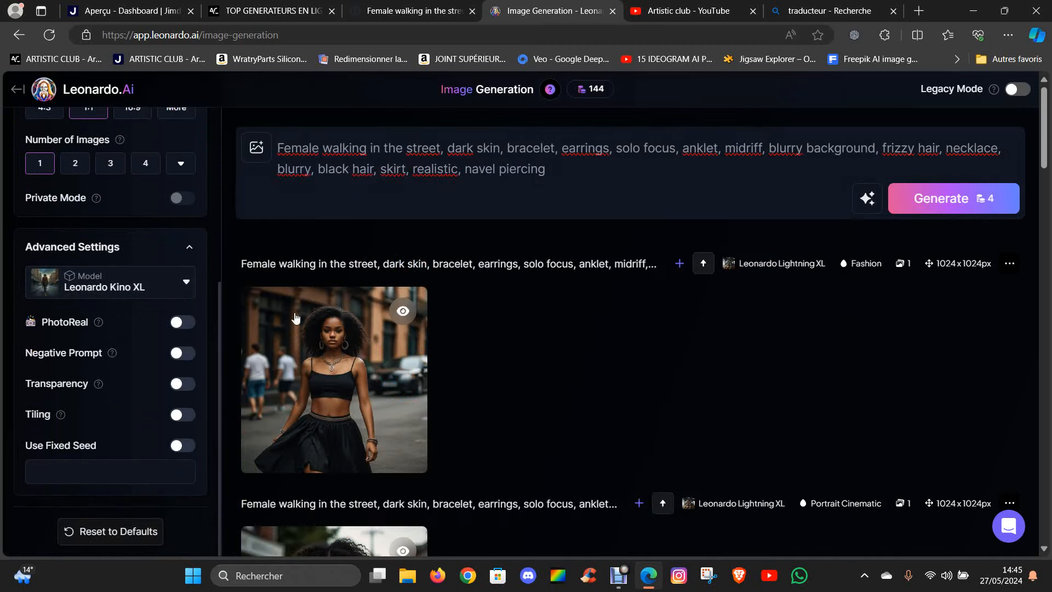
{"action": "left_click", "coordinate": [931, 207]}
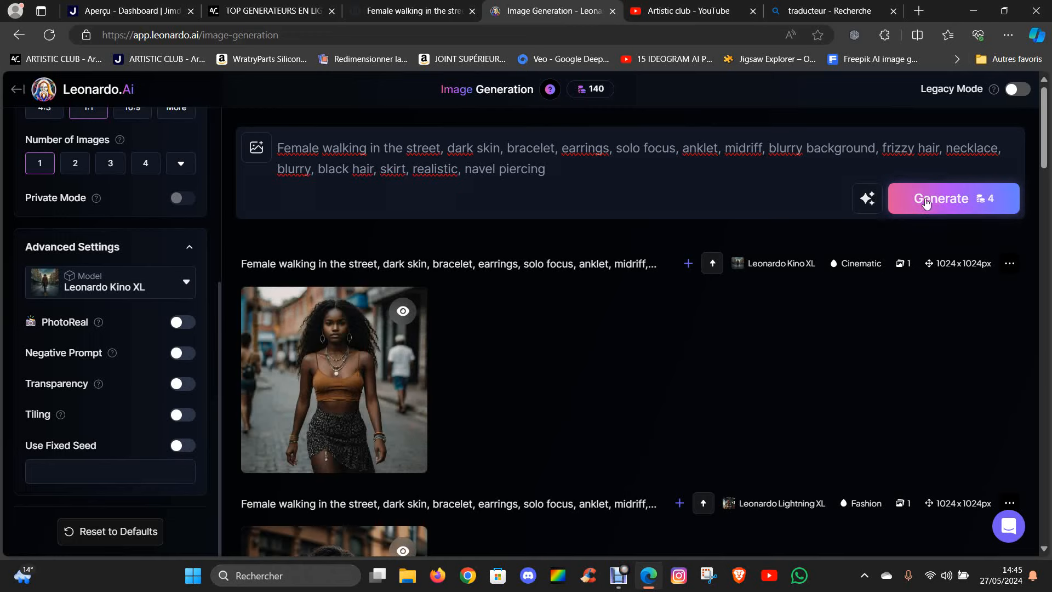
{"action": "left_click", "coordinate": [338, 340]}
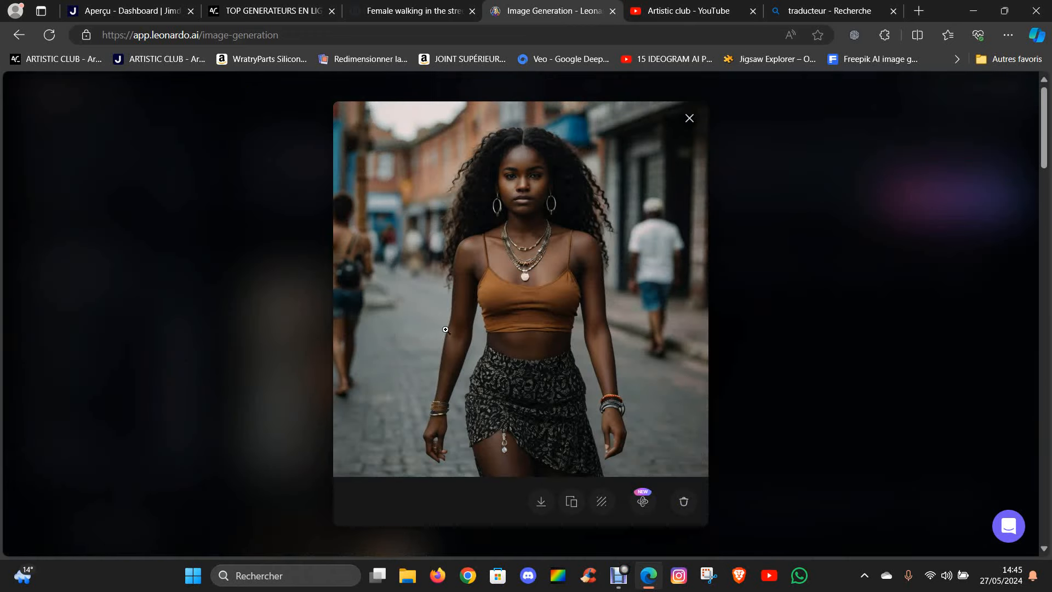
Step: Close the enlarged Leonardo Kino XL image, compare it with the earlier generations, and review the current generation settings
{"action": "left_click", "coordinate": [690, 119]}
{"action": "scroll", "coordinate": [461, 249], "scroll_direction": "down", "scroll_amount": 15}
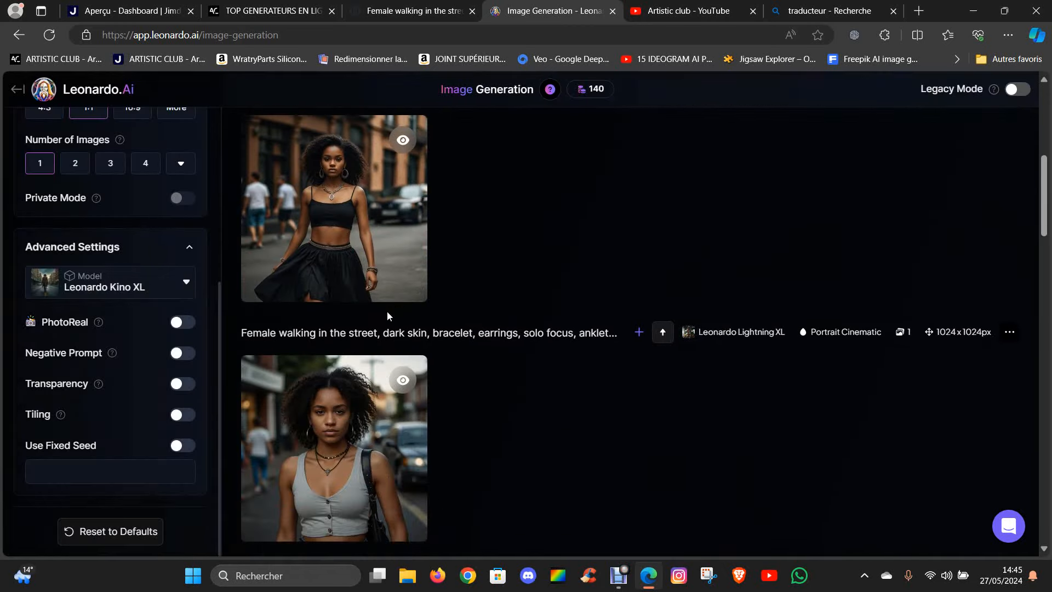
{"action": "scroll", "coordinate": [380, 408], "scroll_direction": "up", "scroll_amount": 10}
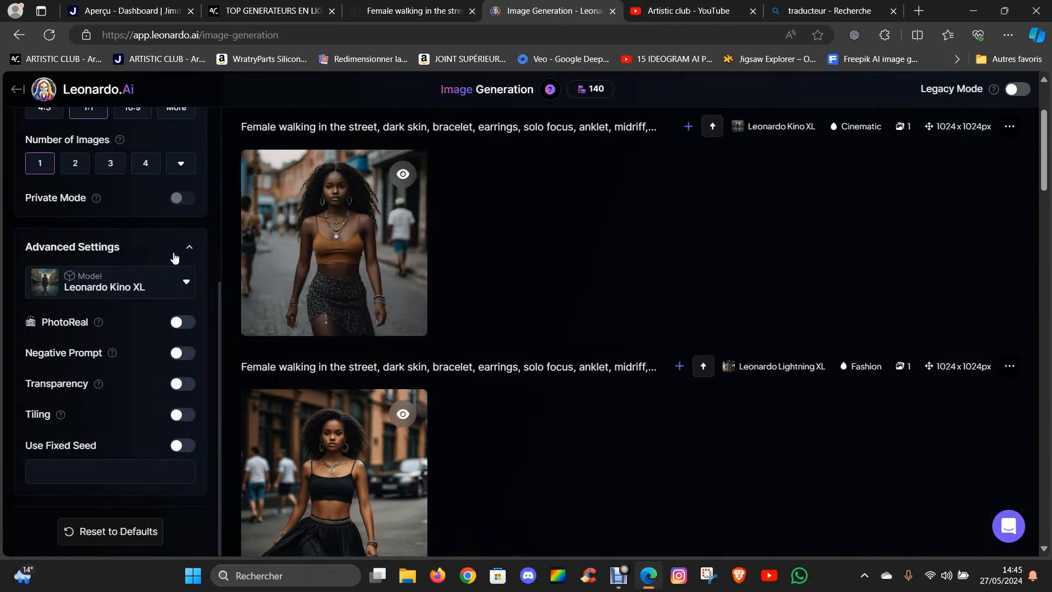
{"action": "scroll", "coordinate": [140, 370], "scroll_direction": "up", "scroll_amount": 4}
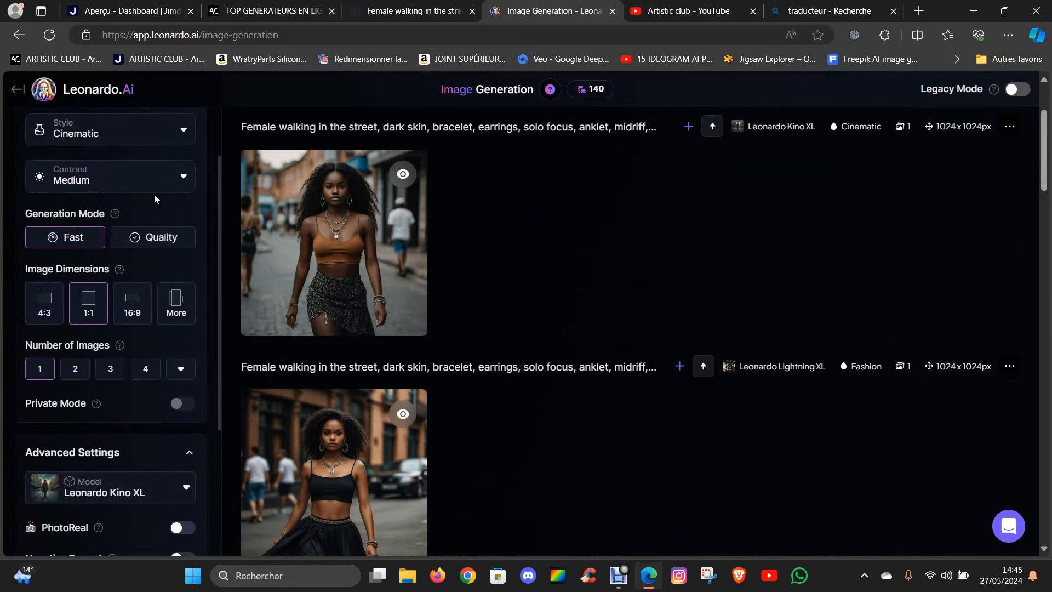
{"action": "scroll", "coordinate": [131, 284], "scroll_direction": "down", "scroll_amount": 4}
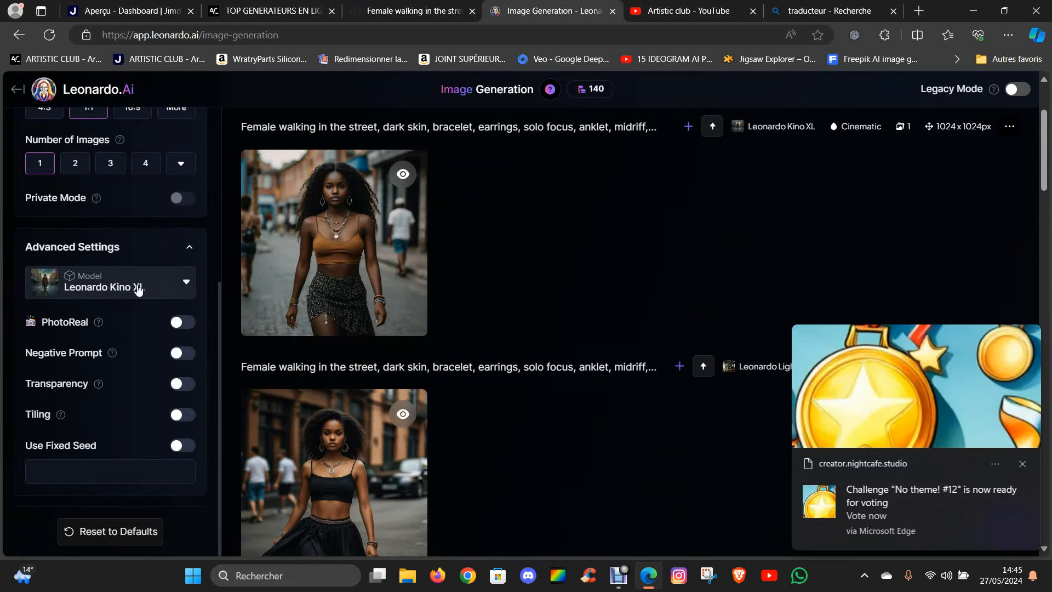
{"action": "scroll", "coordinate": [153, 384], "scroll_direction": "down", "scroll_amount": 3}
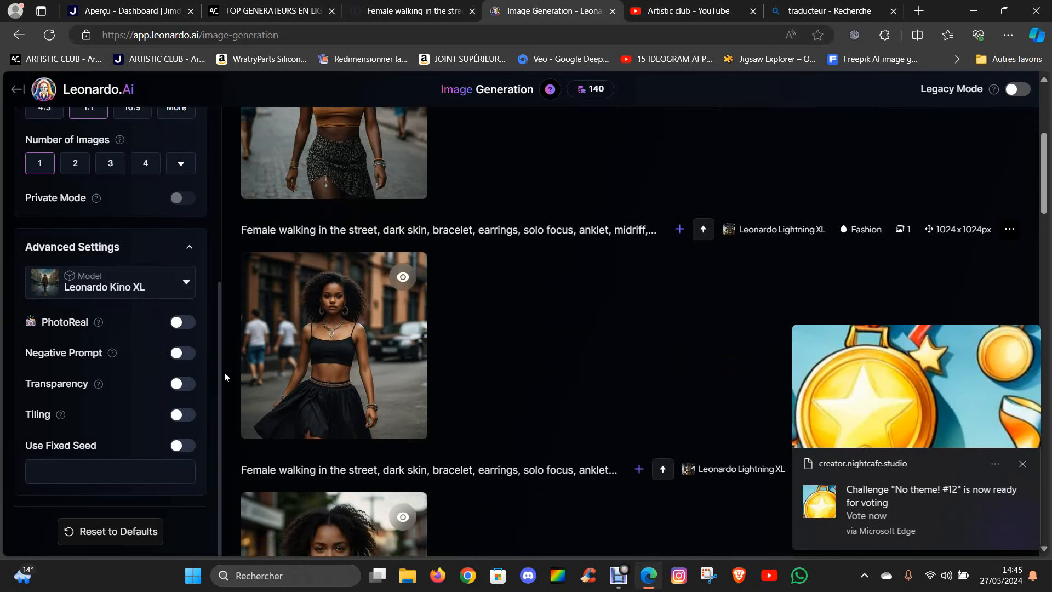
Step: Try the PhotoReal option with Leonardo Kino XL, then return the generation mode to Fast
{"action": "left_click", "coordinate": [181, 323]}
{"action": "scroll", "coordinate": [486, 310], "scroll_direction": "up", "scroll_amount": 5}
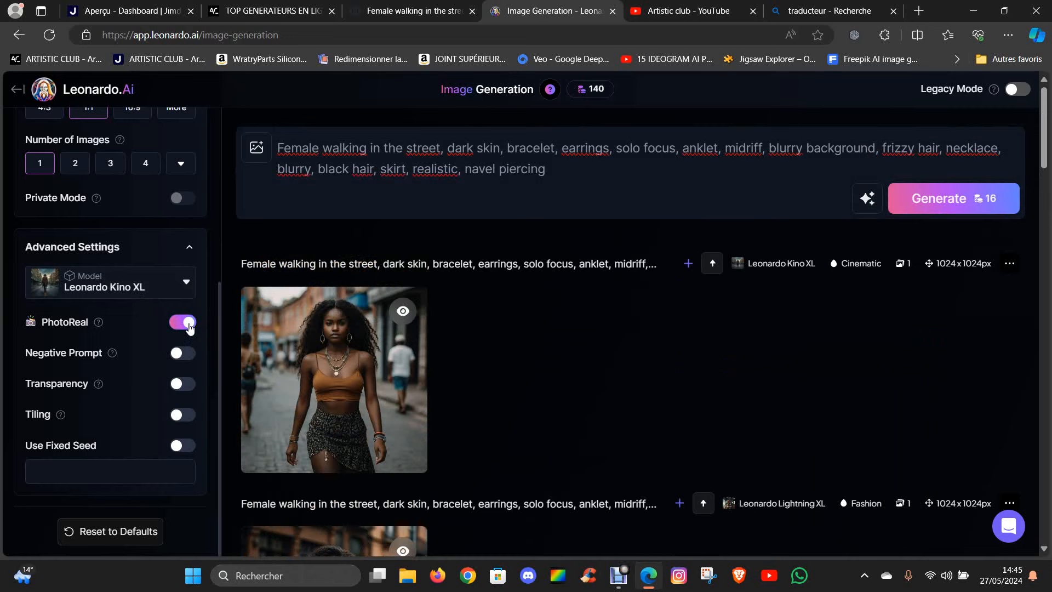
{"action": "left_click", "coordinate": [189, 328]}
{"action": "scroll", "coordinate": [189, 328], "scroll_direction": "up", "scroll_amount": 5}
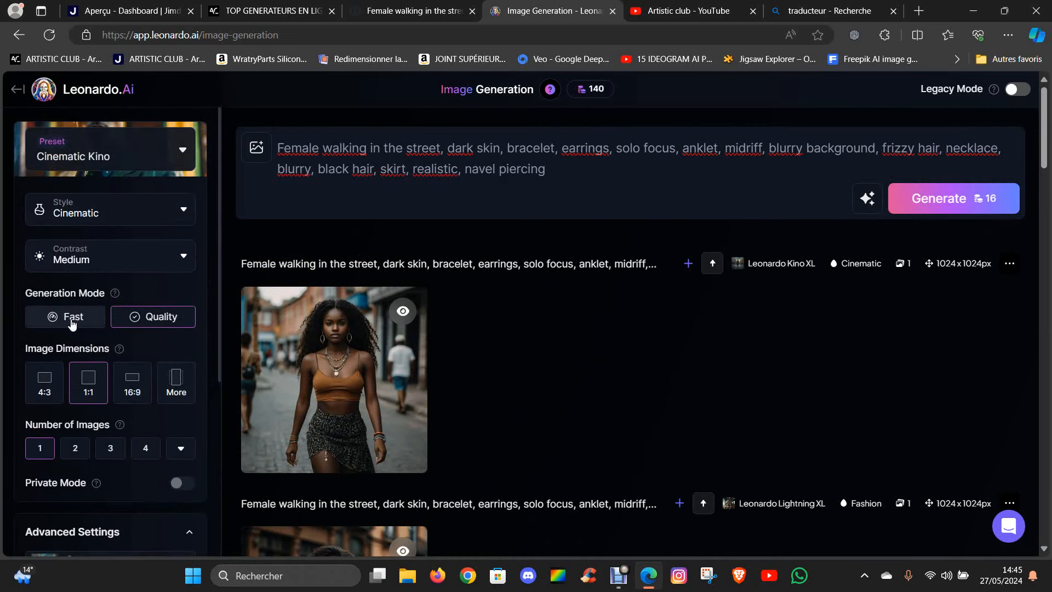
{"action": "scroll", "coordinate": [72, 323], "scroll_direction": "down", "scroll_amount": 5}
{"action": "left_click", "coordinate": [185, 335]}
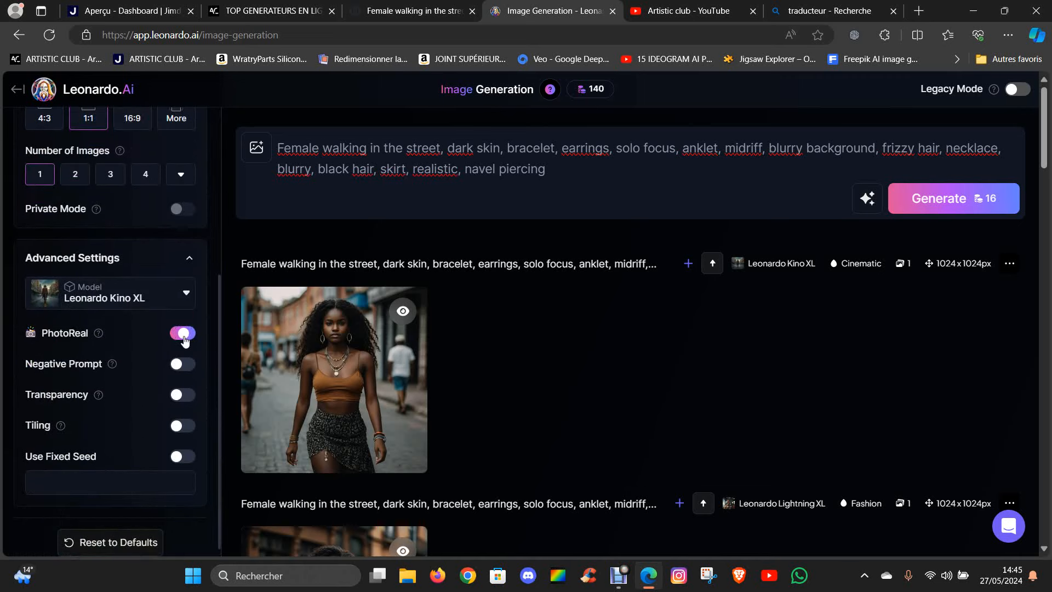
{"action": "scroll", "coordinate": [183, 341], "scroll_direction": "up", "scroll_amount": 5}
{"action": "left_click", "coordinate": [93, 316]}
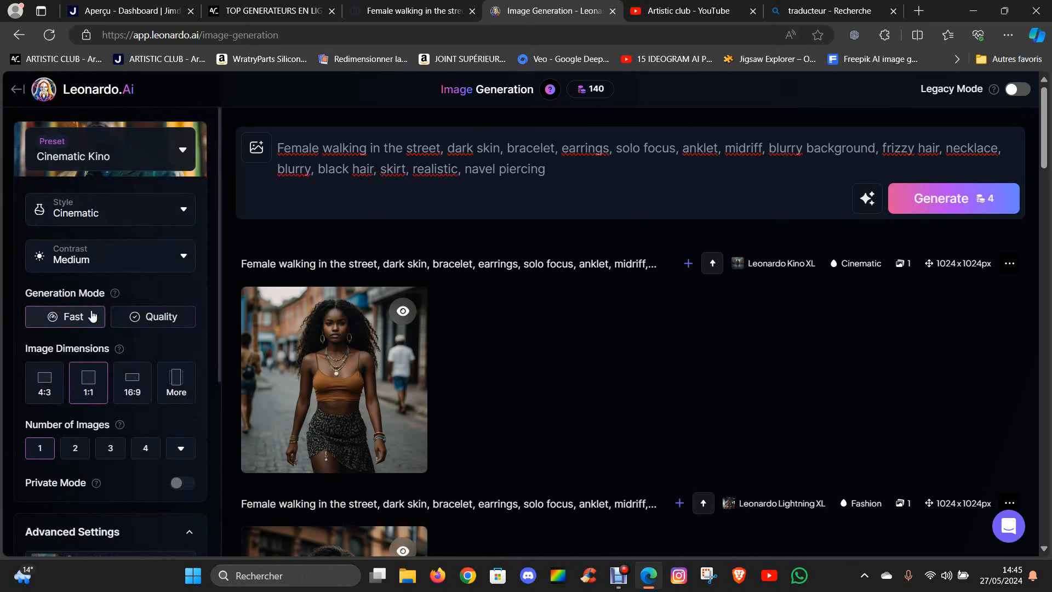
Step: Try the Quality generation mode and PhotoReal once more, then set the generation mode back to Fast
{"action": "left_click", "coordinate": [181, 320]}
{"action": "left_click", "coordinate": [83, 322]}
{"action": "scroll", "coordinate": [87, 328], "scroll_direction": "down", "scroll_amount": 4}
{"action": "left_click", "coordinate": [179, 401]}
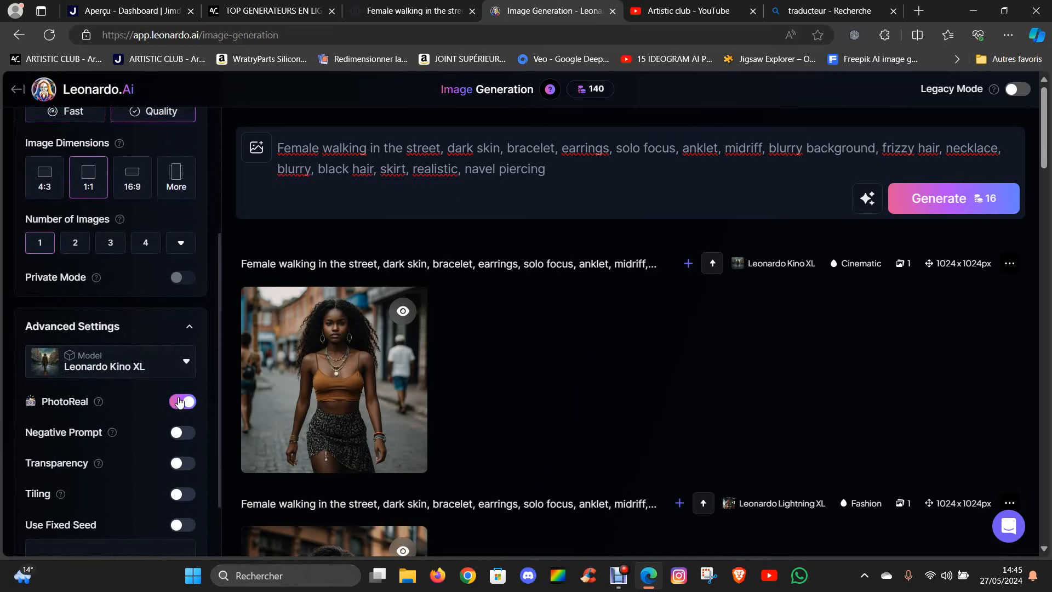
{"action": "scroll", "coordinate": [164, 371], "scroll_direction": "up", "scroll_amount": 4}
{"action": "left_click", "coordinate": [86, 324]}
{"action": "scroll", "coordinate": [132, 413], "scroll_direction": "down", "scroll_amount": 4}
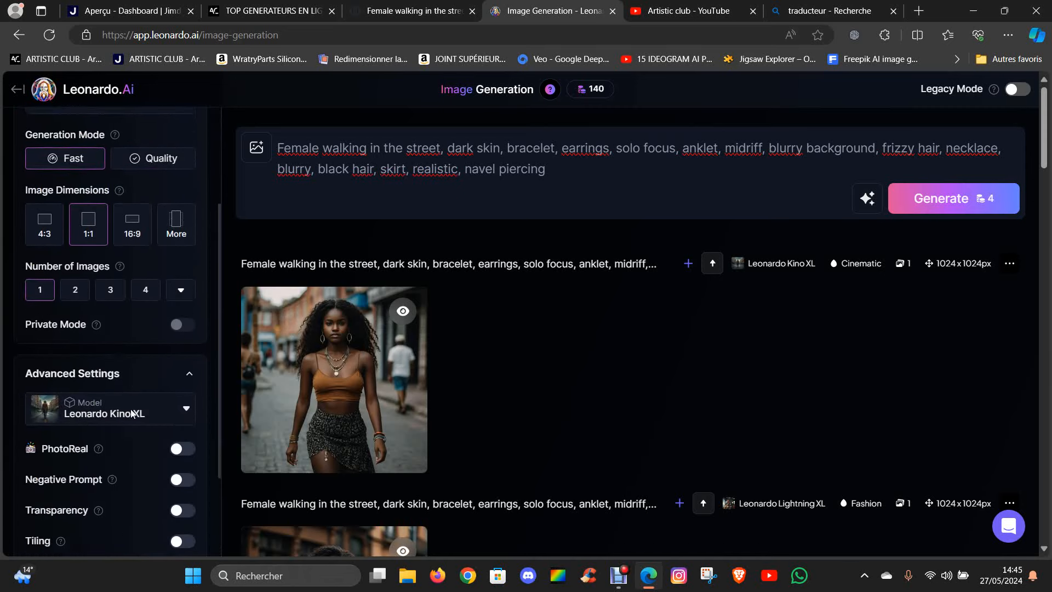
{"action": "scroll", "coordinate": [137, 394], "scroll_direction": "down", "scroll_amount": 2}
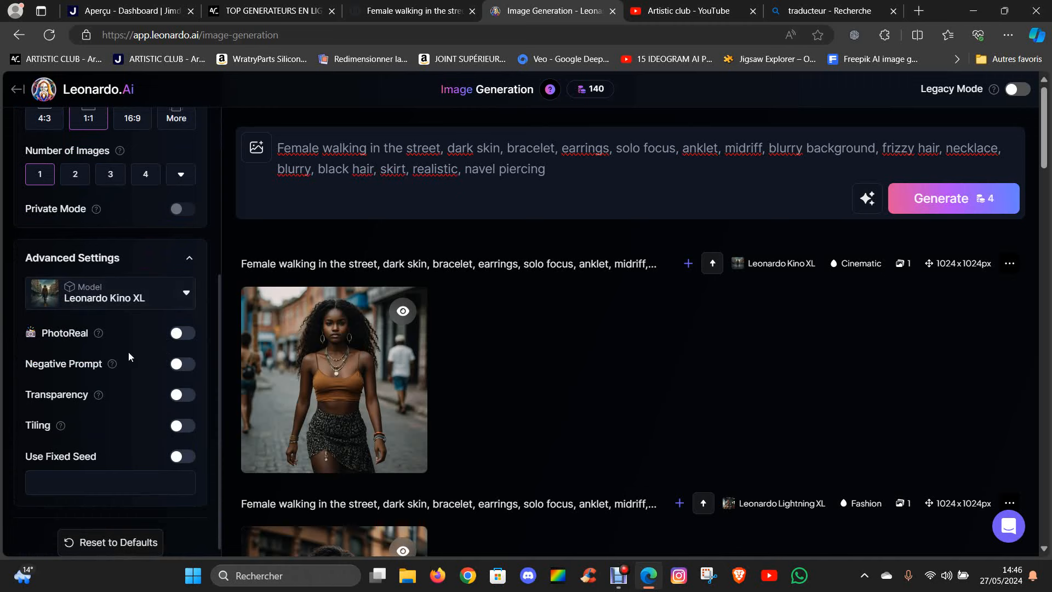
{"action": "scroll", "coordinate": [146, 301], "scroll_direction": "up", "scroll_amount": 2}
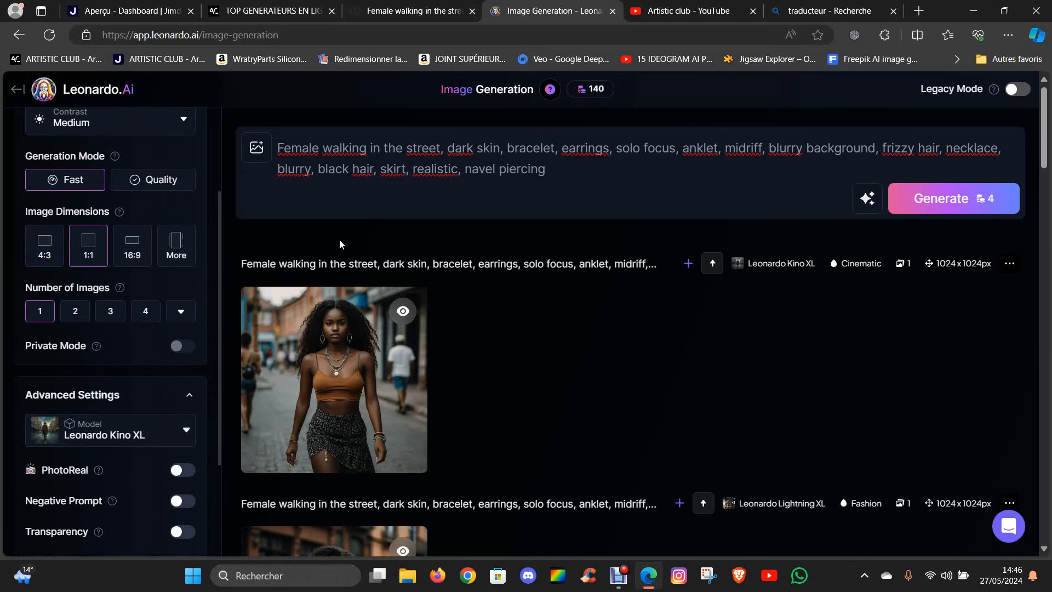
{"action": "mouse_move", "coordinate": [380, 305]}
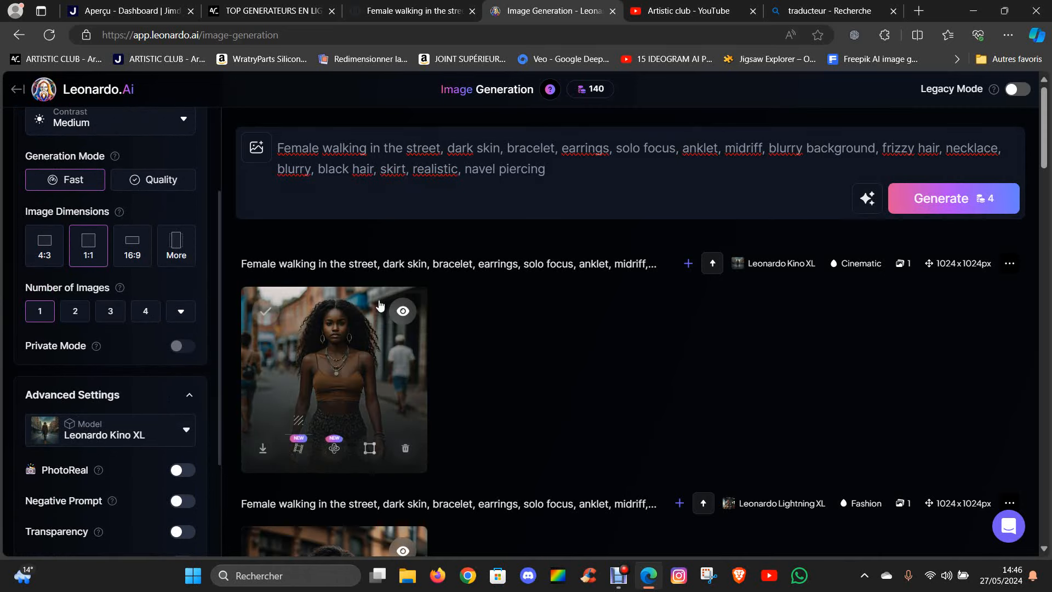
{"action": "scroll", "coordinate": [219, 271], "scroll_direction": "up", "scroll_amount": 2}
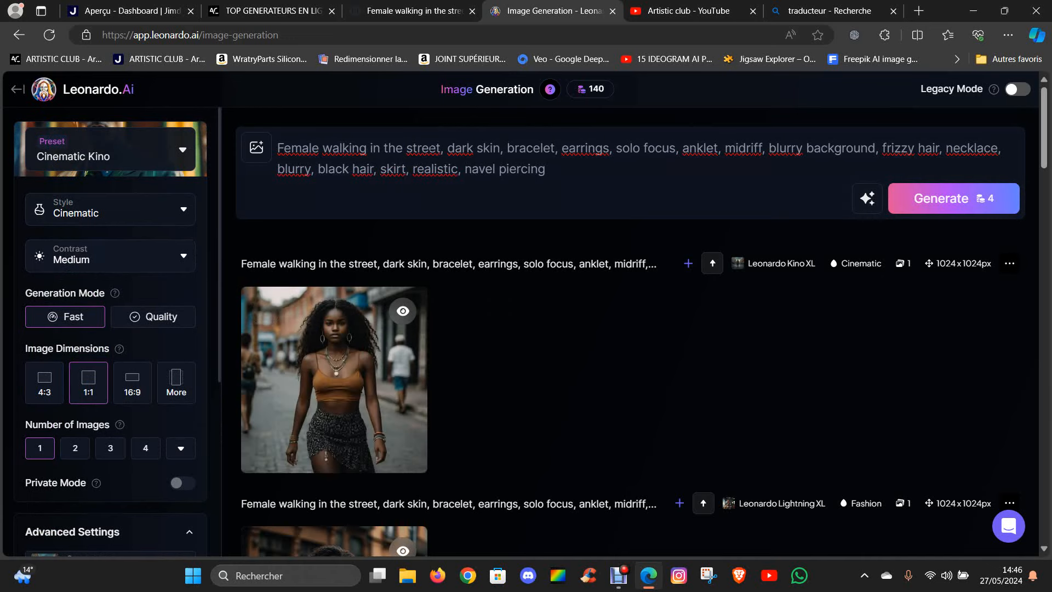
Step: Switch to Playground AI to view the original street image, close its post, and return to the Leonardo.Ai generation settings
{"action": "left_click", "coordinate": [416, 14]}
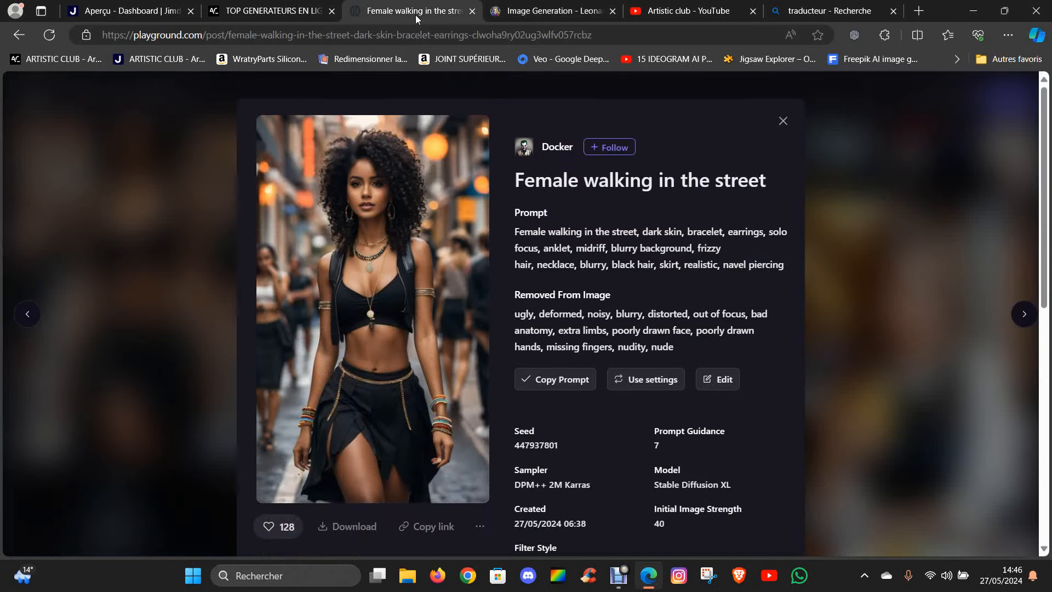
{"action": "left_click", "coordinate": [782, 121]}
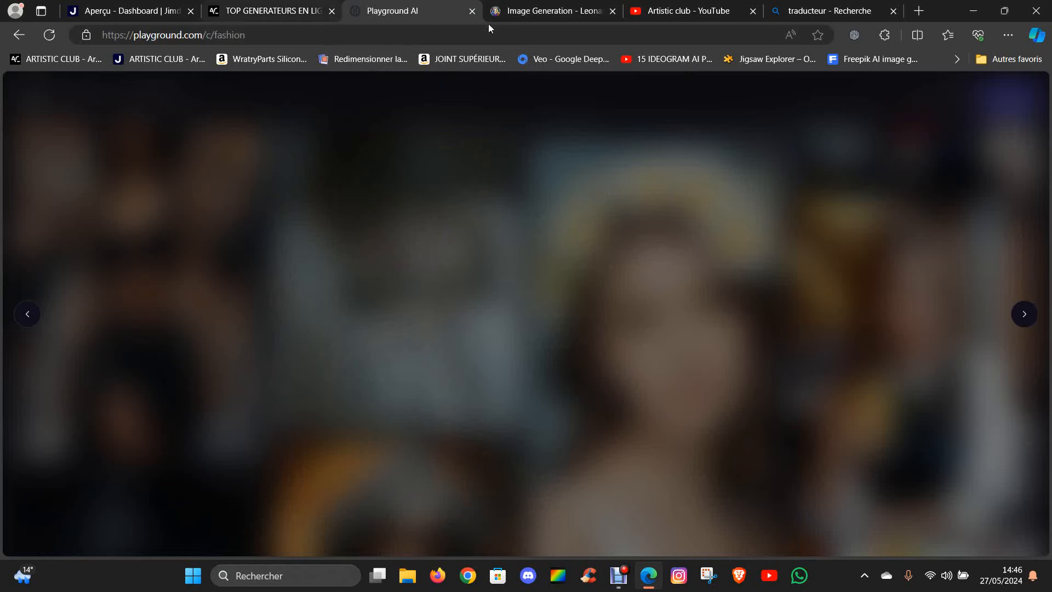
{"action": "left_click", "coordinate": [554, 11]}
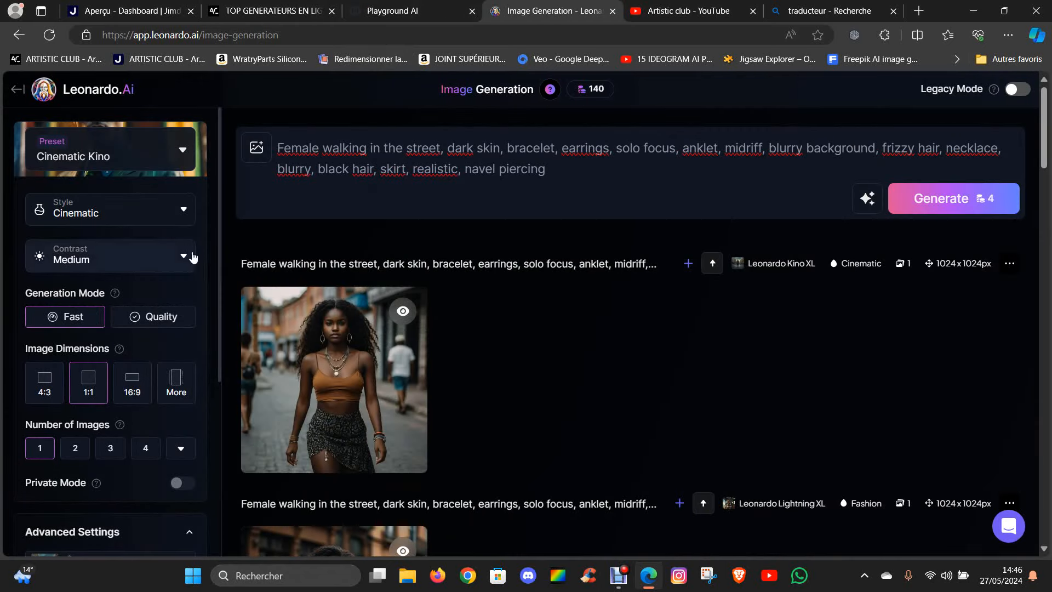
{"action": "scroll", "coordinate": [183, 252], "scroll_direction": "down", "scroll_amount": 5}
{"action": "scroll", "coordinate": [179, 329], "scroll_direction": "up", "scroll_amount": 5}
Step: Switch to Playground AI and browse the community images in the Fashion category
{"action": "left_click", "coordinate": [393, 11]}
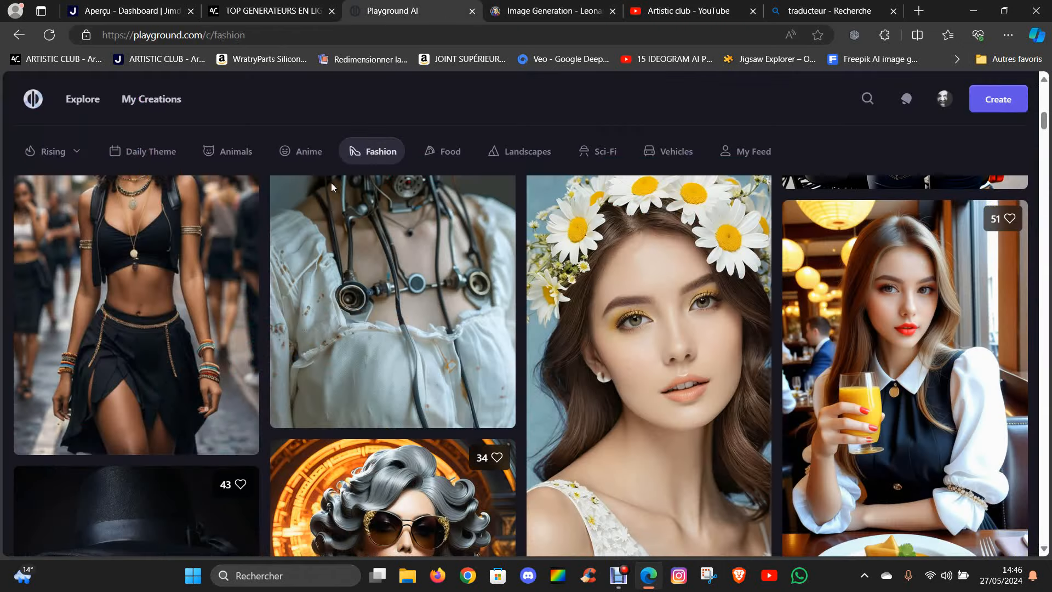
{"action": "scroll", "coordinate": [391, 237], "scroll_direction": "down", "scroll_amount": 5}
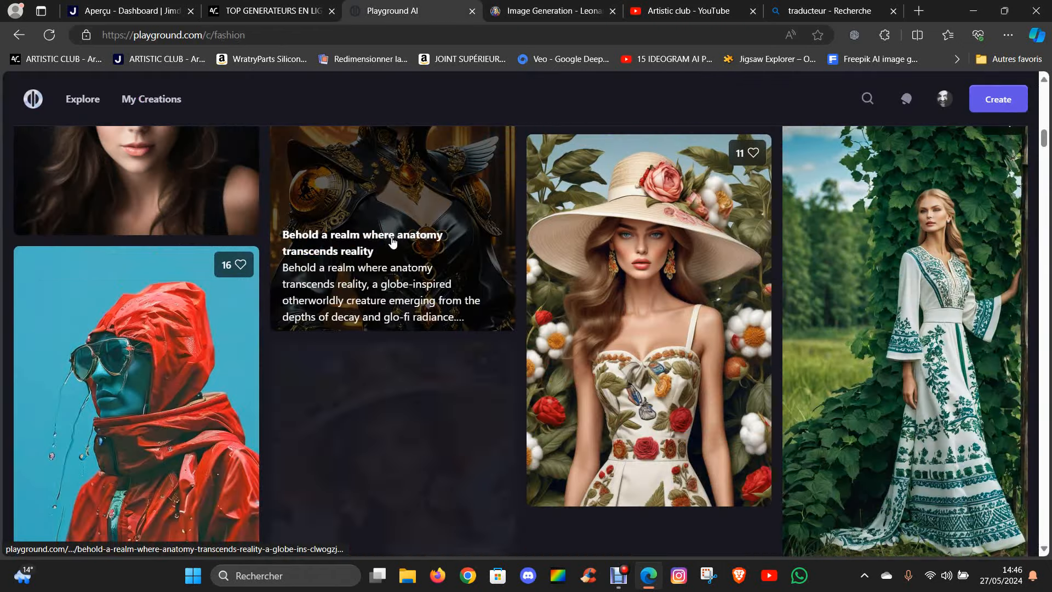
{"action": "scroll", "coordinate": [331, 212], "scroll_direction": "down", "scroll_amount": 10}
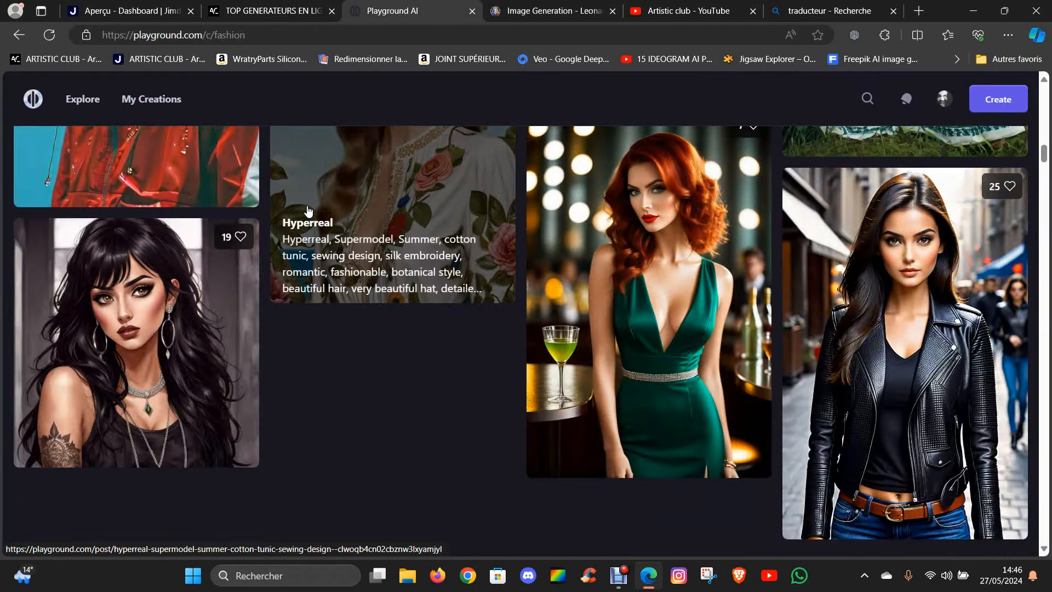
{"action": "scroll", "coordinate": [530, 217], "scroll_direction": "down", "scroll_amount": 4}
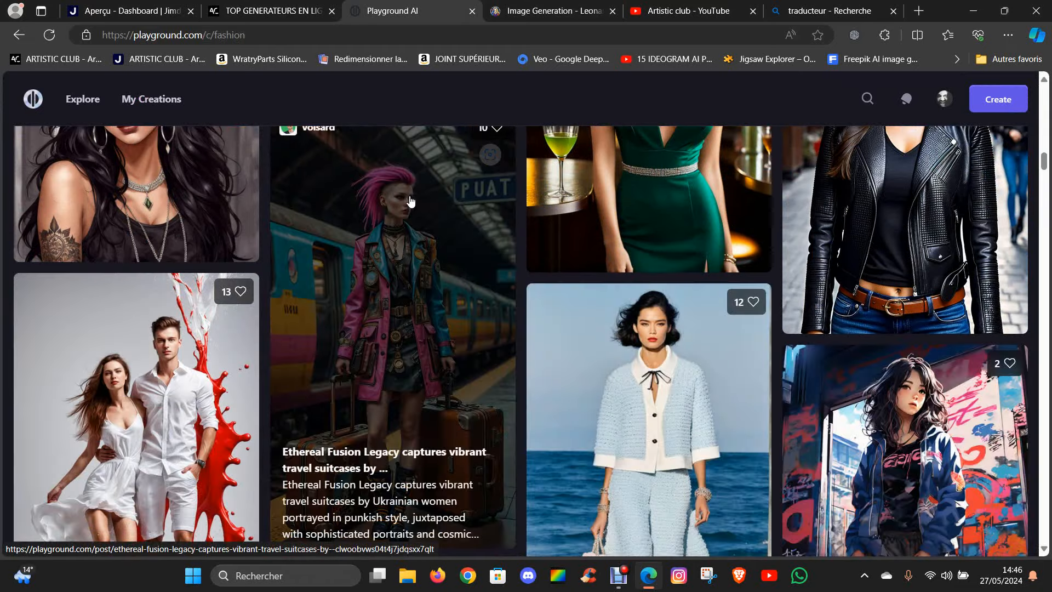
{"action": "scroll", "coordinate": [411, 202], "scroll_direction": "down", "scroll_amount": 3}
{"action": "scroll", "coordinate": [257, 258], "scroll_direction": "down", "scroll_amount": 5}
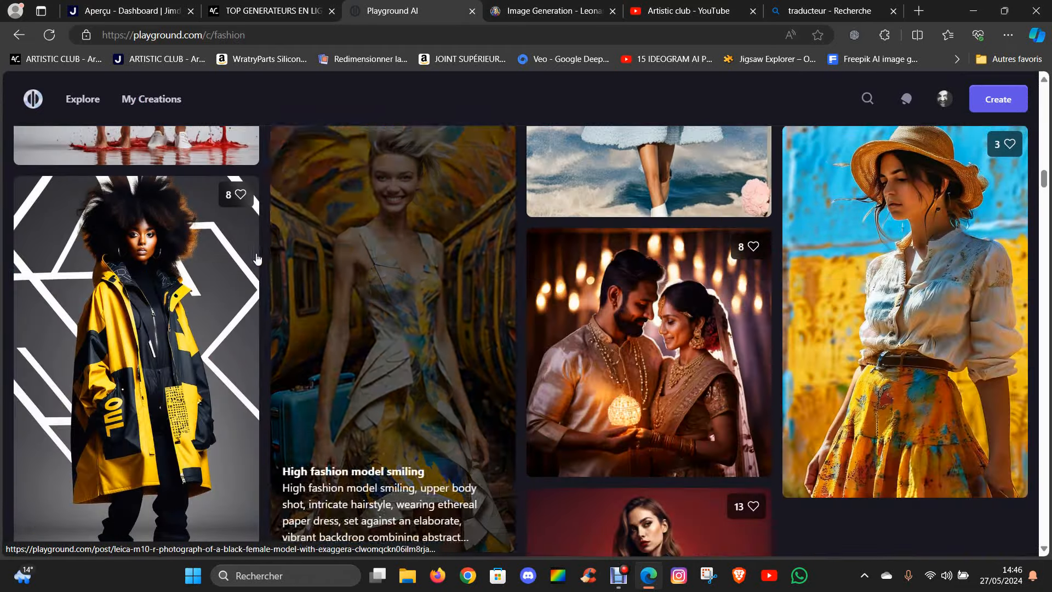
{"action": "scroll", "coordinate": [291, 242], "scroll_direction": "down", "scroll_amount": 12}
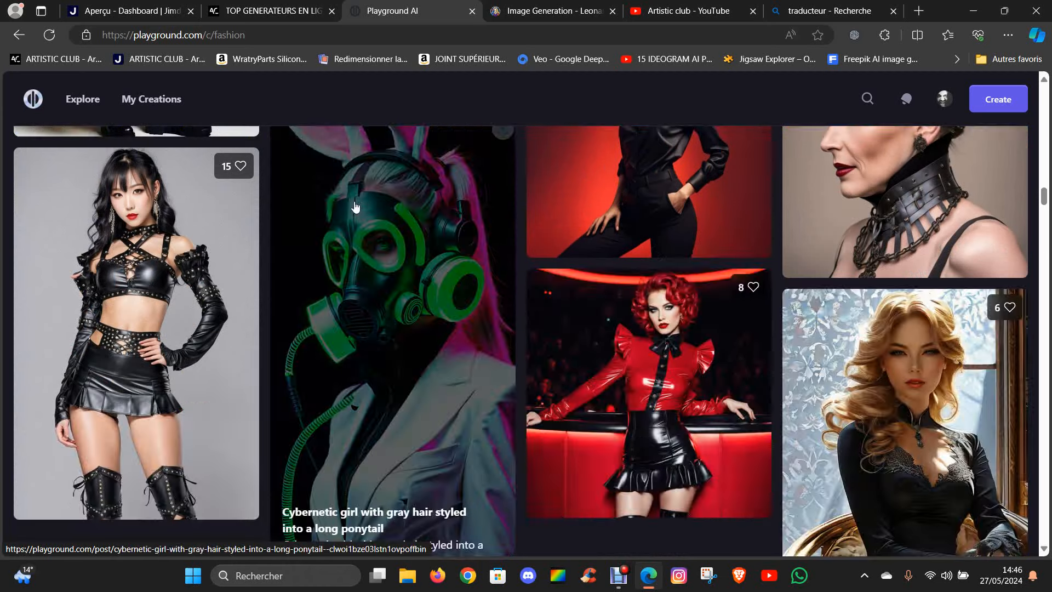
{"action": "scroll", "coordinate": [324, 196], "scroll_direction": "down", "scroll_amount": 3}
{"action": "scroll", "coordinate": [348, 211], "scroll_direction": "down", "scroll_amount": 2}
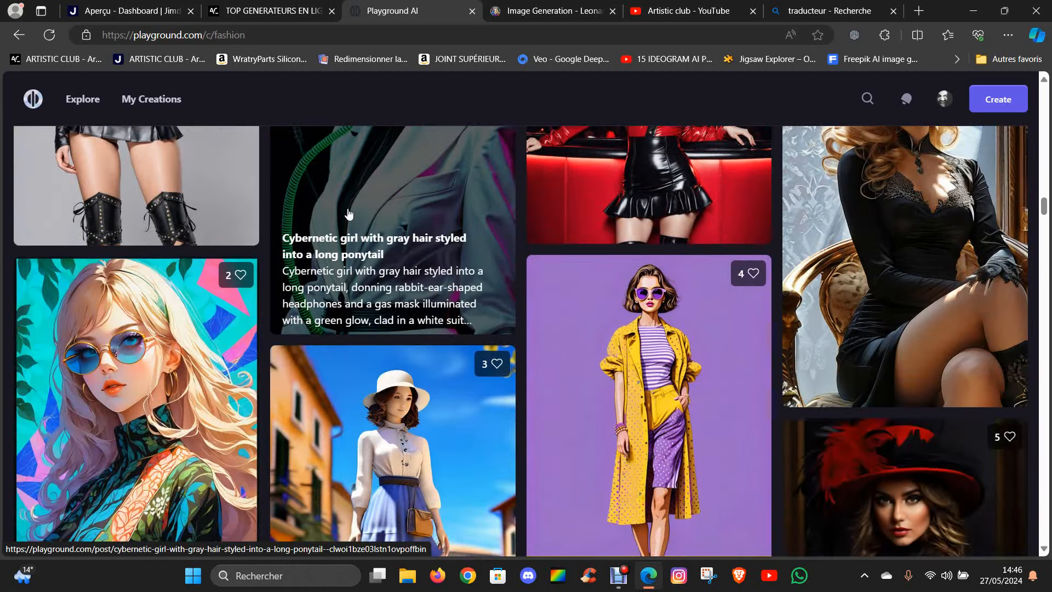
{"action": "scroll", "coordinate": [349, 216], "scroll_direction": "down", "scroll_amount": 6}
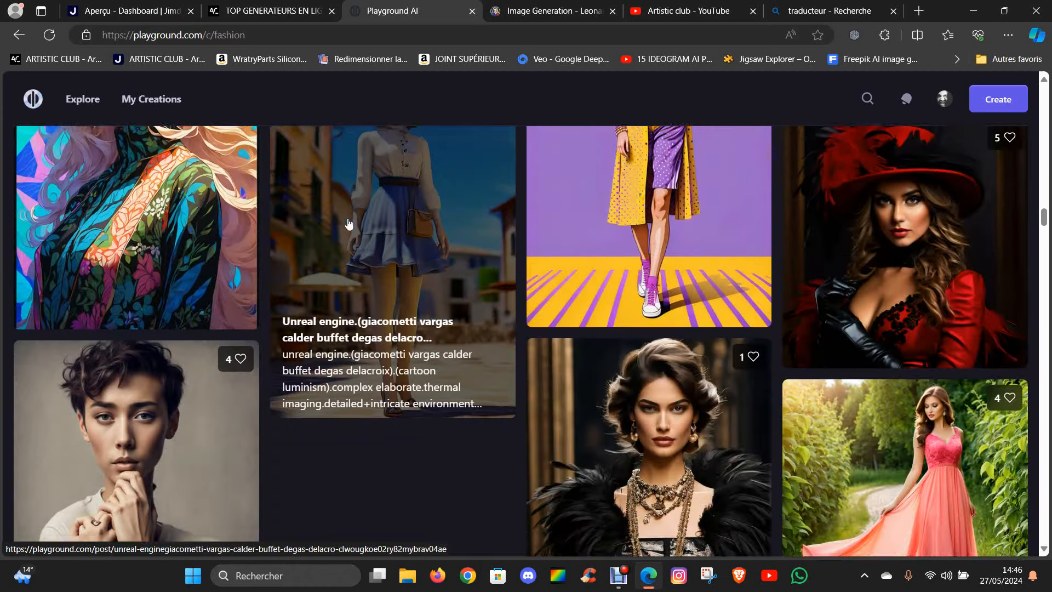
{"action": "scroll", "coordinate": [348, 224], "scroll_direction": "down", "scroll_amount": 5}
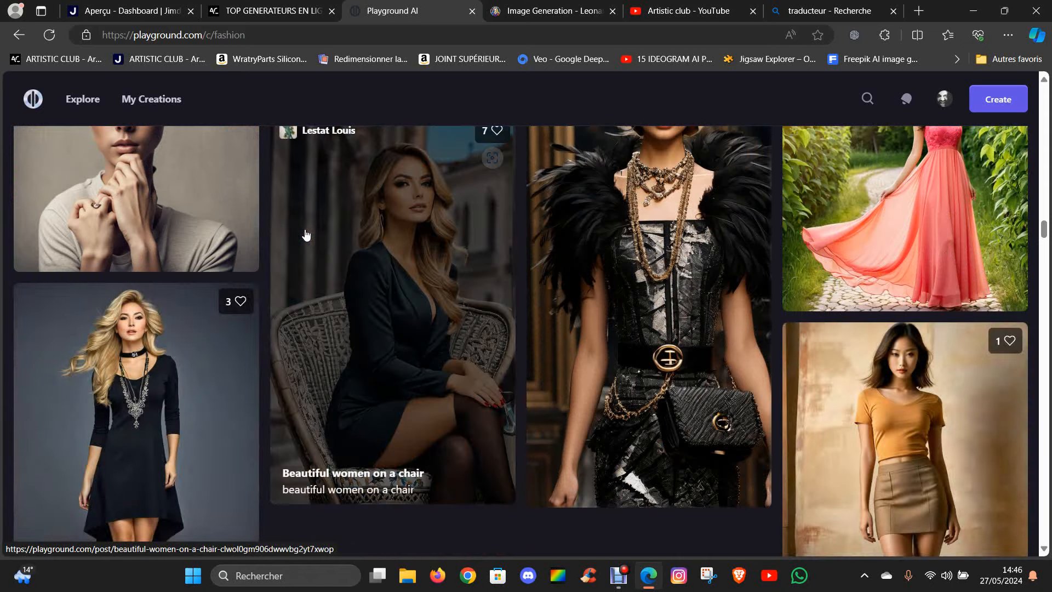
{"action": "scroll", "coordinate": [305, 234], "scroll_direction": "down", "scroll_amount": 3}
Step: Return to Leonardo.Ai by way of the generator links page, leave image generation, and open the Personal Feed
{"action": "left_click", "coordinate": [275, 12]}
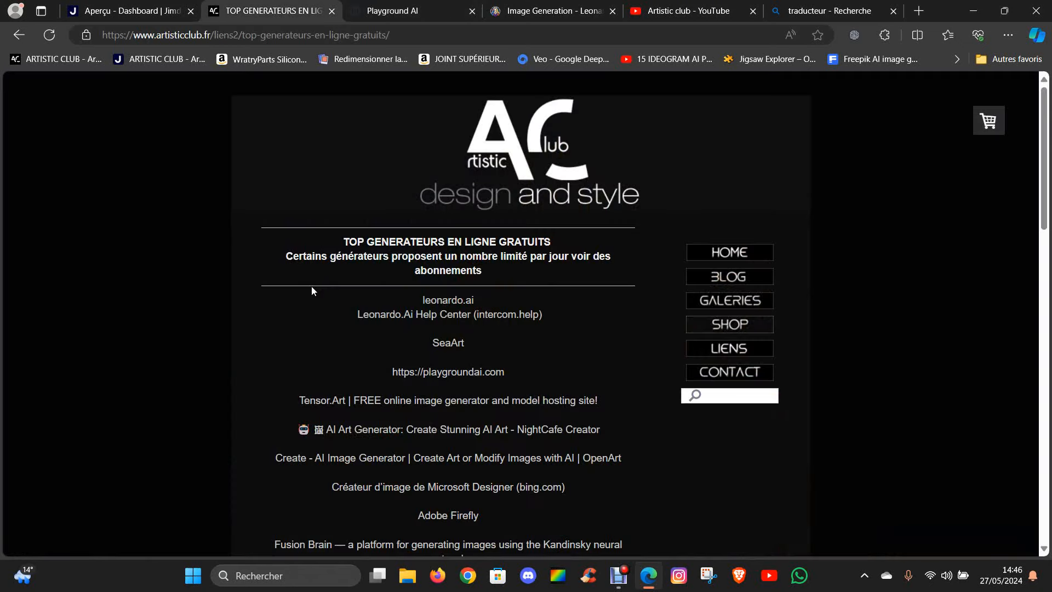
{"action": "left_click", "coordinate": [559, 12]}
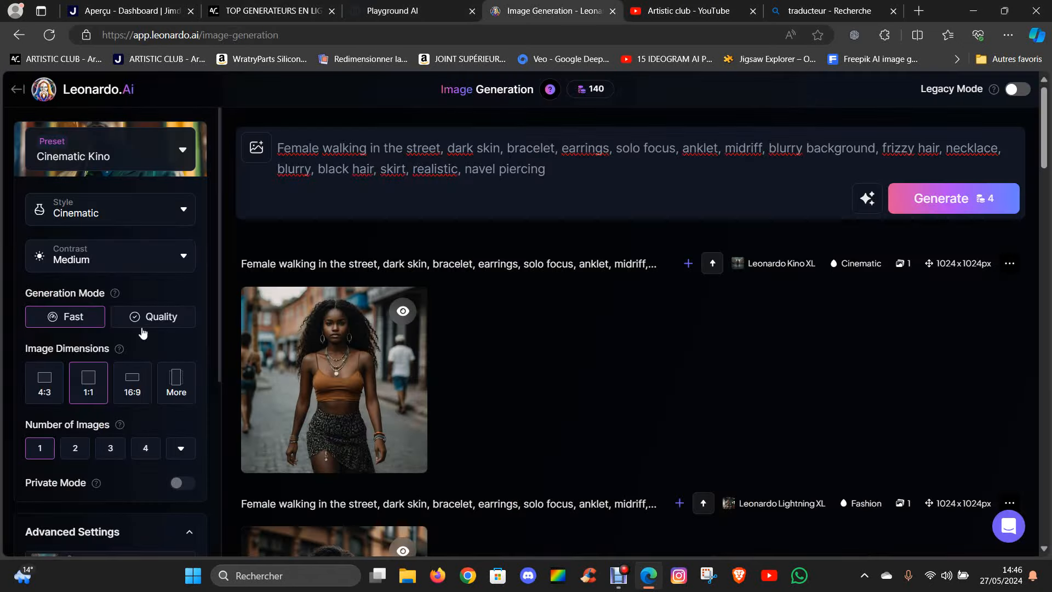
{"action": "scroll", "coordinate": [144, 340], "scroll_direction": "down", "scroll_amount": 5}
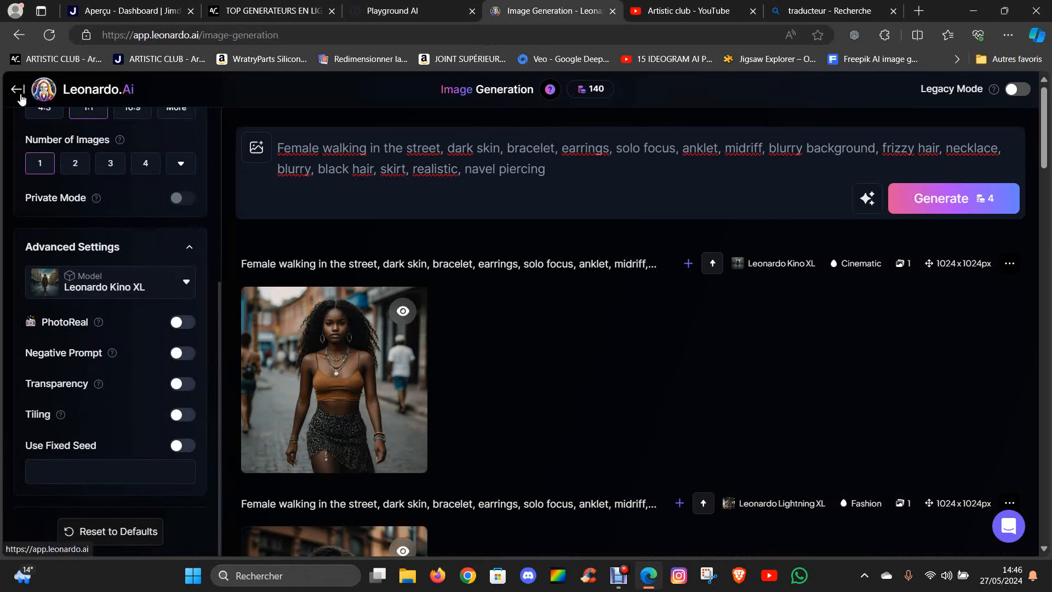
{"action": "left_click", "coordinate": [53, 96]}
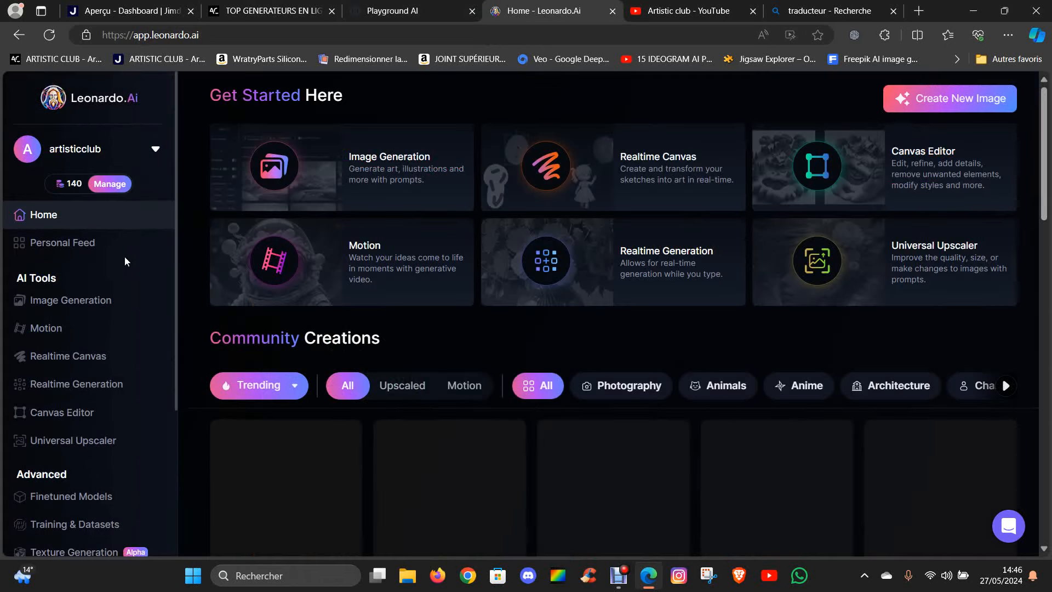
{"action": "left_click", "coordinate": [80, 246]}
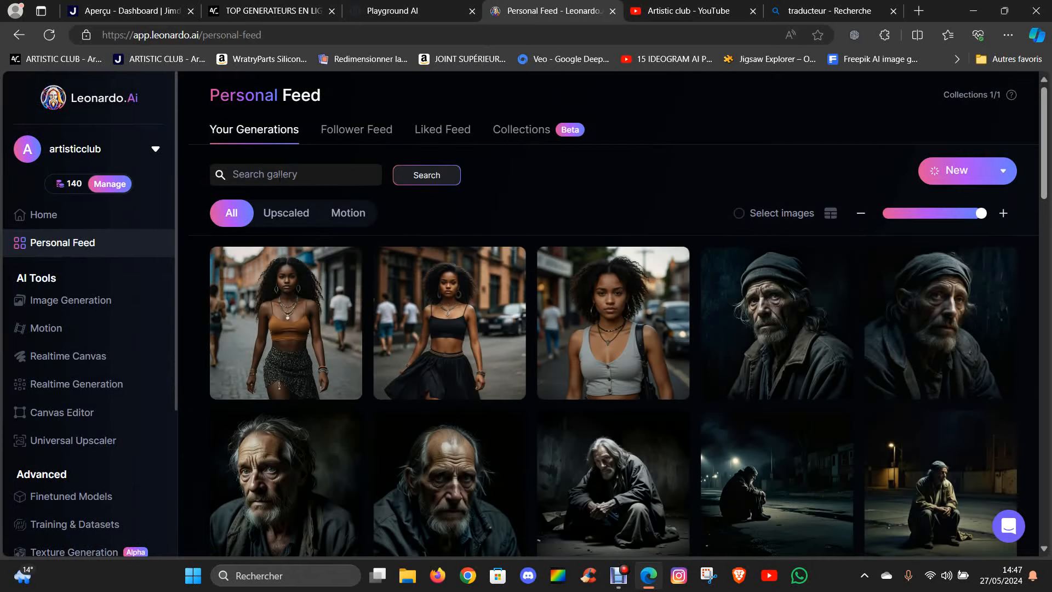
Step: Open the first homeless man portrait in the personal feed and examine its prompt, preset and model details
{"action": "scroll", "coordinate": [285, 246], "scroll_direction": "down", "scroll_amount": 1}
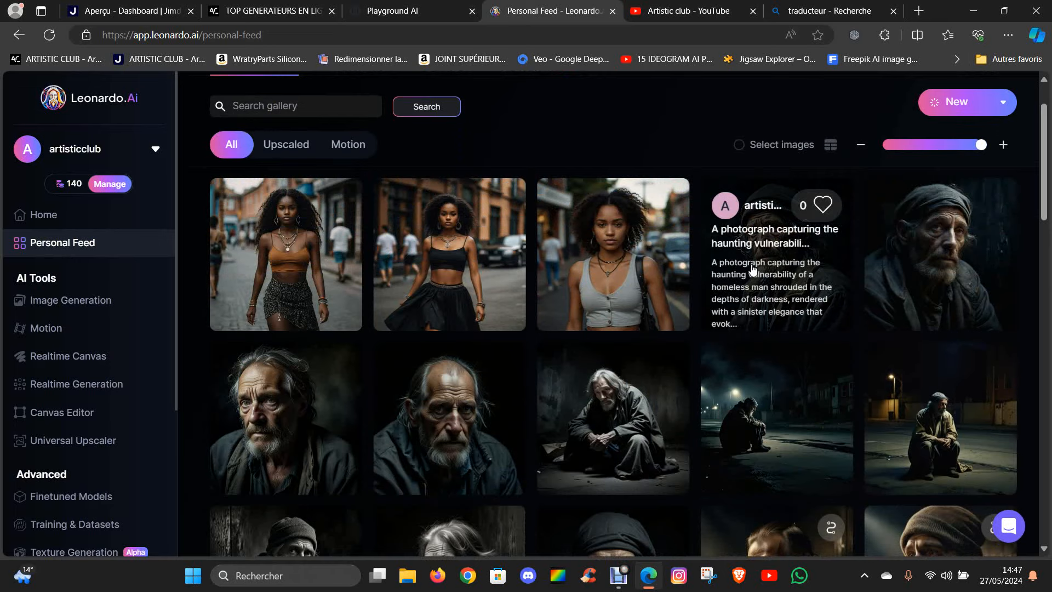
{"action": "left_click", "coordinate": [765, 254]}
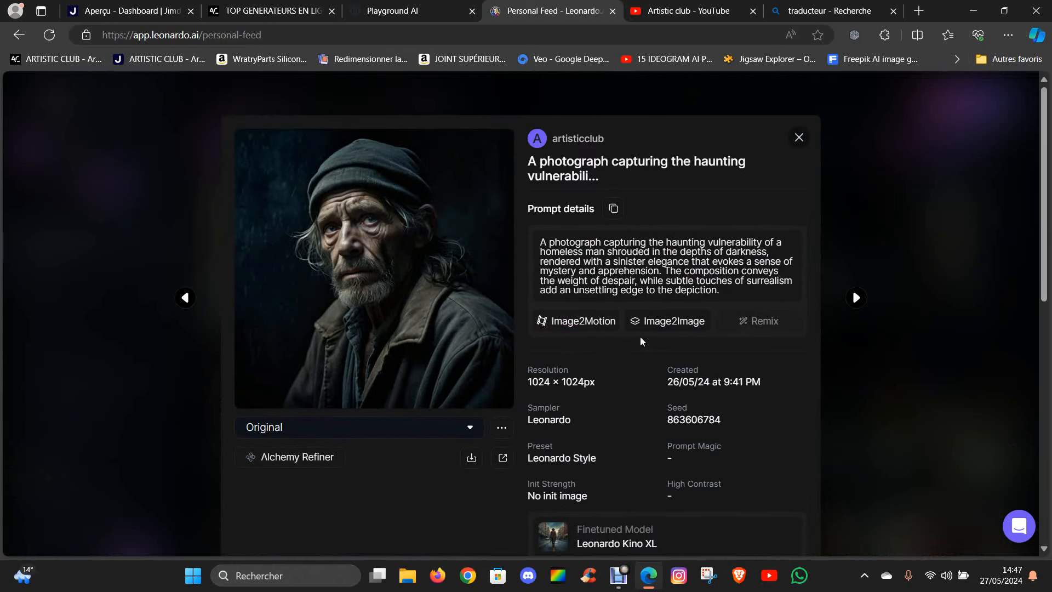
{"action": "scroll", "coordinate": [649, 336], "scroll_direction": "down", "scroll_amount": 1}
{"action": "scroll", "coordinate": [640, 336], "scroll_direction": "down", "scroll_amount": 1}
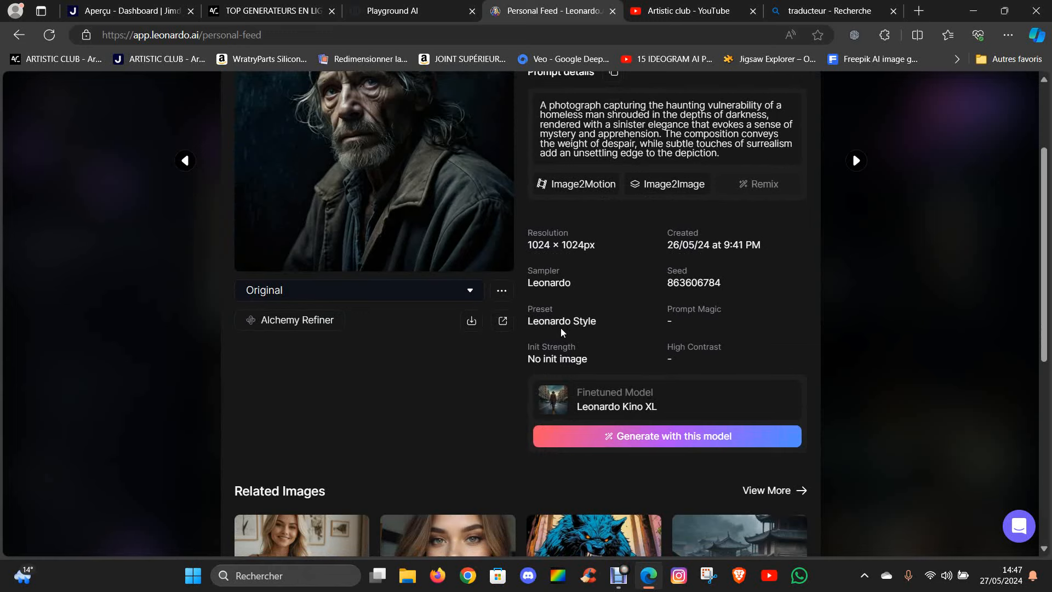
Step: Review the homeless man portrait's remaining generation details, related images and Alchemy Refiner option, and close the image
{"action": "scroll", "coordinate": [583, 300], "scroll_direction": "down", "scroll_amount": 2}
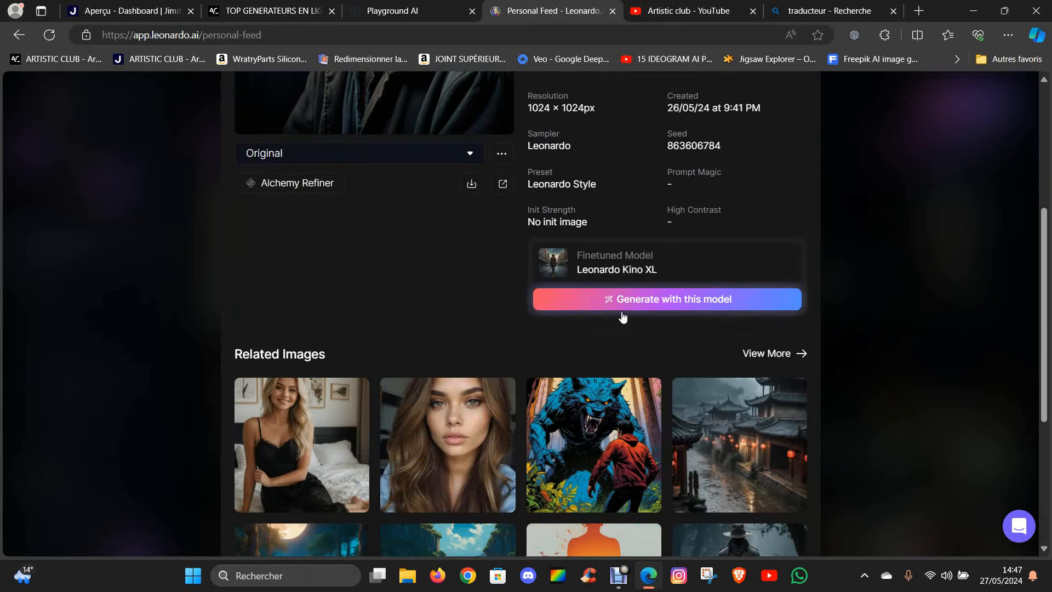
{"action": "scroll", "coordinate": [453, 322], "scroll_direction": "down", "scroll_amount": 2}
{"action": "scroll", "coordinate": [472, 324], "scroll_direction": "up", "scroll_amount": 6}
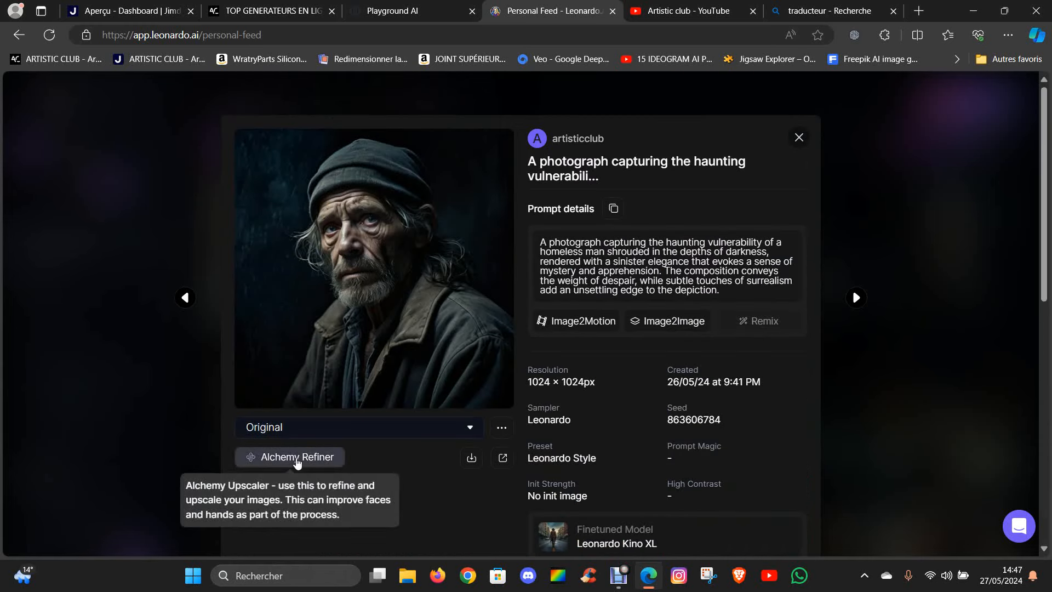
{"action": "left_click", "coordinate": [798, 141]}
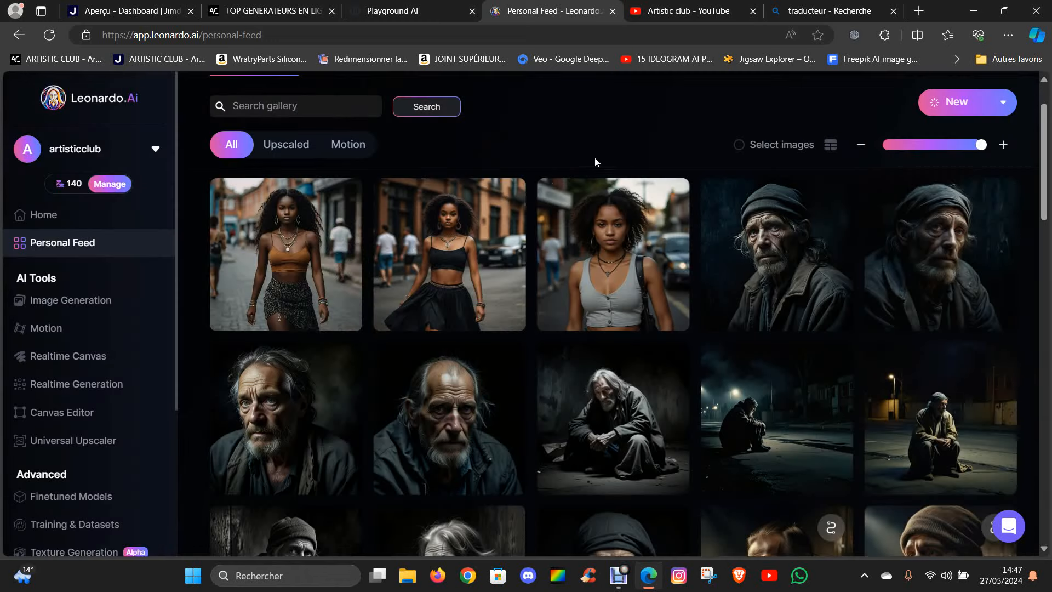
Step: Browse the earlier generations in the Personal Feed, from the homeless man portraits to the fashion and cyborg images
{"action": "scroll", "coordinate": [520, 290], "scroll_direction": "down", "scroll_amount": 3}
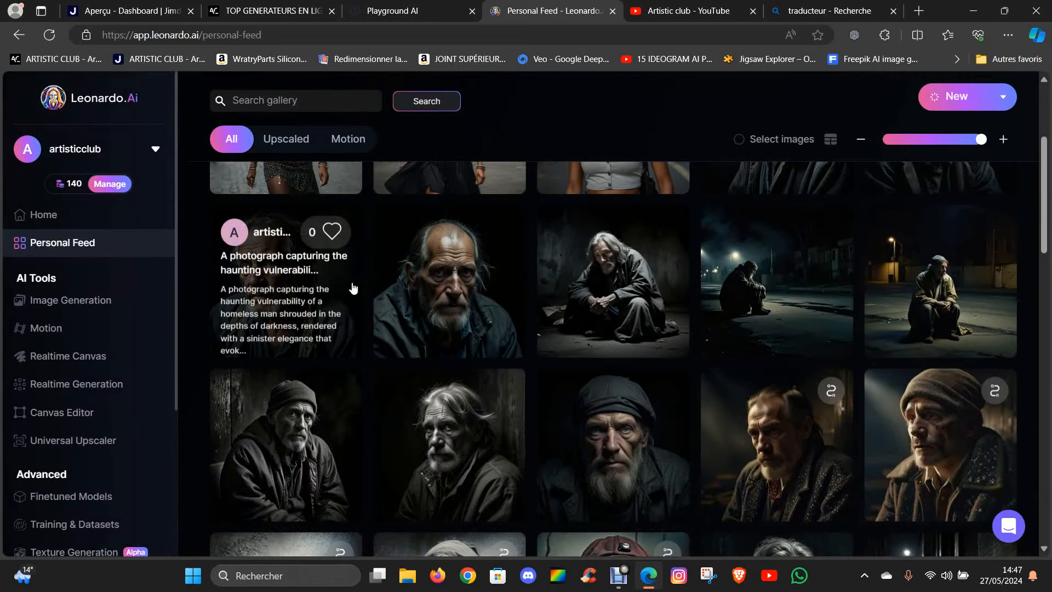
{"action": "scroll", "coordinate": [450, 263], "scroll_direction": "down", "scroll_amount": 3}
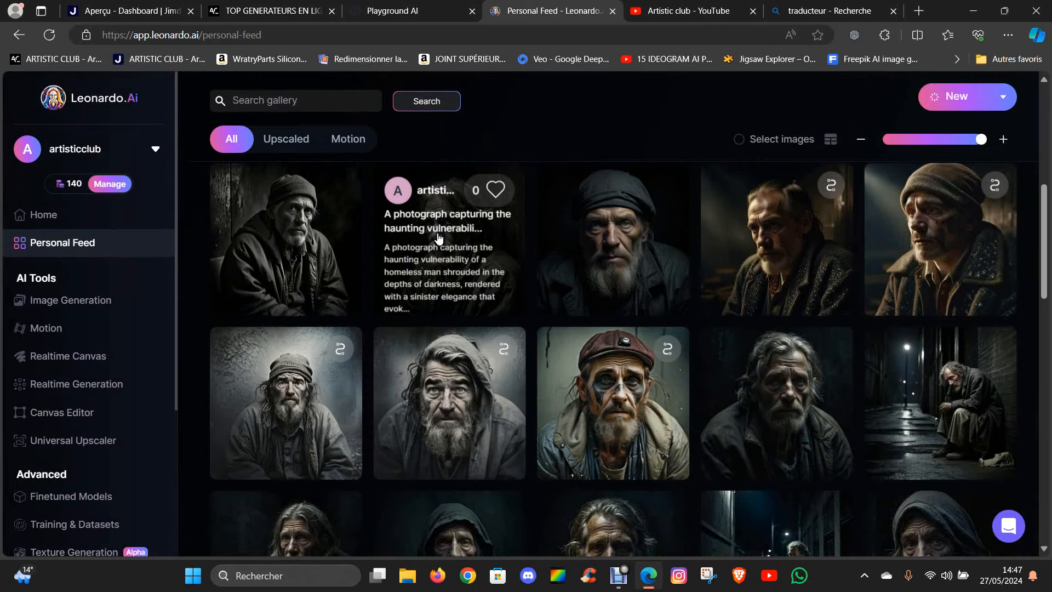
{"action": "scroll", "coordinate": [441, 241], "scroll_direction": "down", "scroll_amount": 6}
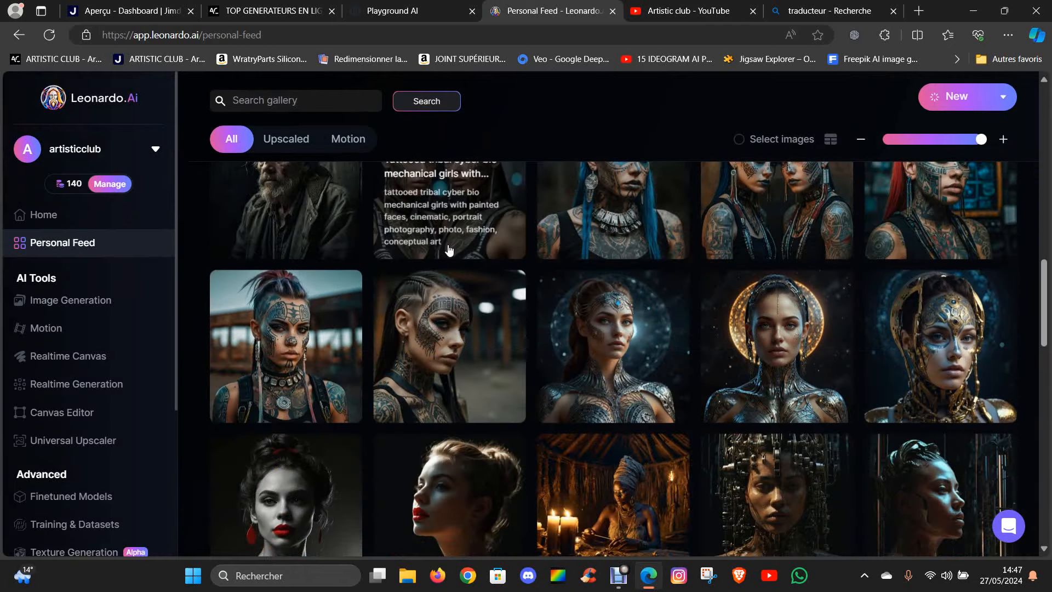
{"action": "scroll", "coordinate": [441, 266], "scroll_direction": "down", "scroll_amount": 3}
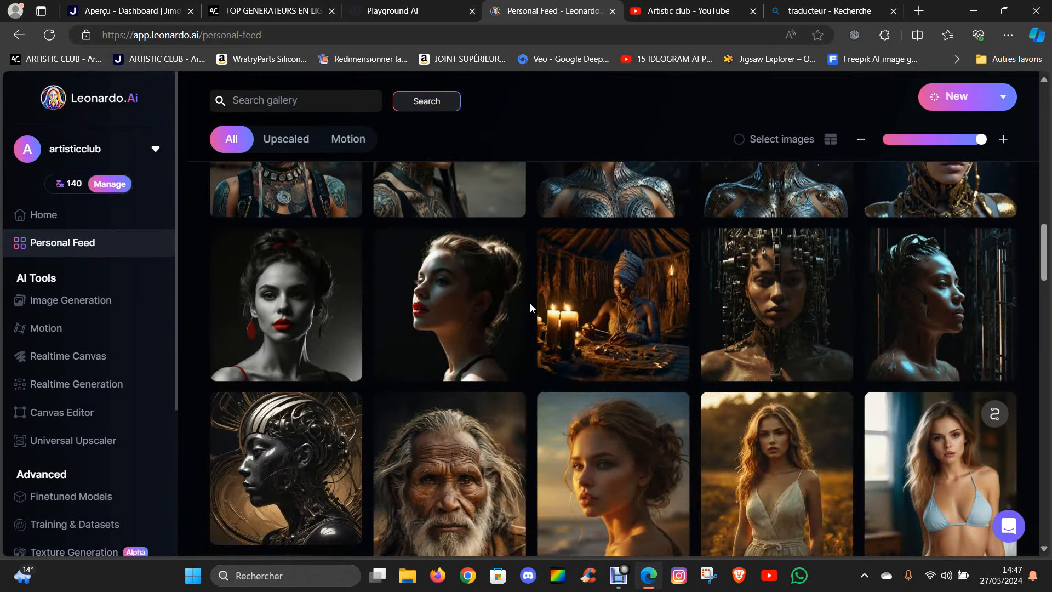
{"action": "scroll", "coordinate": [520, 312], "scroll_direction": "down", "scroll_amount": 10}
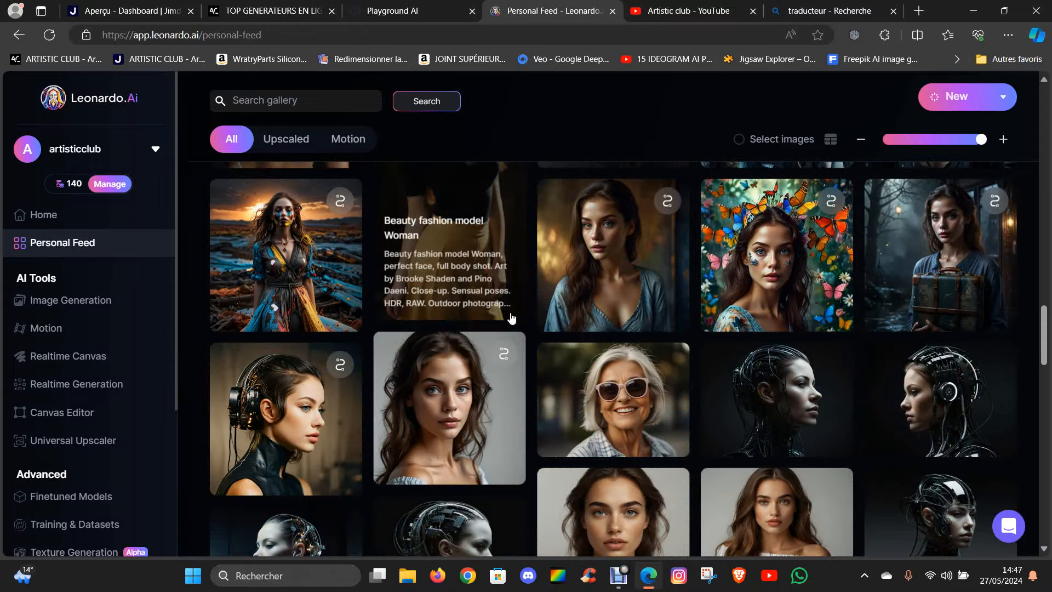
{"action": "scroll", "coordinate": [511, 318], "scroll_direction": "down", "scroll_amount": 6}
{"action": "scroll", "coordinate": [537, 366], "scroll_direction": "up", "scroll_amount": 11}
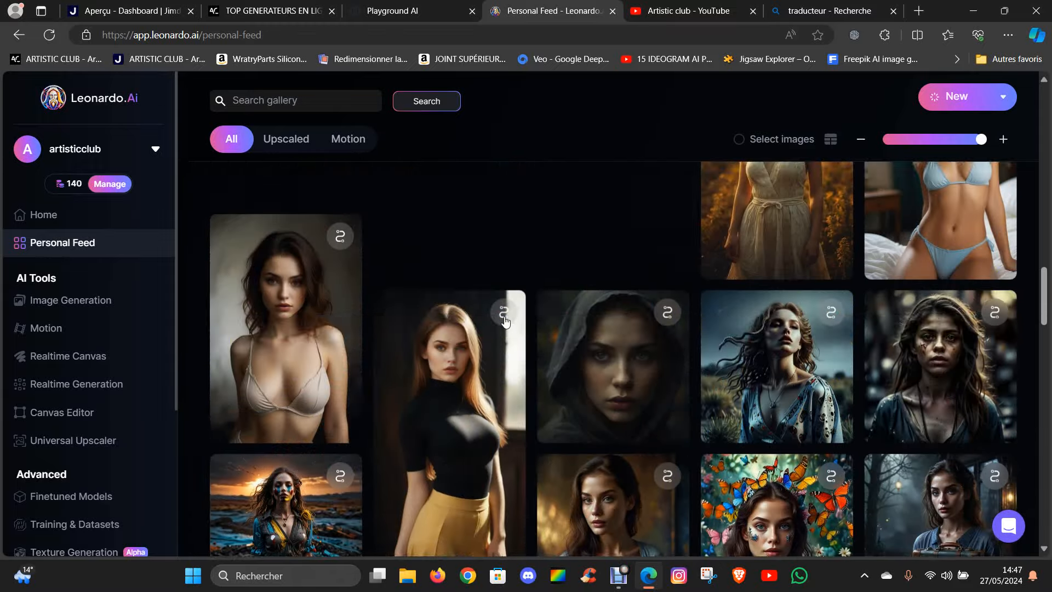
{"action": "scroll", "coordinate": [477, 273], "scroll_direction": "up", "scroll_amount": 8}
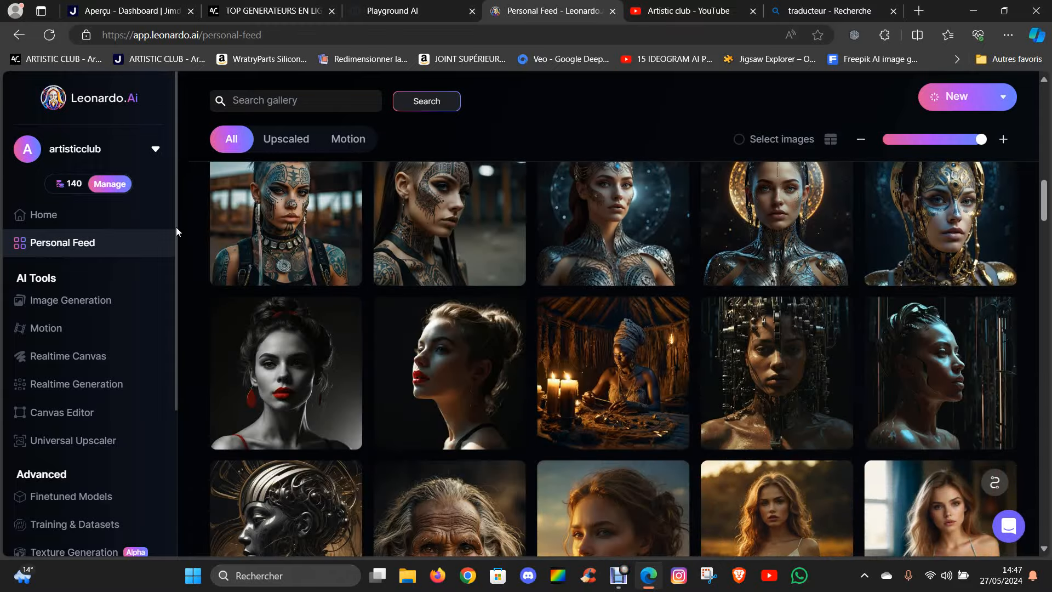
{"action": "scroll", "coordinate": [444, 303], "scroll_direction": "up", "scroll_amount": 10}
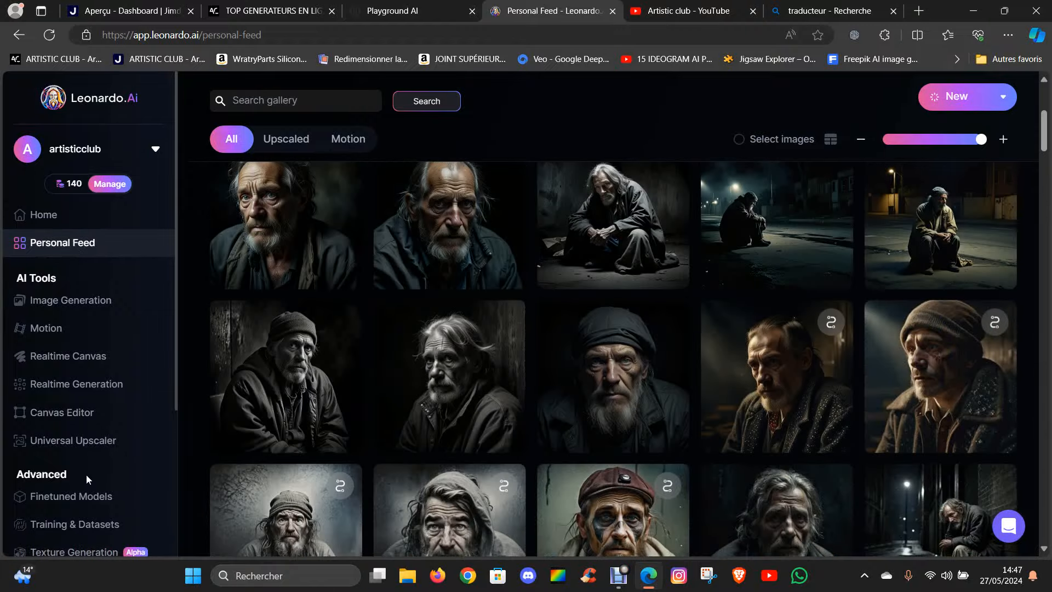
{"action": "scroll", "coordinate": [110, 383], "scroll_direction": "up", "scroll_amount": 5}
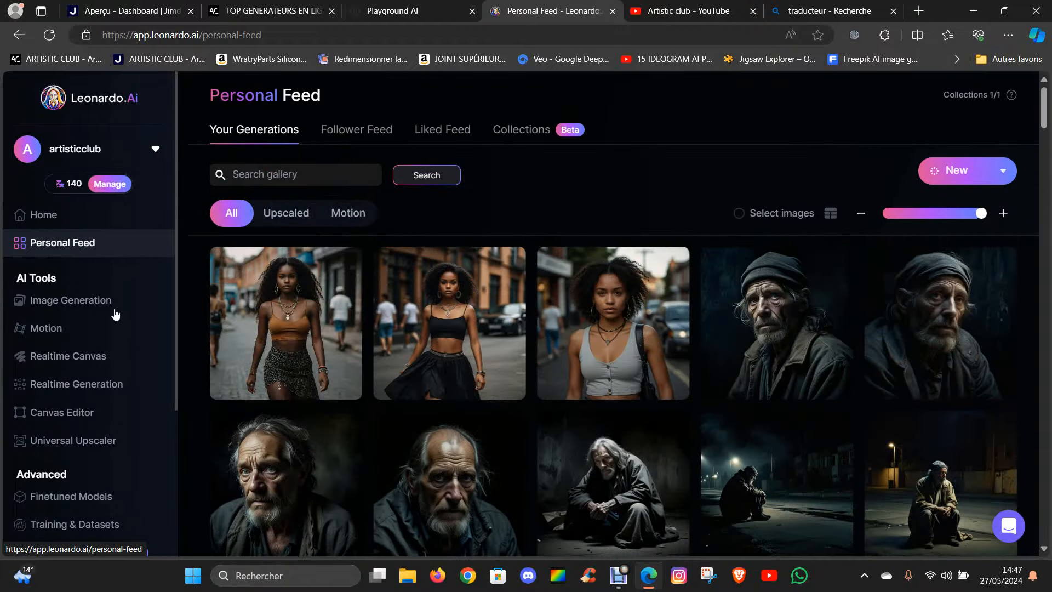
Step: Return to Image Generation and view the Image Guidance and Elements options for the prompt, expanding the full Elements list
{"action": "left_click", "coordinate": [91, 309]}
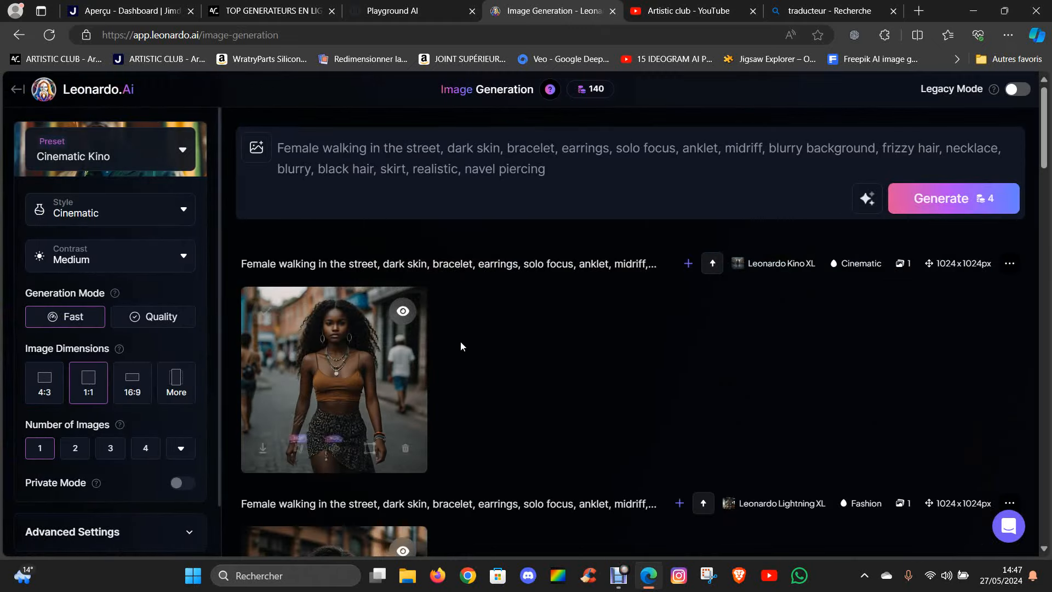
{"action": "left_click", "coordinate": [257, 147]}
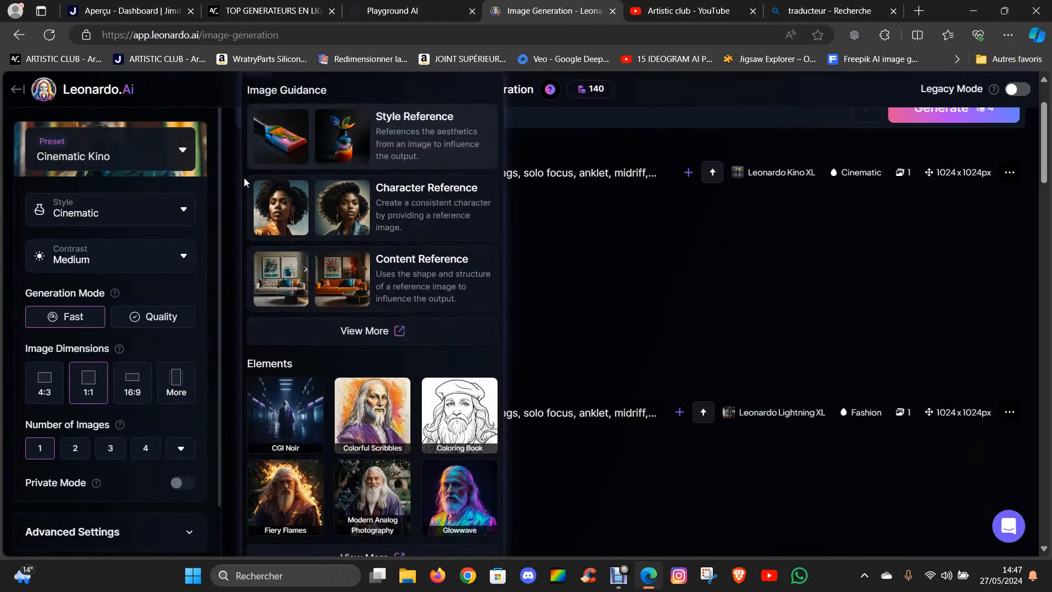
{"action": "scroll", "coordinate": [361, 334], "scroll_direction": "down", "scroll_amount": 4}
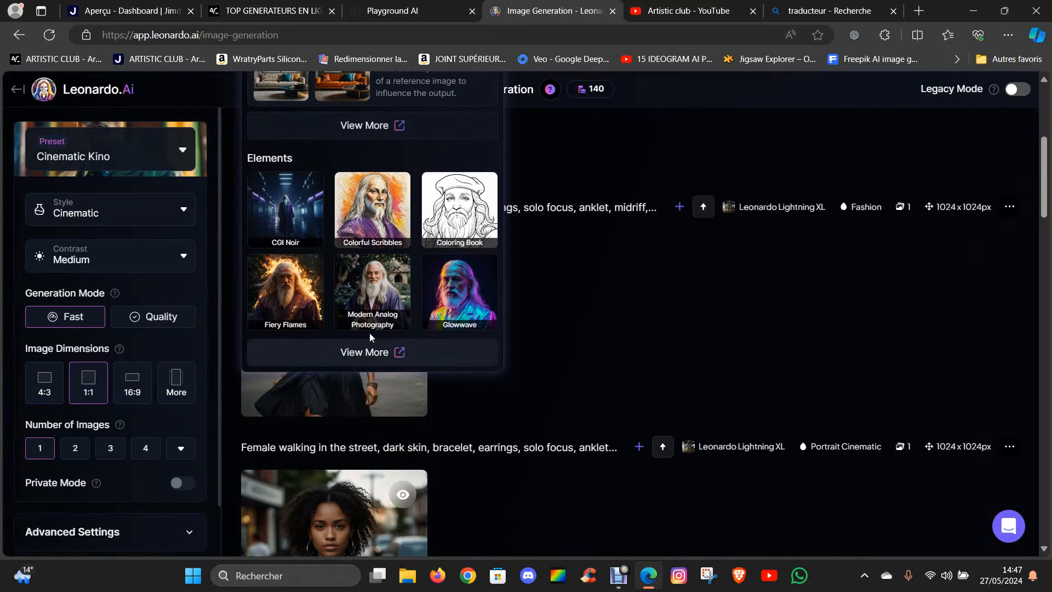
{"action": "scroll", "coordinate": [361, 335], "scroll_direction": "up", "scroll_amount": 4}
{"action": "scroll", "coordinate": [370, 337], "scroll_direction": "down", "scroll_amount": 4}
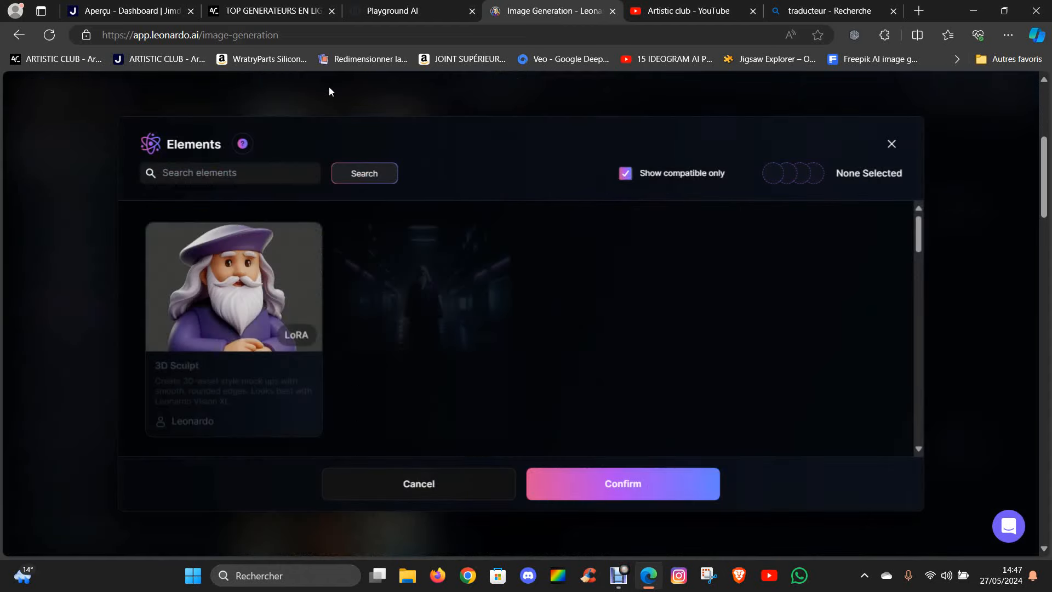
Step: Examine the compatible Elements styles and their descriptions, and close the library without selecting one
{"action": "scroll", "coordinate": [317, 243], "scroll_direction": "down", "scroll_amount": 1}
{"action": "scroll", "coordinate": [318, 243], "scroll_direction": "down", "scroll_amount": 1}
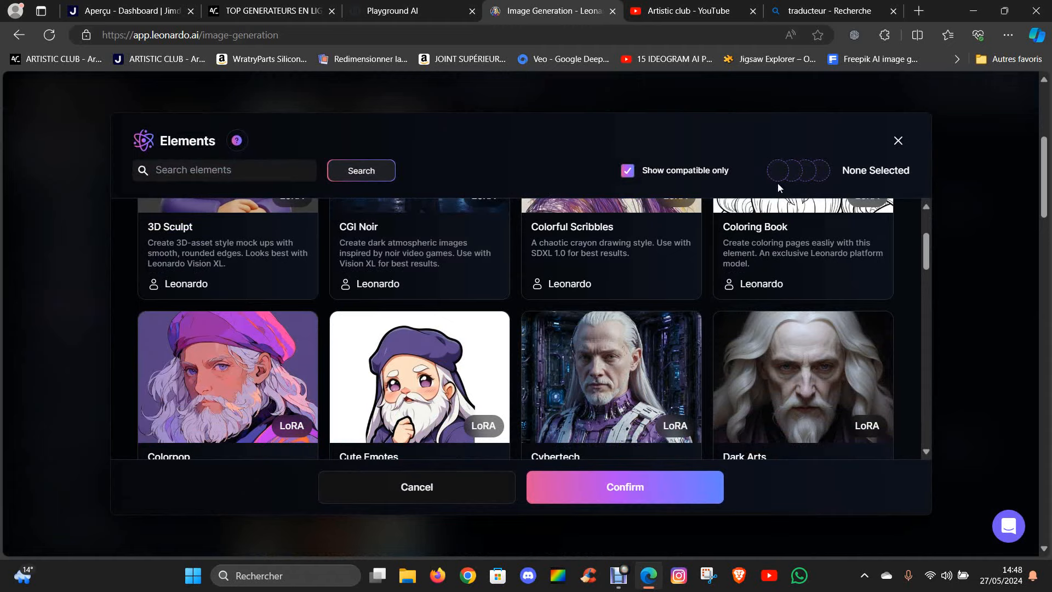
{"action": "scroll", "coordinate": [417, 309], "scroll_direction": "down", "scroll_amount": 9}
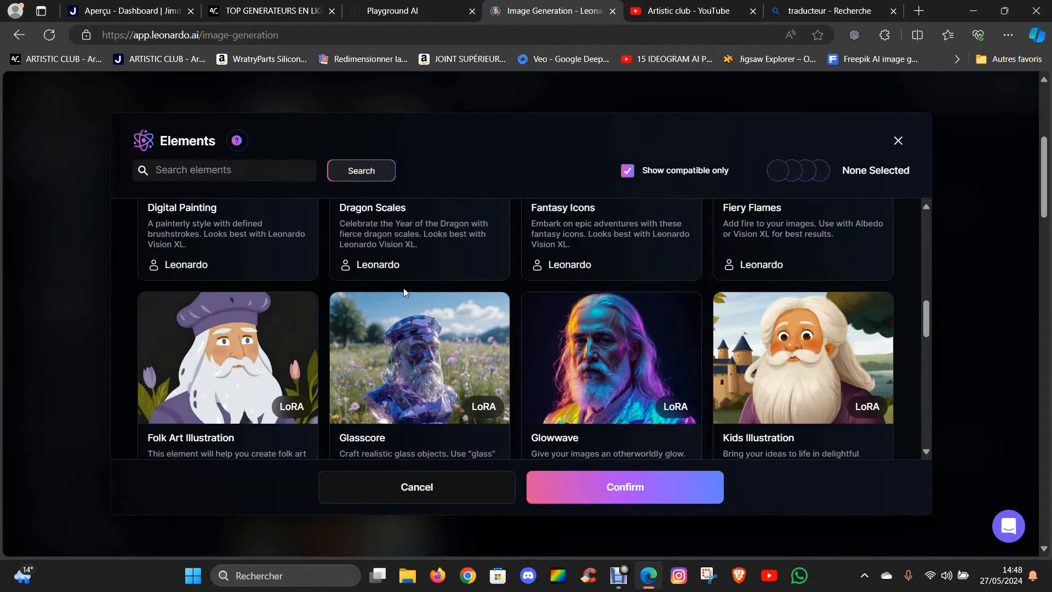
{"action": "scroll", "coordinate": [438, 323], "scroll_direction": "down", "scroll_amount": 7}
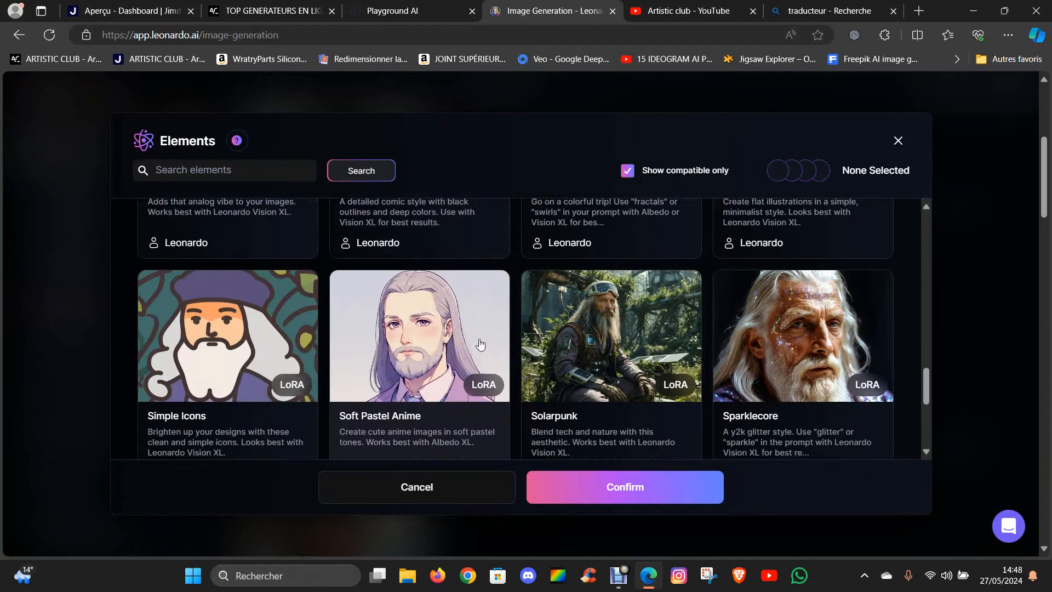
{"action": "scroll", "coordinate": [480, 344], "scroll_direction": "up", "scroll_amount": 3}
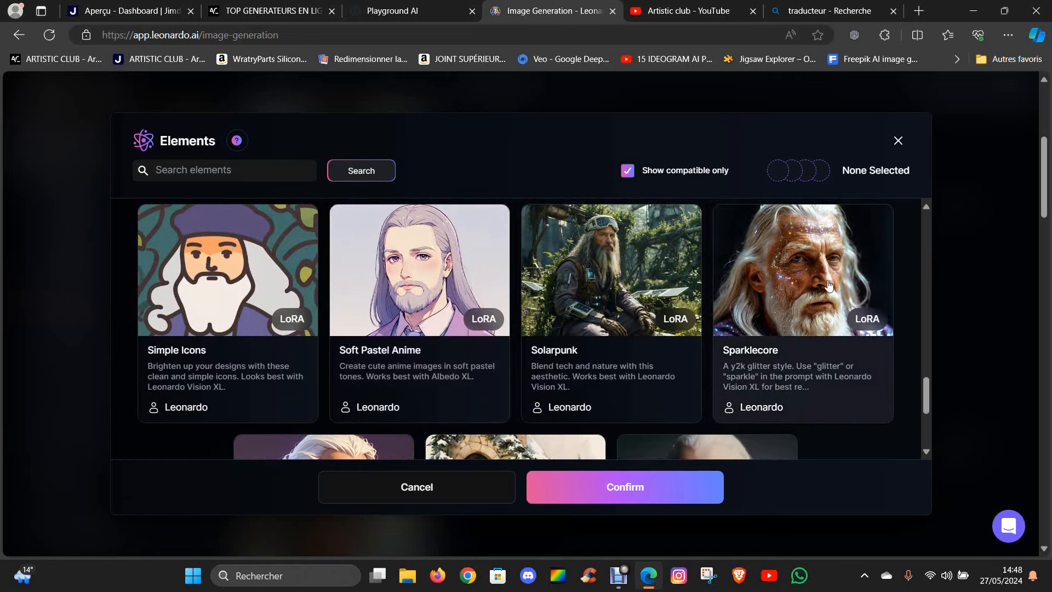
{"action": "scroll", "coordinate": [764, 312], "scroll_direction": "down", "scroll_amount": 3}
{"action": "scroll", "coordinate": [734, 311], "scroll_direction": "up", "scroll_amount": 15}
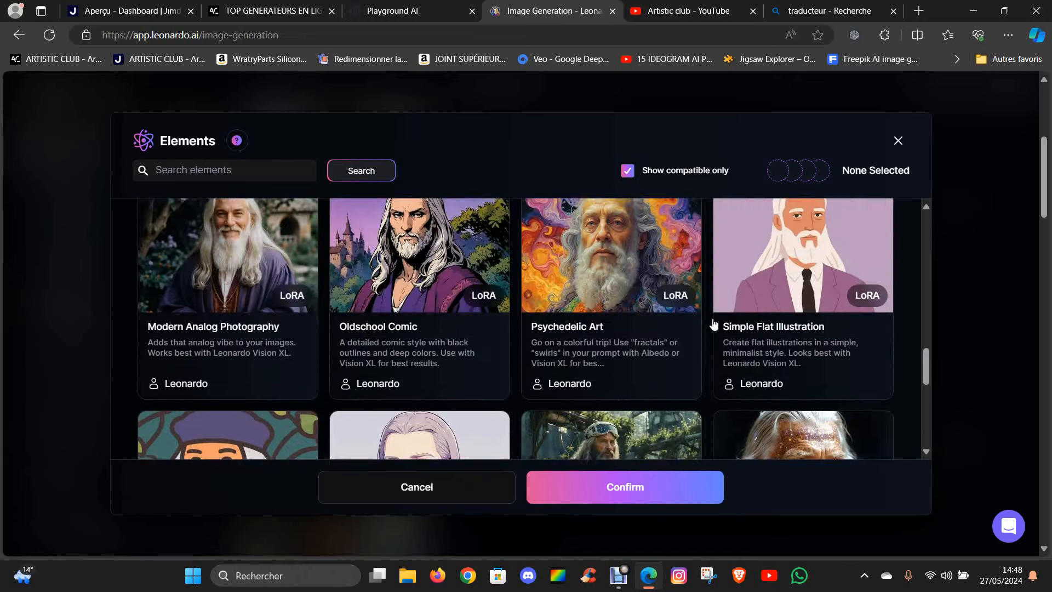
{"action": "scroll", "coordinate": [709, 314], "scroll_direction": "up", "scroll_amount": 5}
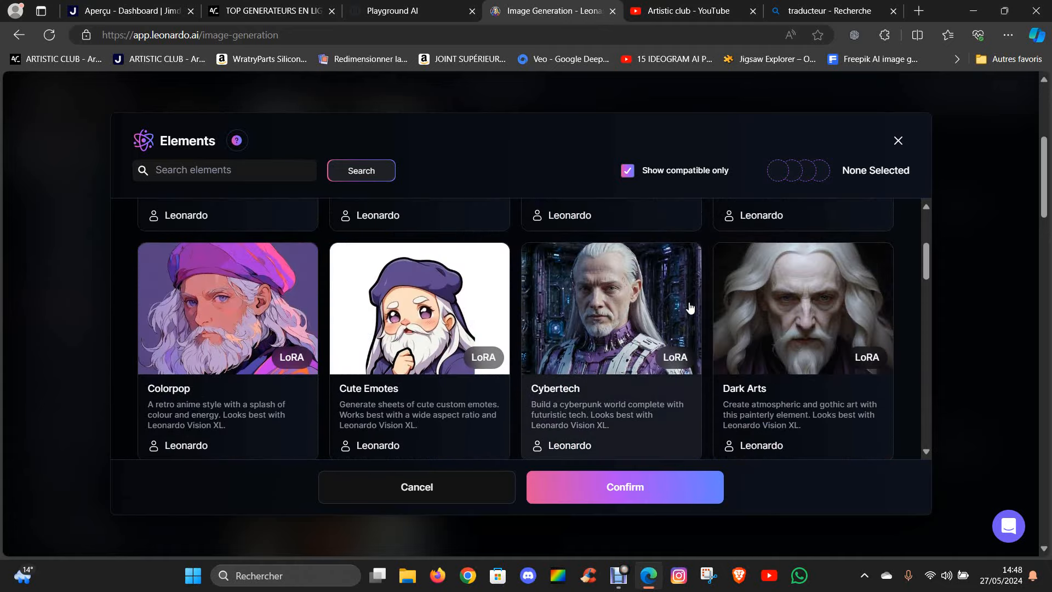
{"action": "scroll", "coordinate": [484, 275], "scroll_direction": "down", "scroll_amount": 5}
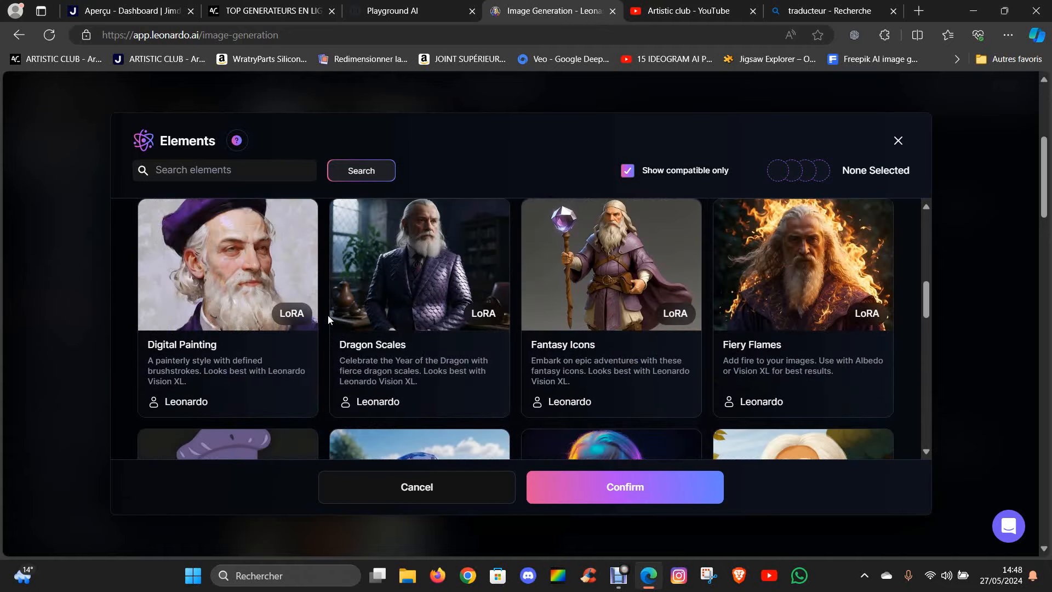
{"action": "scroll", "coordinate": [714, 304], "scroll_direction": "down", "scroll_amount": 5}
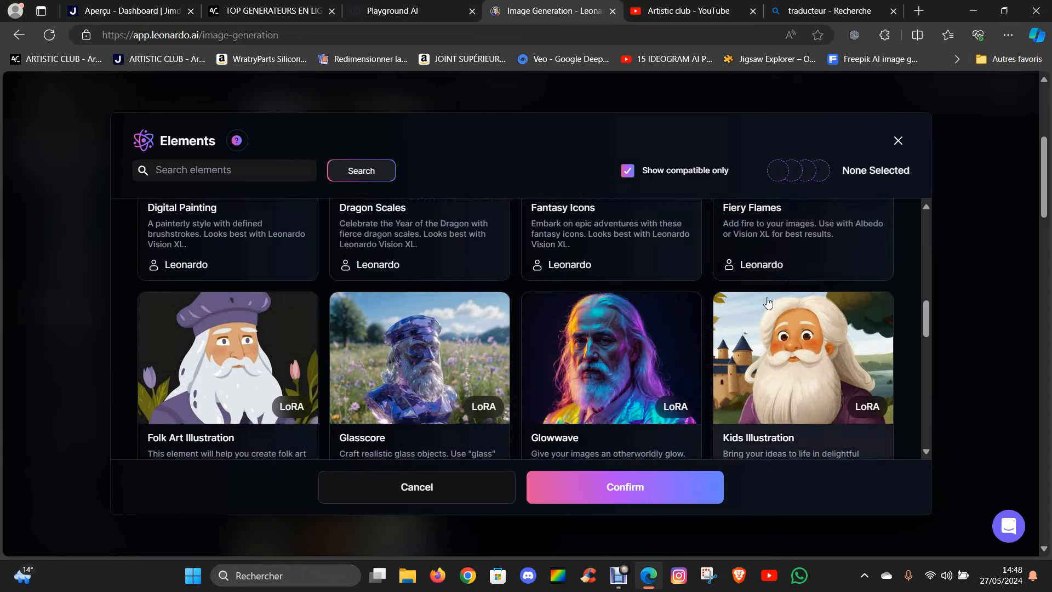
{"action": "scroll", "coordinate": [548, 296], "scroll_direction": "down", "scroll_amount": 3}
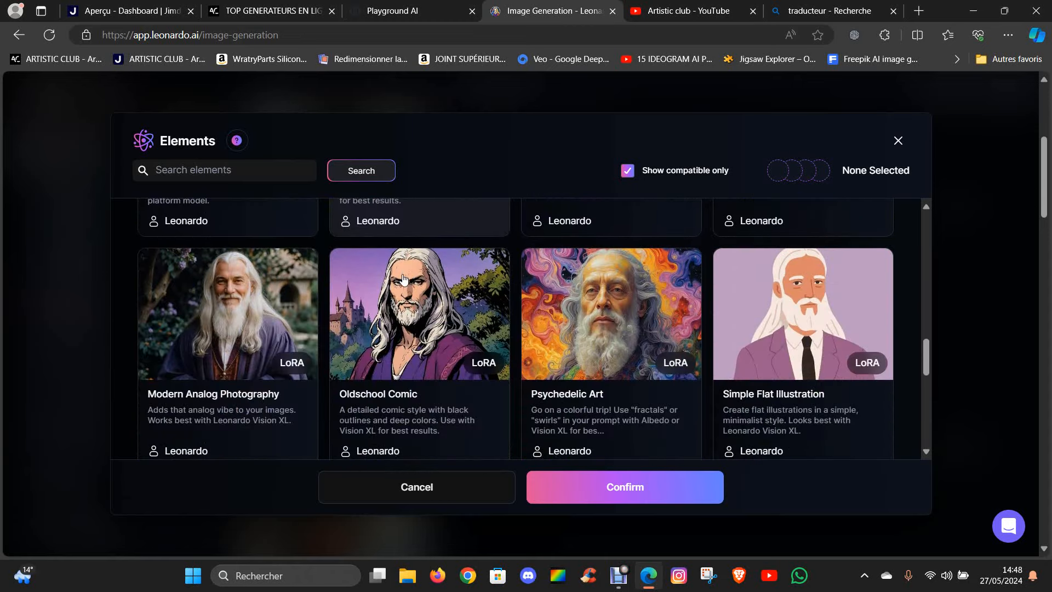
{"action": "scroll", "coordinate": [603, 307], "scroll_direction": "down", "scroll_amount": 2}
{"action": "scroll", "coordinate": [520, 274], "scroll_direction": "up", "scroll_amount": 10}
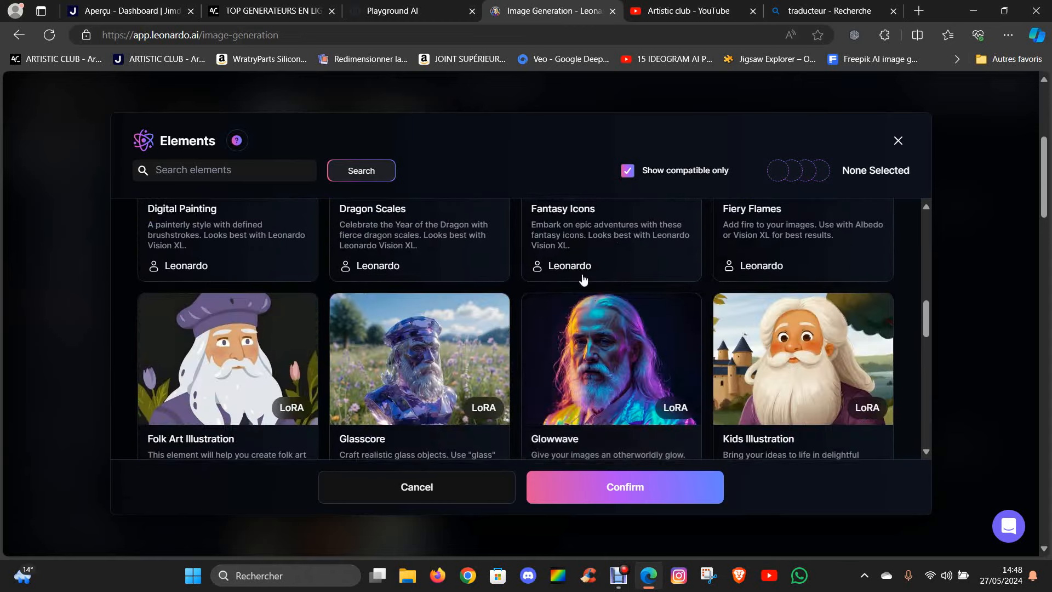
{"action": "left_click", "coordinate": [897, 140]}
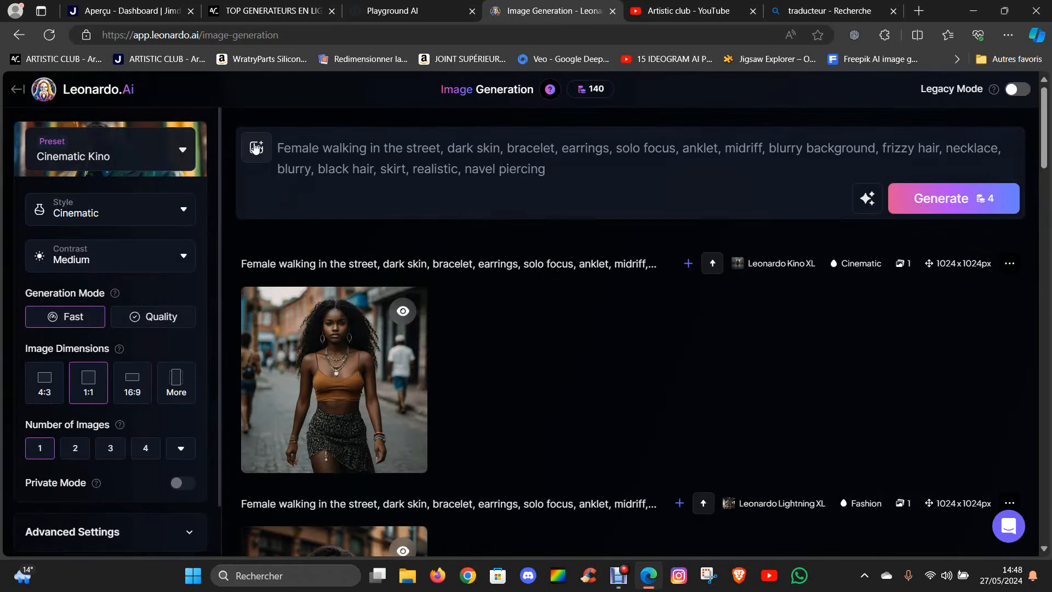
Step: Browse the uploads for a Style Reference and use the side-profile portrait of the cyborg woman on a dark background
{"action": "left_click", "coordinate": [257, 147]}
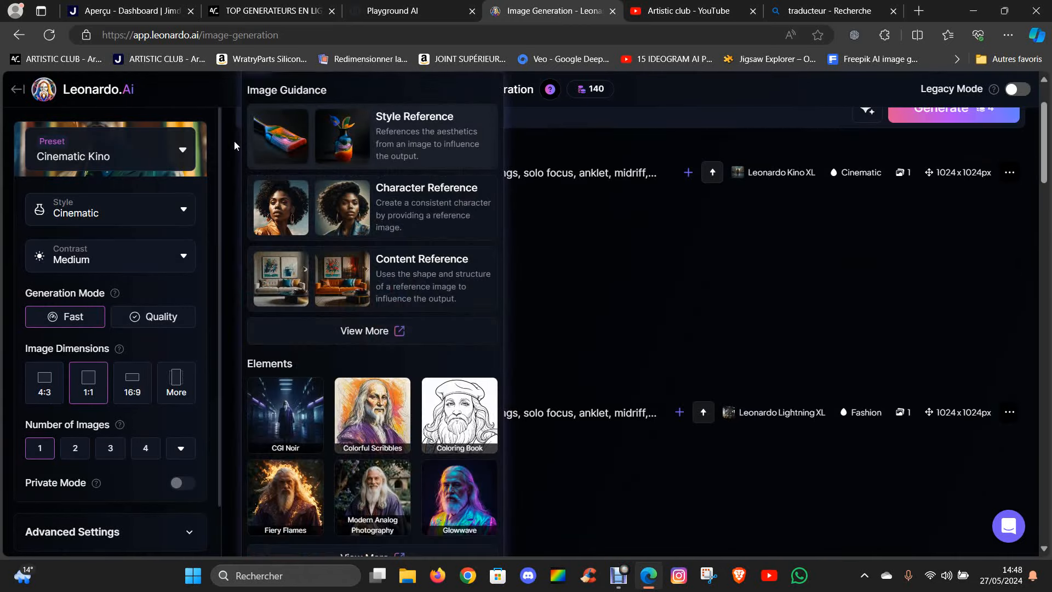
{"action": "left_click", "coordinate": [323, 140]}
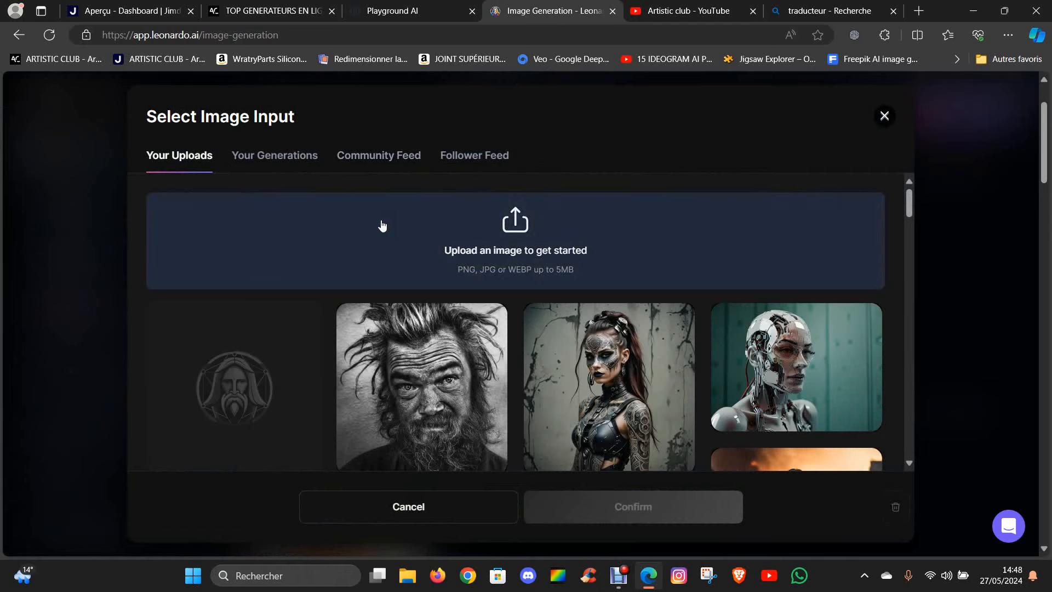
{"action": "scroll", "coordinate": [387, 231], "scroll_direction": "down", "scroll_amount": 4}
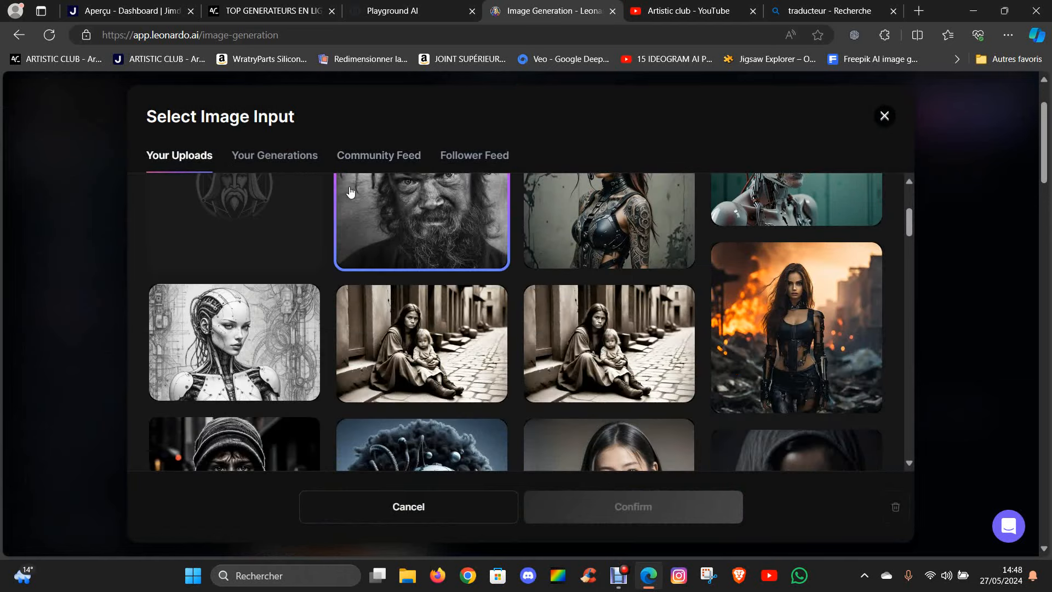
{"action": "scroll", "coordinate": [350, 203], "scroll_direction": "down", "scroll_amount": 6}
{"action": "scroll", "coordinate": [329, 248], "scroll_direction": "down", "scroll_amount": 3}
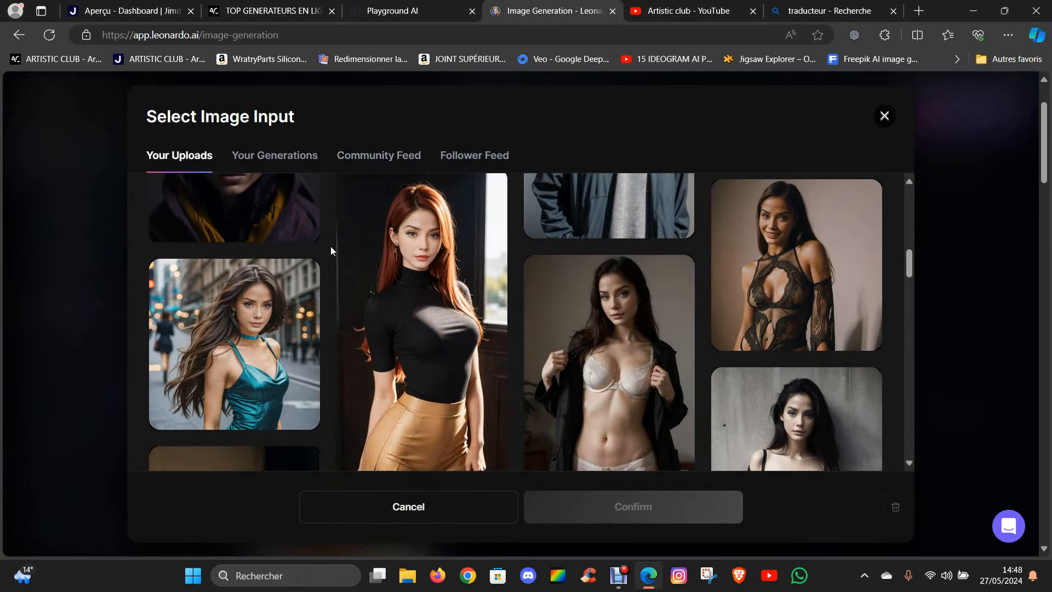
{"action": "scroll", "coordinate": [361, 249], "scroll_direction": "down", "scroll_amount": 4}
{"action": "scroll", "coordinate": [361, 252], "scroll_direction": "down", "scroll_amount": 6}
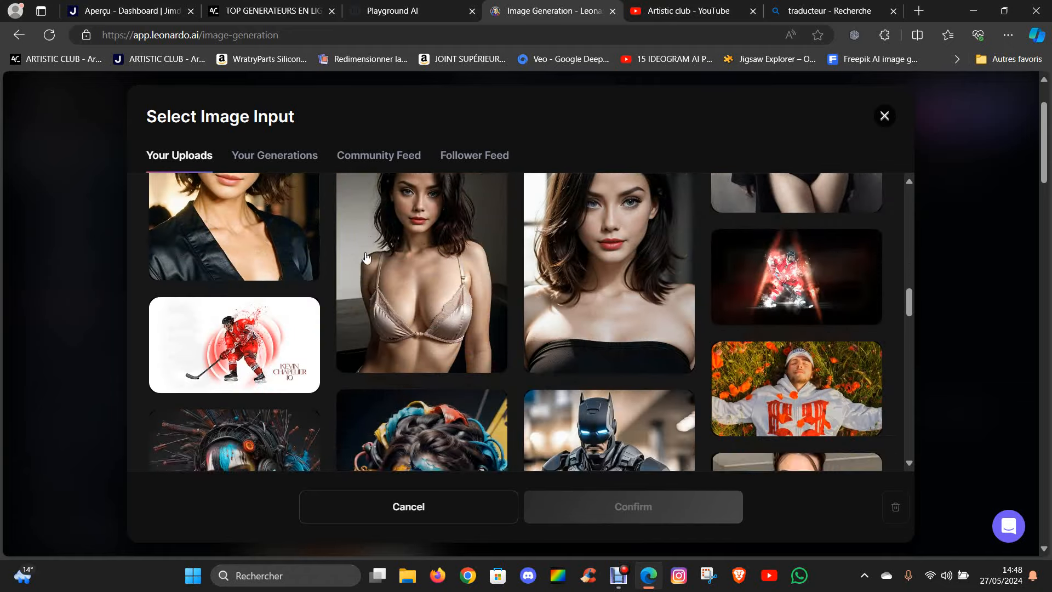
{"action": "scroll", "coordinate": [351, 251], "scroll_direction": "down", "scroll_amount": 2}
{"action": "scroll", "coordinate": [350, 249], "scroll_direction": "down", "scroll_amount": 5}
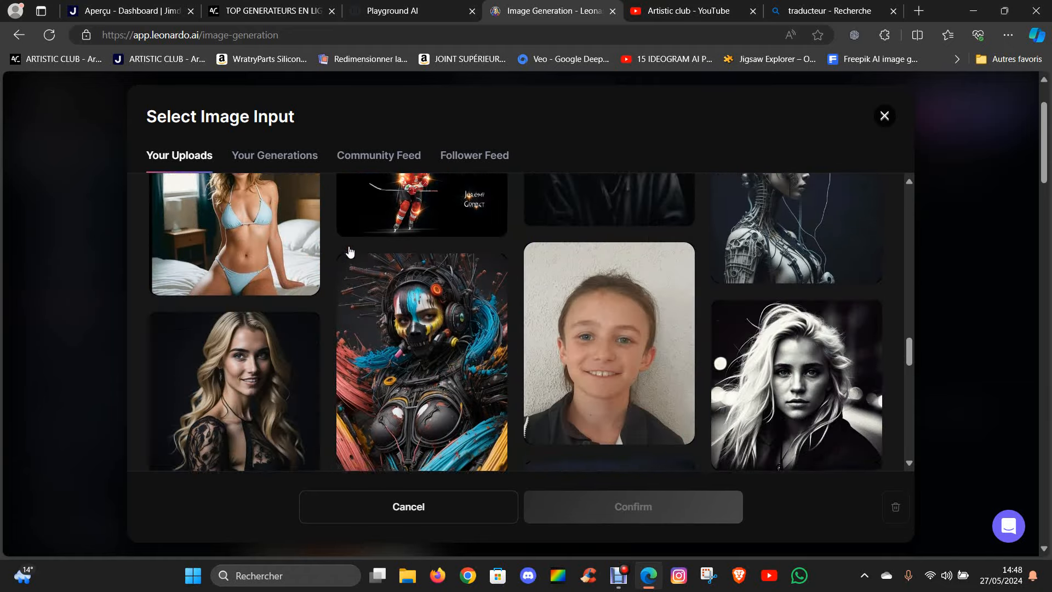
{"action": "scroll", "coordinate": [356, 251], "scroll_direction": "down", "scroll_amount": 2}
{"action": "scroll", "coordinate": [356, 252], "scroll_direction": "down", "scroll_amount": 2}
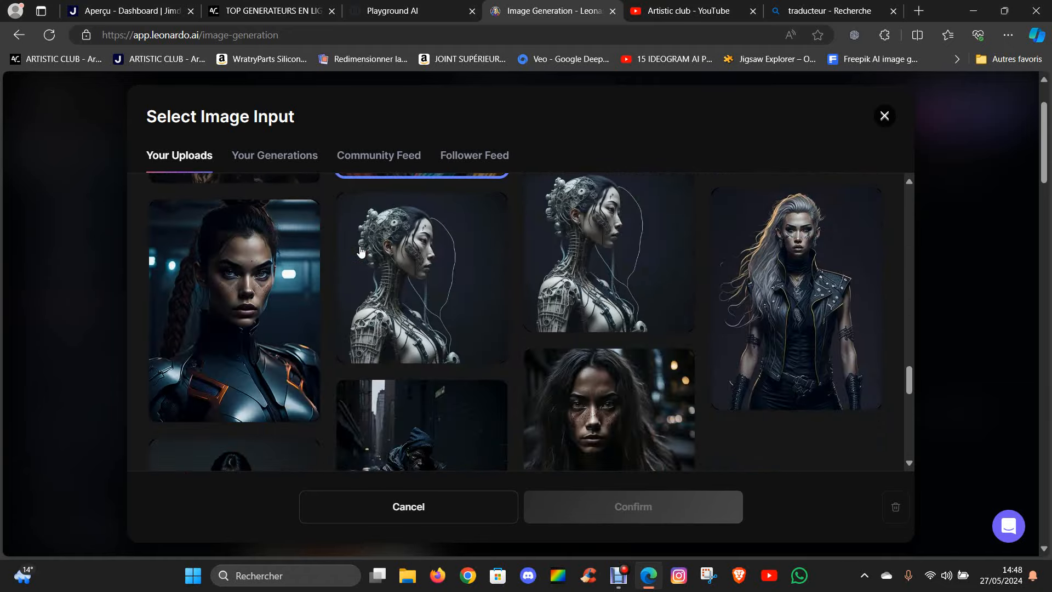
{"action": "left_click", "coordinate": [607, 252]}
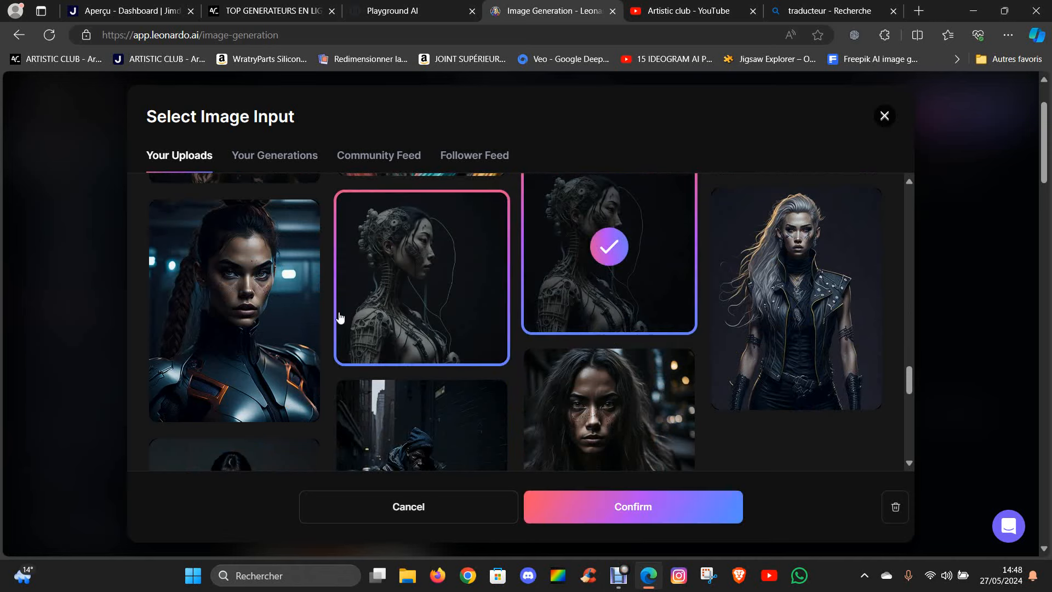
{"action": "left_click", "coordinate": [644, 499]}
Step: Generate an image from the street-walking female prompt guided by the cyborg portrait style reference
{"action": "scroll", "coordinate": [334, 356], "scroll_direction": "up", "scroll_amount": 2}
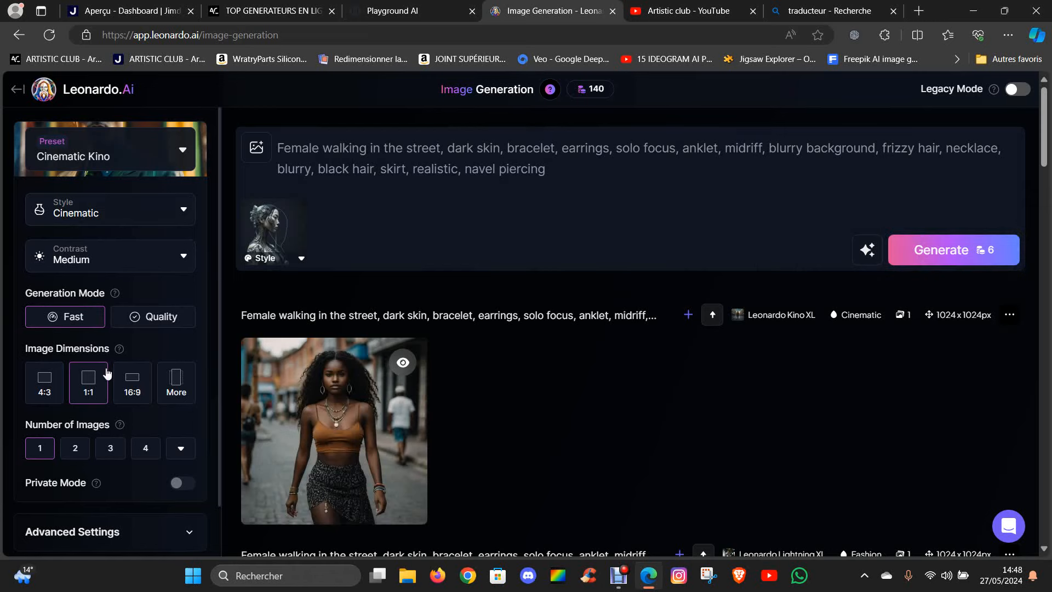
{"action": "scroll", "coordinate": [149, 439], "scroll_direction": "down", "scroll_amount": 3}
{"action": "scroll", "coordinate": [147, 453], "scroll_direction": "up", "scroll_amount": 1}
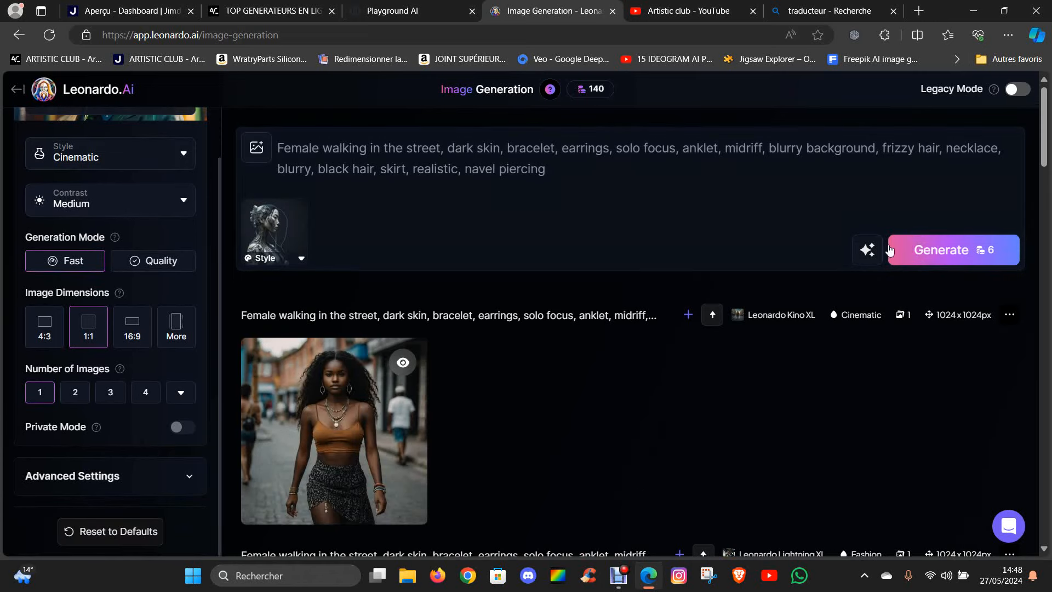
{"action": "left_click", "coordinate": [935, 258]}
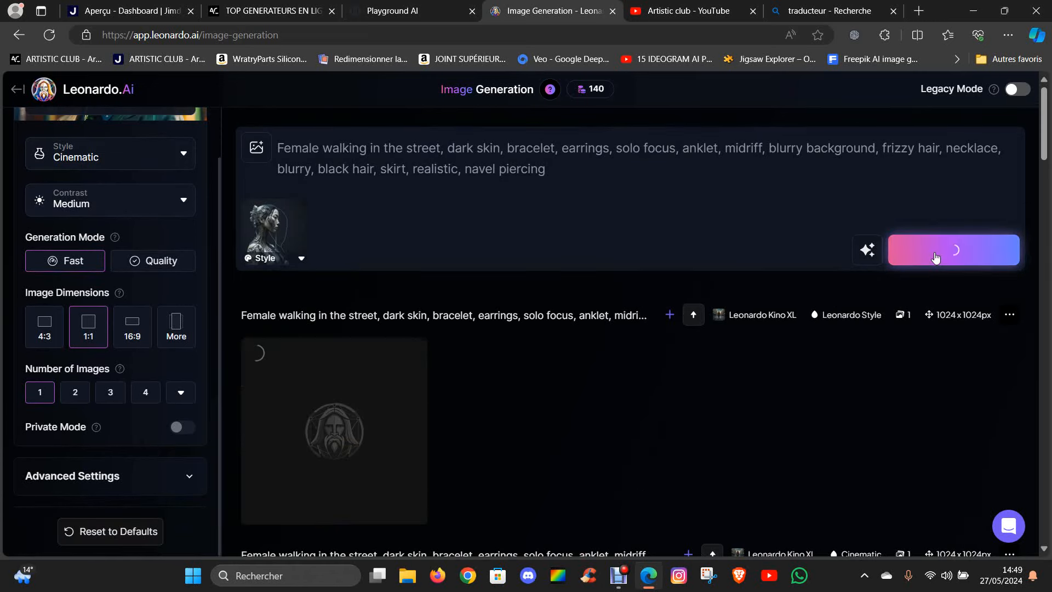
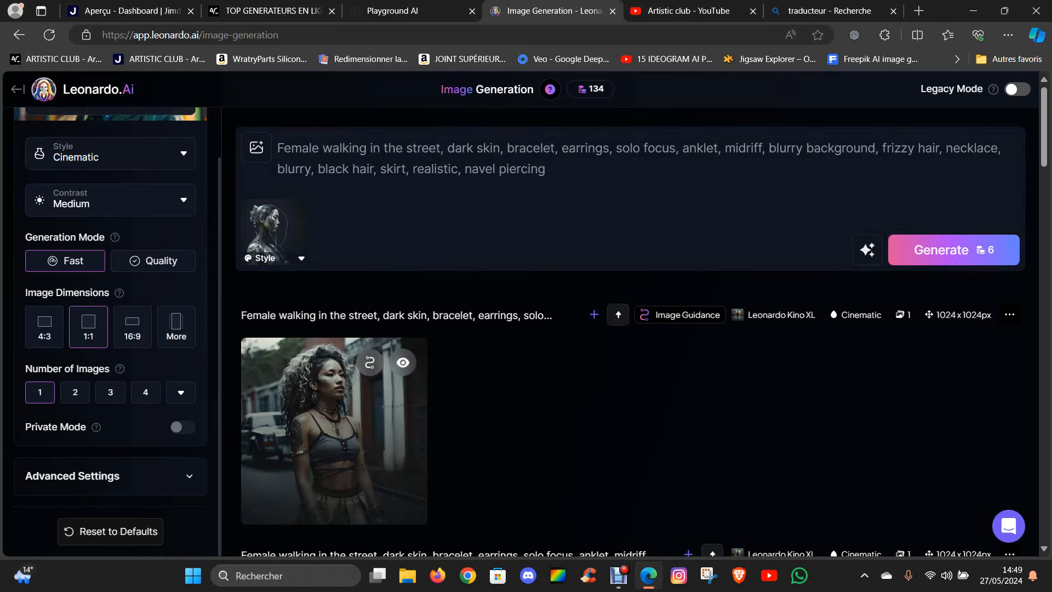
Step: Compare the cyborg style reference with the newly generated image, viewing the result enlarged and closing it
{"action": "left_click", "coordinate": [279, 231]}
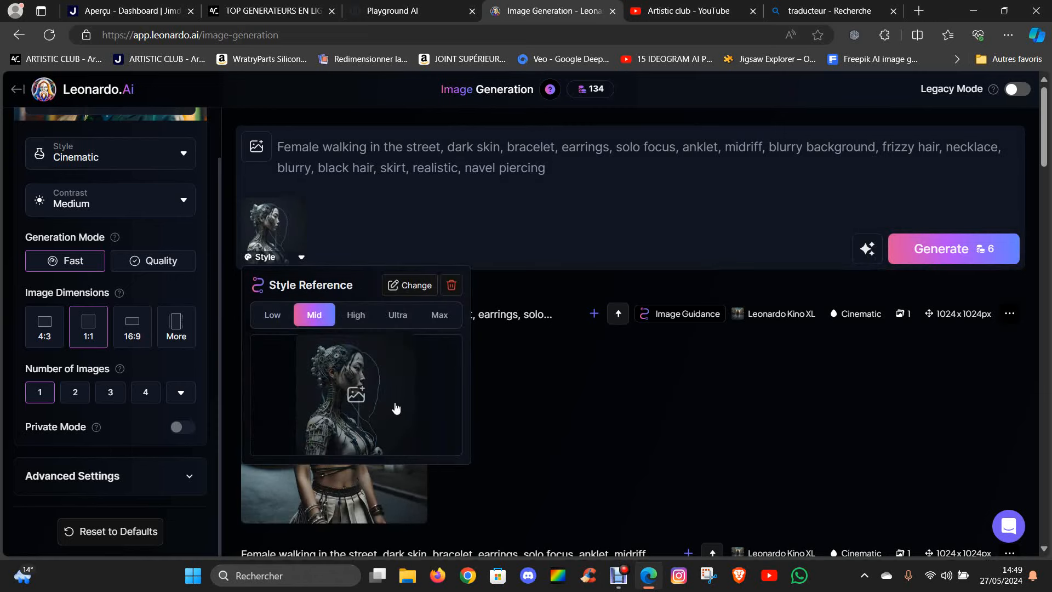
{"action": "scroll", "coordinate": [364, 319], "scroll_direction": "down", "scroll_amount": 2}
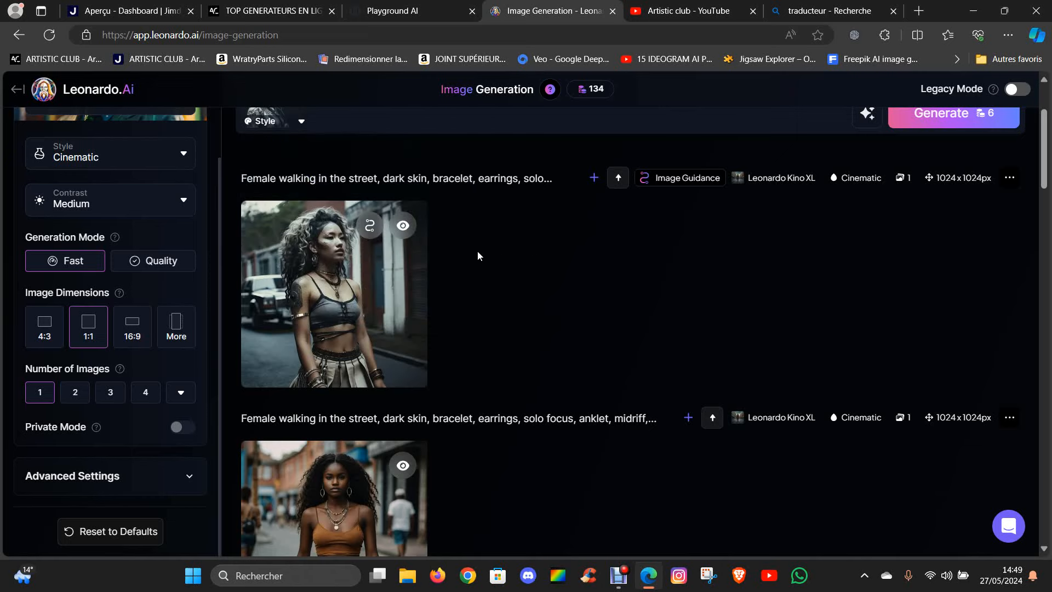
{"action": "left_click", "coordinate": [347, 268]}
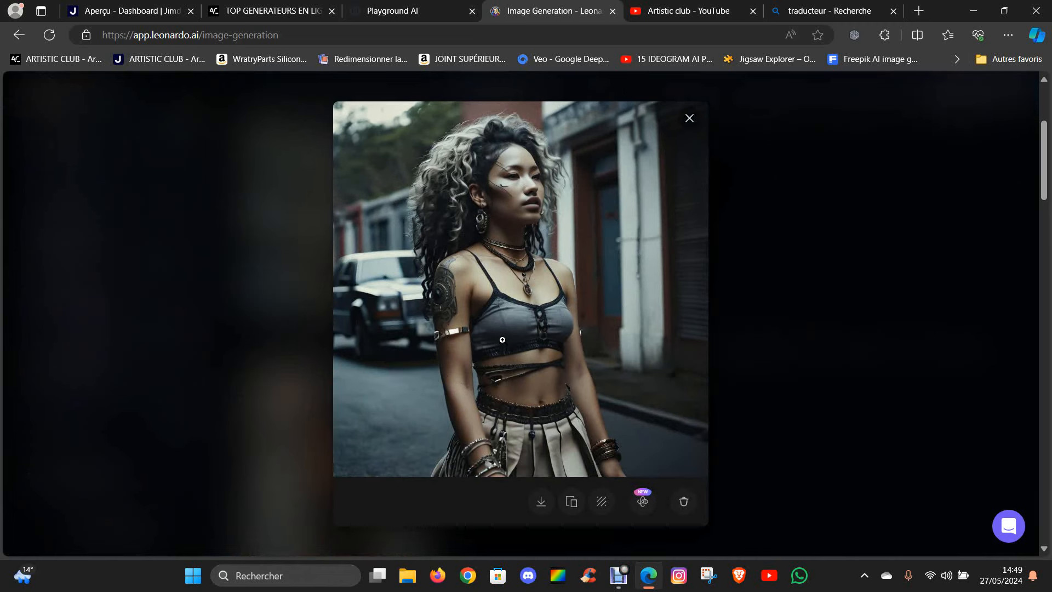
{"action": "left_click", "coordinate": [689, 119]}
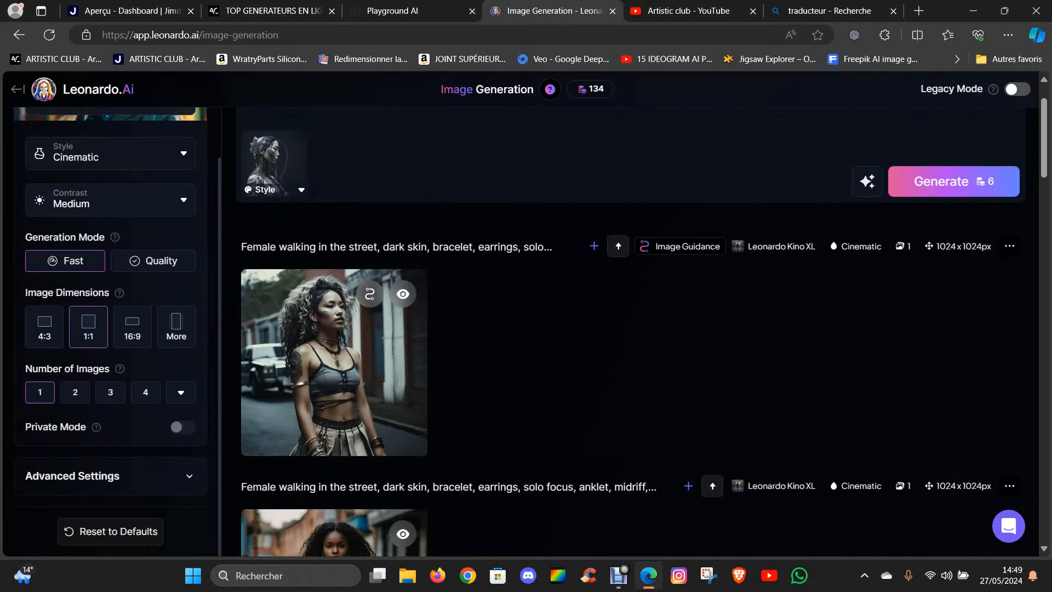
Step: Remove the cyborg style reference and use the uploaded image of the tattooed, braided woman in black leather as Style Reference instead
{"action": "left_click", "coordinate": [302, 190]}
{"action": "left_click", "coordinate": [458, 221]}
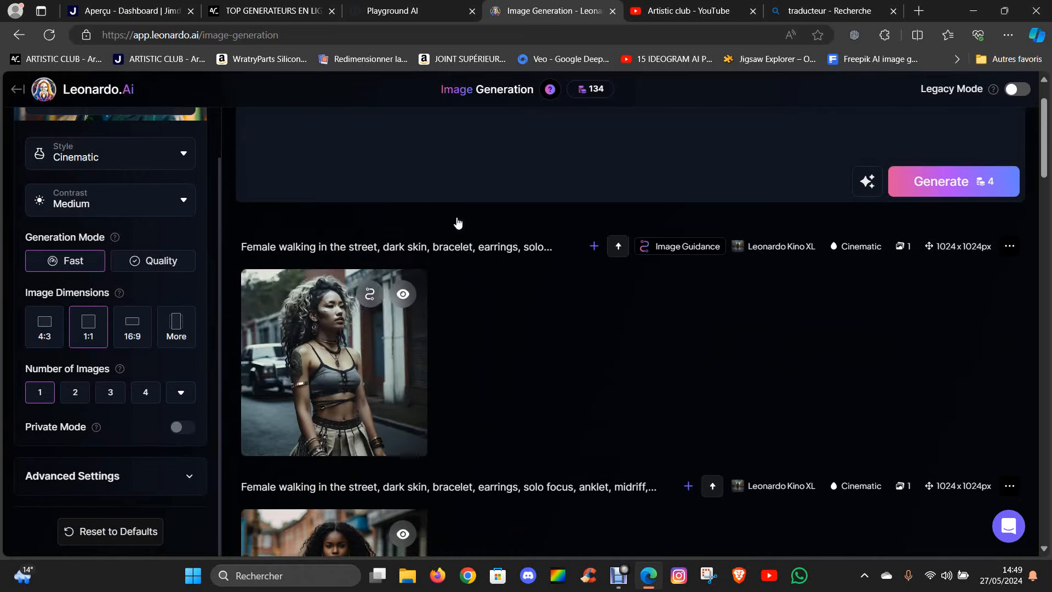
{"action": "scroll", "coordinate": [391, 282], "scroll_direction": "up", "scroll_amount": 3}
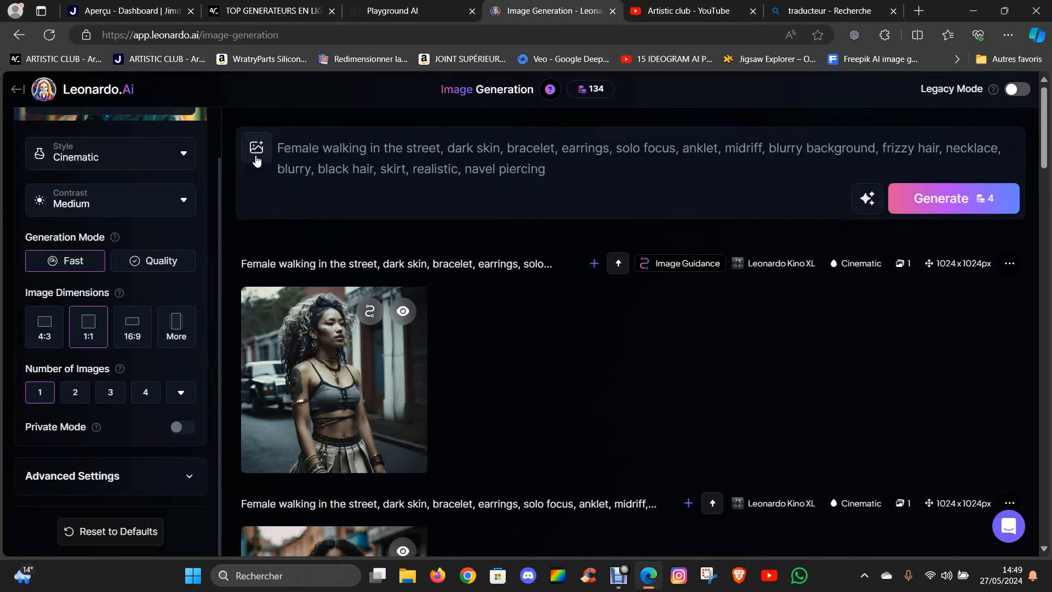
{"action": "scroll", "coordinate": [259, 149], "scroll_direction": "down", "scroll_amount": 3}
{"action": "left_click", "coordinate": [369, 219]}
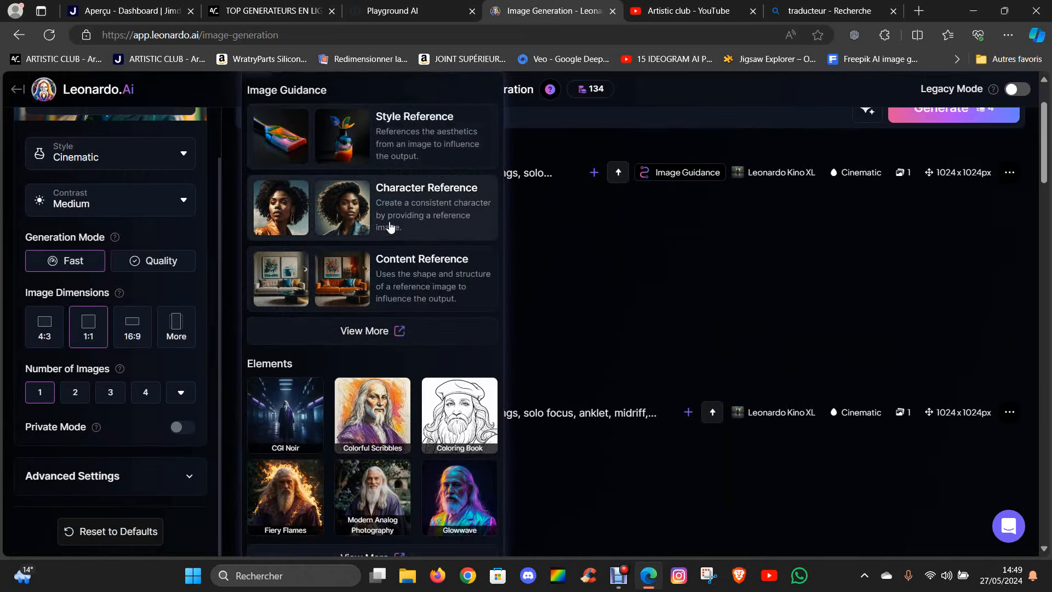
{"action": "left_click", "coordinate": [345, 142]}
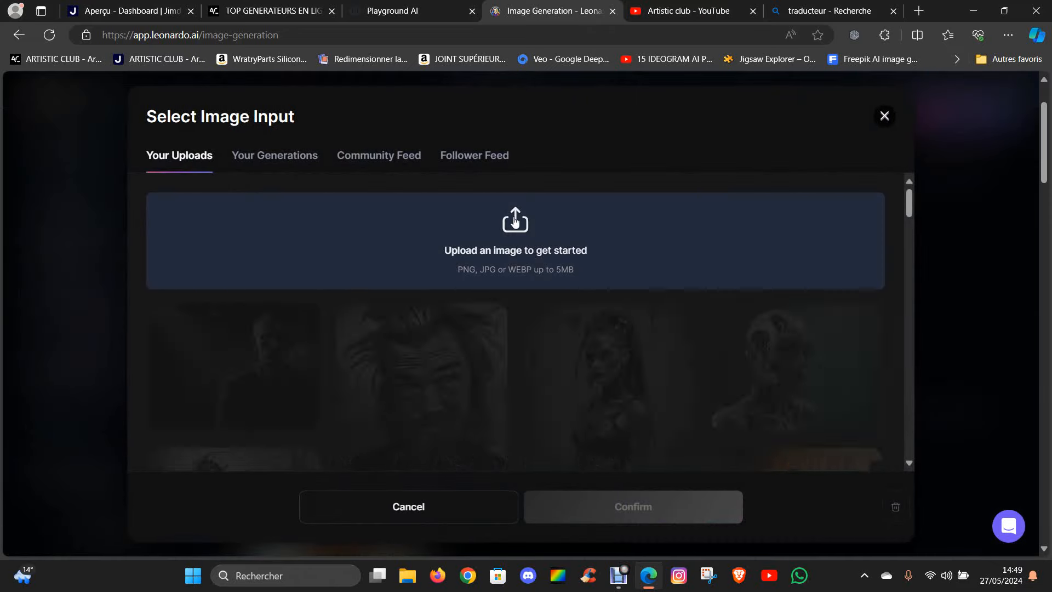
{"action": "scroll", "coordinate": [493, 266], "scroll_direction": "down", "scroll_amount": 1}
{"action": "scroll", "coordinate": [493, 266], "scroll_direction": "down", "scroll_amount": 3}
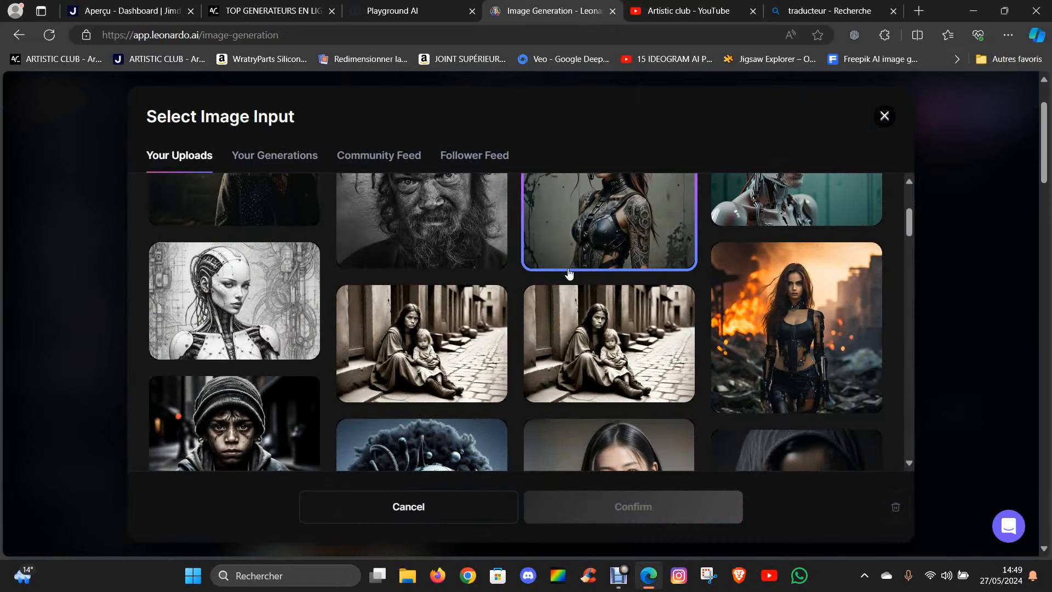
{"action": "scroll", "coordinate": [564, 273], "scroll_direction": "up", "scroll_amount": 3}
{"action": "left_click", "coordinate": [629, 287]}
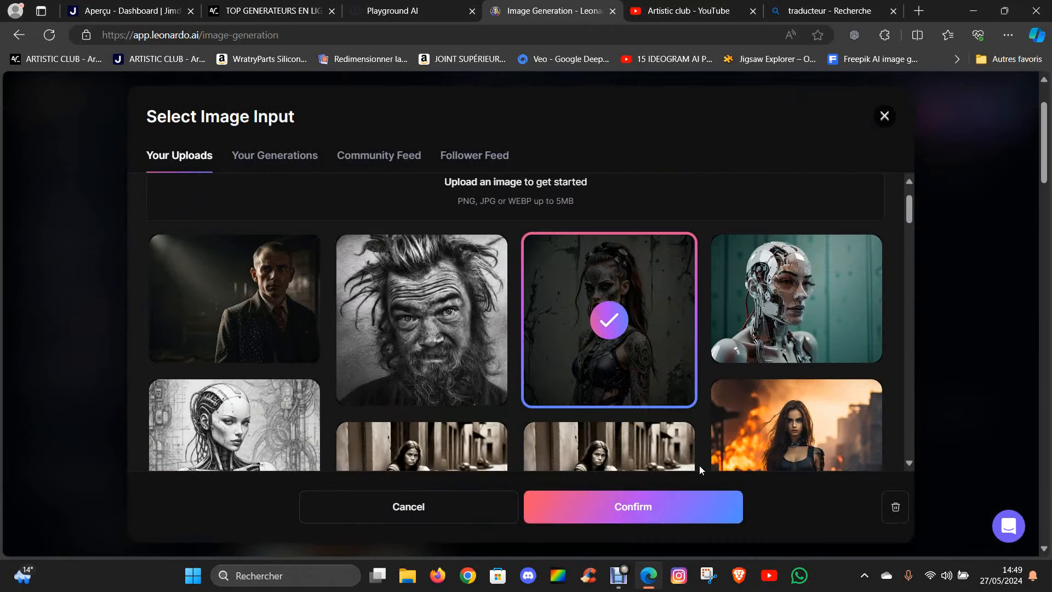
{"action": "left_click", "coordinate": [662, 513]}
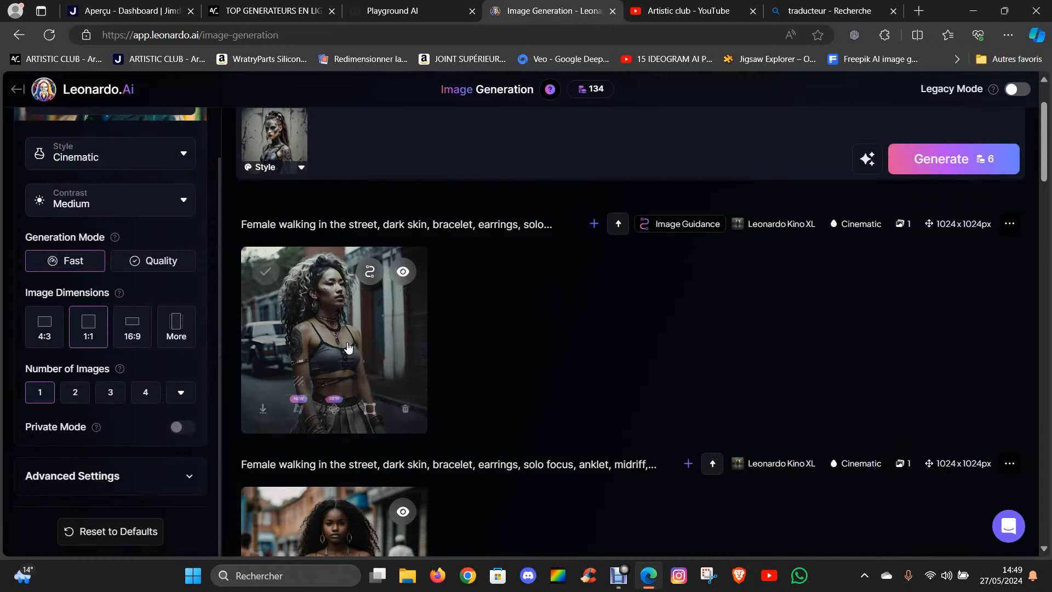
Step: Generate an image with the tattooed woman as style reference and compare it with the reference preview
{"action": "scroll", "coordinate": [334, 340], "scroll_direction": "up", "scroll_amount": 2}
{"action": "left_click", "coordinate": [934, 255]}
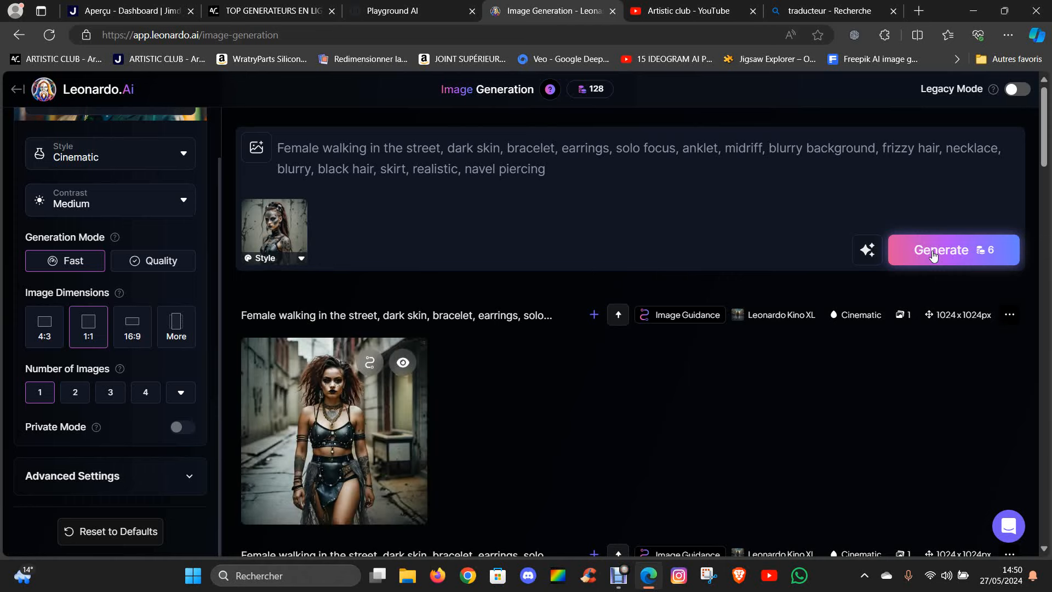
{"action": "mouse_move", "coordinate": [277, 232]}
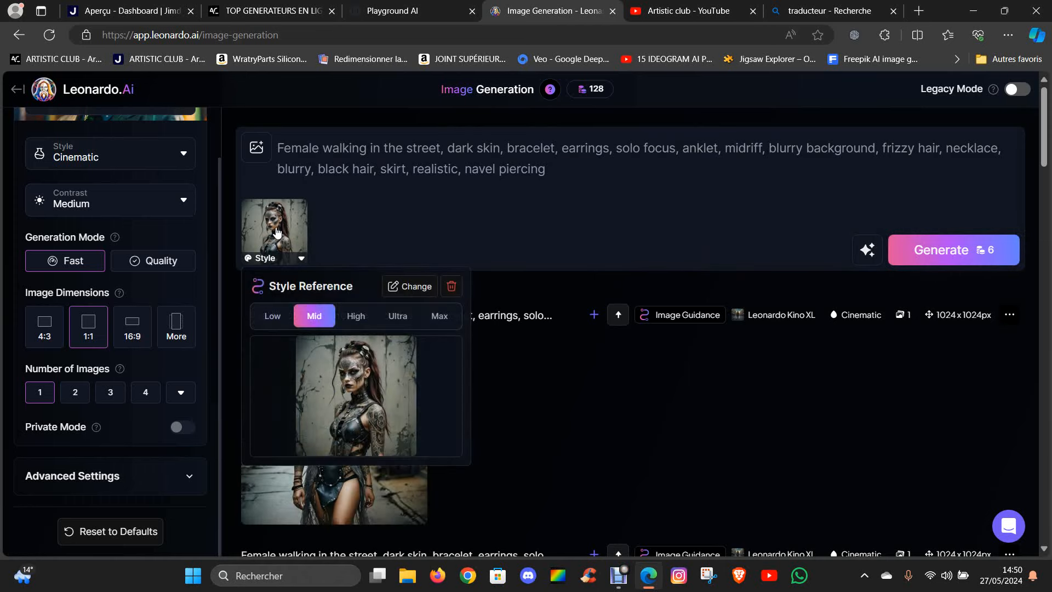
{"action": "scroll", "coordinate": [364, 382], "scroll_direction": "down", "scroll_amount": 1}
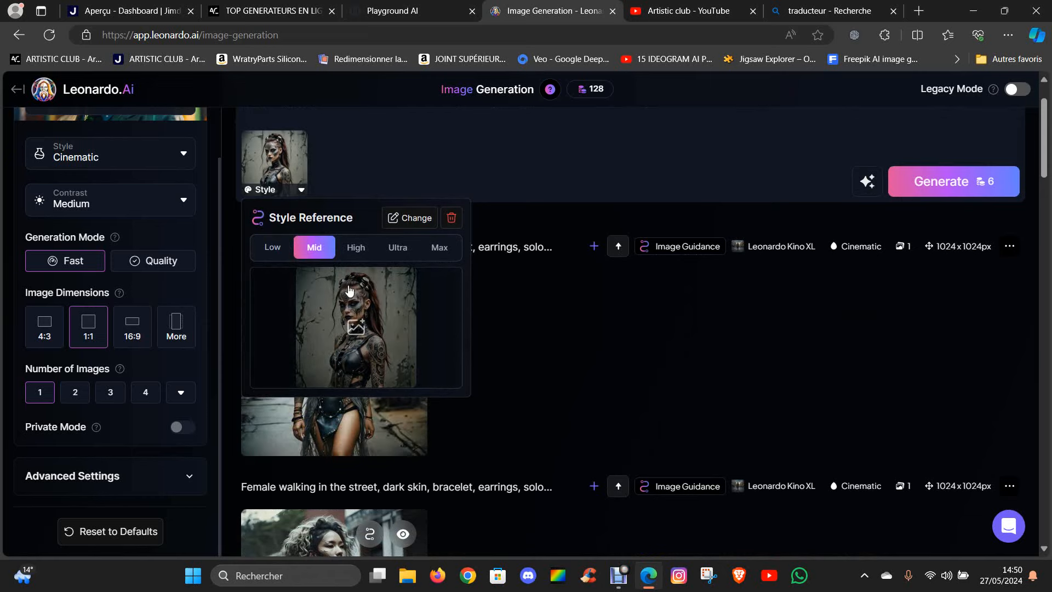
{"action": "left_click", "coordinate": [538, 316]}
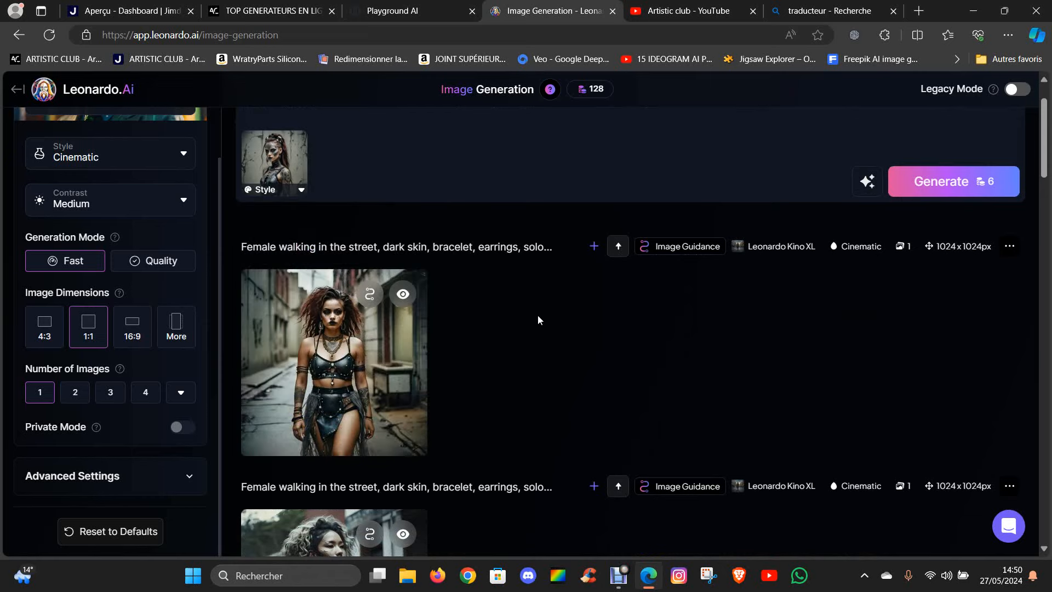
Step: Inspect the new image of the woman in black leather at full size and close it
{"action": "left_click", "coordinate": [348, 346]}
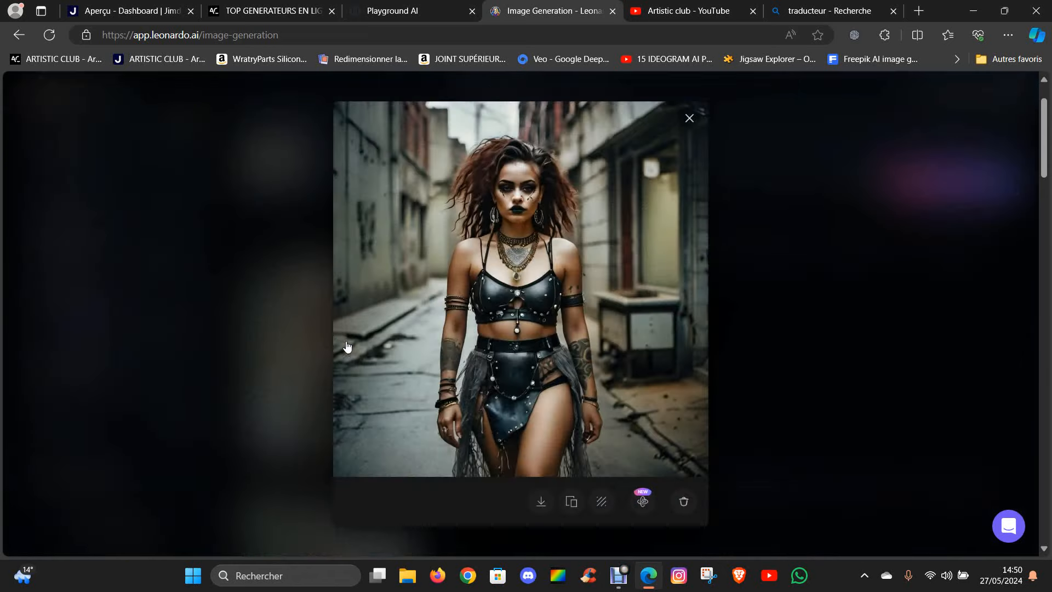
{"action": "left_click", "coordinate": [521, 204]}
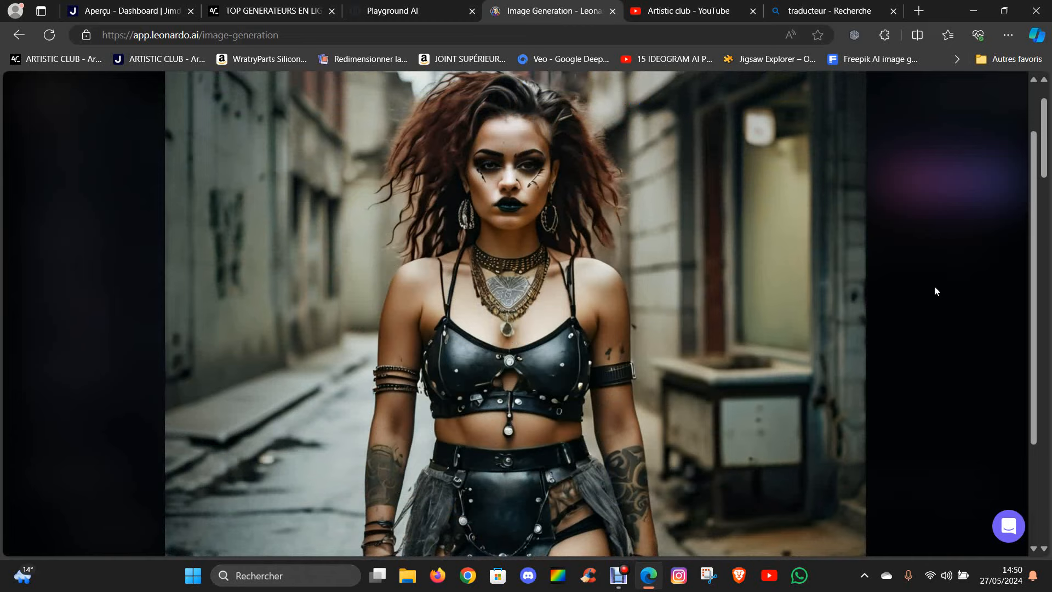
{"action": "left_click", "coordinate": [934, 290]}
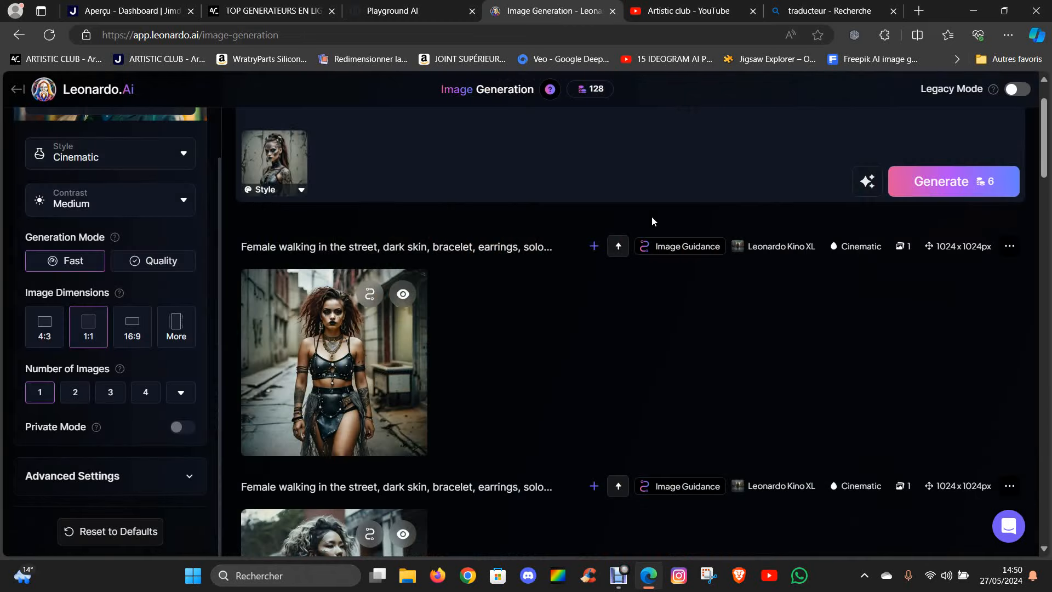
Step: Inspect the earlier image of the woman in the orange top at full size and close it
{"action": "scroll", "coordinate": [429, 383], "scroll_direction": "down", "scroll_amount": 10}
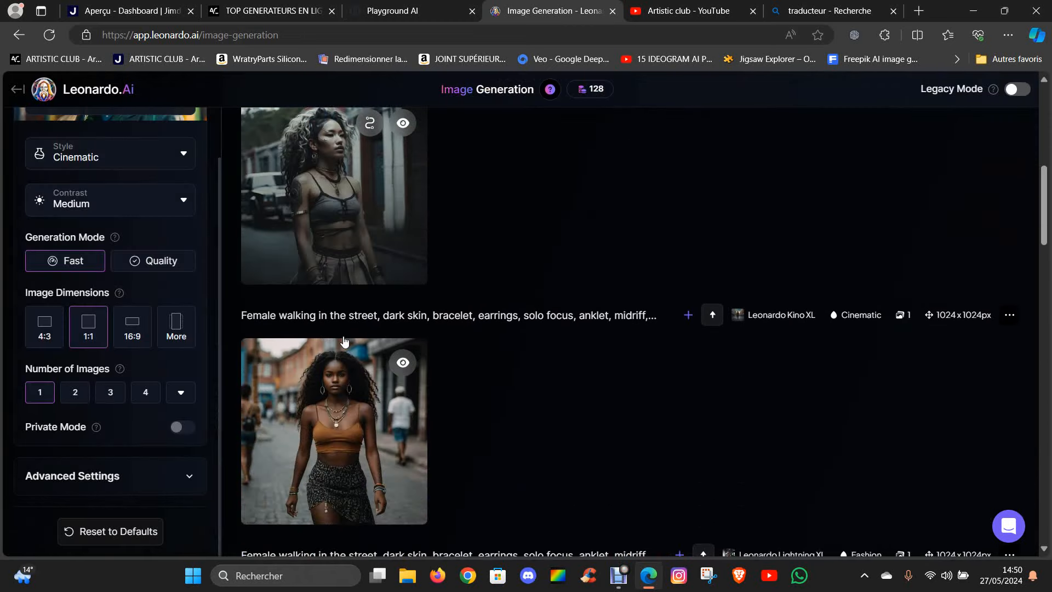
{"action": "left_click", "coordinate": [359, 265]}
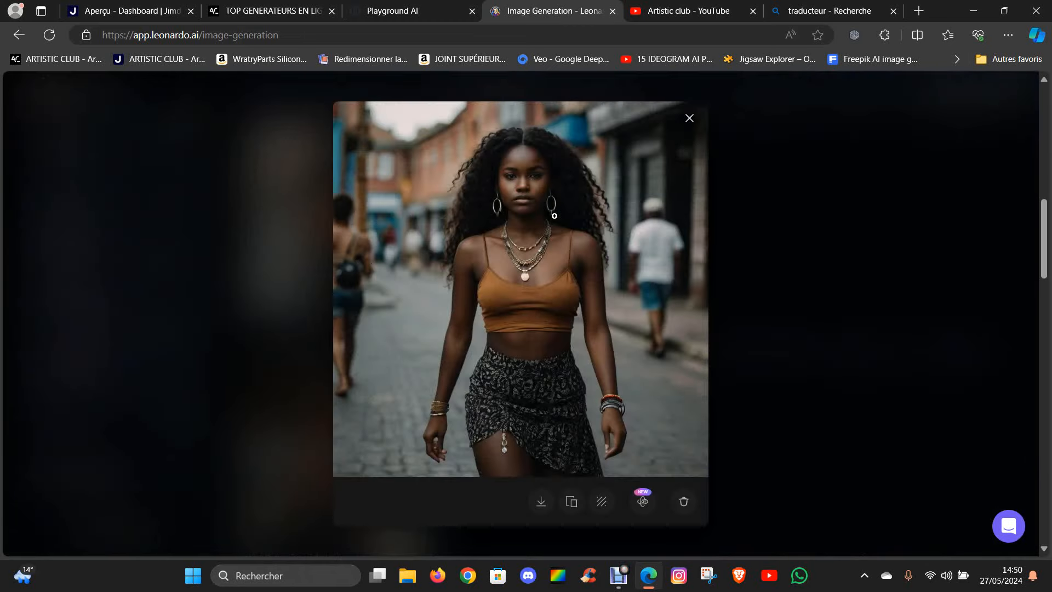
{"action": "left_click", "coordinate": [541, 226]}
{"action": "scroll", "coordinate": [515, 314], "scroll_direction": "down", "scroll_amount": 3}
{"action": "scroll", "coordinate": [514, 314], "scroll_direction": "up", "scroll_amount": 3}
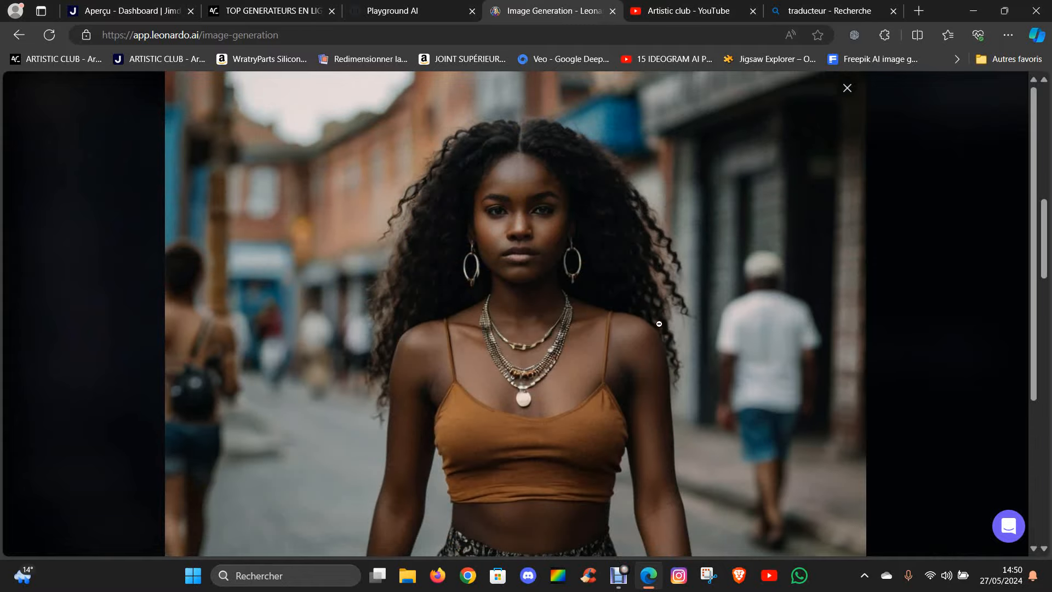
{"action": "left_click", "coordinate": [1001, 301]}
Step: Inspect the earlier Fashion-style image of the woman in the black top and skirt at full size and close it
{"action": "scroll", "coordinate": [439, 269], "scroll_direction": "down", "scroll_amount": 4}
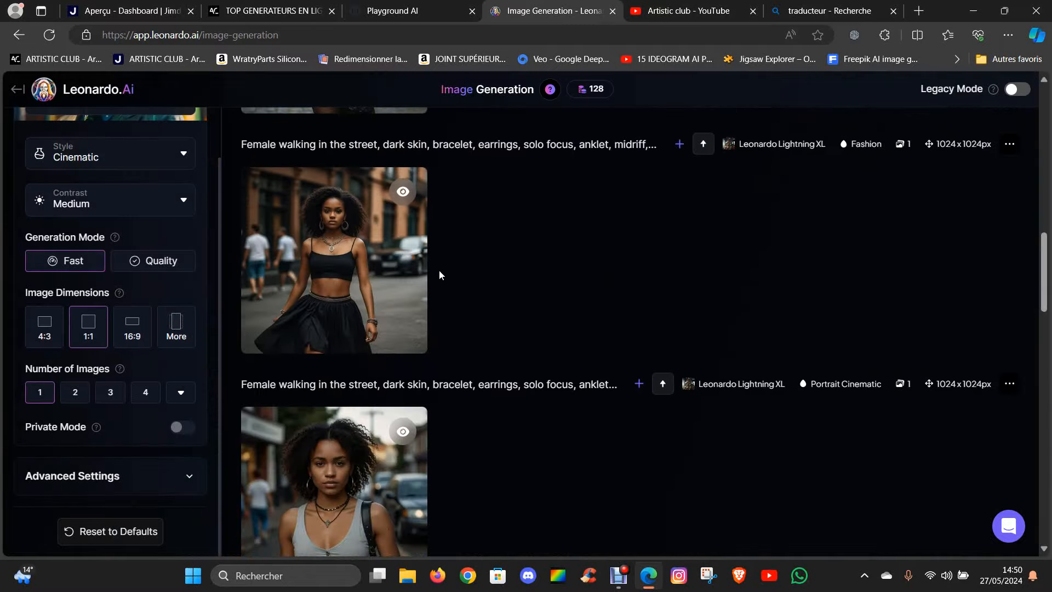
{"action": "left_click", "coordinate": [356, 241]}
{"action": "left_click", "coordinate": [511, 252]}
{"action": "scroll", "coordinate": [930, 326], "scroll_direction": "down", "scroll_amount": 3}
{"action": "scroll", "coordinate": [930, 326], "scroll_direction": "up", "scroll_amount": 3}
{"action": "left_click", "coordinate": [930, 326]}
{"action": "scroll", "coordinate": [540, 320], "scroll_direction": "down", "scroll_amount": 5}
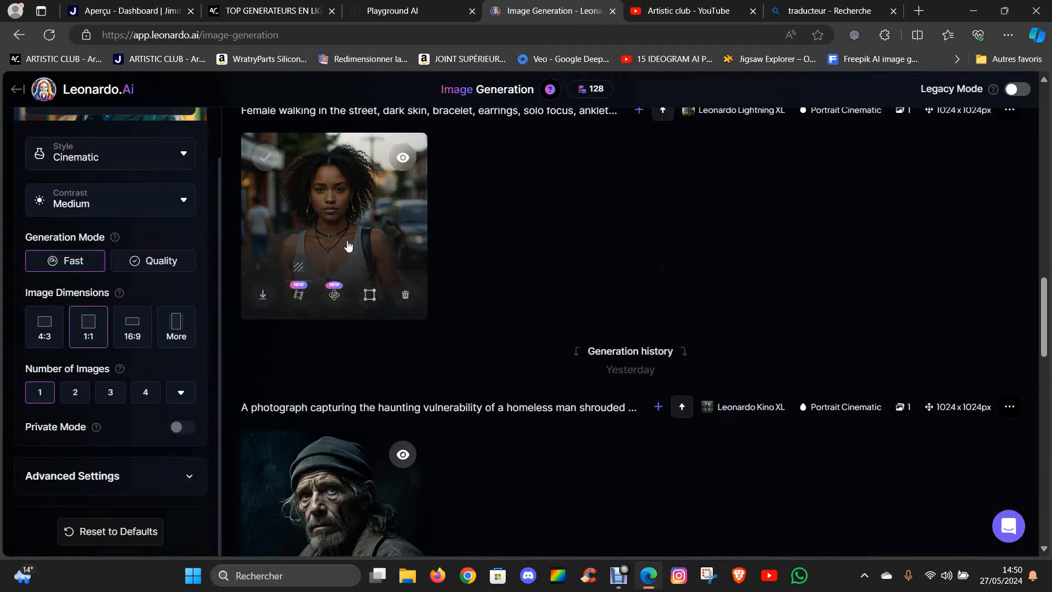
Step: Inspect the earlier Portrait Cinematic image of the woman in the street and close it
{"action": "left_click", "coordinate": [349, 244]}
{"action": "left_click", "coordinate": [879, 310]}
{"action": "scroll", "coordinate": [729, 354], "scroll_direction": "up", "scroll_amount": 5}
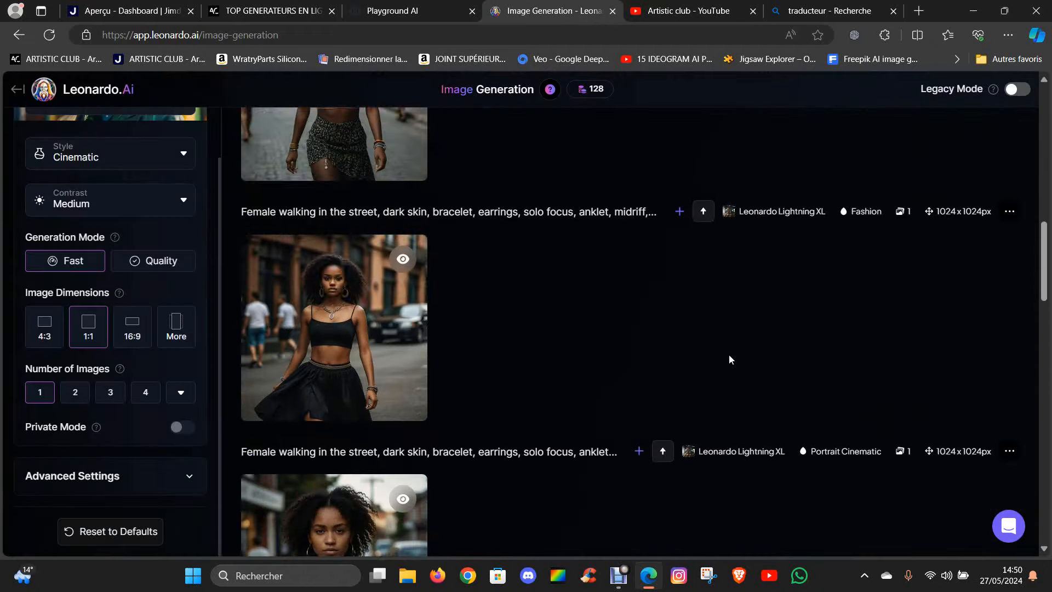
Step: Inspect the image of the woman in black leather at full size once more, from outfit to face, and close it
{"action": "scroll", "coordinate": [407, 311], "scroll_direction": "up", "scroll_amount": 3}
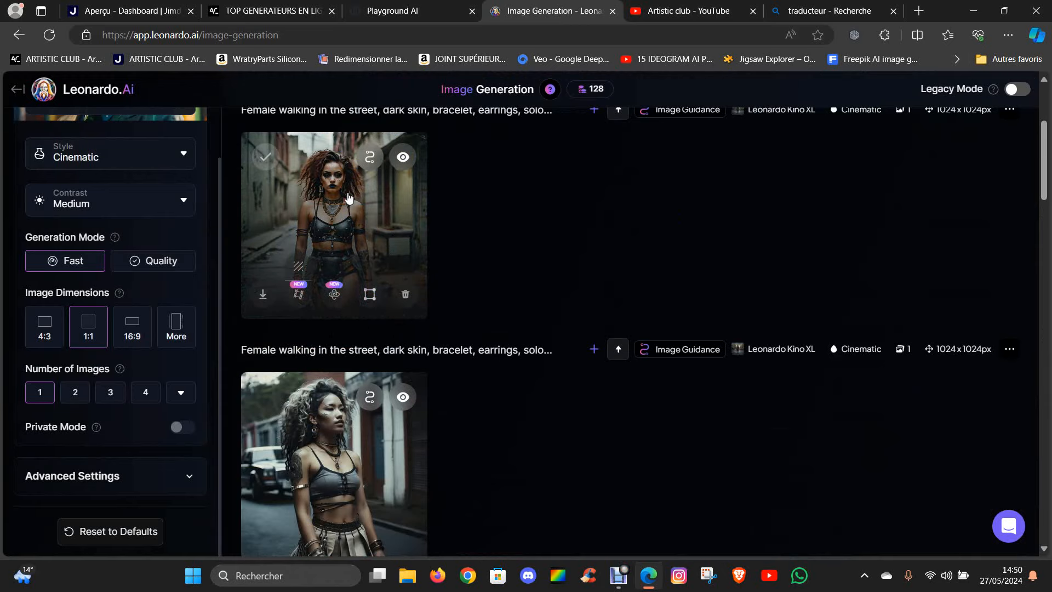
{"action": "left_click", "coordinate": [398, 234]}
{"action": "left_click", "coordinate": [557, 262]}
{"action": "scroll", "coordinate": [608, 320], "scroll_direction": "down", "scroll_amount": 3}
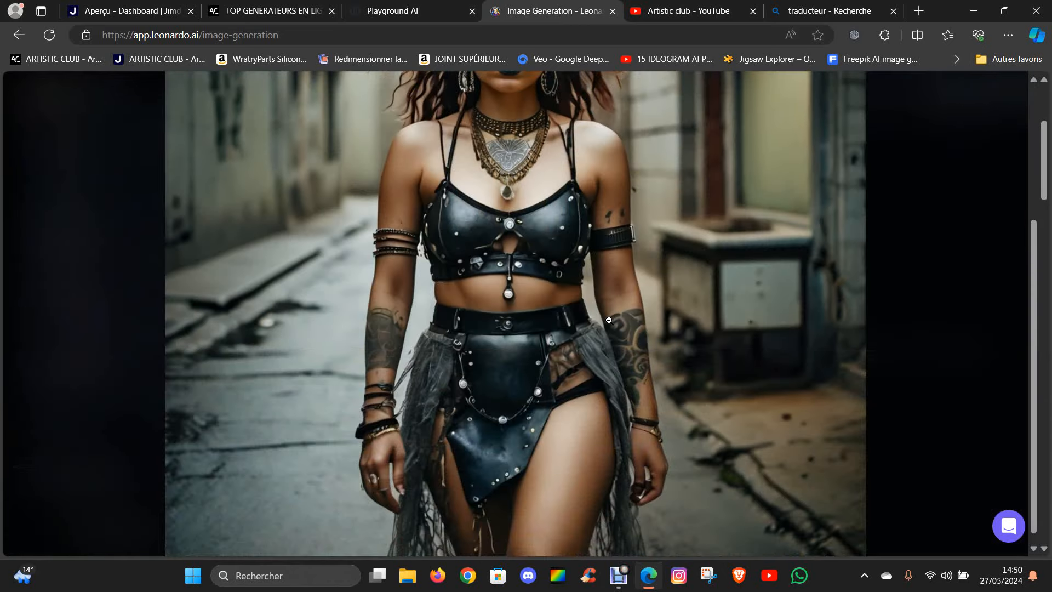
{"action": "left_click", "coordinate": [610, 366]}
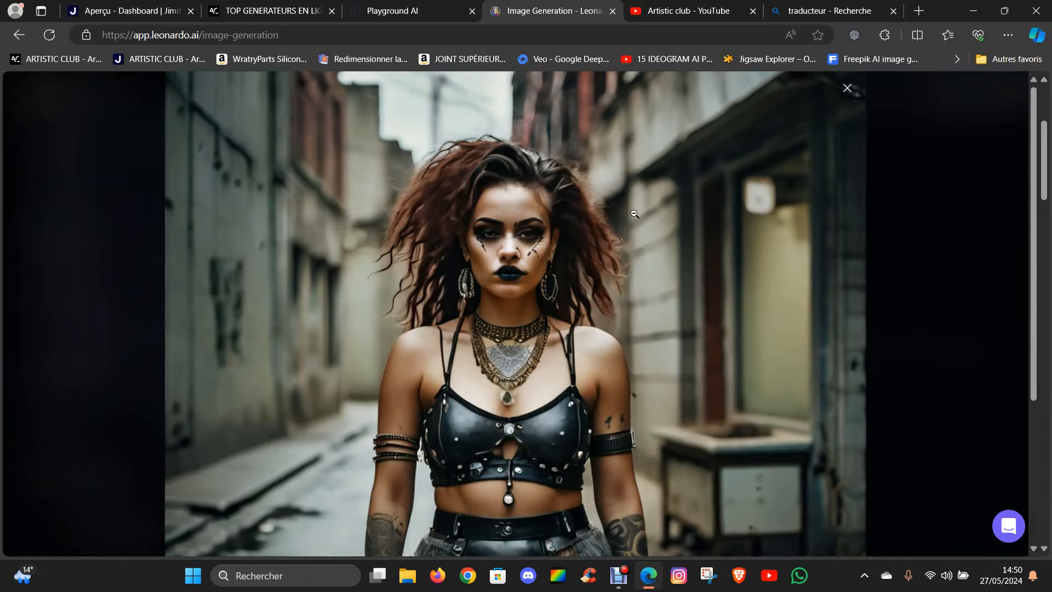
{"action": "left_click", "coordinate": [847, 90]}
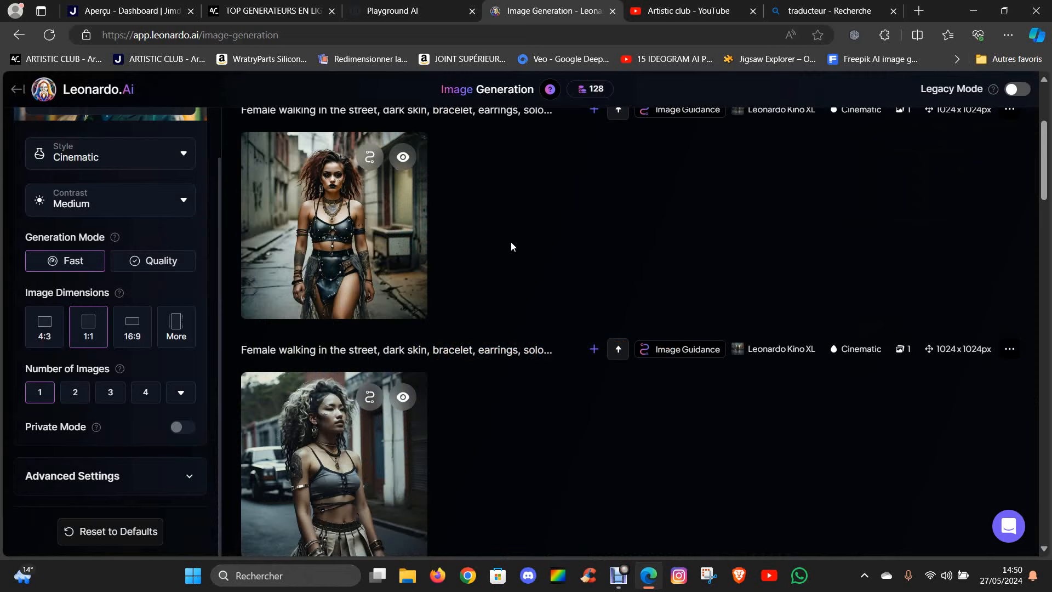
Step: Remove the tattooed woman's style reference from the prompt
{"action": "scroll", "coordinate": [550, 258], "scroll_direction": "up", "scroll_amount": 4}
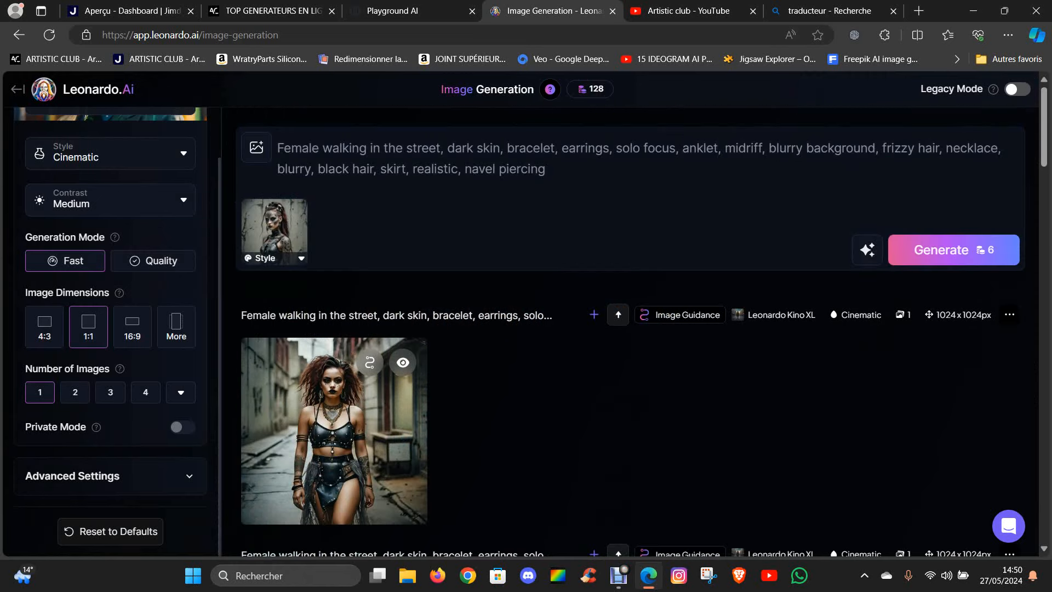
{"action": "left_click", "coordinate": [284, 227]}
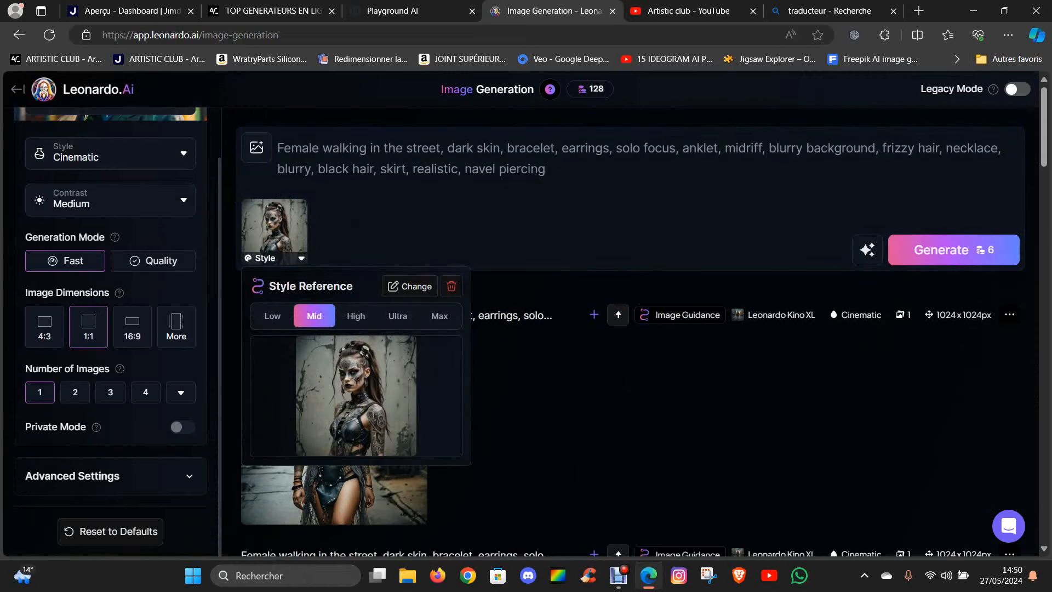
{"action": "left_click", "coordinate": [450, 286]}
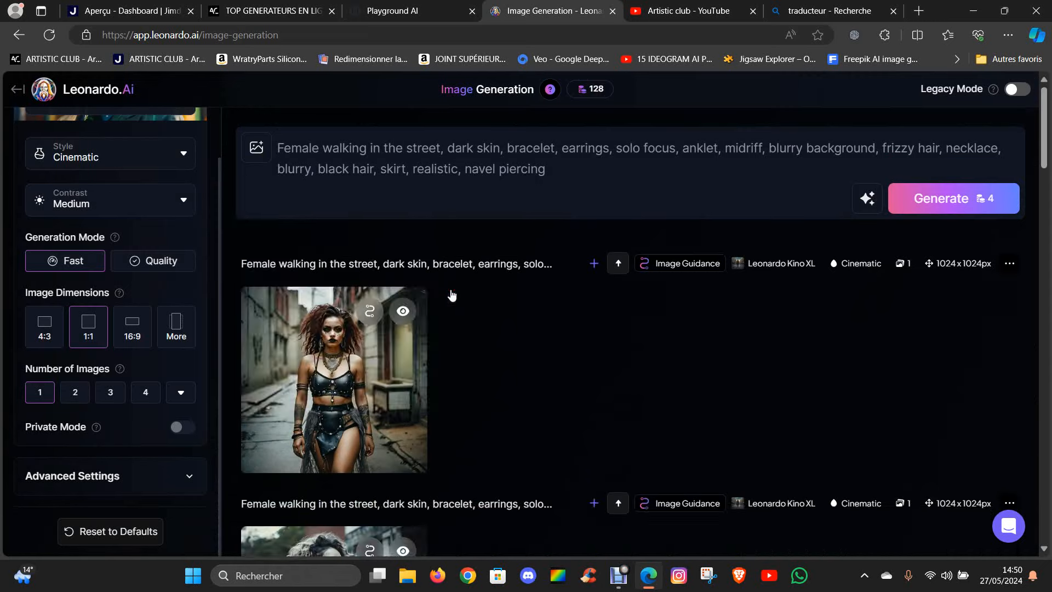
Step: Add the dark portrait of the hooded face from the uploads as a new Style Reference
{"action": "left_click", "coordinate": [265, 158]}
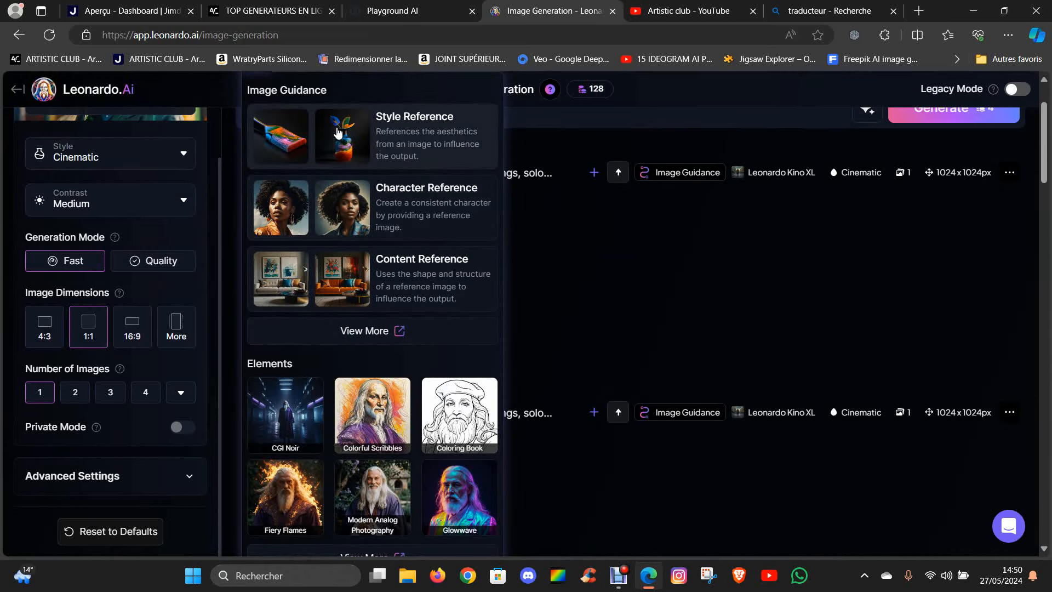
{"action": "left_click", "coordinate": [338, 133]}
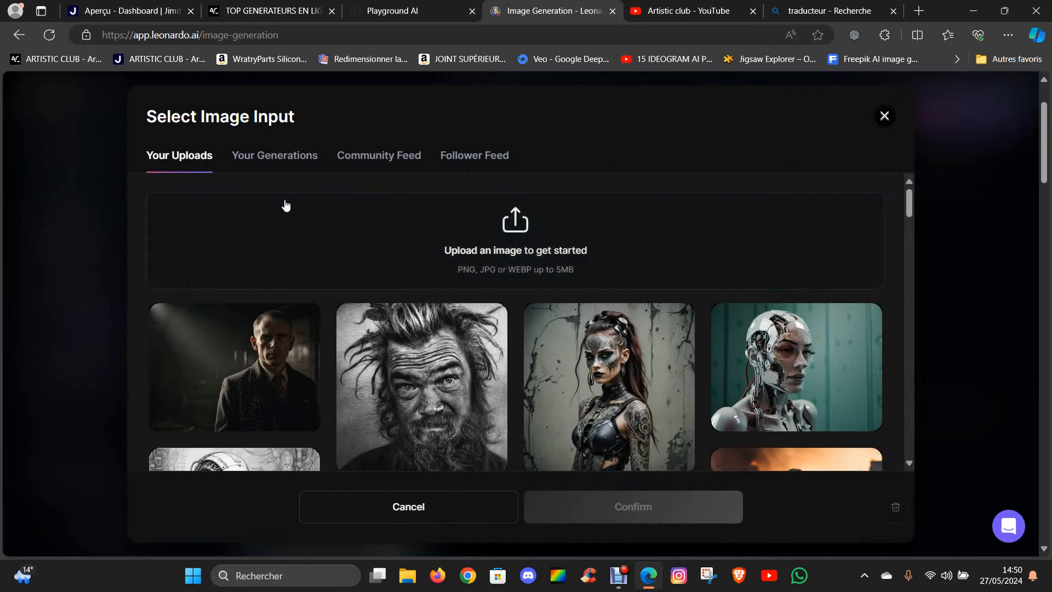
{"action": "scroll", "coordinate": [351, 296], "scroll_direction": "down", "scroll_amount": 10}
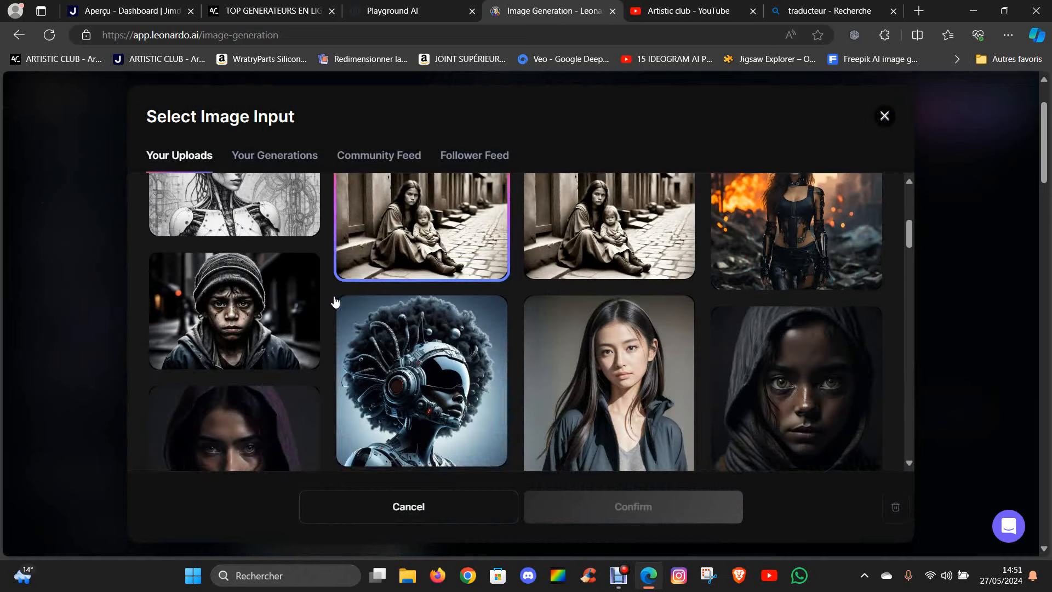
{"action": "scroll", "coordinate": [521, 254], "scroll_direction": "up", "scroll_amount": 10}
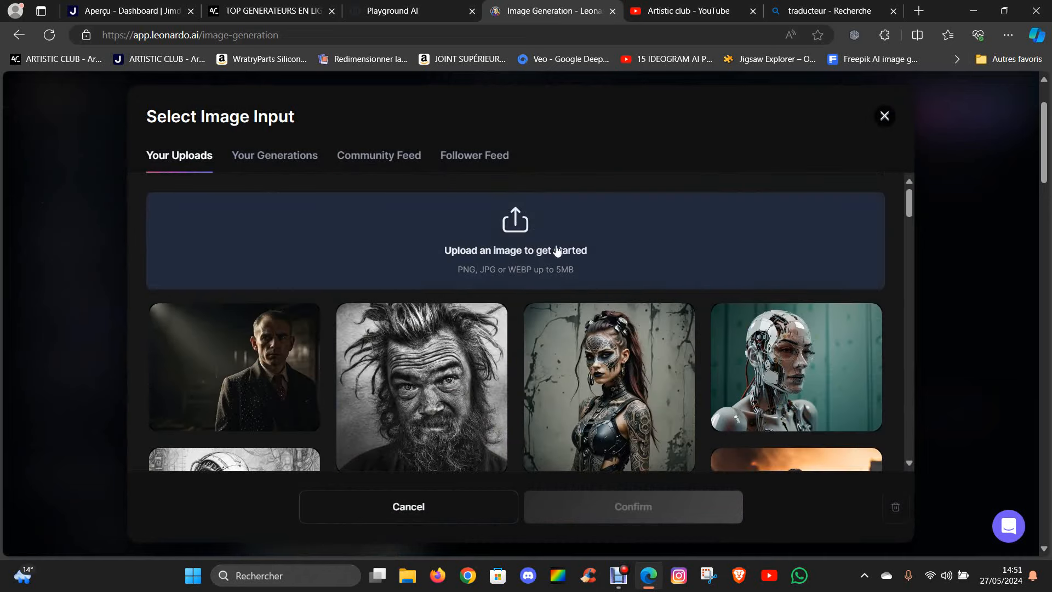
{"action": "scroll", "coordinate": [422, 329], "scroll_direction": "down", "scroll_amount": 5}
{"action": "scroll", "coordinate": [340, 307], "scroll_direction": "down", "scroll_amount": 5}
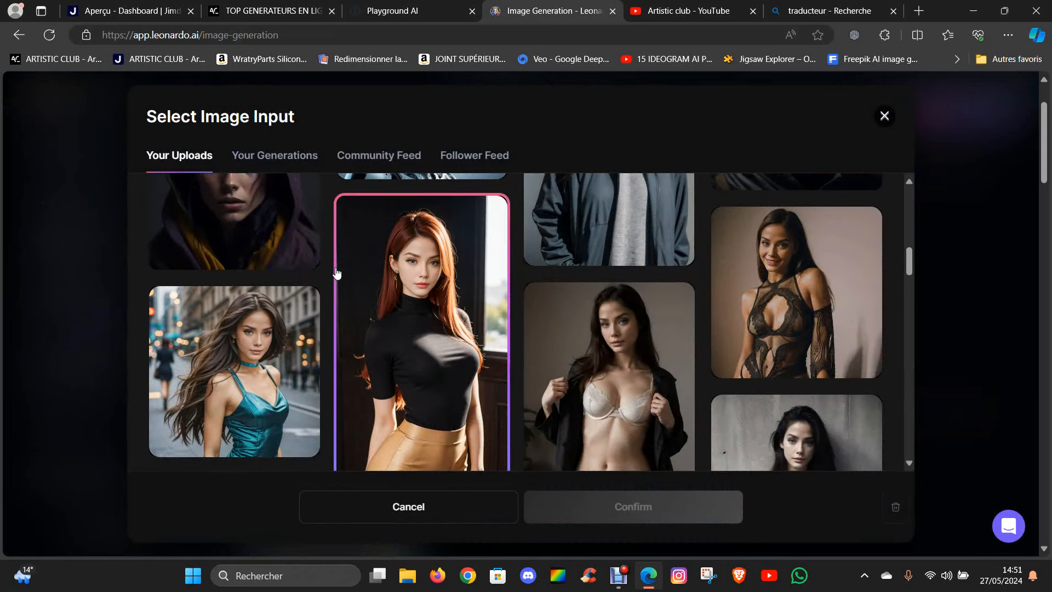
{"action": "scroll", "coordinate": [810, 359], "scroll_direction": "up", "scroll_amount": 3}
{"action": "left_click", "coordinate": [810, 359]}
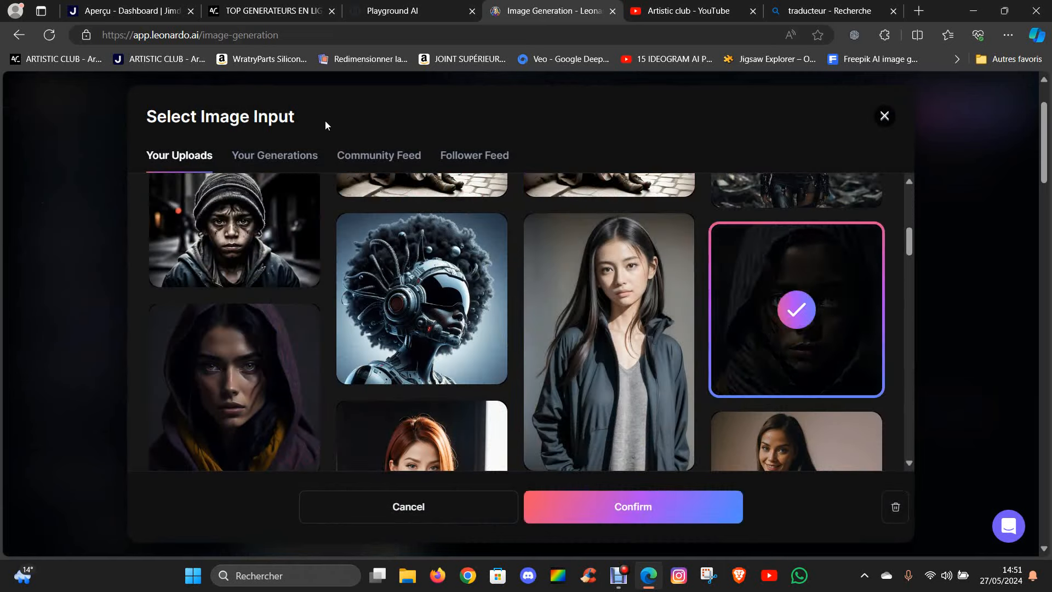
{"action": "left_click", "coordinate": [651, 509]}
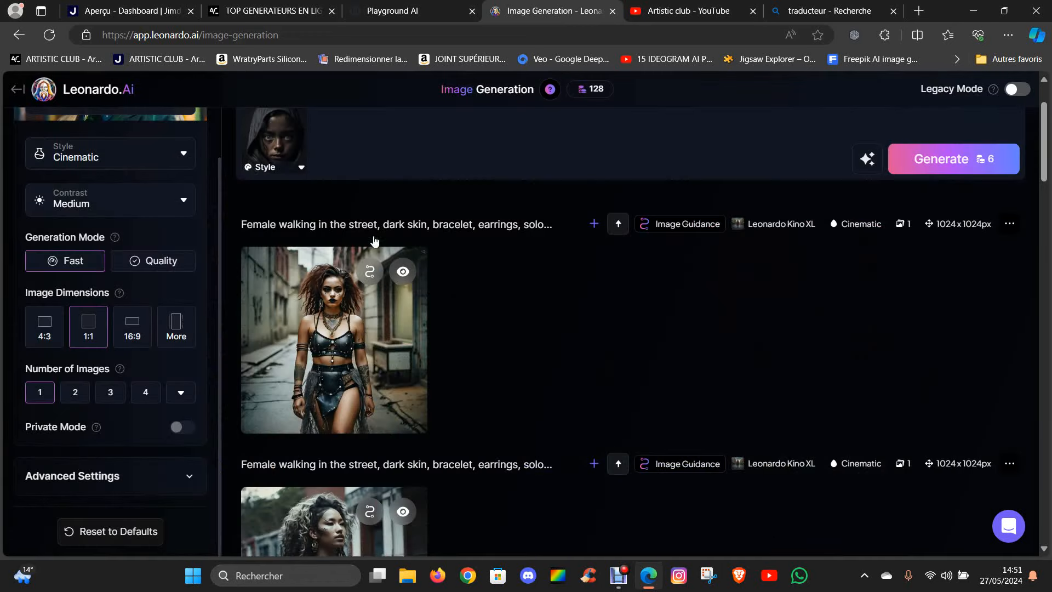
Step: Check the hooded portrait's style reference settings and generate an image with it at Mid strength
{"action": "scroll", "coordinate": [296, 252], "scroll_direction": "up", "scroll_amount": 2}
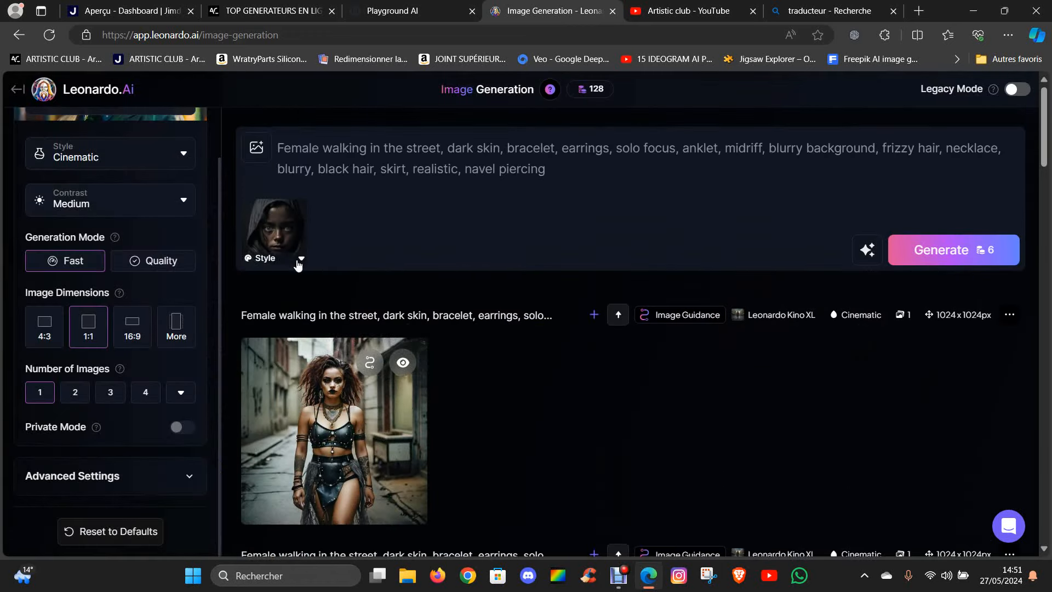
{"action": "left_click", "coordinate": [299, 260]}
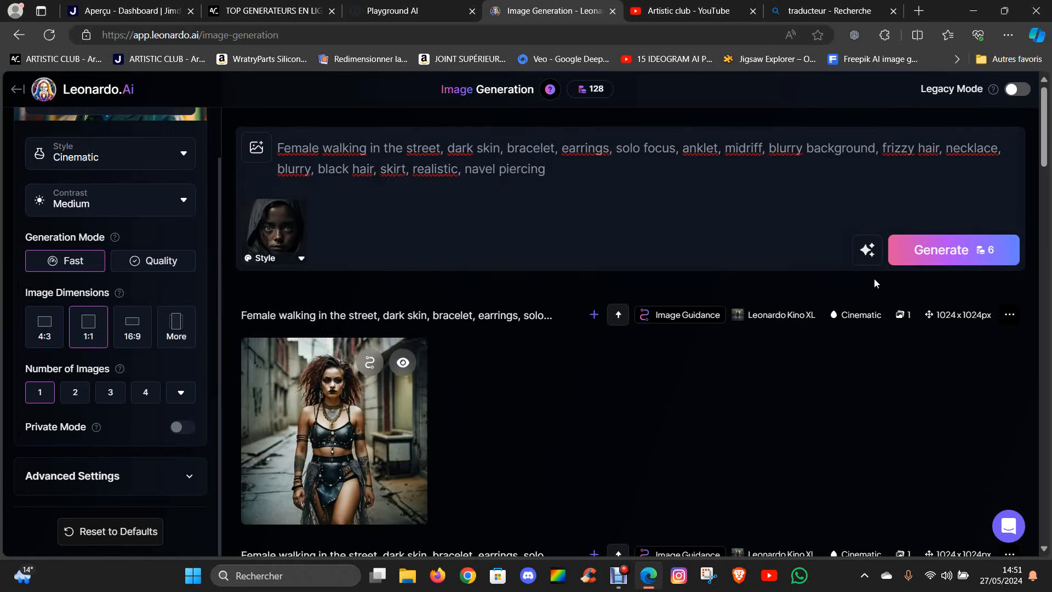
{"action": "left_click", "coordinate": [920, 259]}
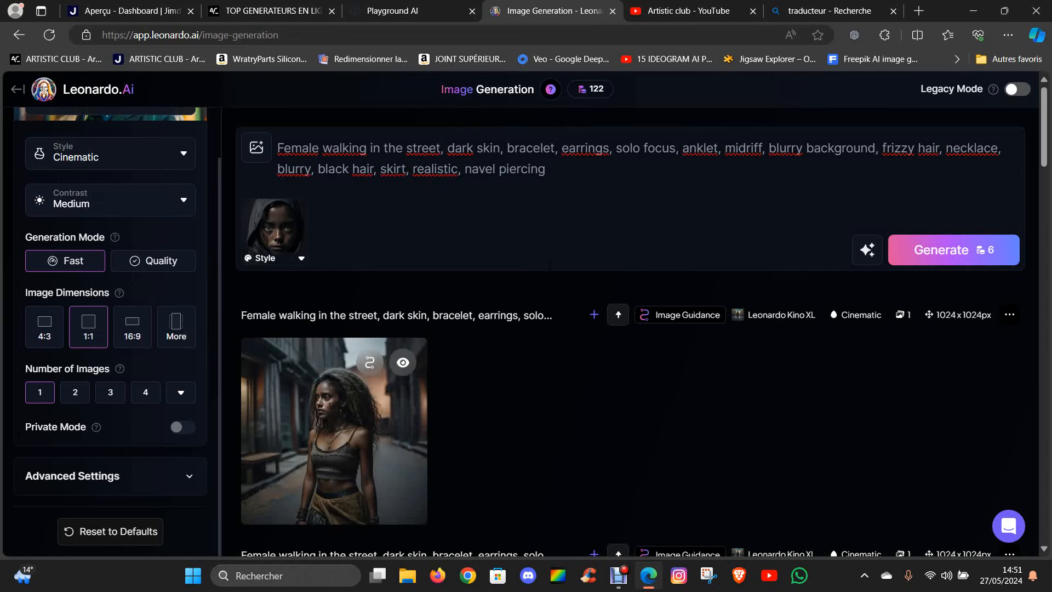
Step: Inspect the new image of the woman in the grey top and ochre skirt at full size and close it
{"action": "left_click", "coordinate": [322, 417]}
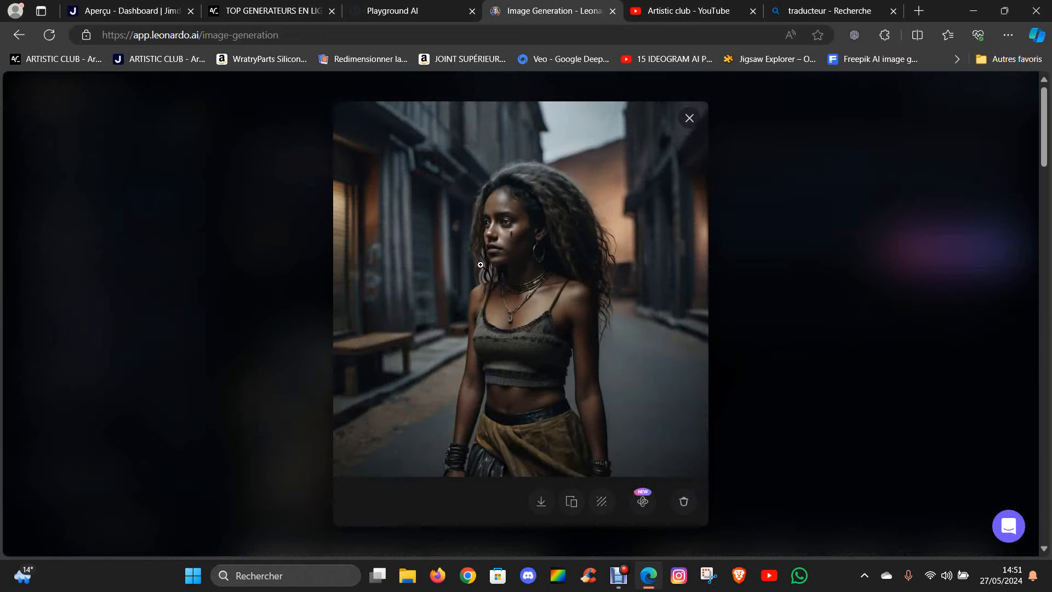
{"action": "left_click", "coordinate": [518, 264]}
{"action": "scroll", "coordinate": [438, 326], "scroll_direction": "down", "scroll_amount": 3}
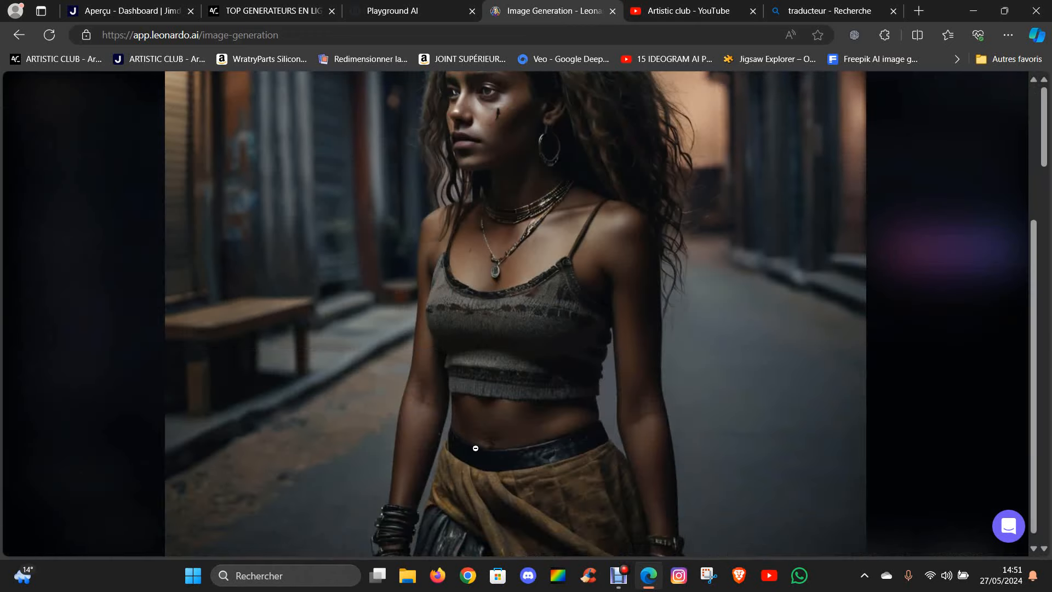
{"action": "scroll", "coordinate": [476, 448], "scroll_direction": "up", "scroll_amount": 3}
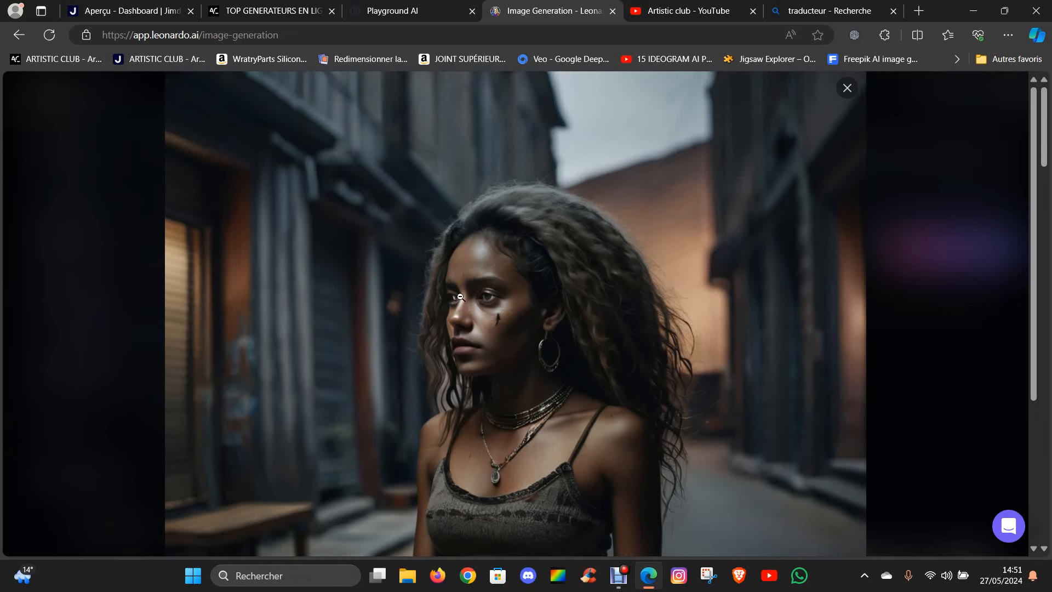
{"action": "left_click", "coordinate": [491, 329]}
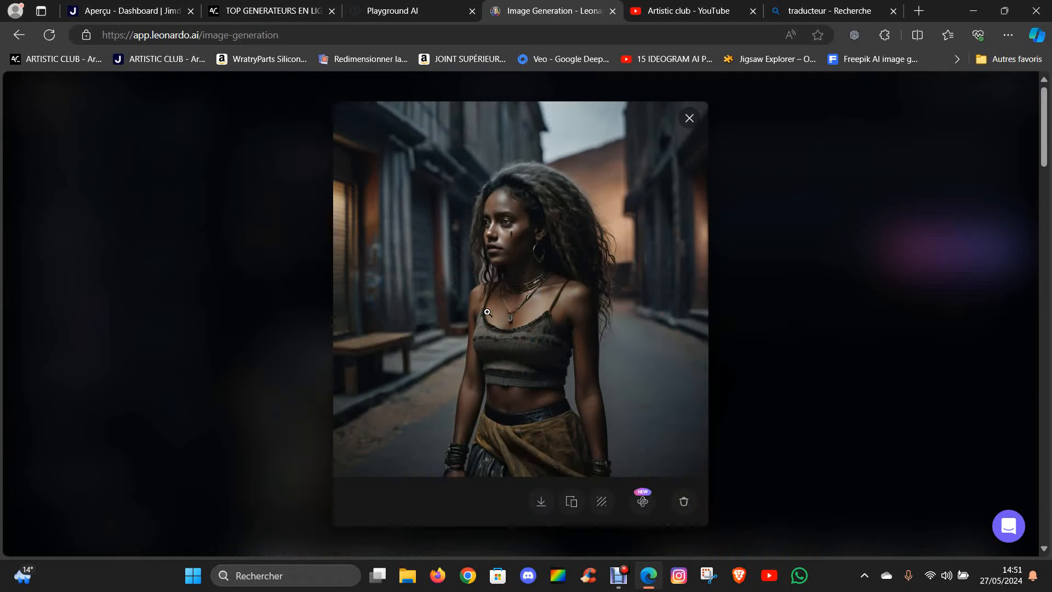
{"action": "left_click", "coordinate": [804, 328]}
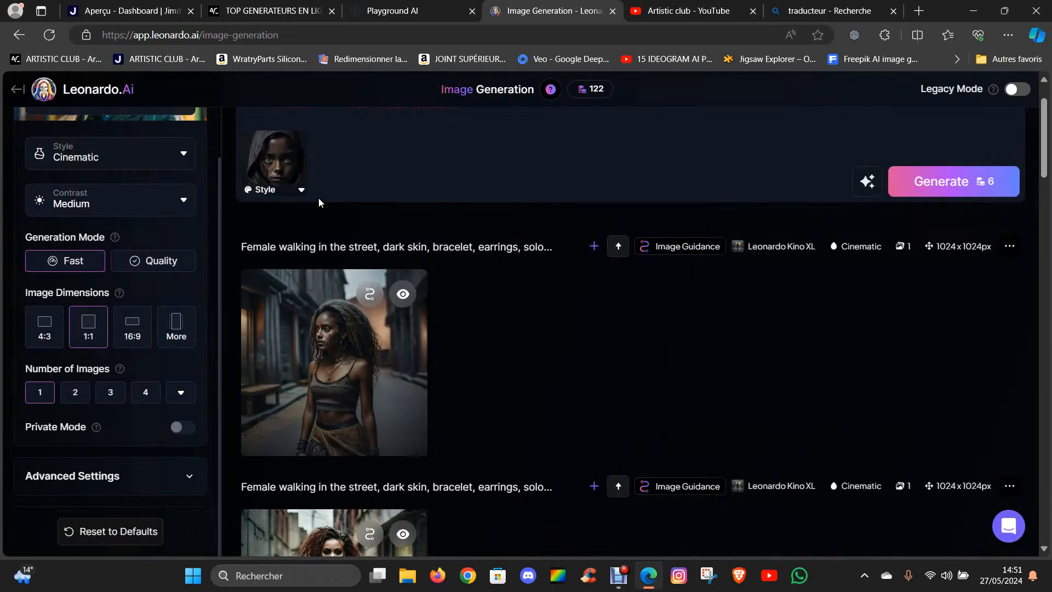
Step: Set the hooded portrait's style reference strength to Max and generate another image
{"action": "left_click", "coordinate": [276, 163]}
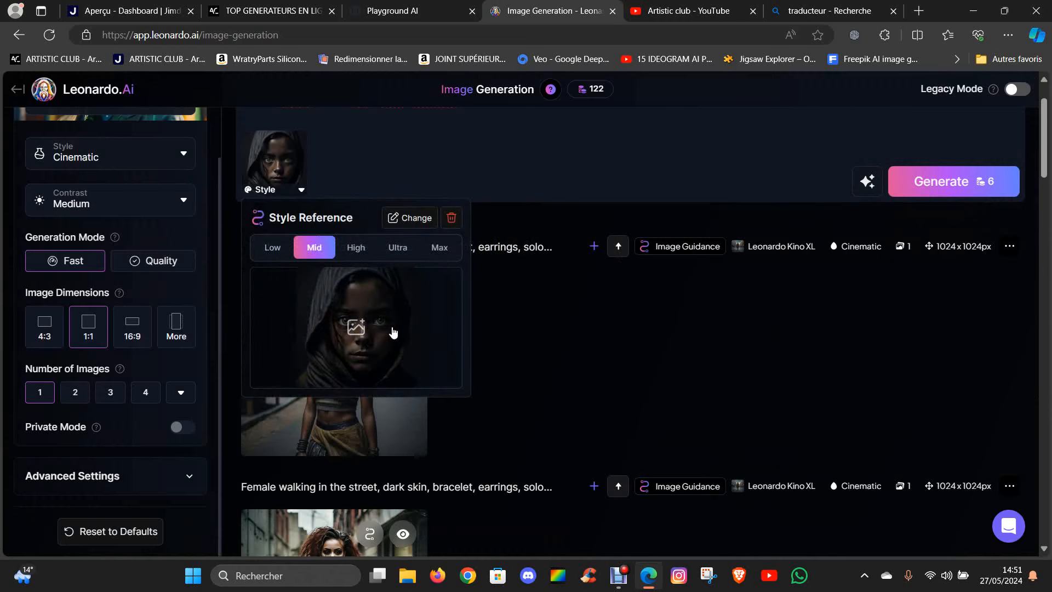
{"action": "scroll", "coordinate": [406, 326], "scroll_direction": "down", "scroll_amount": 1}
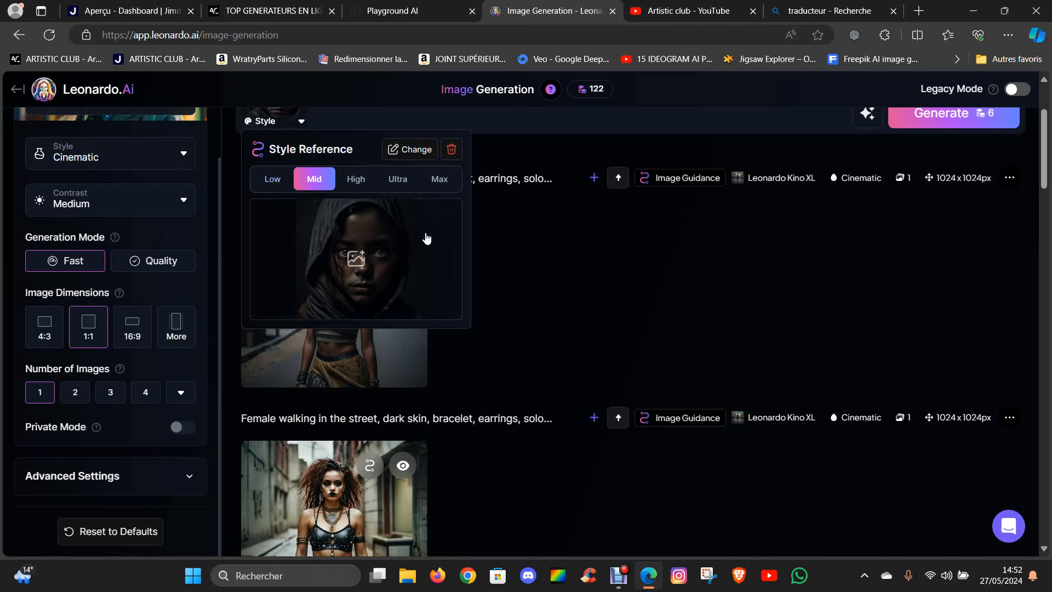
{"action": "left_click", "coordinate": [438, 180]}
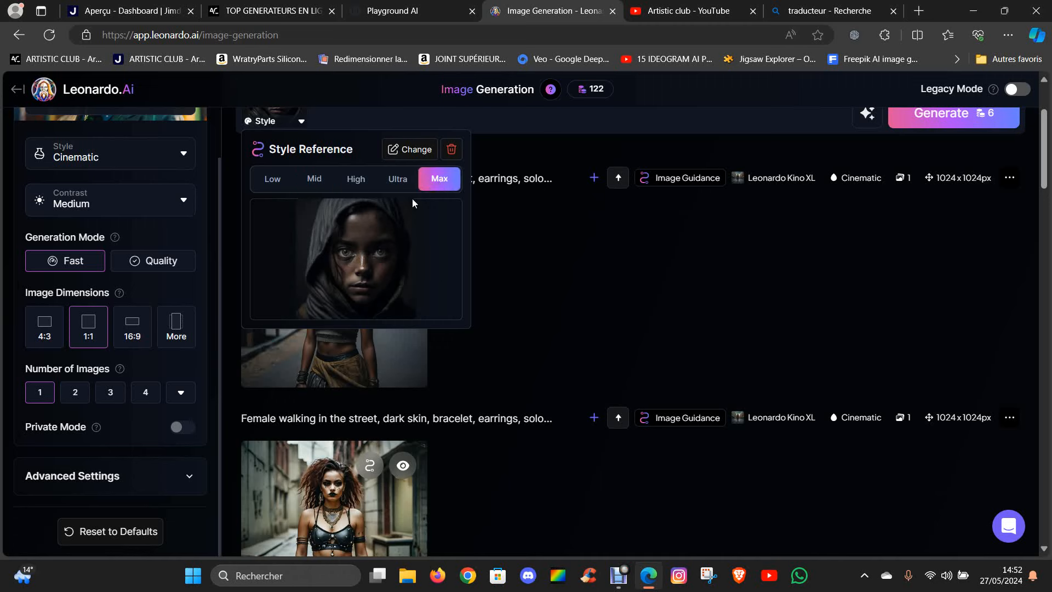
{"action": "left_click", "coordinate": [568, 284]}
{"action": "scroll", "coordinate": [570, 284], "scroll_direction": "up", "scroll_amount": 2}
{"action": "scroll", "coordinate": [571, 288], "scroll_direction": "up", "scroll_amount": 1}
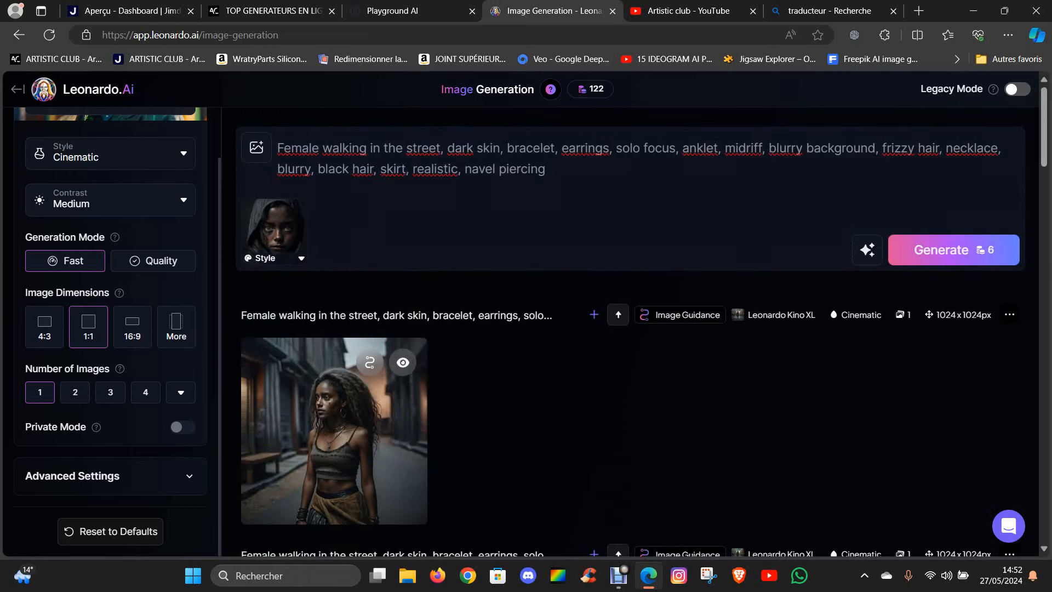
{"action": "left_click", "coordinate": [927, 251]}
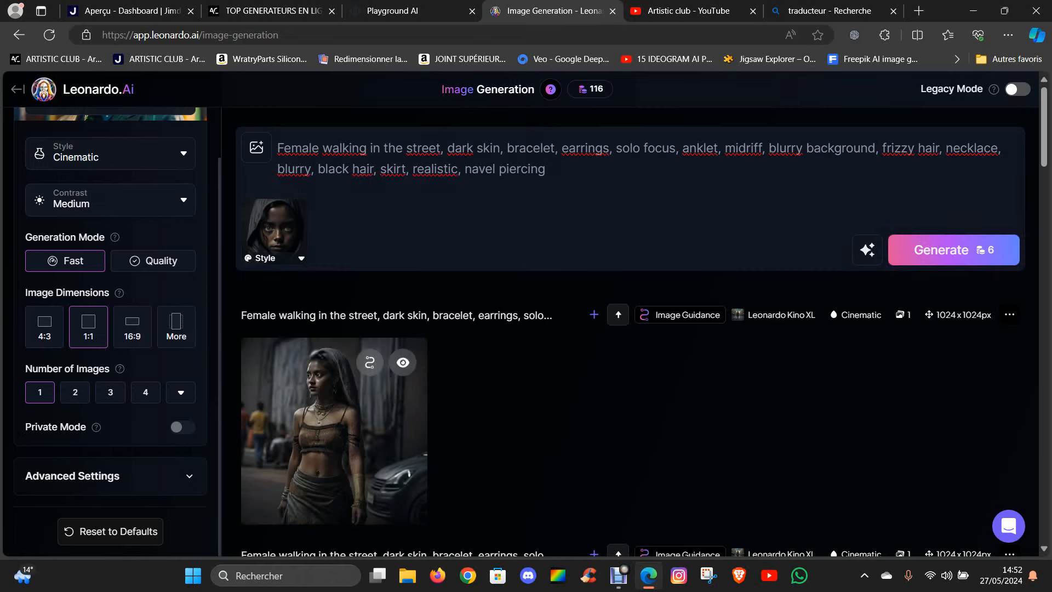
Step: Inspect the new image of the veiled woman beside the car at full size and close it
{"action": "scroll", "coordinate": [630, 296], "scroll_direction": "down", "scroll_amount": 2}
{"action": "left_click", "coordinate": [333, 281]}
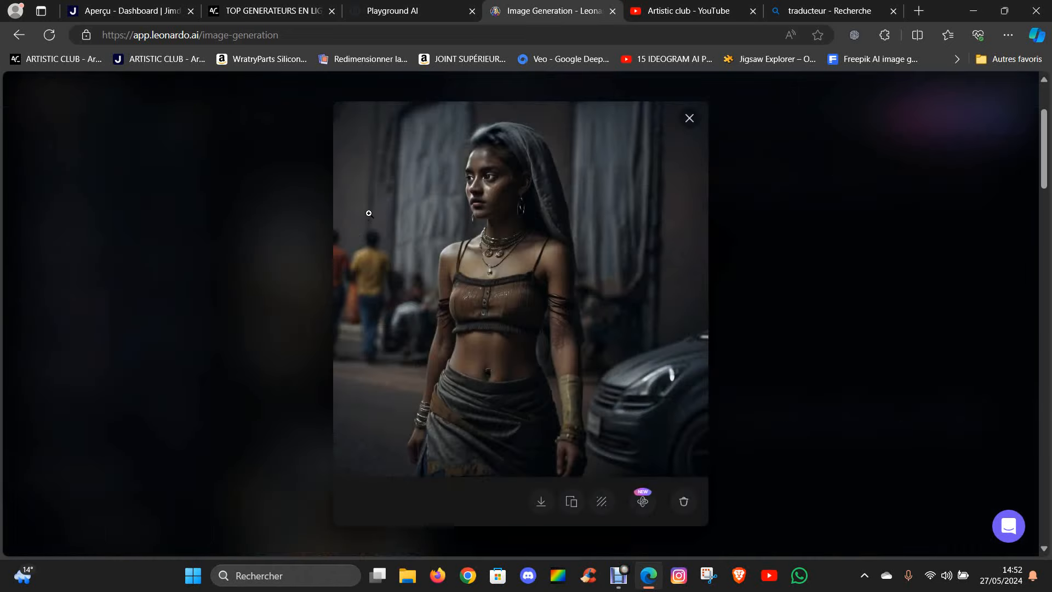
{"action": "left_click", "coordinate": [554, 279]}
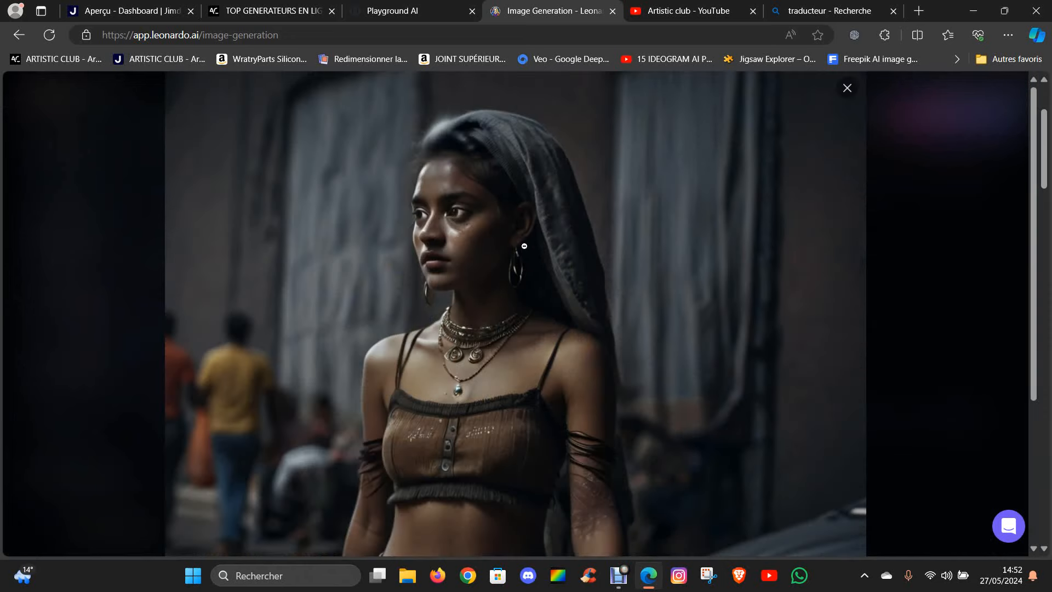
{"action": "scroll", "coordinate": [518, 274], "scroll_direction": "down", "scroll_amount": 3}
{"action": "left_click", "coordinate": [544, 393]}
{"action": "left_click", "coordinate": [948, 331]}
{"action": "scroll", "coordinate": [384, 339], "scroll_direction": "up", "scroll_amount": 2}
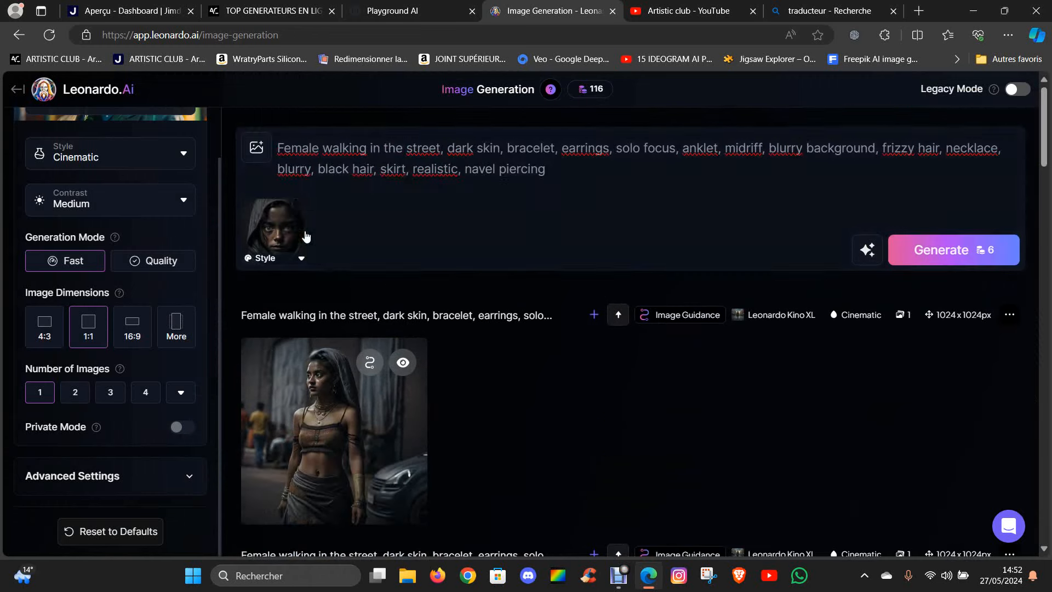
Step: Reopen the veiled woman's image at full size twice to examine her face and outfit, closing it each time
{"action": "left_click", "coordinate": [321, 395]}
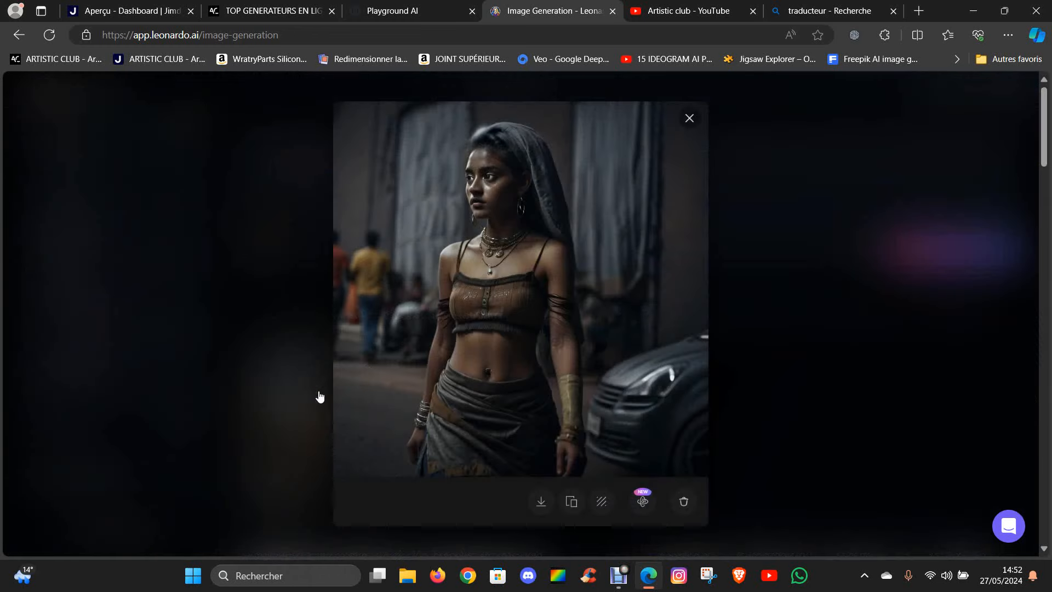
{"action": "left_click", "coordinate": [489, 209]}
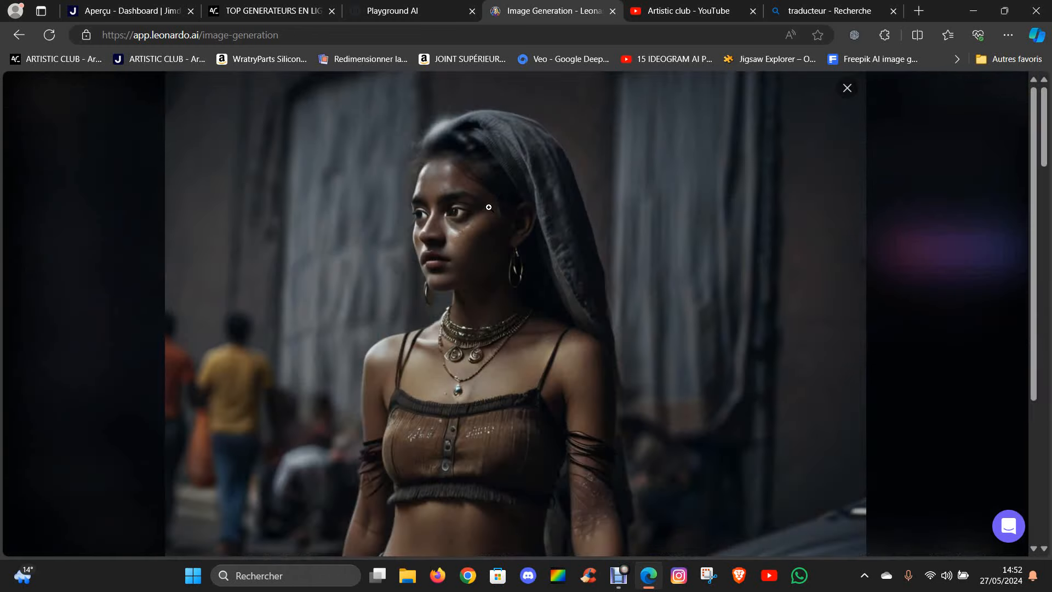
{"action": "left_click", "coordinate": [964, 264]}
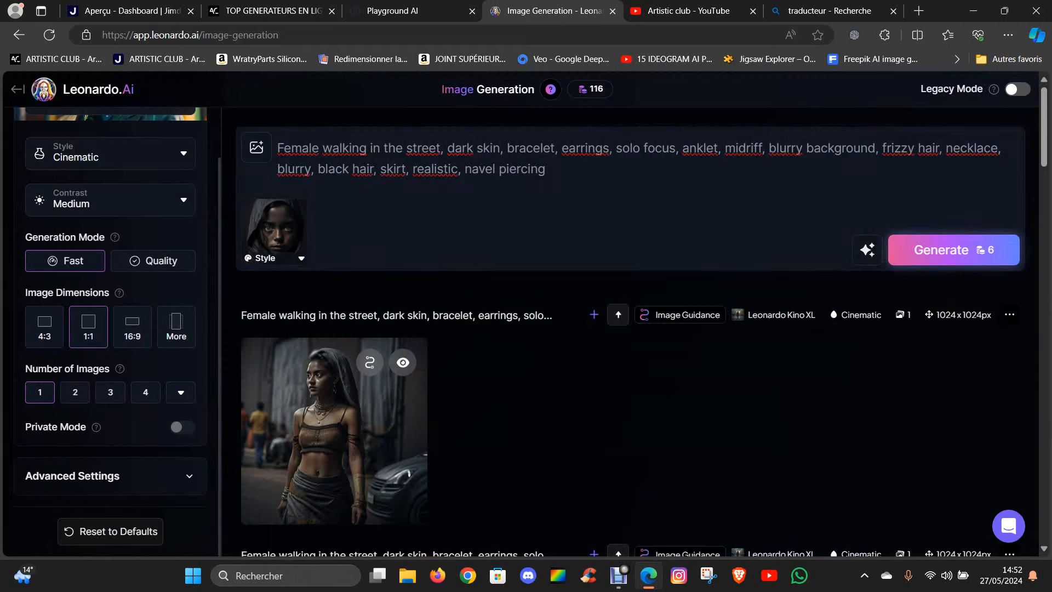
{"action": "left_click", "coordinate": [329, 395]}
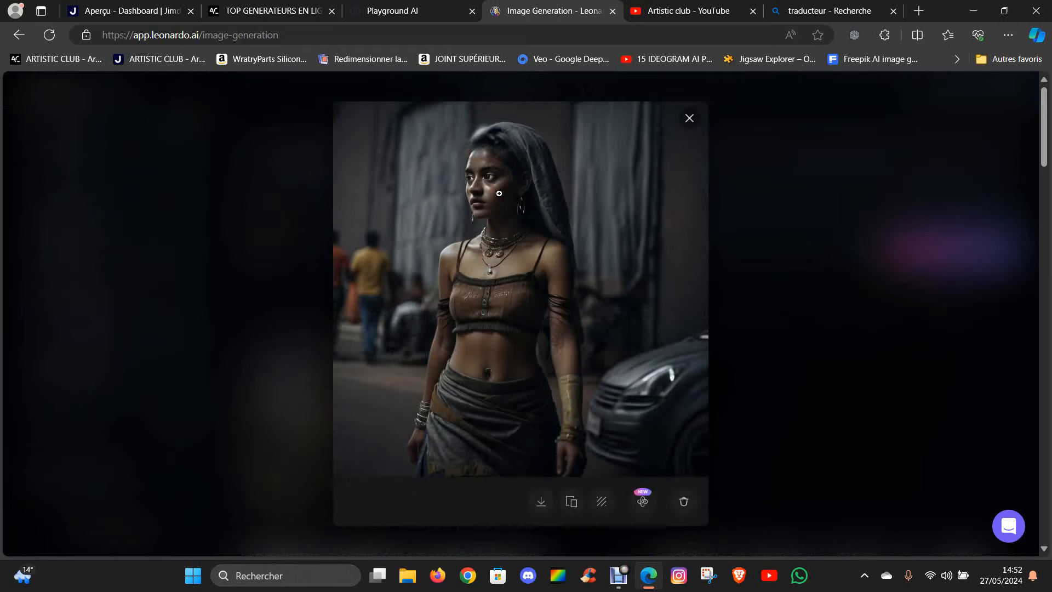
{"action": "left_click", "coordinate": [482, 194]}
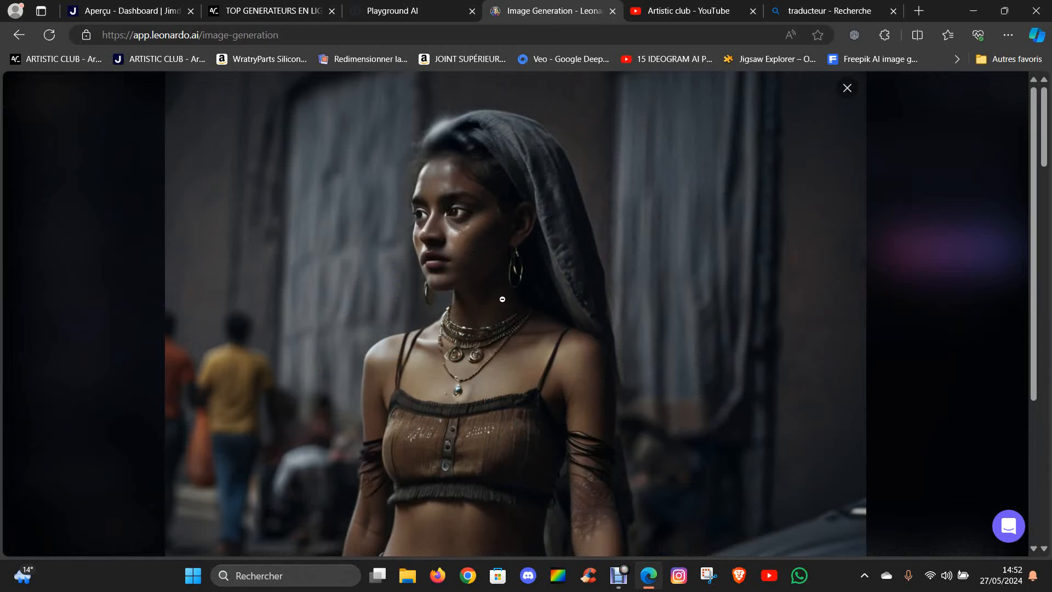
{"action": "left_click", "coordinate": [893, 285]}
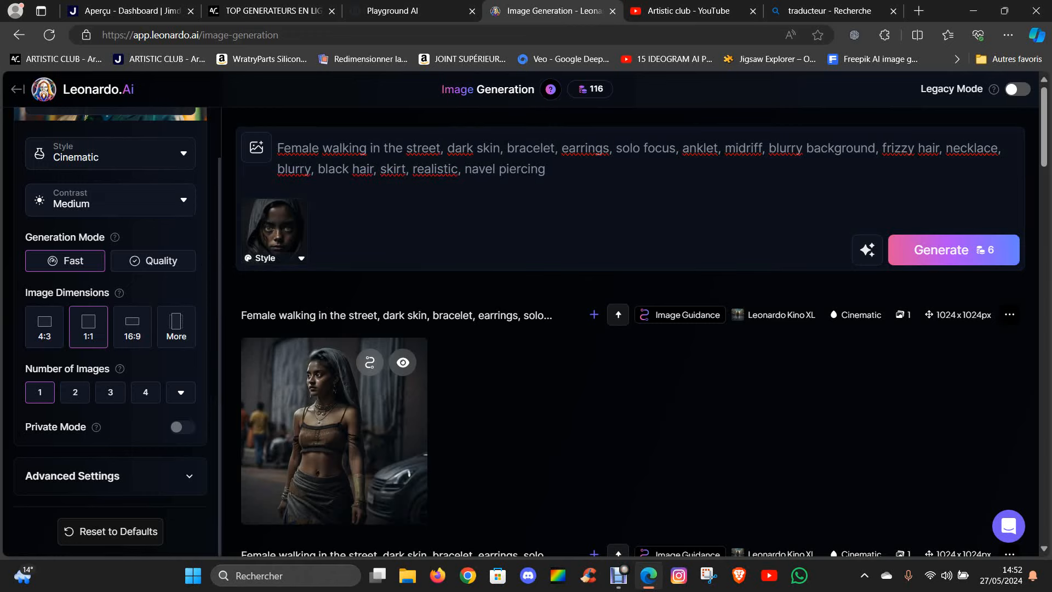
Step: Add a Character Reference to the prompt using the uploaded image of the tattooed woman in black leather
{"action": "left_click", "coordinate": [257, 148]}
{"action": "scroll", "coordinate": [354, 228], "scroll_direction": "up", "scroll_amount": 3}
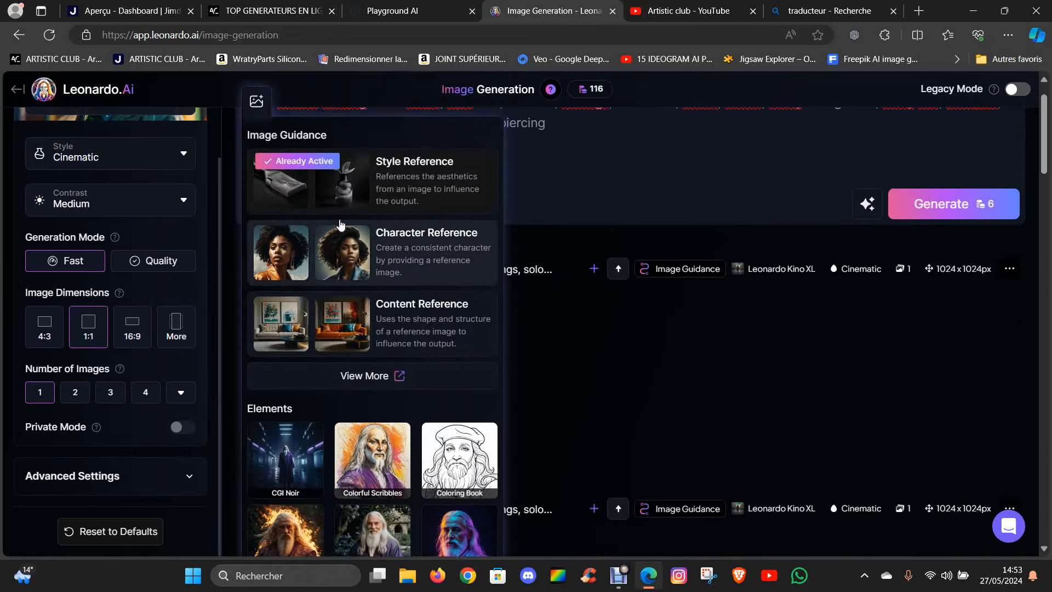
{"action": "scroll", "coordinate": [356, 241], "scroll_direction": "down", "scroll_amount": 5}
{"action": "left_click", "coordinate": [364, 286]}
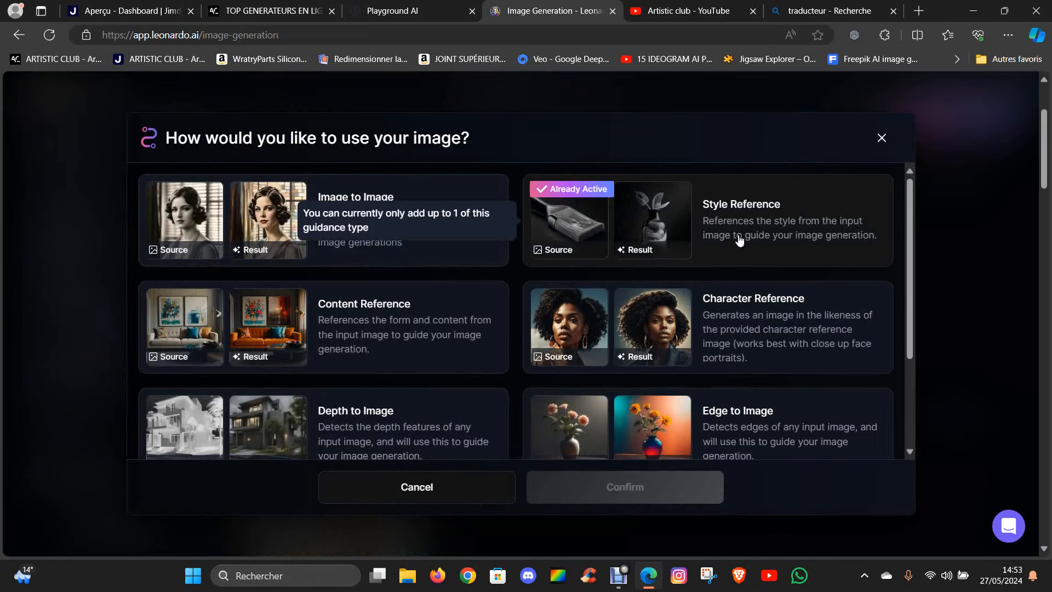
{"action": "left_click", "coordinate": [647, 308]}
{"action": "left_click", "coordinate": [648, 496]}
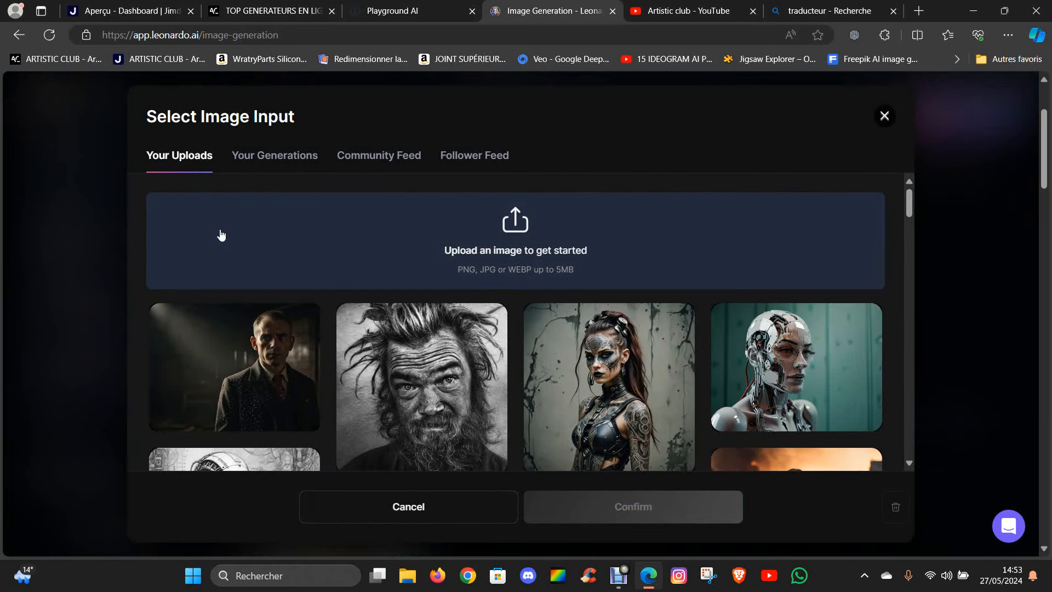
{"action": "left_click", "coordinate": [615, 375]}
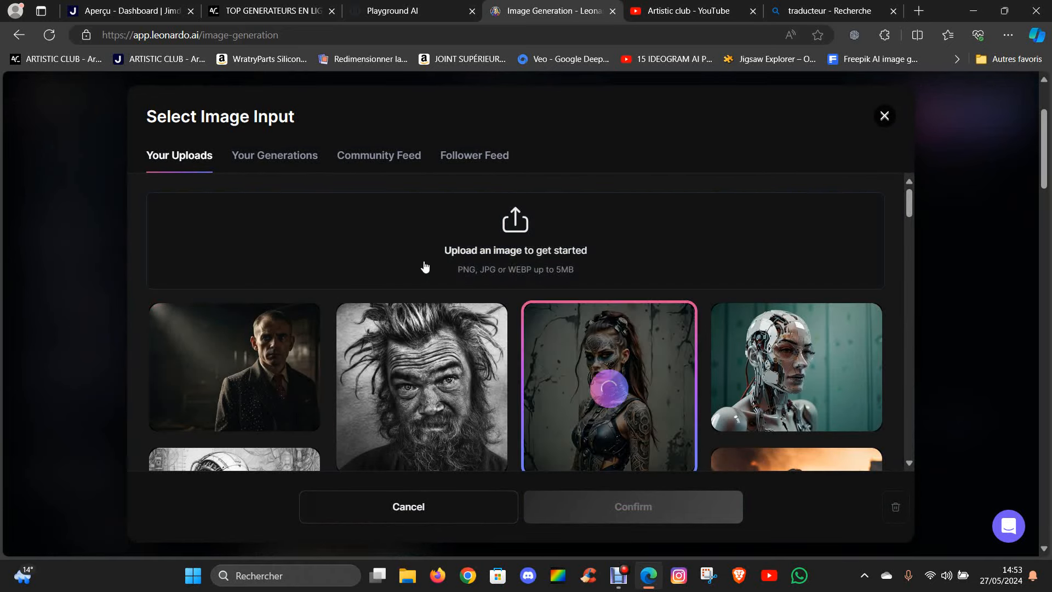
{"action": "left_click", "coordinate": [630, 502]}
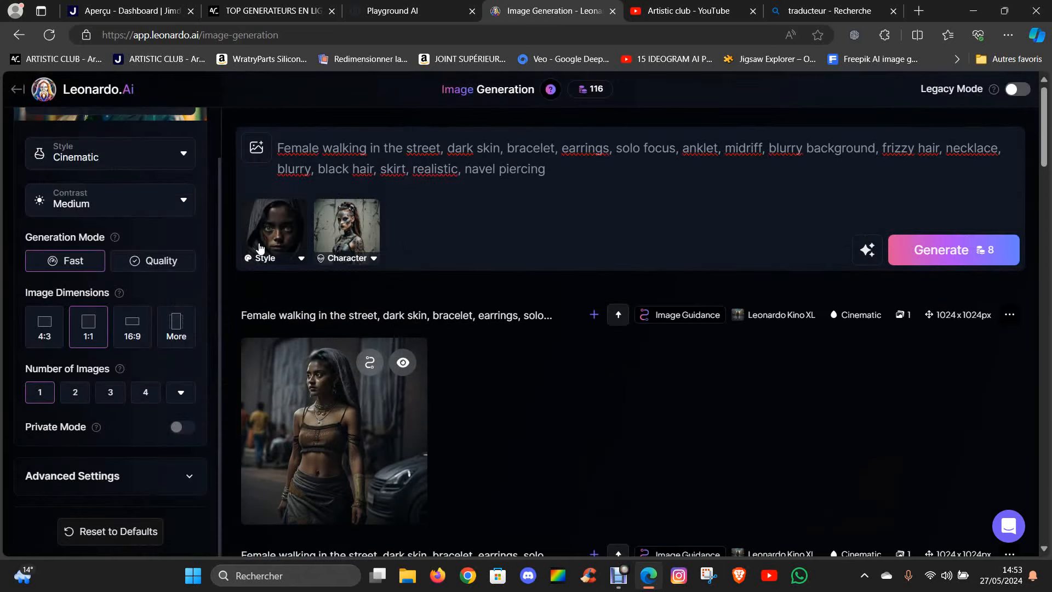
Step: Review the hooded portrait's style reference settings and remove that reference from the prompt
{"action": "left_click", "coordinate": [305, 263]}
{"action": "left_click", "coordinate": [302, 262]}
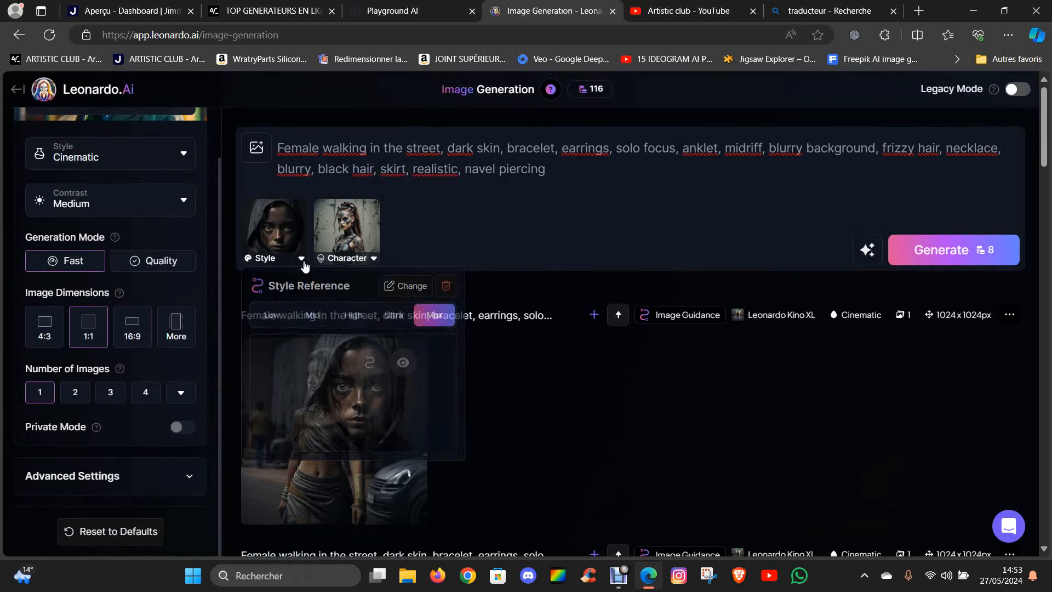
{"action": "left_click", "coordinate": [302, 262]}
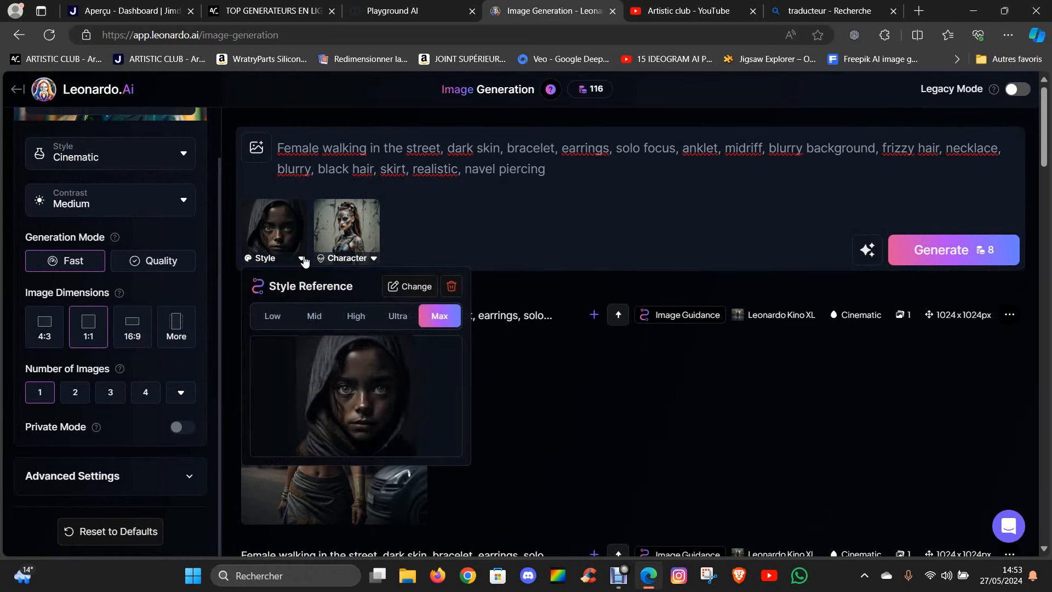
{"action": "left_click", "coordinate": [303, 261]}
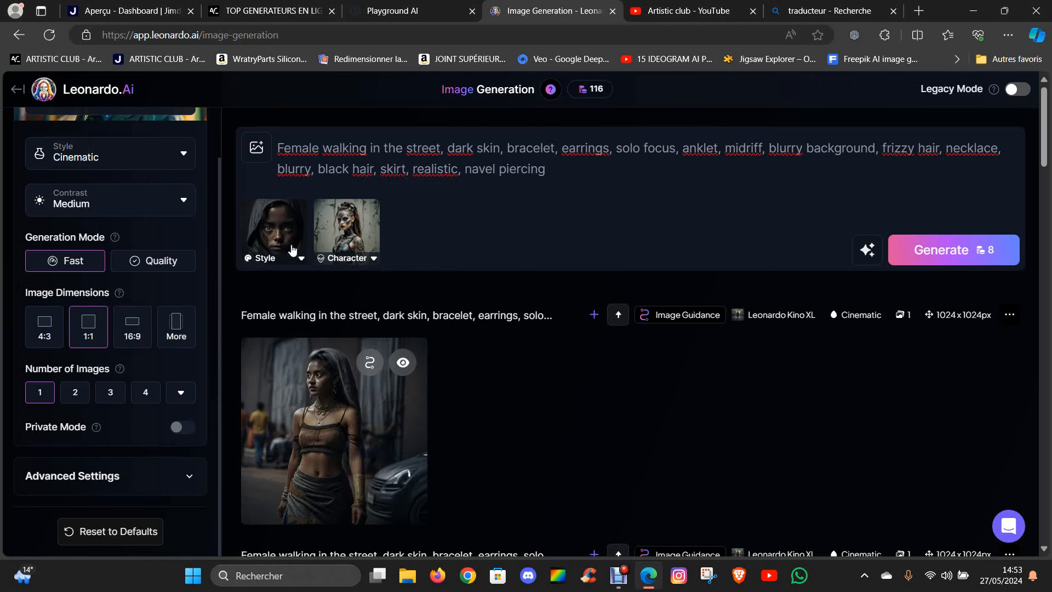
{"action": "left_click", "coordinate": [292, 250]}
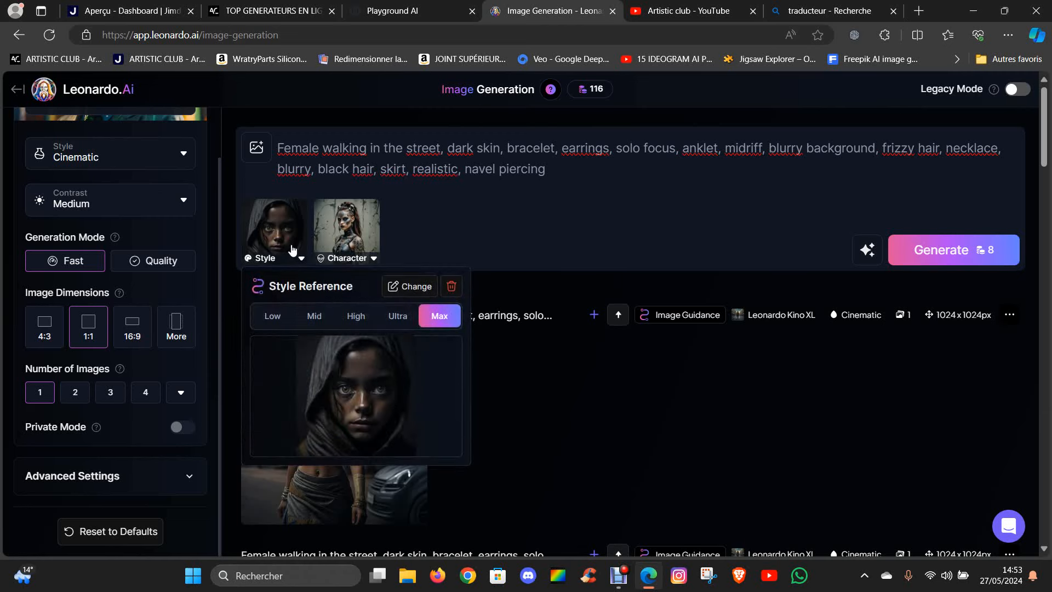
{"action": "left_click", "coordinate": [451, 287]}
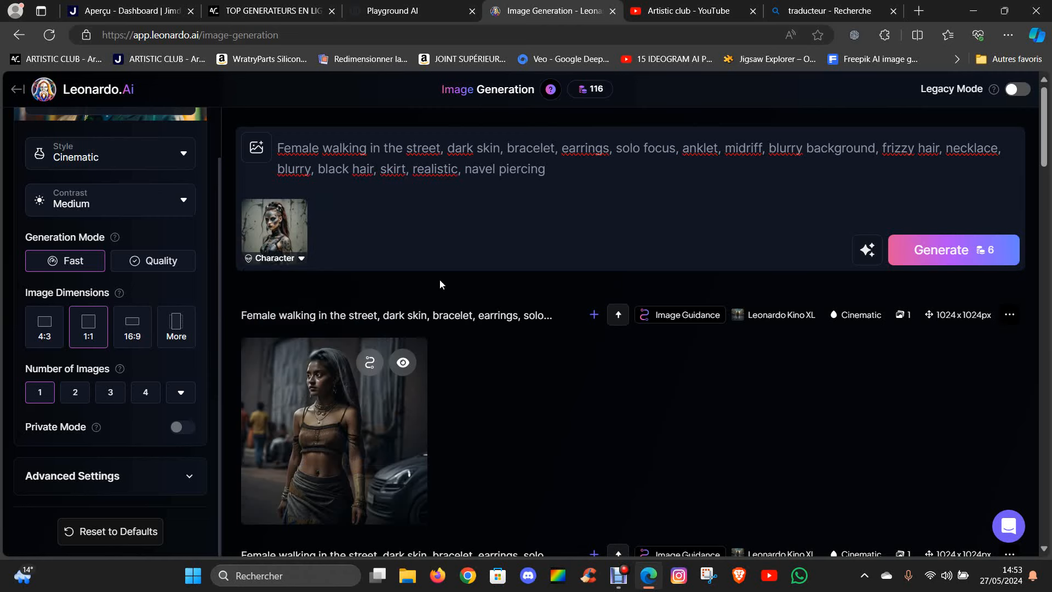
Step: Check the tattooed woman's character reference settings and generate an image with it at Mid strength
{"action": "left_click", "coordinate": [282, 241]}
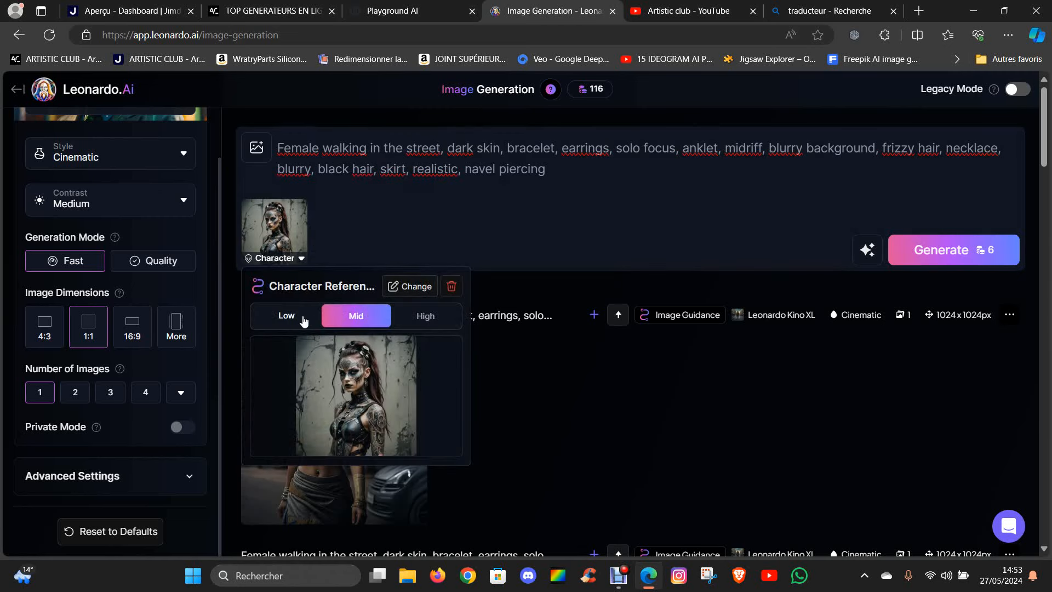
{"action": "left_click", "coordinate": [417, 287]}
{"action": "left_click", "coordinate": [925, 250]}
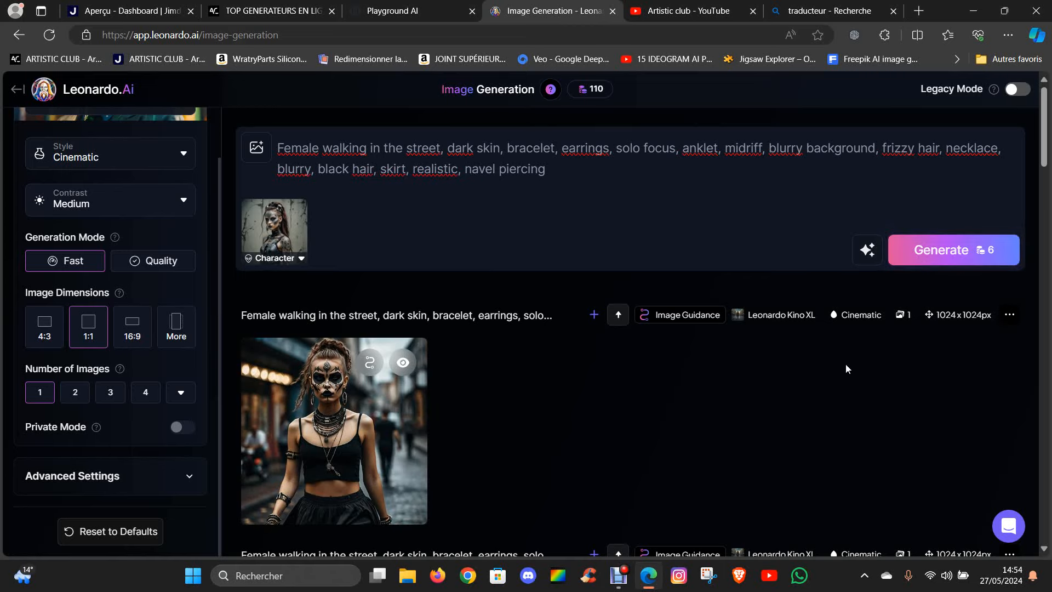
Step: Find the earlier image of the red-haired woman in black leather, inspect it at full size and close it
{"action": "scroll", "coordinate": [515, 402], "scroll_direction": "down", "scroll_amount": 8}
{"action": "scroll", "coordinate": [438, 405], "scroll_direction": "down", "scroll_amount": 3}
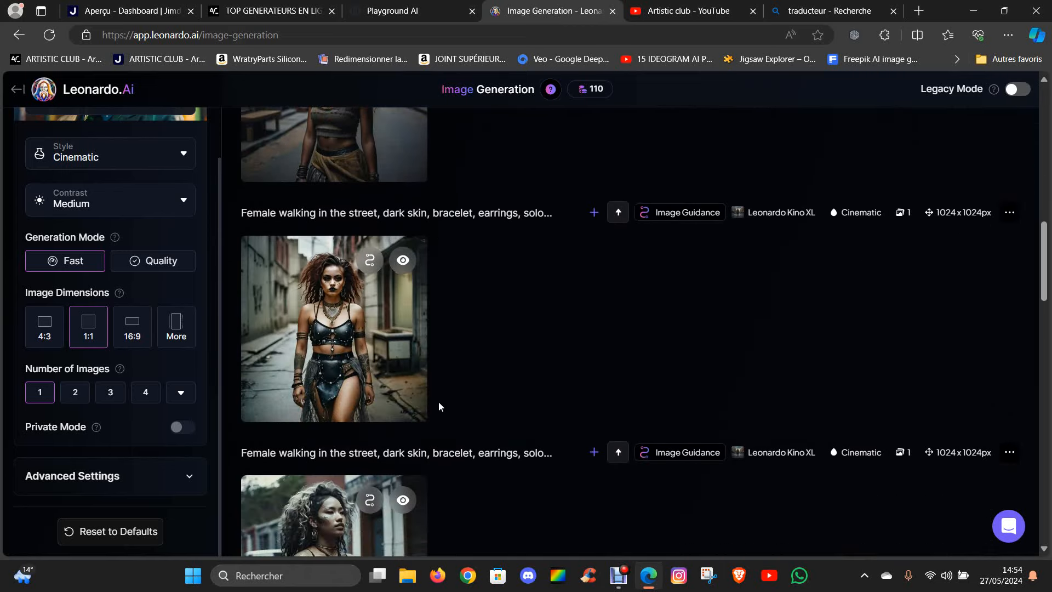
{"action": "left_click", "coordinate": [372, 329]}
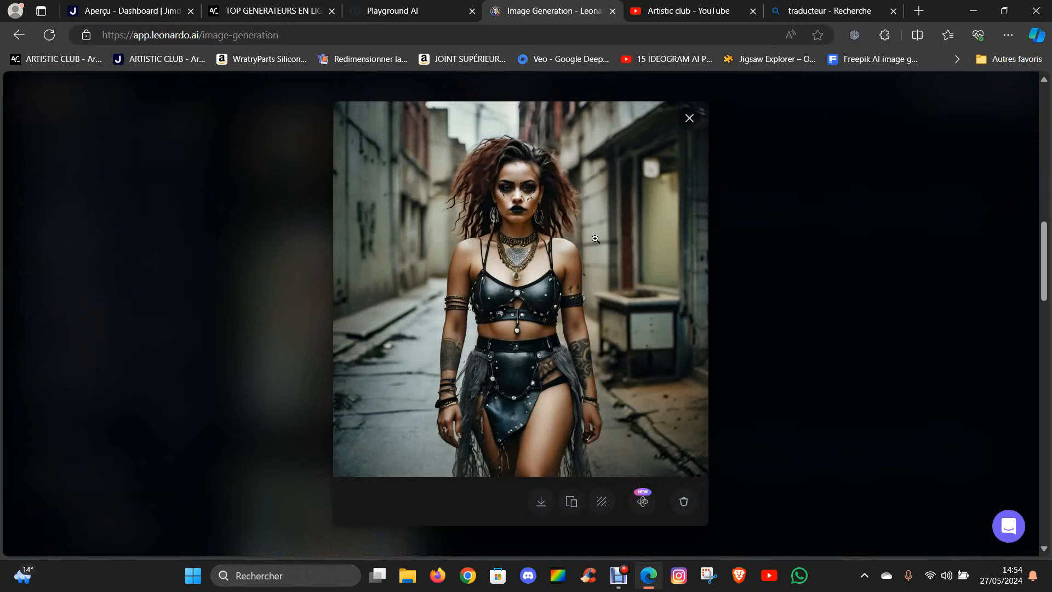
{"action": "left_click", "coordinate": [531, 219]}
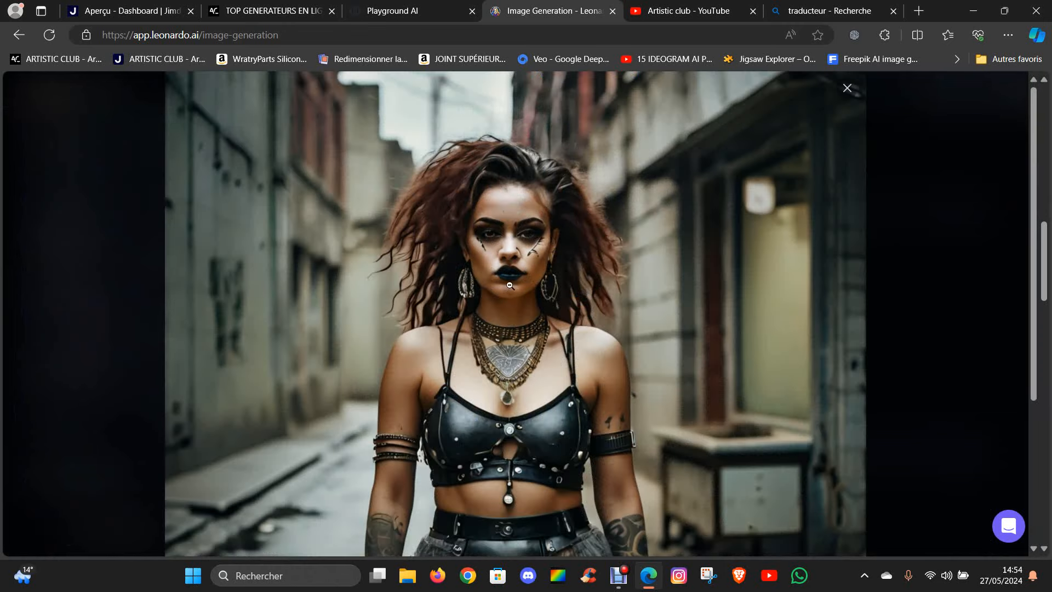
{"action": "left_click", "coordinate": [698, 273]}
{"action": "left_click", "coordinate": [915, 261]}
Step: Inspect the new image of the woman with black face paint at full size and close it
{"action": "scroll", "coordinate": [567, 317], "scroll_direction": "up", "scroll_amount": 5}
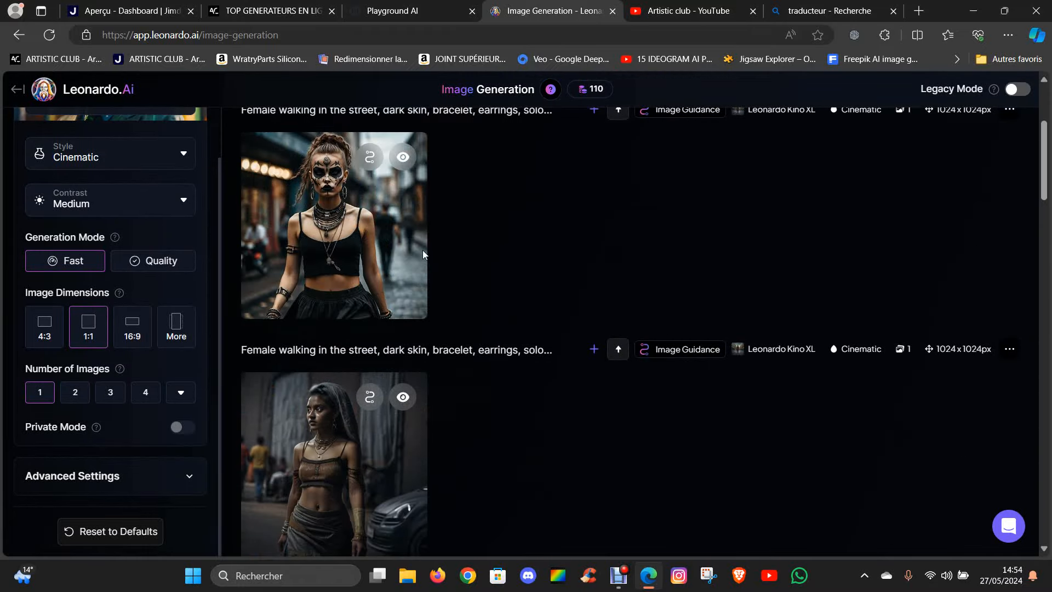
{"action": "left_click", "coordinate": [352, 195]}
{"action": "left_click", "coordinate": [546, 221]}
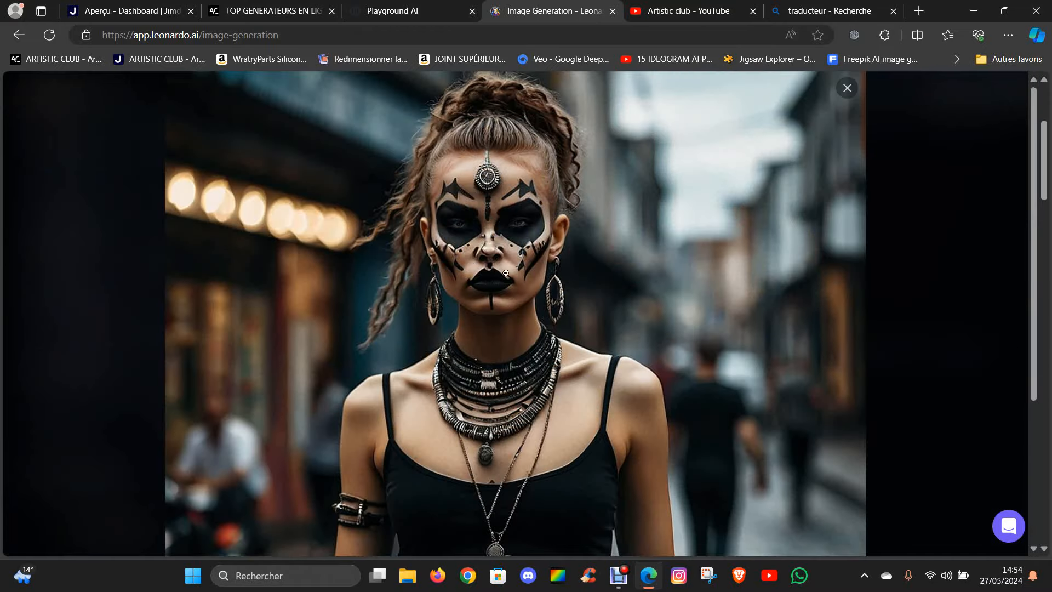
{"action": "left_click", "coordinate": [882, 299]}
Step: Compare the character reference's preview and strength options with the enlarged face-painted woman's image, and close the image
{"action": "scroll", "coordinate": [285, 241], "scroll_direction": "up", "scroll_amount": 3}
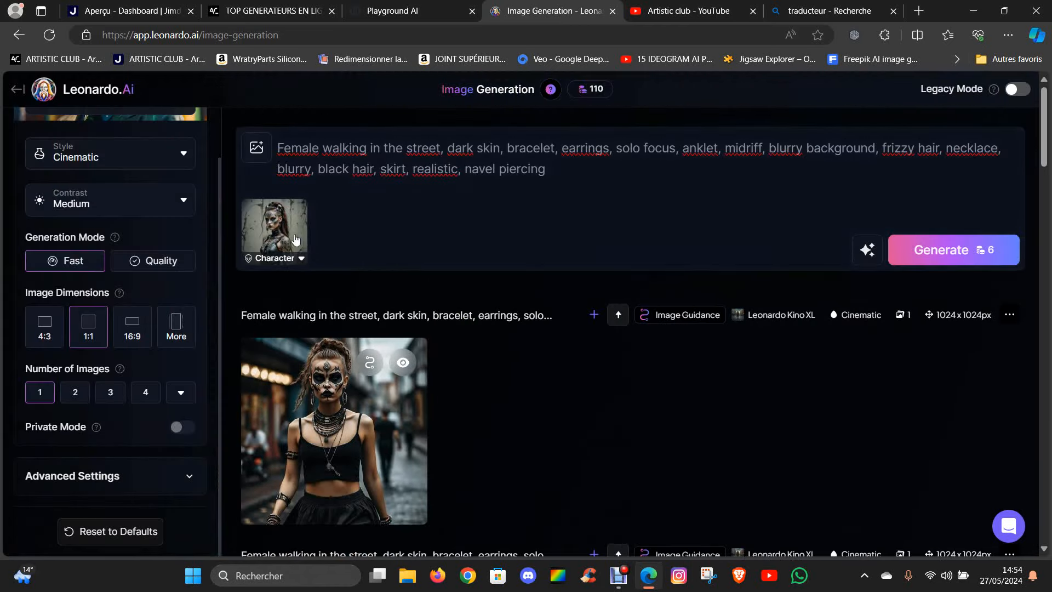
{"action": "mouse_move", "coordinate": [273, 233]}
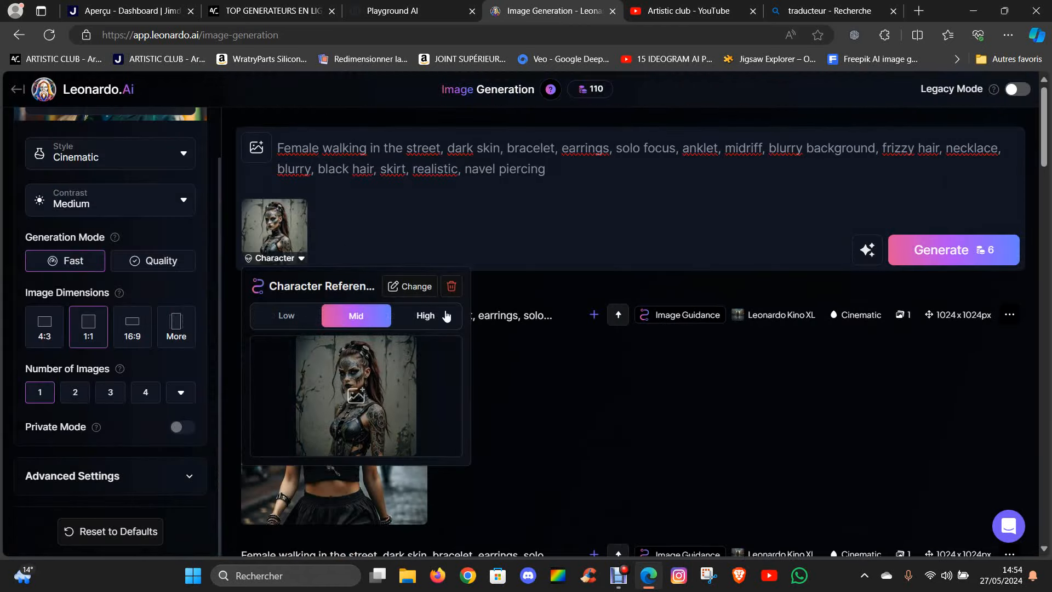
{"action": "scroll", "coordinate": [495, 350], "scroll_direction": "down", "scroll_amount": 3}
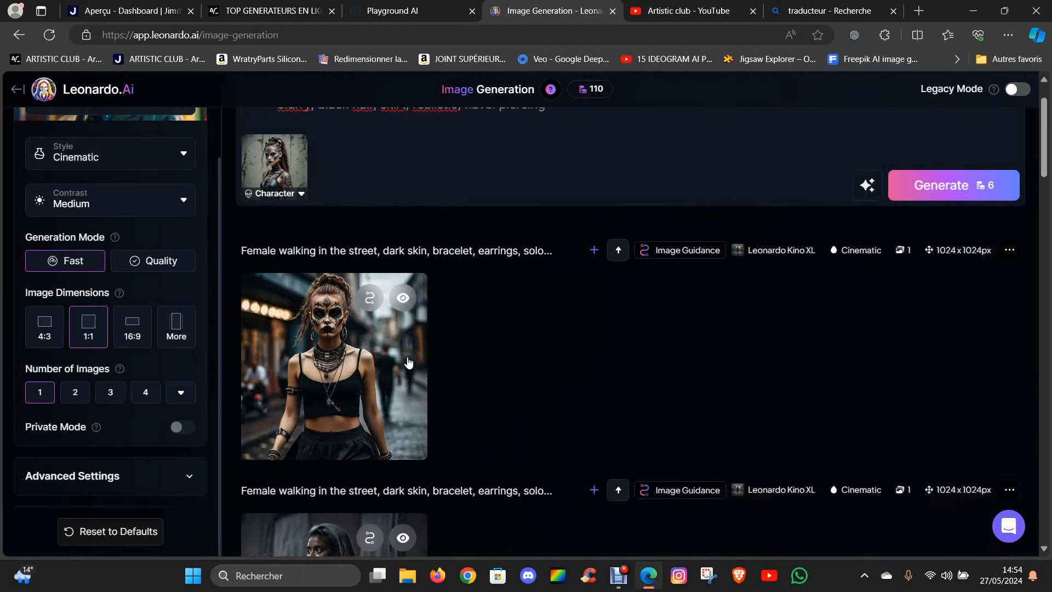
{"action": "left_click", "coordinate": [356, 284]}
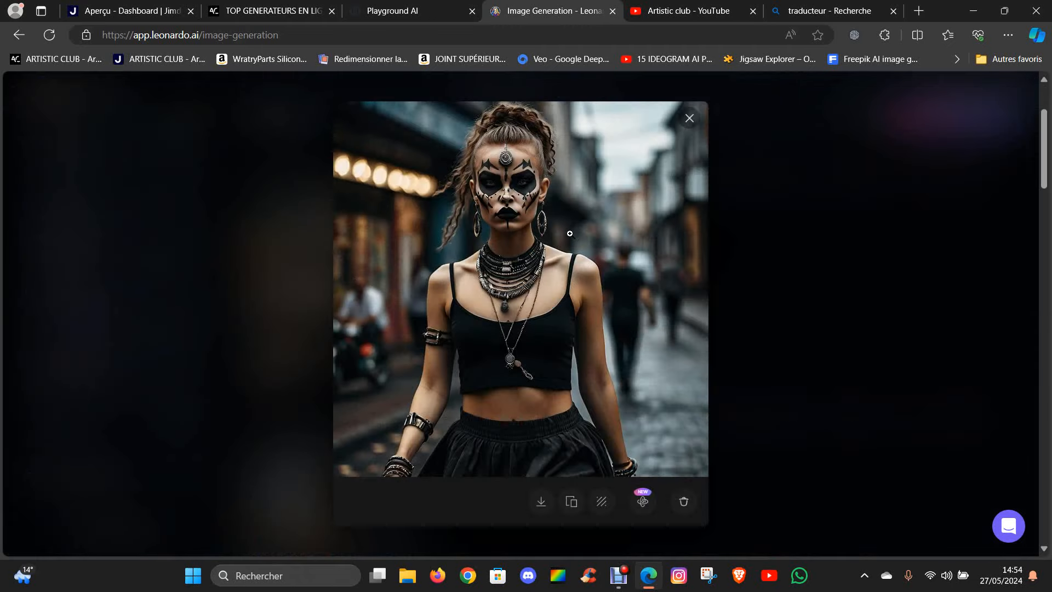
{"action": "left_click", "coordinate": [687, 120]}
Step: Load more previous generations and look through the personal feed for earlier portraits made with a character reference
{"action": "scroll", "coordinate": [297, 344], "scroll_direction": "down", "scroll_amount": 5}
{"action": "scroll", "coordinate": [299, 347], "scroll_direction": "down", "scroll_amount": 10}
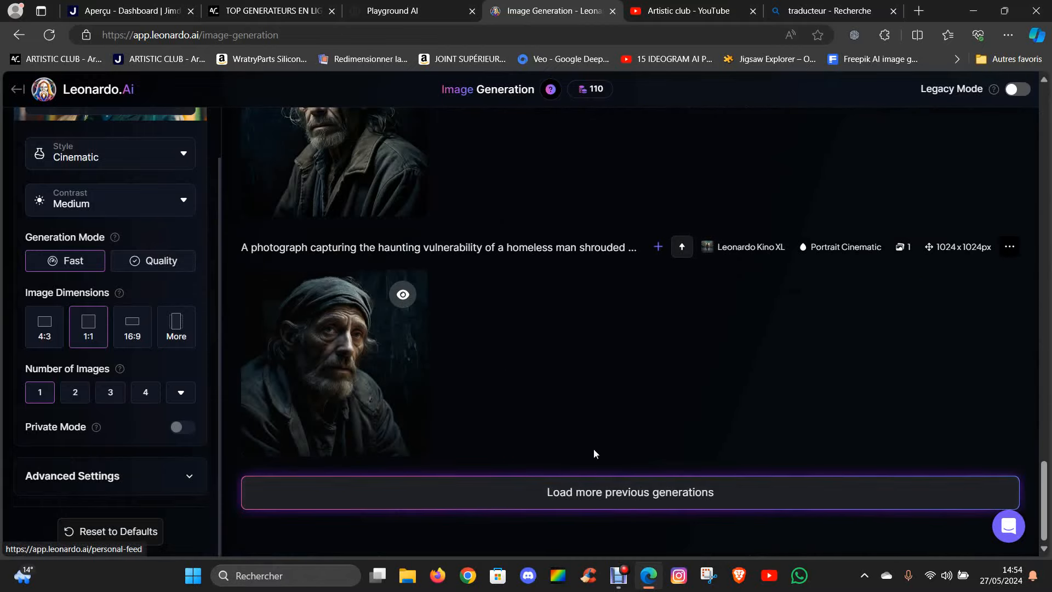
{"action": "left_click", "coordinate": [615, 491]}
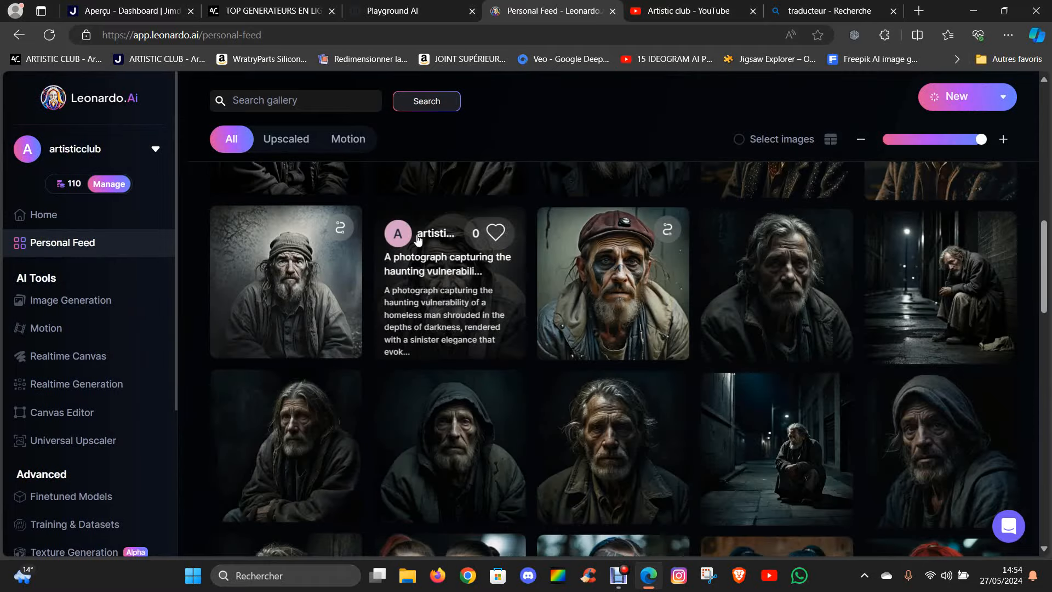
{"action": "scroll", "coordinate": [419, 241], "scroll_direction": "down", "scroll_amount": 6}
{"action": "scroll", "coordinate": [408, 242], "scroll_direction": "down", "scroll_amount": 10}
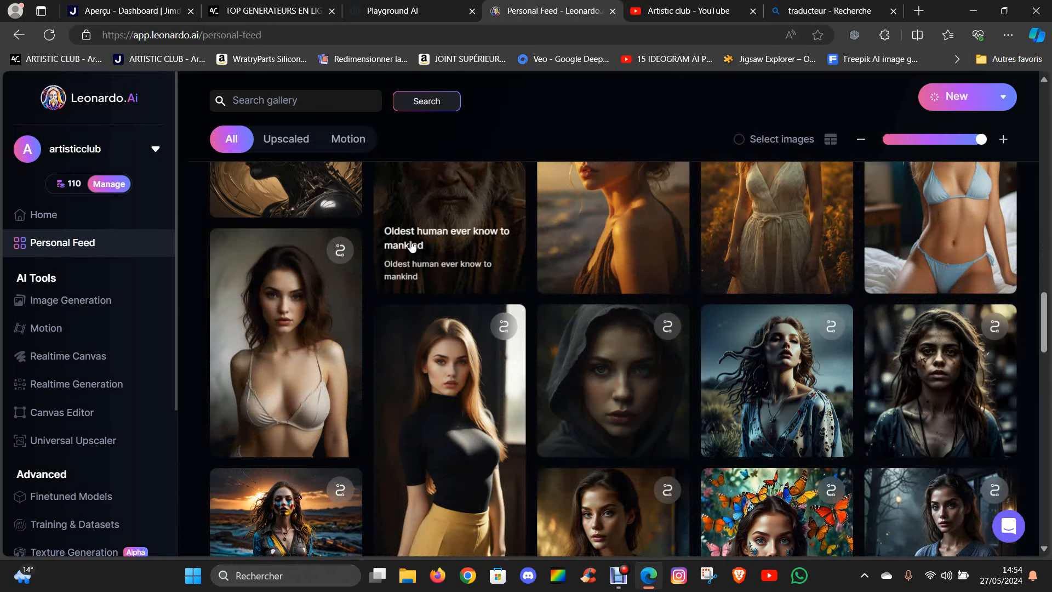
{"action": "scroll", "coordinate": [412, 245], "scroll_direction": "down", "scroll_amount": 8}
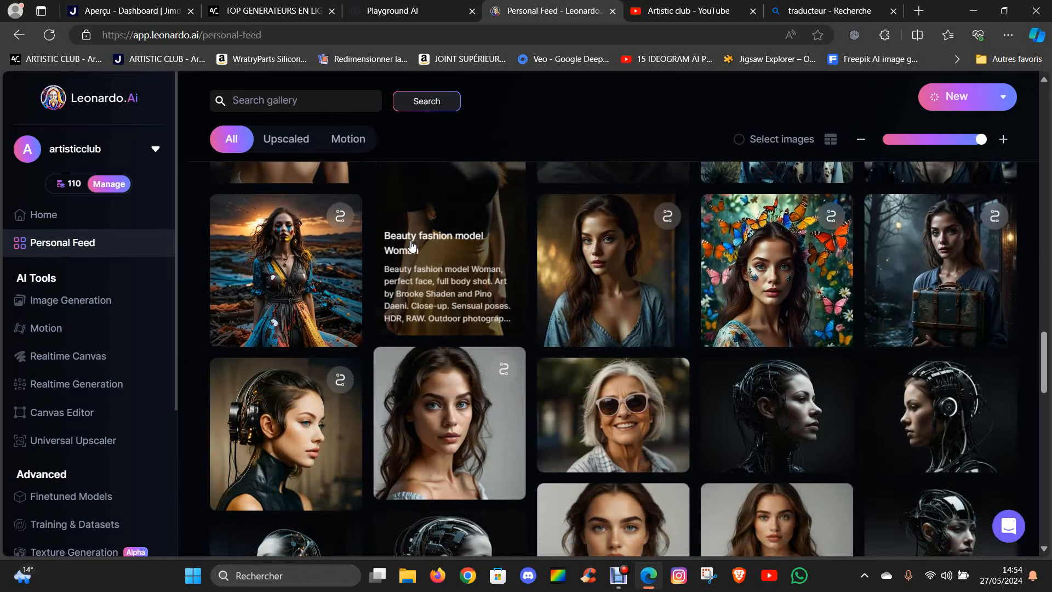
{"action": "scroll", "coordinate": [412, 245], "scroll_direction": "down", "scroll_amount": 1}
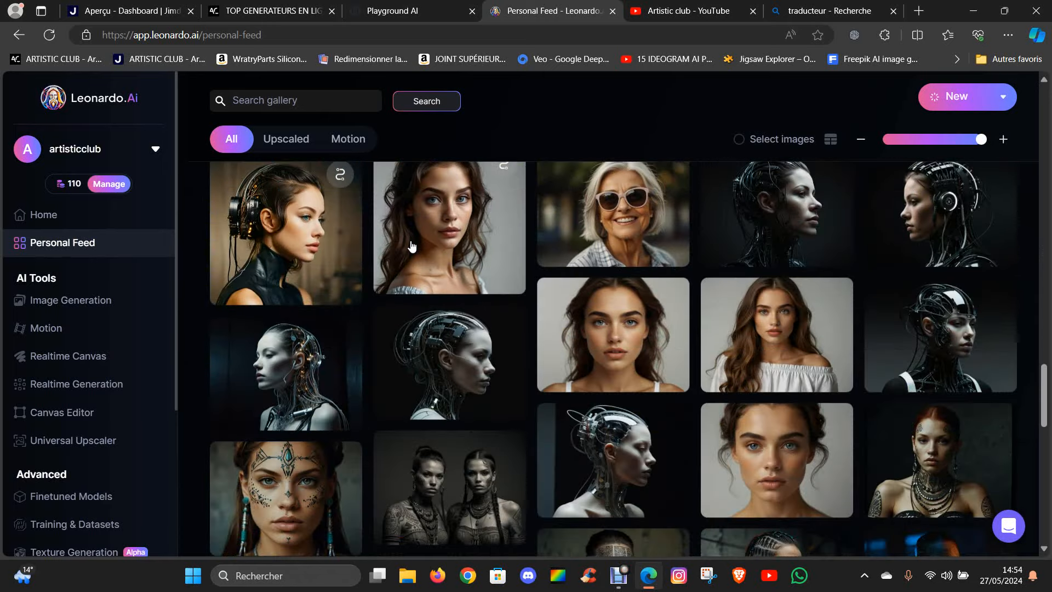
Step: View the details of the "Photo of the most beautiful woman in history" portrait, close them and return to the neighbouring portraits
{"action": "left_click", "coordinate": [458, 241]}
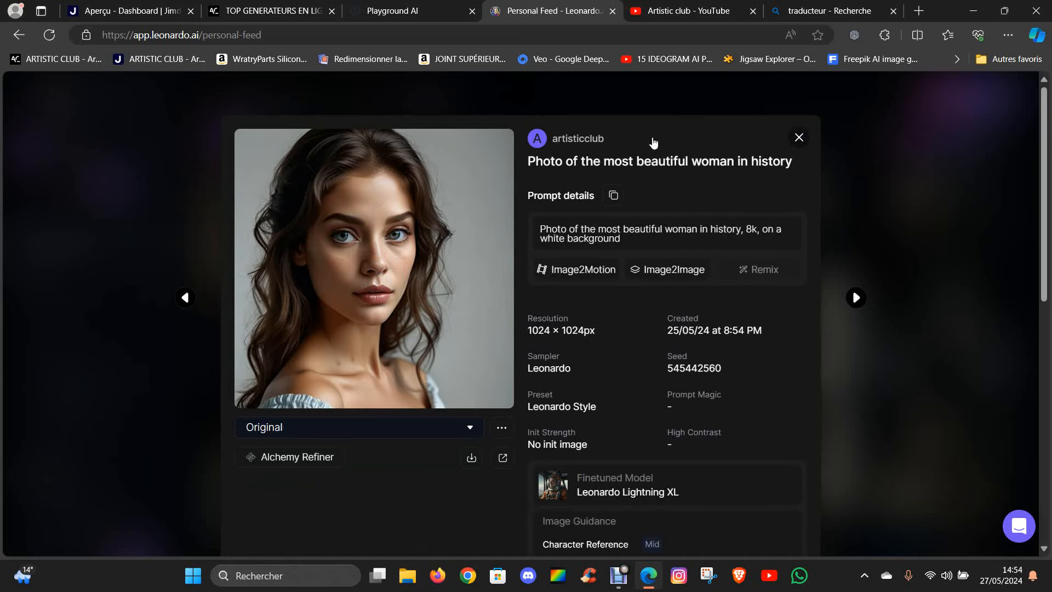
{"action": "key", "text": "Escape"}
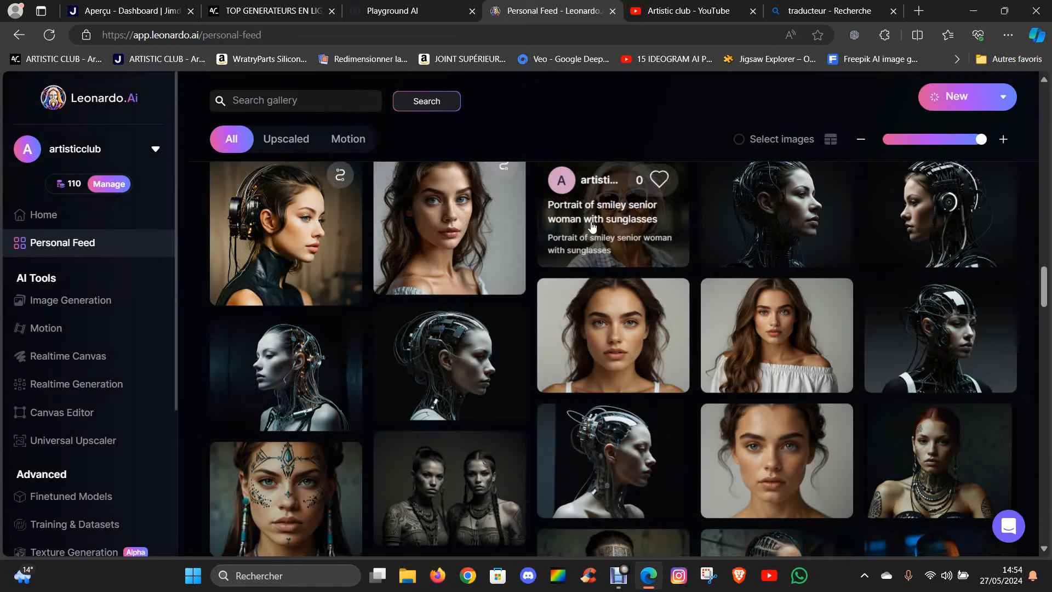
{"action": "scroll", "coordinate": [592, 226], "scroll_direction": "up", "scroll_amount": 4}
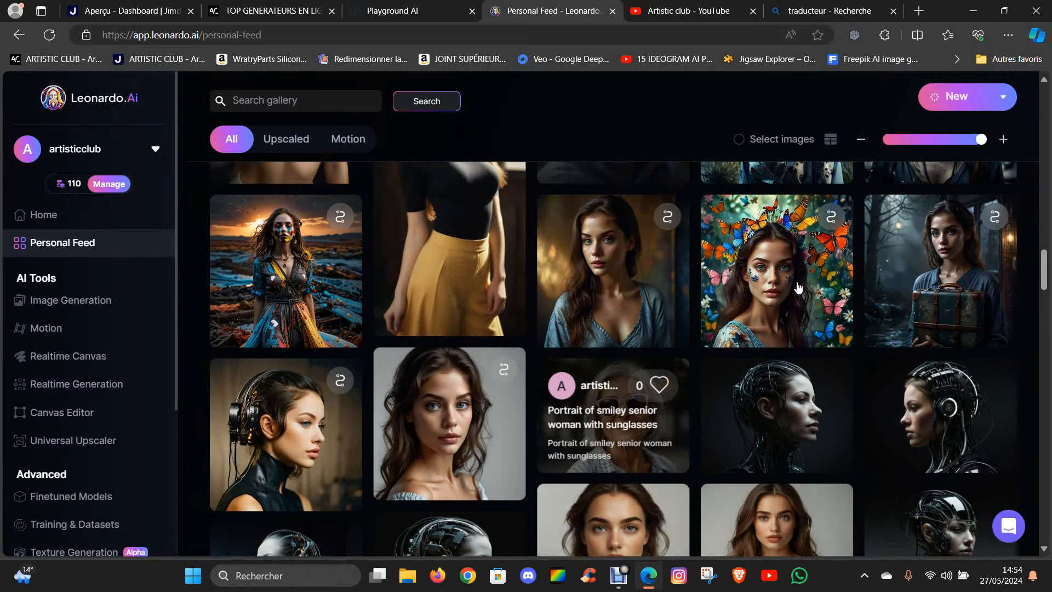
Step: Browse the details of the butterfly portrait, its neighbouring portraits and the woman holding a suitcase, and close the details
{"action": "left_click", "coordinate": [798, 289]}
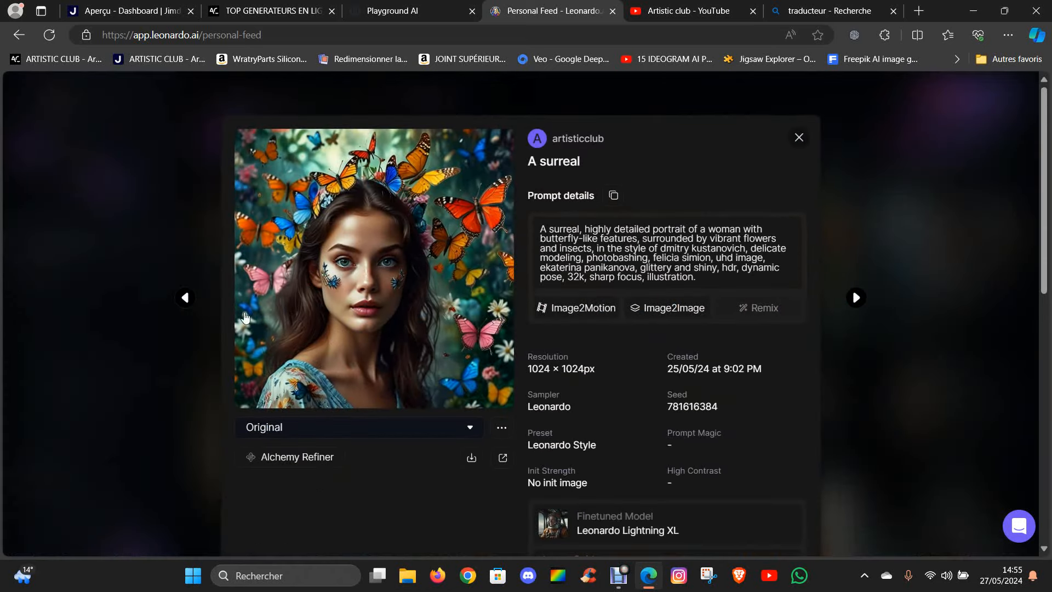
{"action": "left_click", "coordinate": [186, 298]}
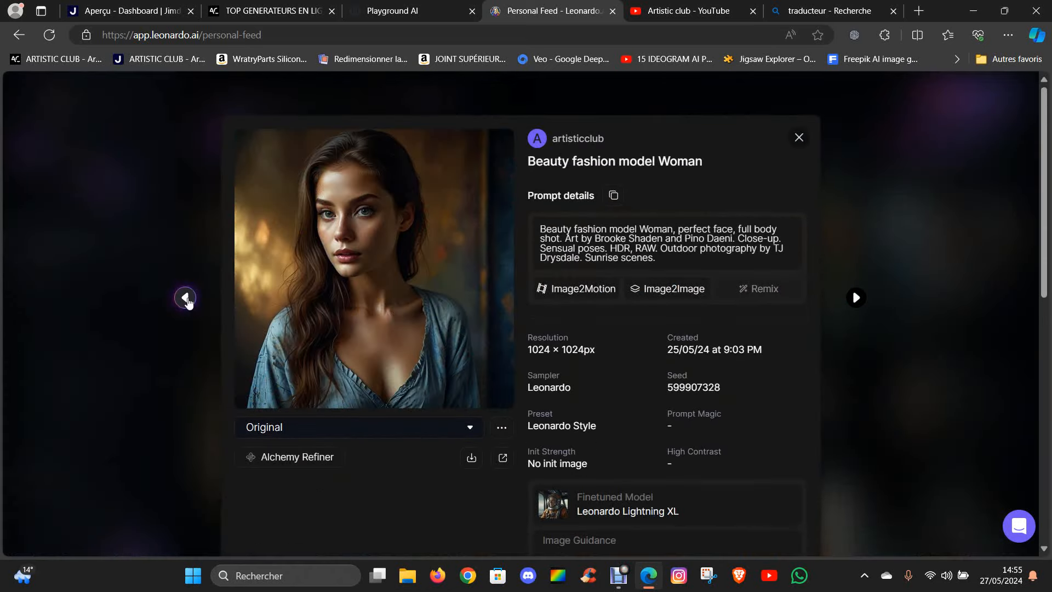
{"action": "left_click", "coordinate": [186, 298]}
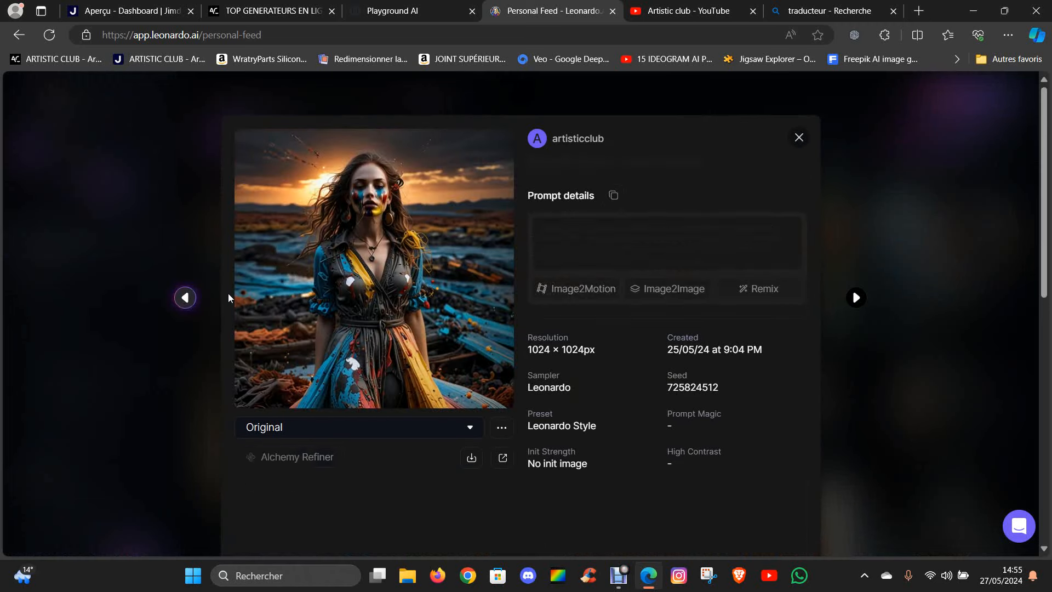
{"action": "left_click", "coordinate": [857, 298]}
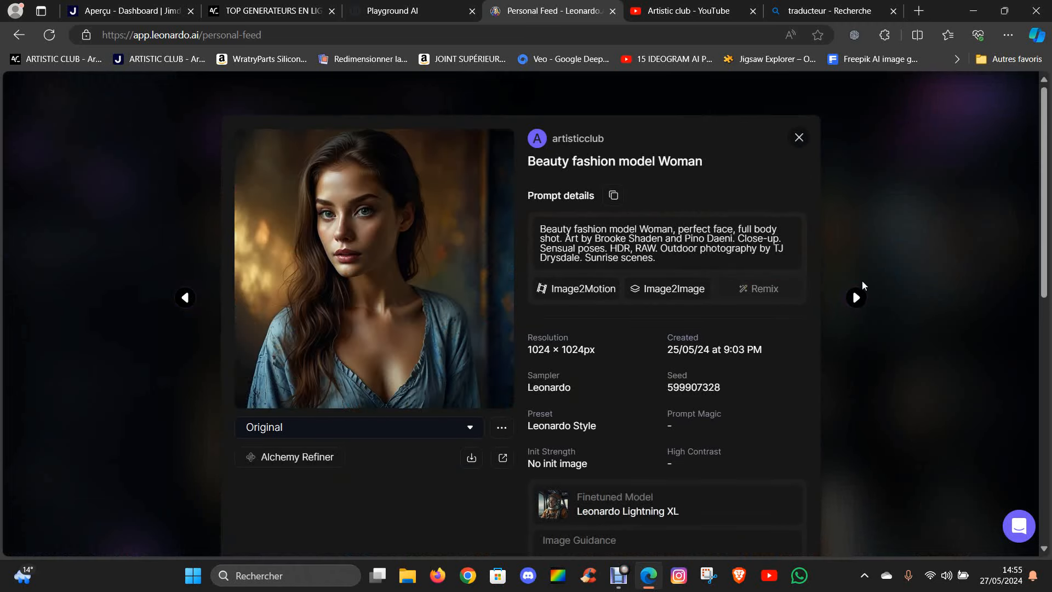
{"action": "left_click", "coordinate": [853, 298]}
{"action": "left_click", "coordinate": [854, 298]}
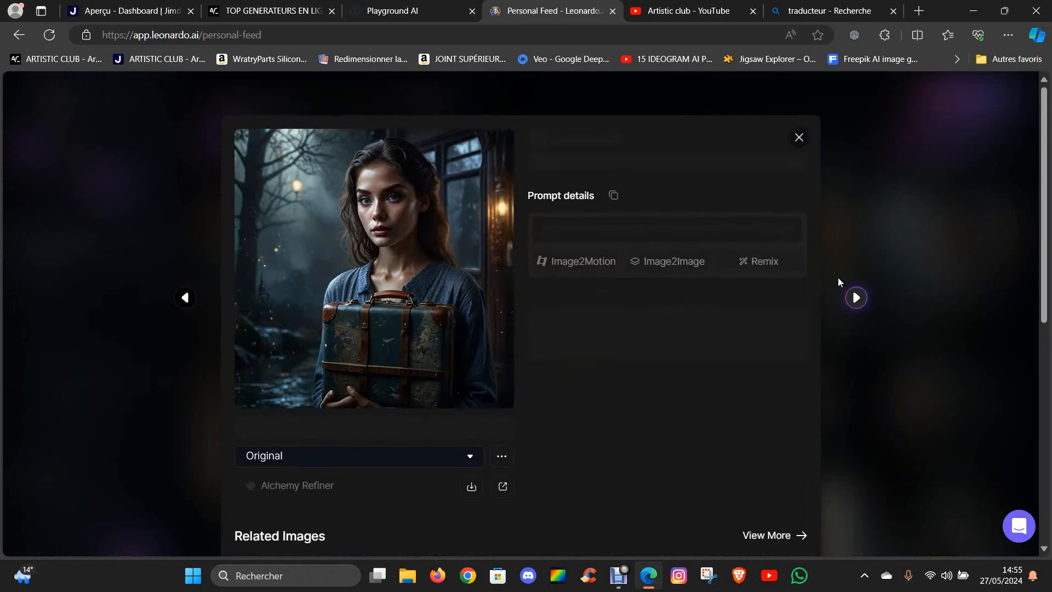
{"action": "left_click", "coordinate": [799, 138]}
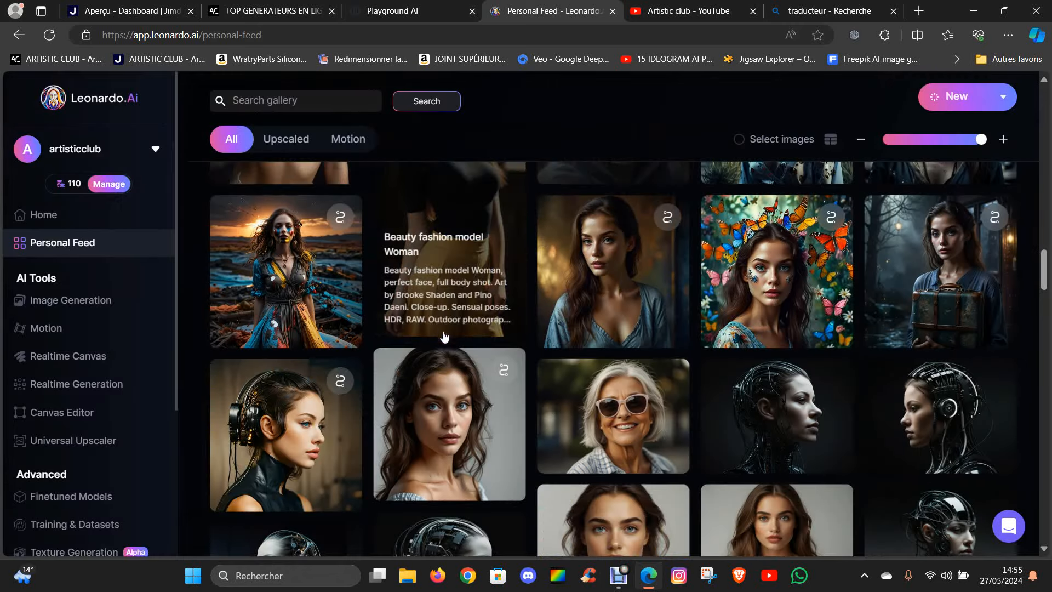
Step: Return to the newest generations in the personal feed, view the details of the latest "Female walking in the street" image and close them
{"action": "scroll", "coordinate": [476, 324], "scroll_direction": "up", "scroll_amount": 15}
{"action": "scroll", "coordinate": [495, 317], "scroll_direction": "up", "scroll_amount": 5}
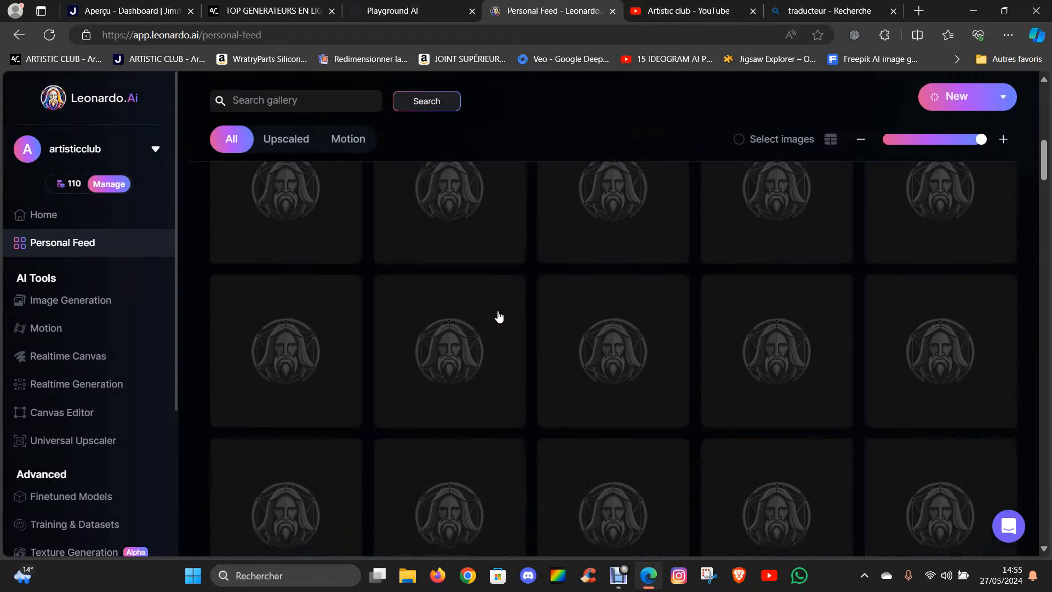
{"action": "scroll", "coordinate": [414, 215], "scroll_direction": "up", "scroll_amount": 6}
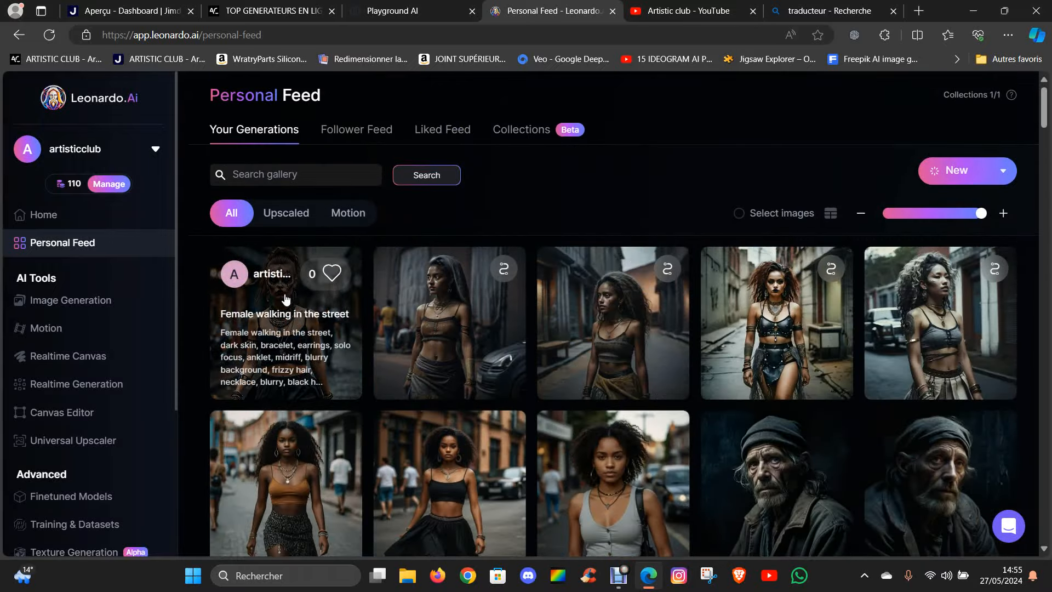
{"action": "left_click", "coordinate": [285, 298]}
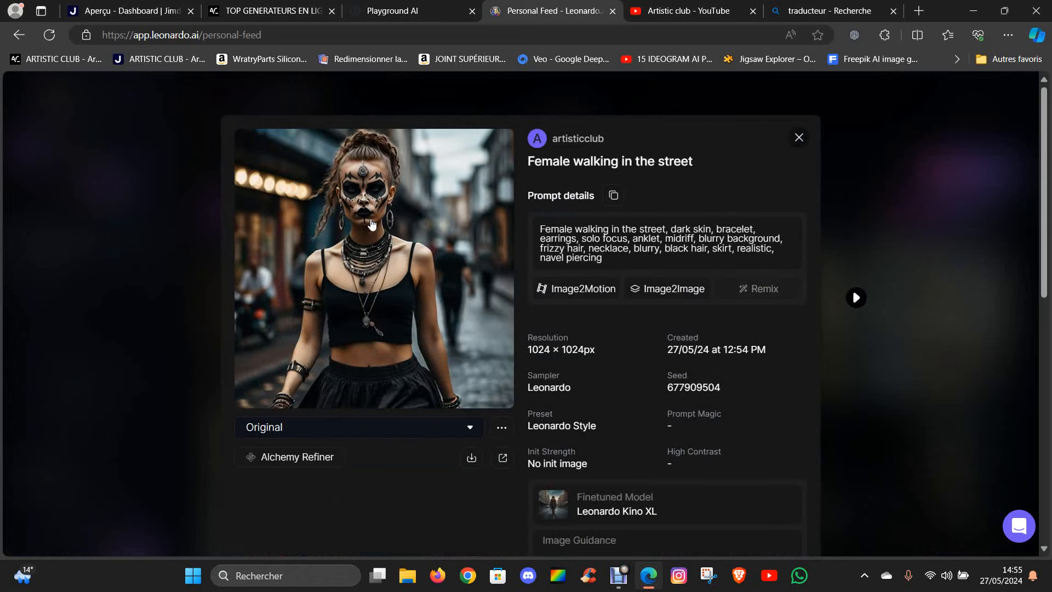
{"action": "left_click", "coordinate": [799, 138]}
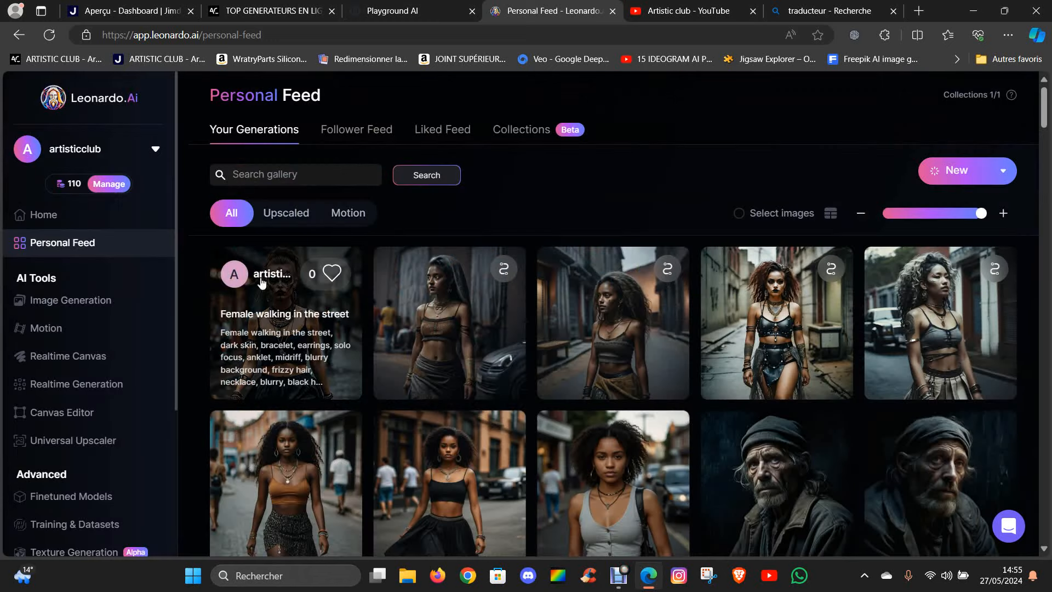
Step: Go back to Image Generation and check the character reference's preview and strength options
{"action": "left_click", "coordinate": [70, 300]}
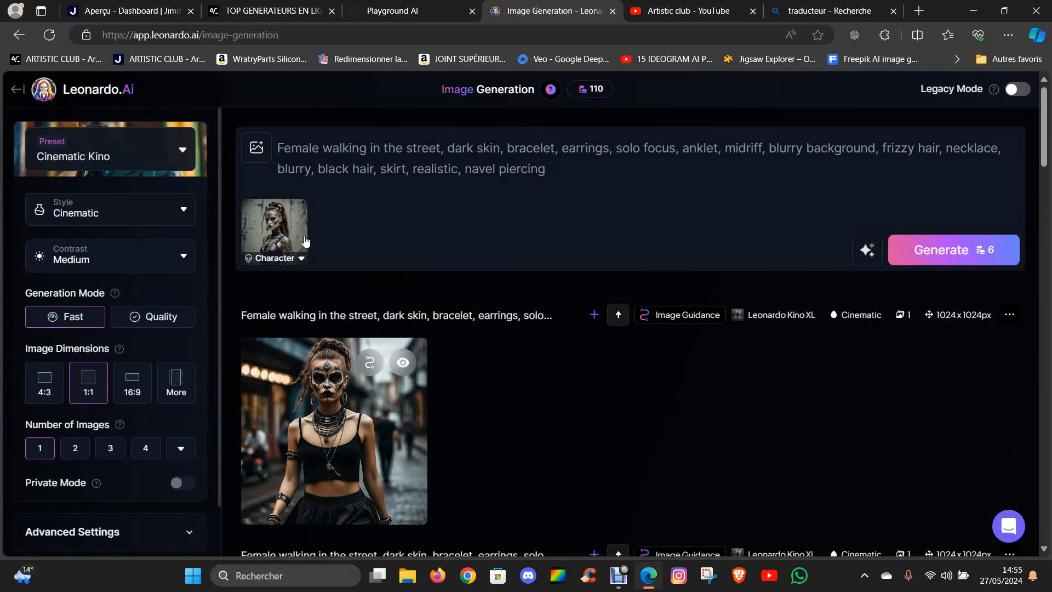
{"action": "left_click", "coordinate": [298, 237]}
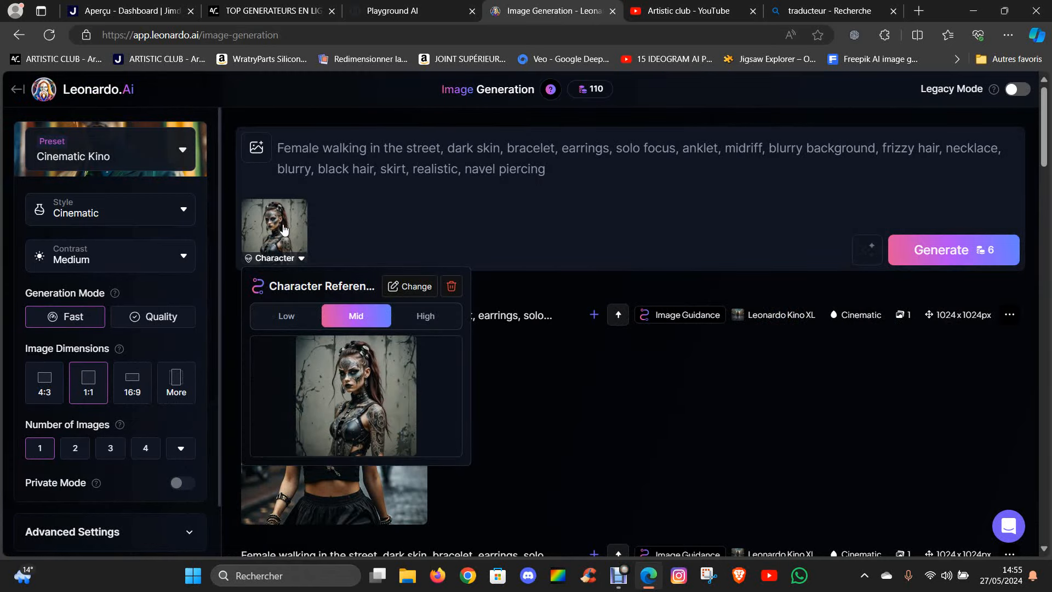
{"action": "left_click", "coordinate": [284, 229]}
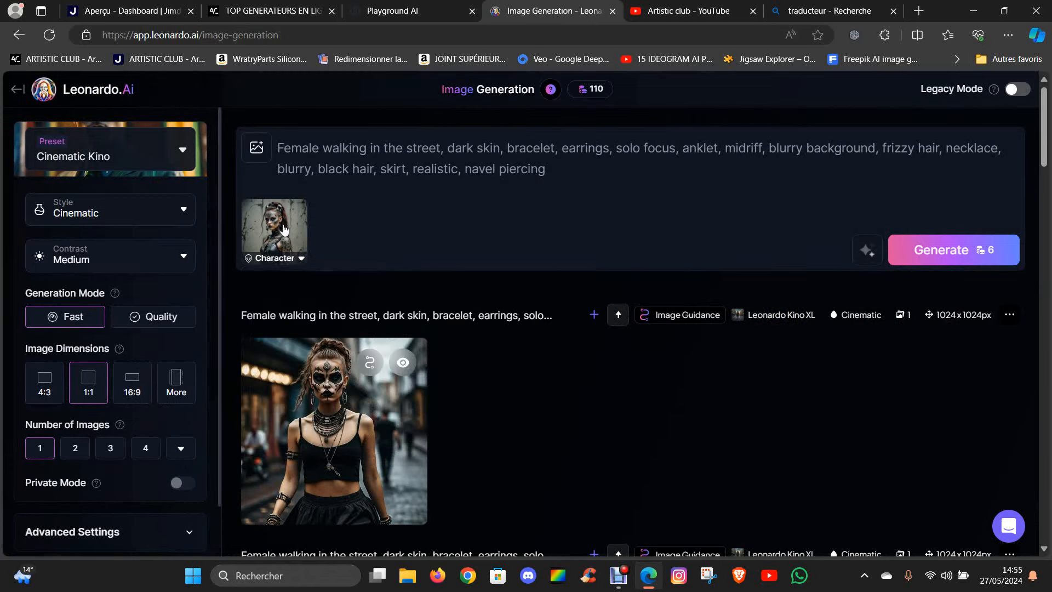
Step: Add a Style Reference using the uploaded image of the masked woman with headphones and blue, yellow and white paint
{"action": "left_click", "coordinate": [268, 155]}
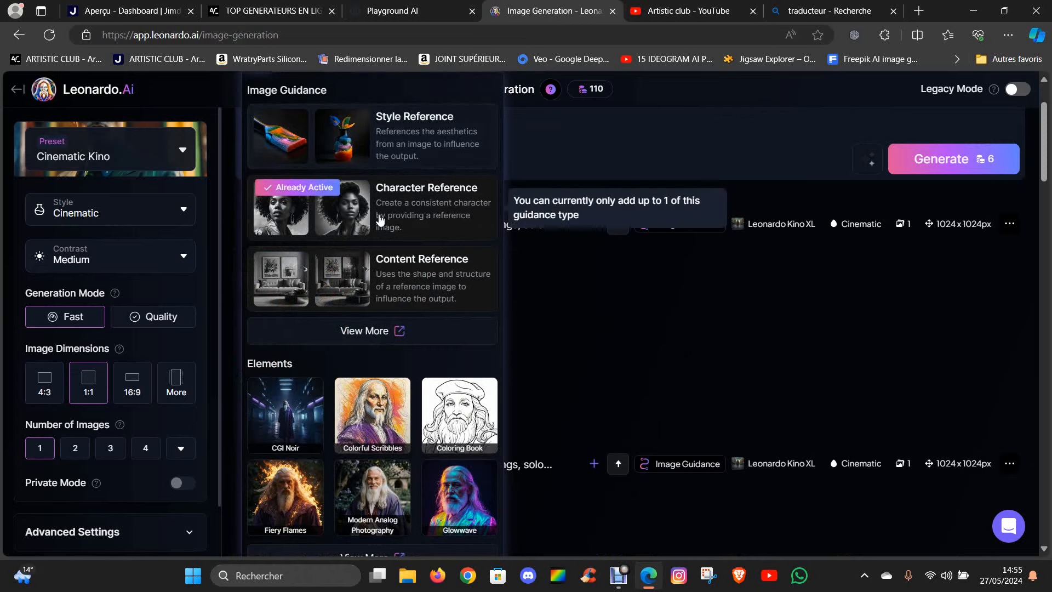
{"action": "left_click", "coordinate": [351, 145]}
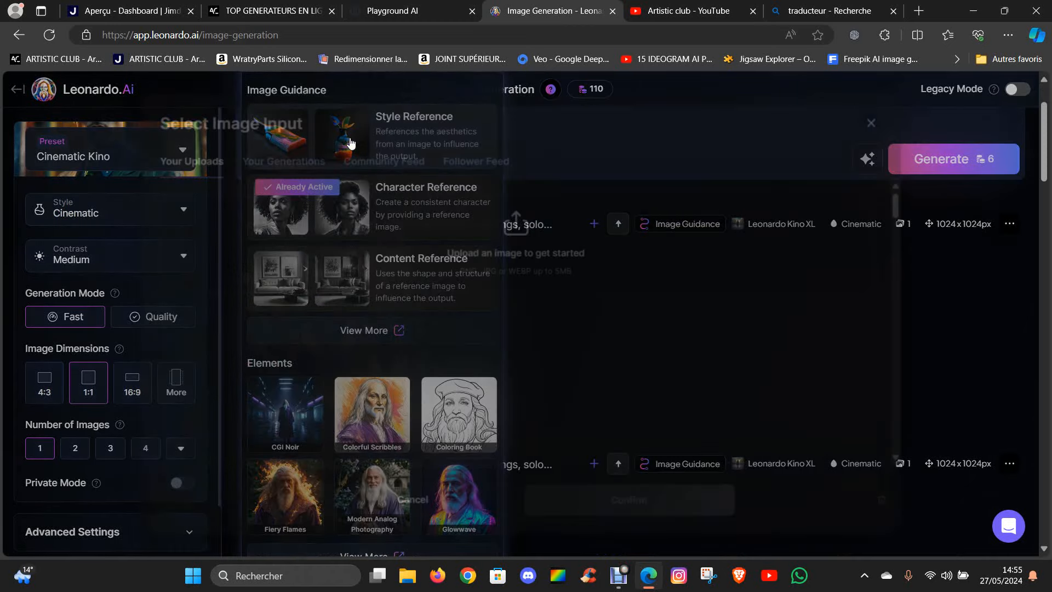
{"action": "scroll", "coordinate": [449, 233], "scroll_direction": "down", "scroll_amount": 3}
{"action": "scroll", "coordinate": [450, 233], "scroll_direction": "down", "scroll_amount": 3}
{"action": "scroll", "coordinate": [391, 209], "scroll_direction": "down", "scroll_amount": 3}
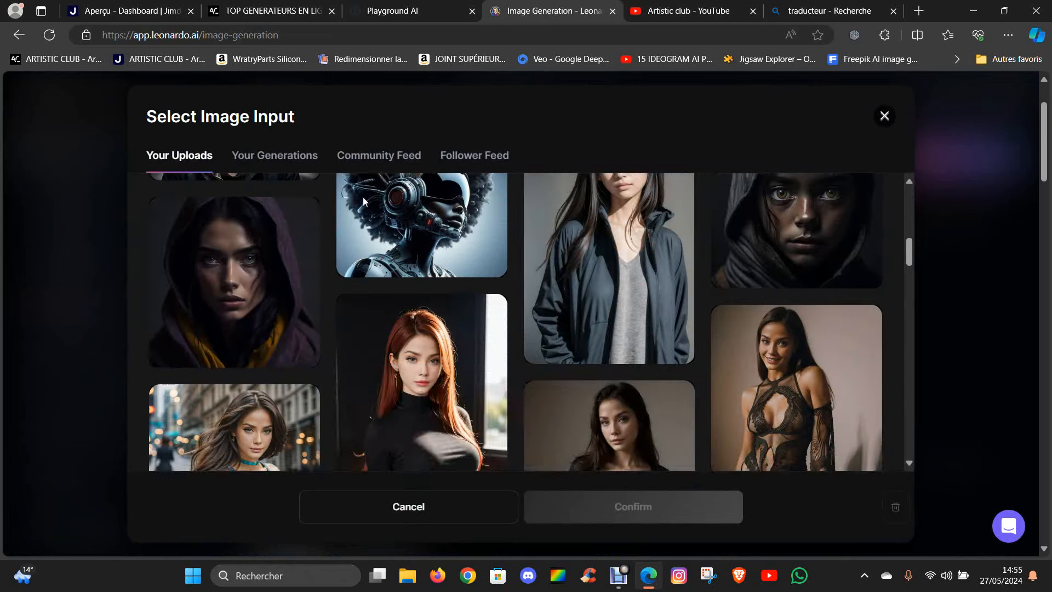
{"action": "scroll", "coordinate": [387, 200], "scroll_direction": "down", "scroll_amount": 10}
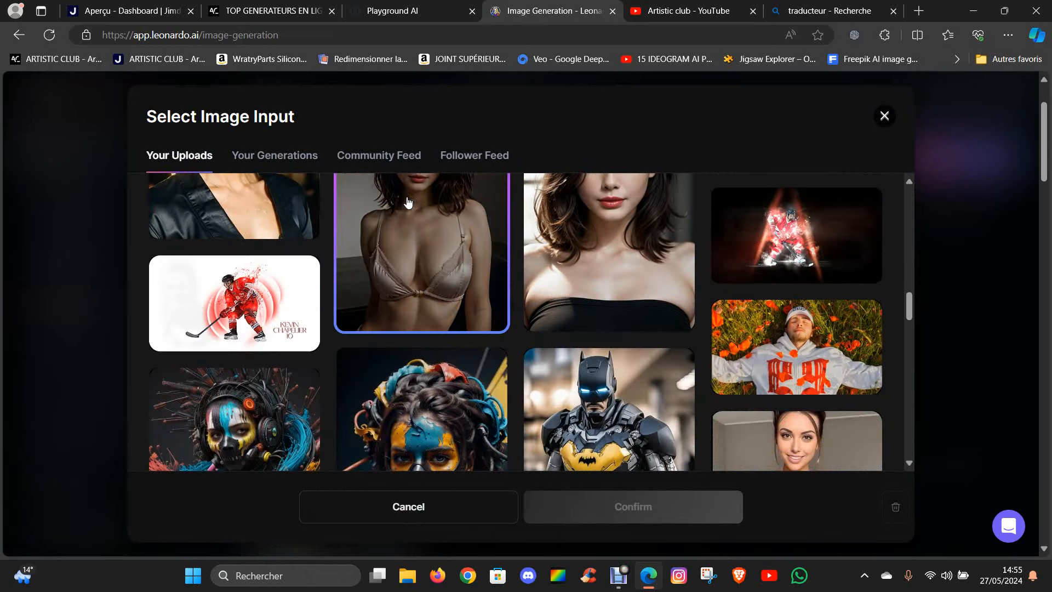
{"action": "scroll", "coordinate": [521, 251], "scroll_direction": "down", "scroll_amount": 4}
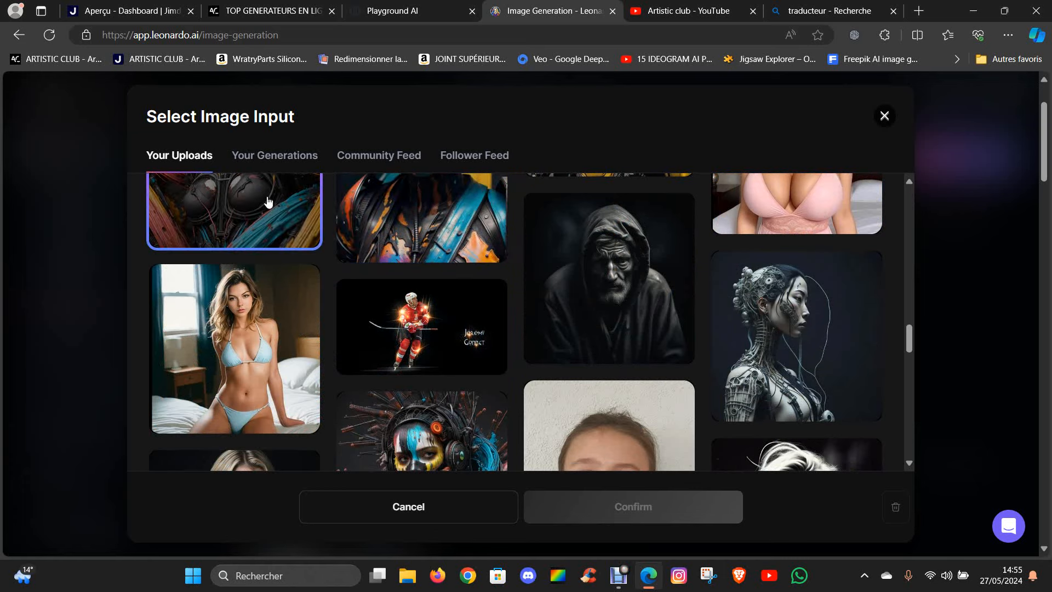
{"action": "scroll", "coordinate": [291, 235], "scroll_direction": "up", "scroll_amount": 4}
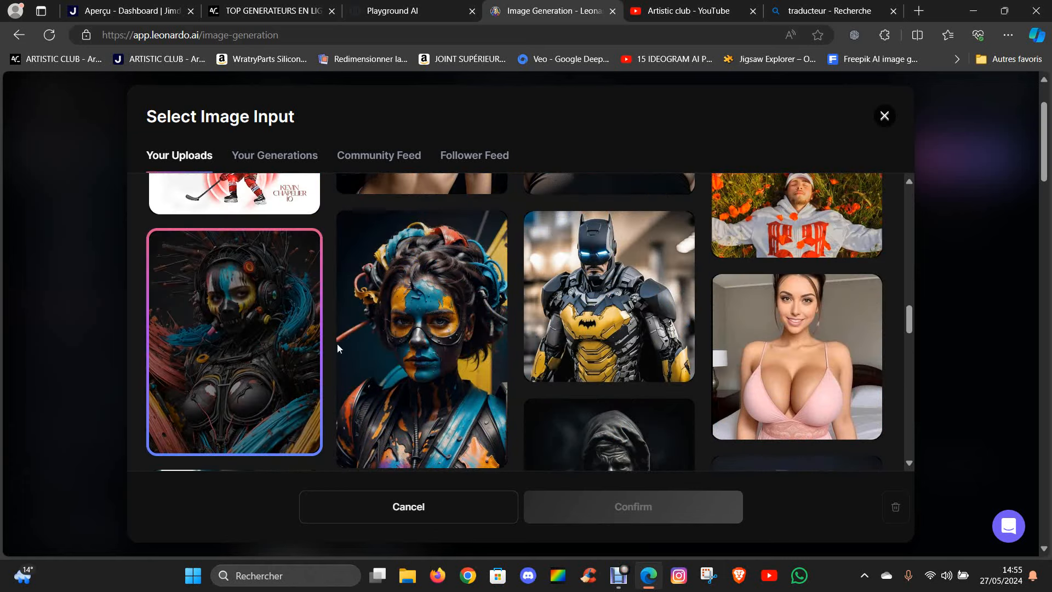
{"action": "left_click", "coordinate": [277, 329]}
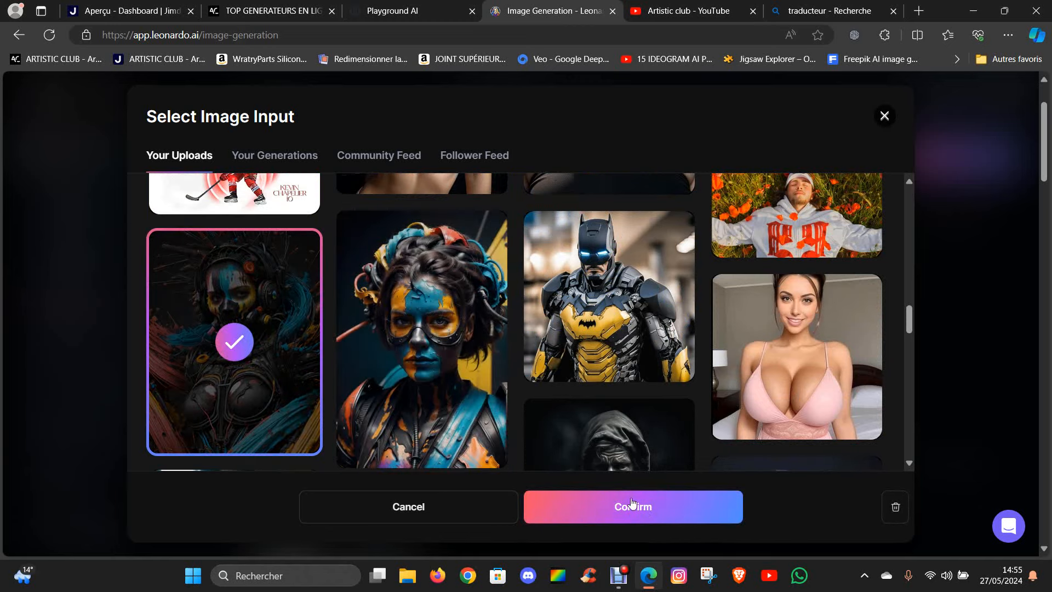
{"action": "left_click", "coordinate": [632, 496]}
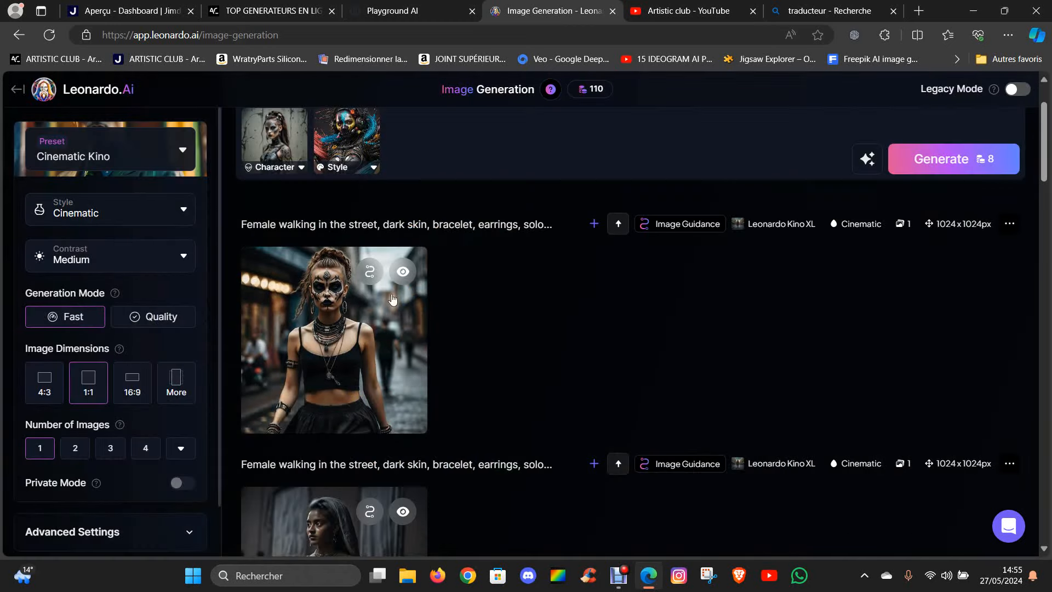
Step: Generate the street portrait with both the character and style references, then inspect the new image at full size and close it
{"action": "scroll", "coordinate": [791, 195], "scroll_direction": "up", "scroll_amount": 2}
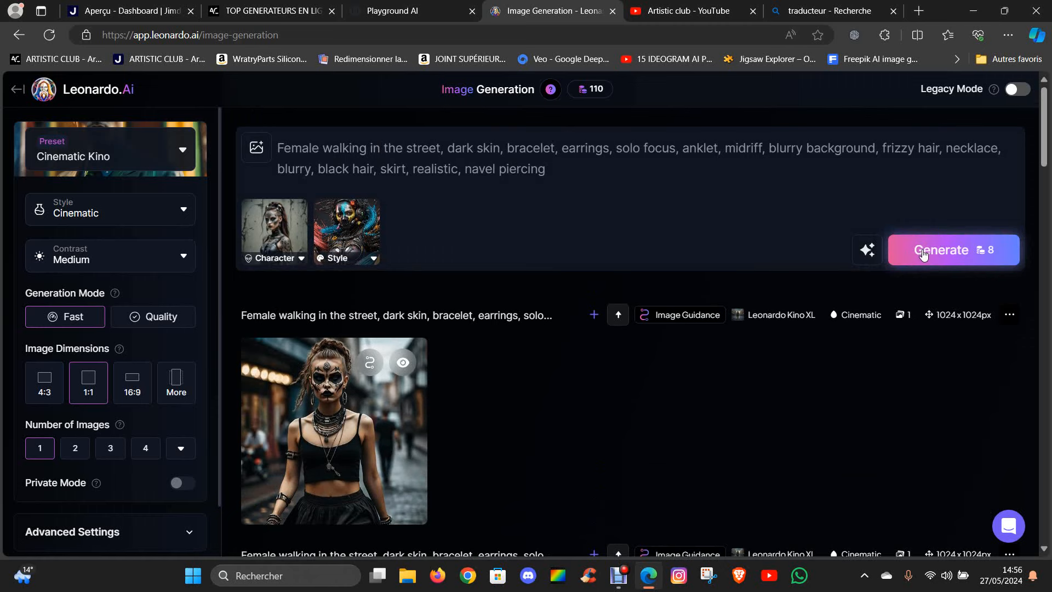
{"action": "left_click", "coordinate": [932, 256]}
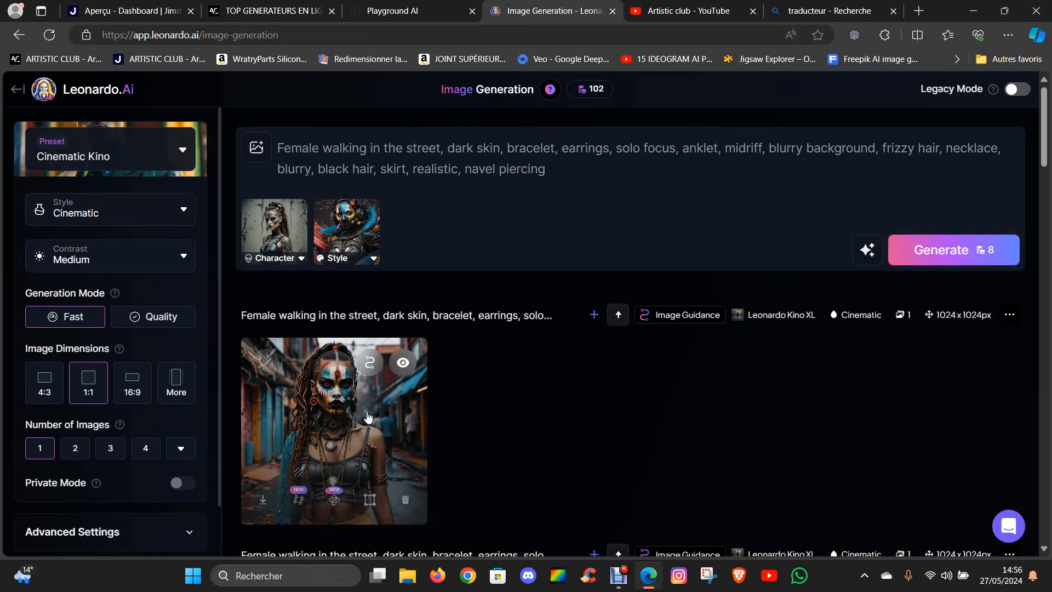
{"action": "left_click", "coordinate": [319, 414]}
{"action": "left_click", "coordinate": [520, 230]}
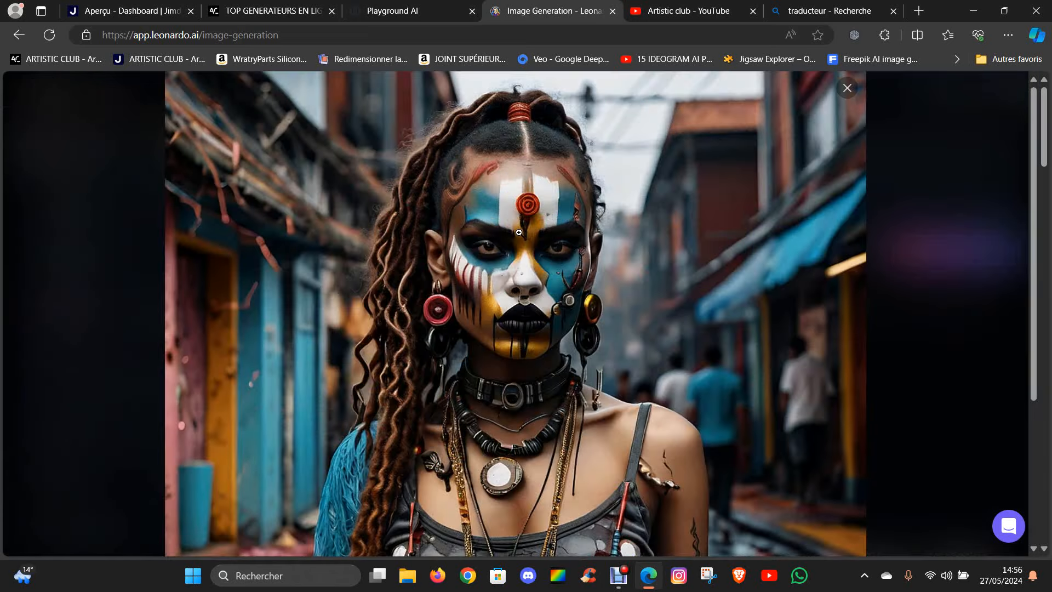
{"action": "left_click", "coordinate": [915, 294]}
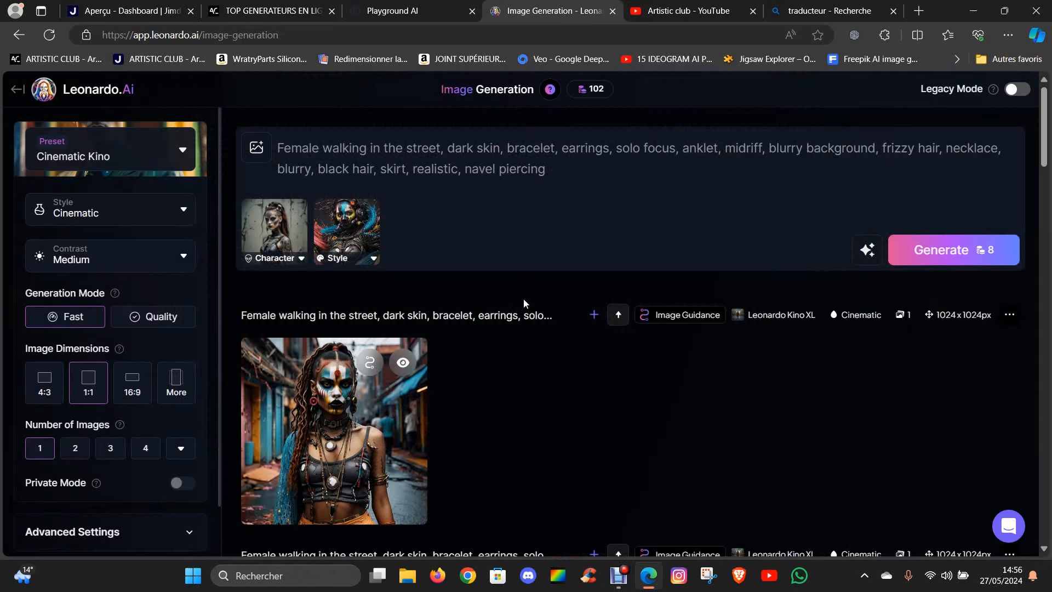
Step: View the previous image of the woman with black face paint at full size for comparison and close it
{"action": "scroll", "coordinate": [524, 298], "scroll_direction": "down", "scroll_amount": 5}
{"action": "left_click", "coordinate": [320, 365]}
{"action": "left_click", "coordinate": [495, 248]}
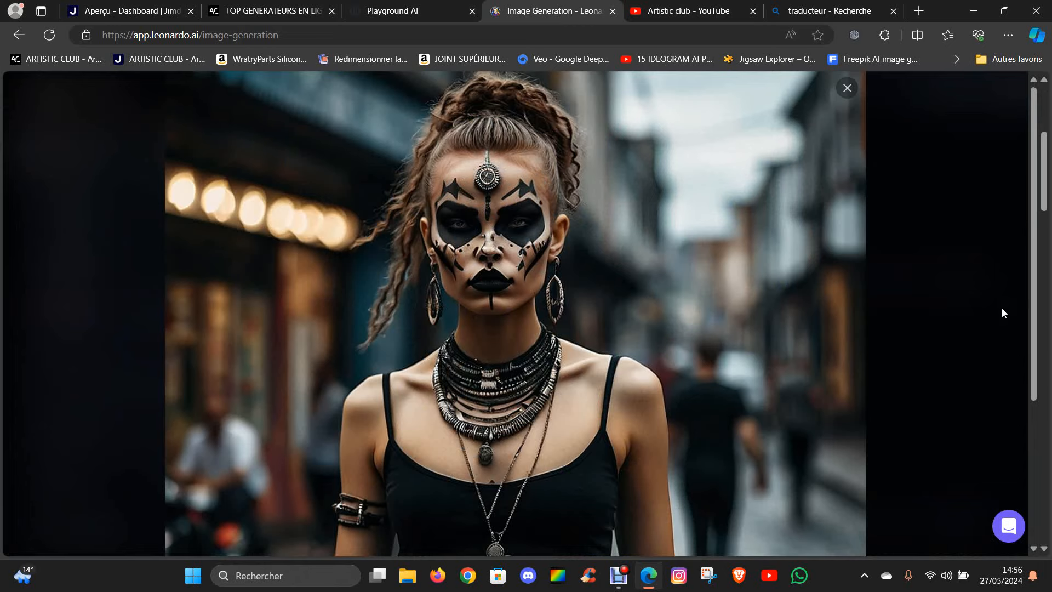
{"action": "left_click", "coordinate": [983, 288]}
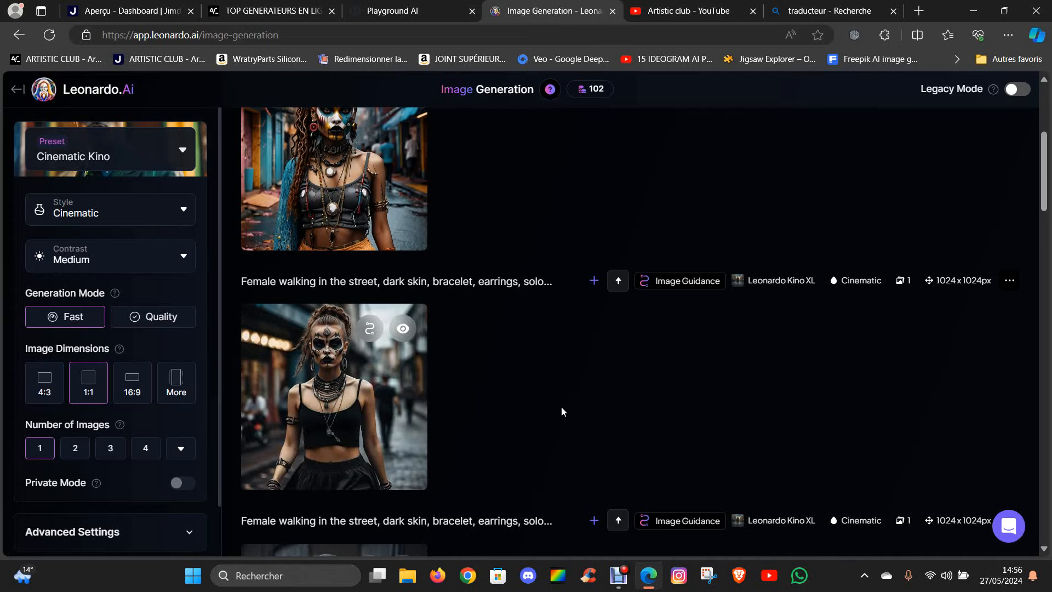
Step: Examine the face paint, jewellery and clothing in the new multicoloured portrait at full size, and close it
{"action": "scroll", "coordinate": [564, 416], "scroll_direction": "up", "scroll_amount": 3}
{"action": "left_click", "coordinate": [342, 280]}
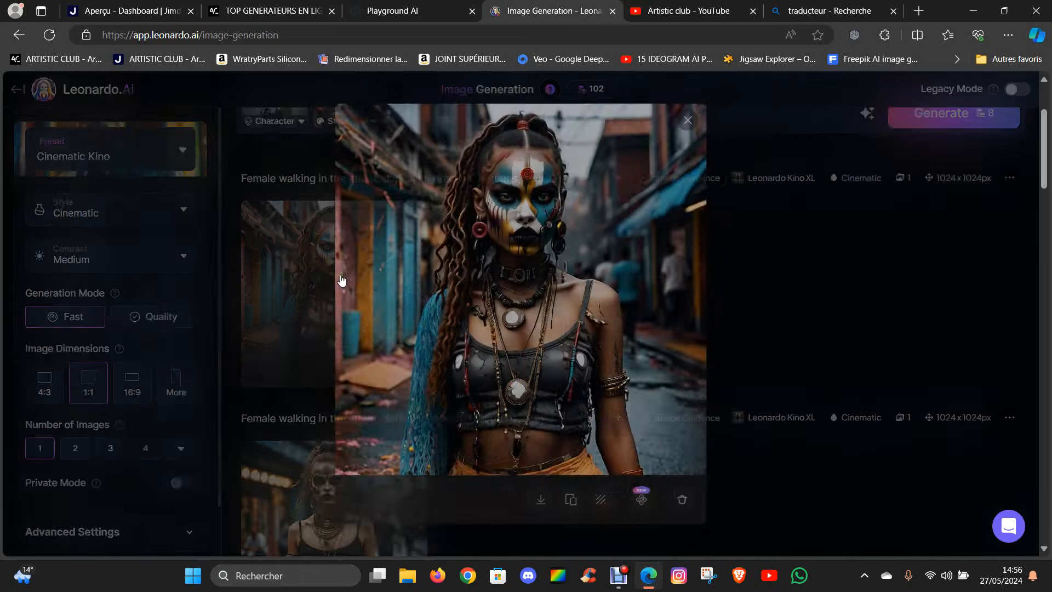
{"action": "left_click", "coordinate": [514, 219]}
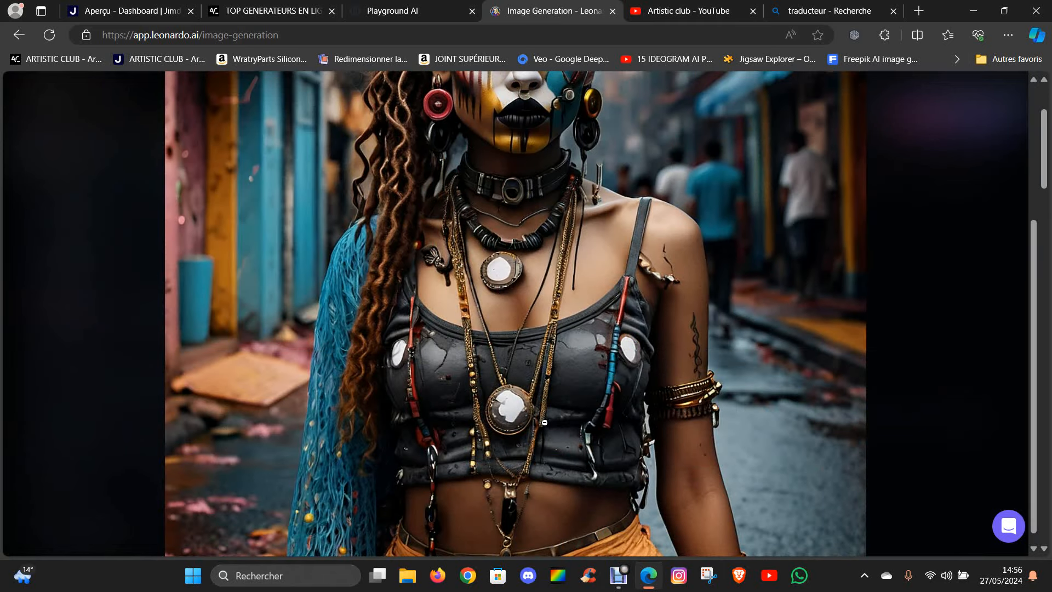
{"action": "left_click", "coordinate": [712, 268]}
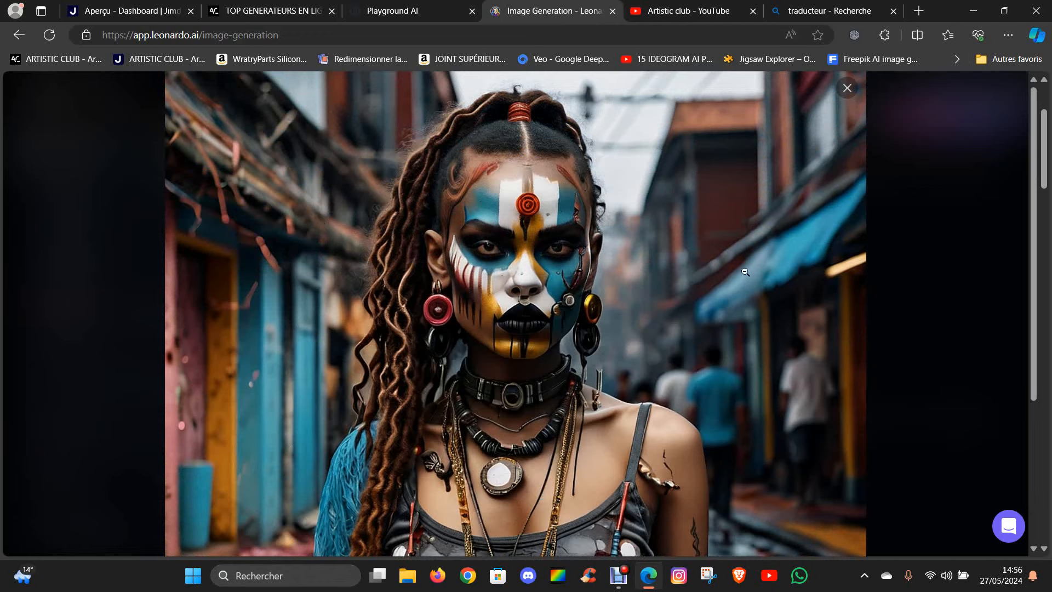
{"action": "scroll", "coordinate": [548, 271], "scroll_direction": "down", "scroll_amount": 3}
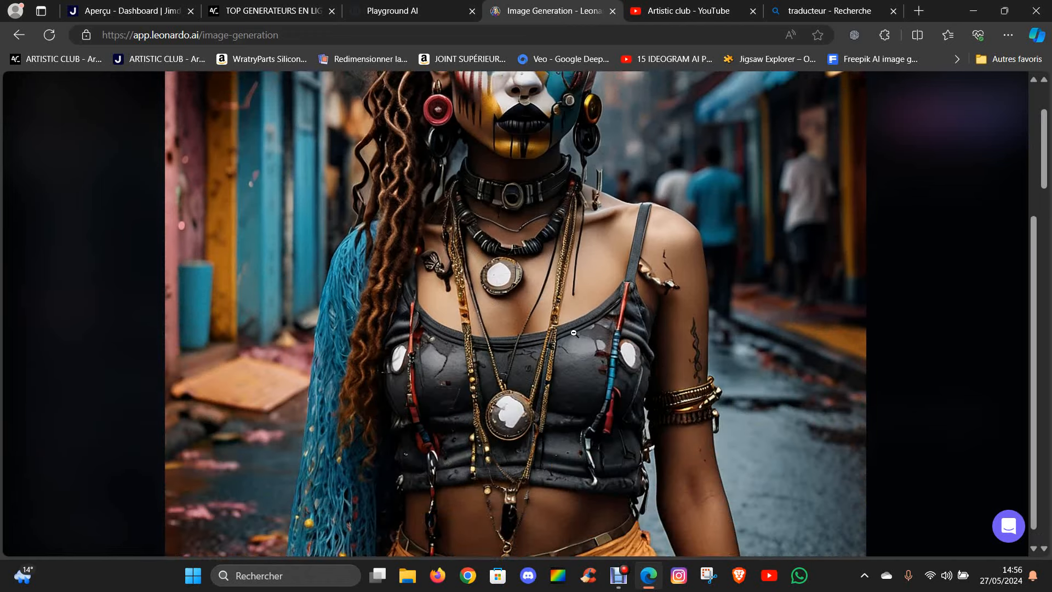
{"action": "scroll", "coordinate": [608, 265], "scroll_direction": "up", "scroll_amount": 3}
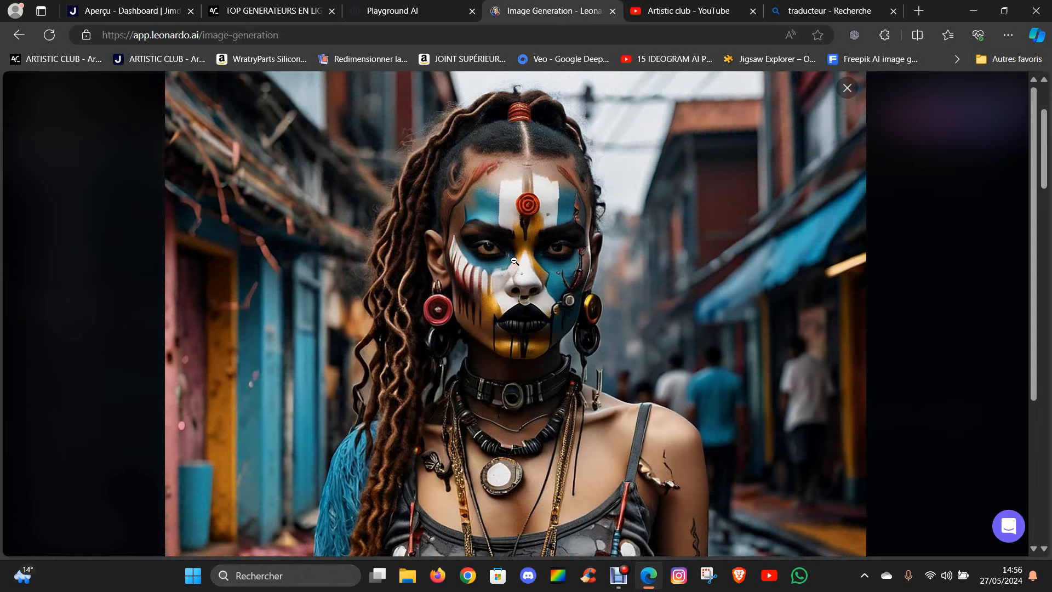
{"action": "left_click", "coordinate": [904, 309]}
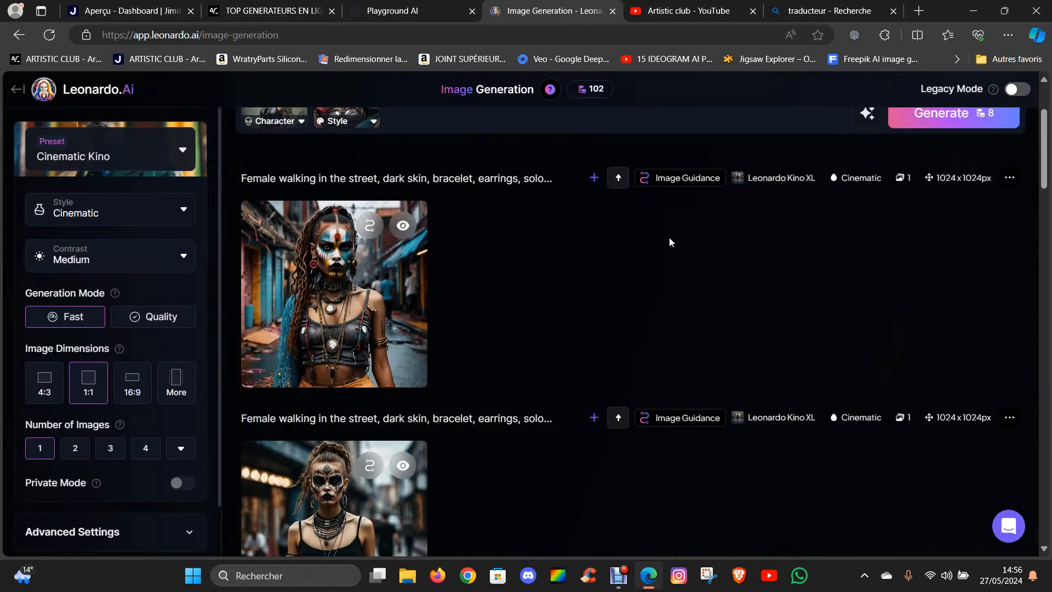
Step: Compare the style reference with the enlarged multicoloured portrait, and close the image
{"action": "scroll", "coordinate": [711, 248], "scroll_direction": "up", "scroll_amount": 3}
{"action": "mouse_move", "coordinate": [359, 226]}
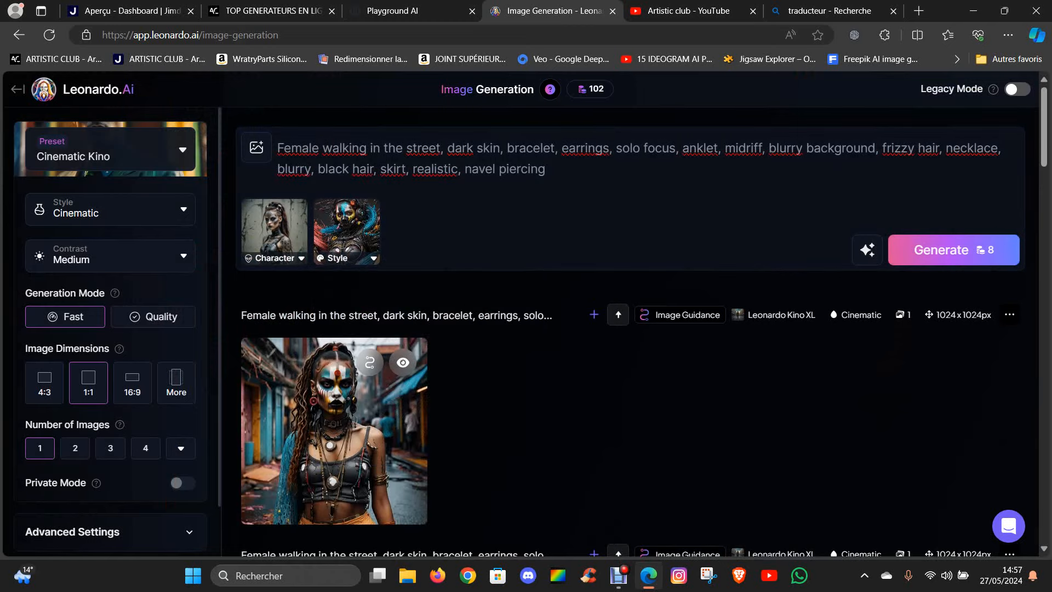
{"action": "left_click", "coordinate": [378, 397]}
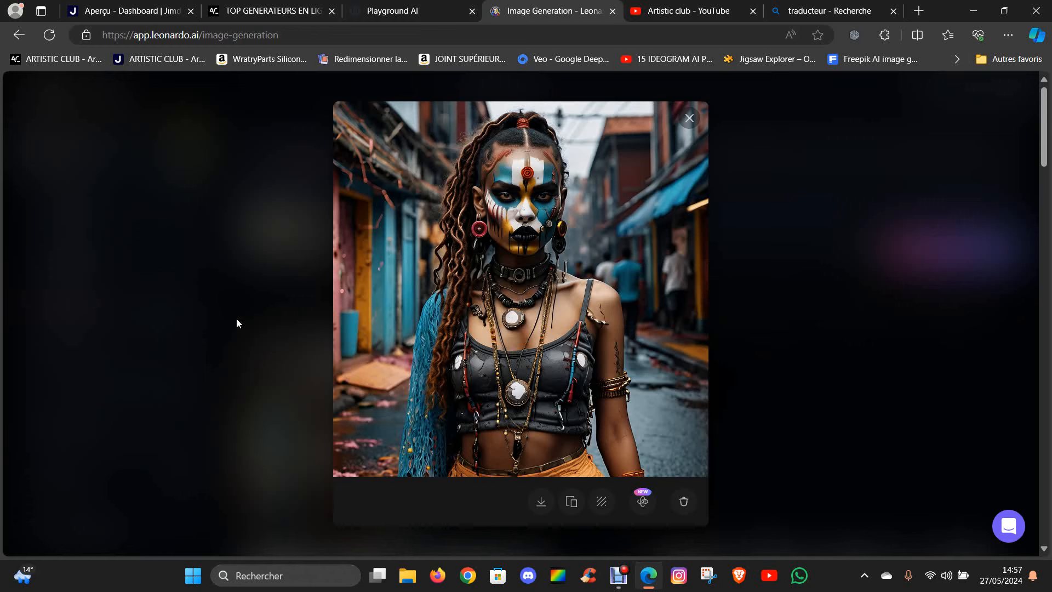
{"action": "left_click", "coordinate": [823, 306]}
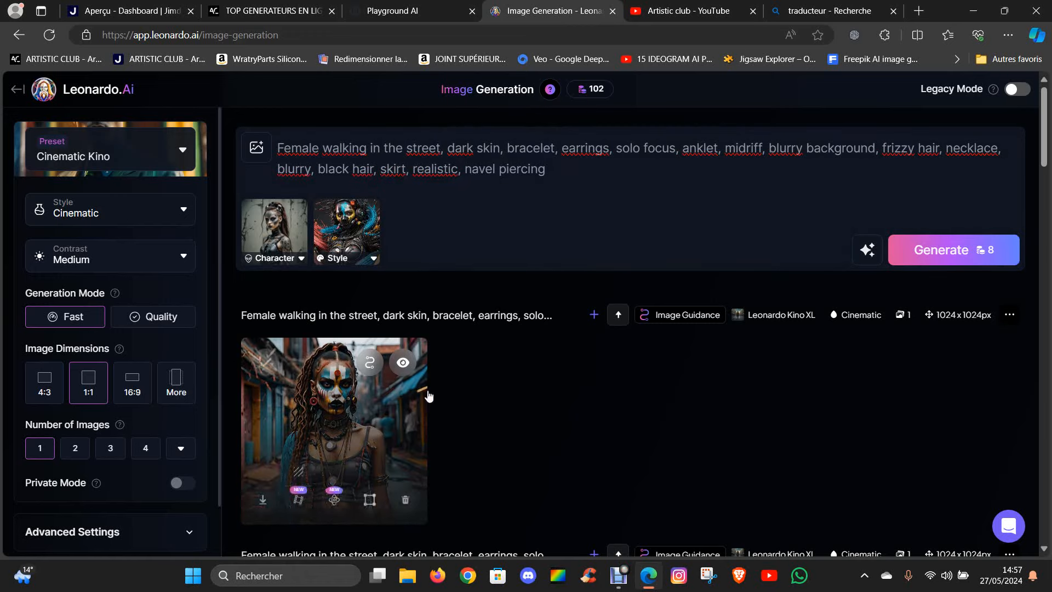
Step: Review the generated results and the available Image Guidance and Elements options, and close the options without adding any
{"action": "scroll", "coordinate": [448, 300], "scroll_direction": "down", "scroll_amount": 1}
{"action": "scroll", "coordinate": [448, 295], "scroll_direction": "down", "scroll_amount": 3}
{"action": "scroll", "coordinate": [448, 295], "scroll_direction": "up", "scroll_amount": 10}
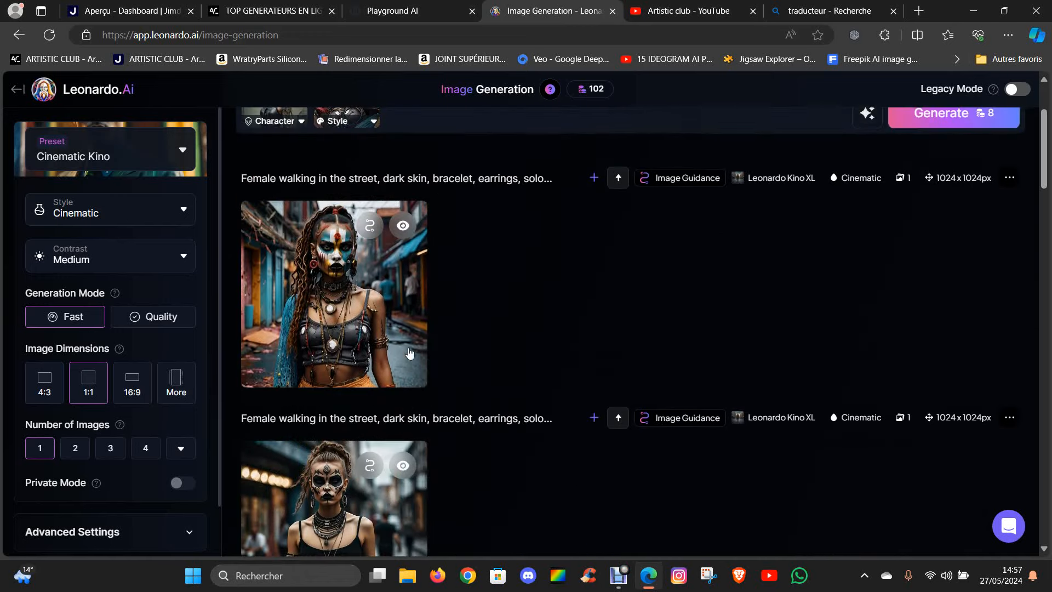
{"action": "left_click", "coordinate": [257, 147]}
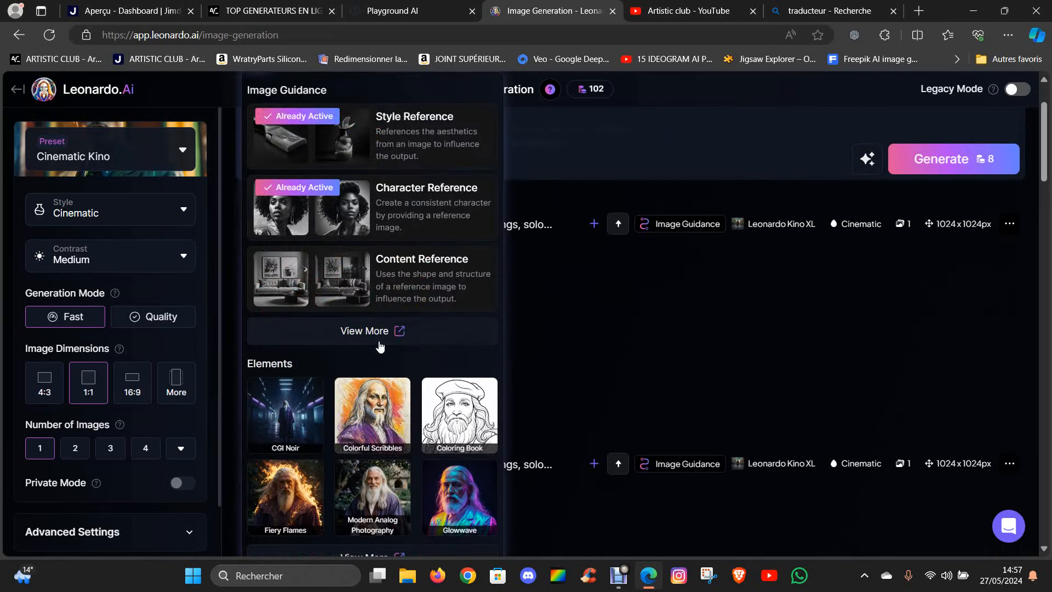
{"action": "scroll", "coordinate": [400, 252], "scroll_direction": "down", "scroll_amount": 3}
{"action": "scroll", "coordinate": [400, 252], "scroll_direction": "up", "scroll_amount": 3}
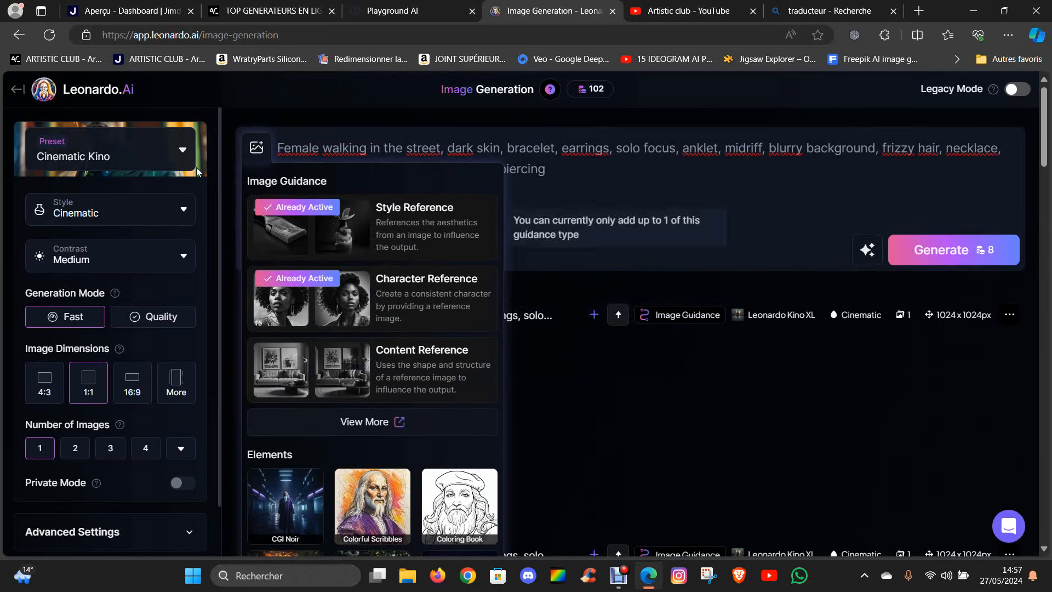
{"action": "left_click", "coordinate": [599, 289]}
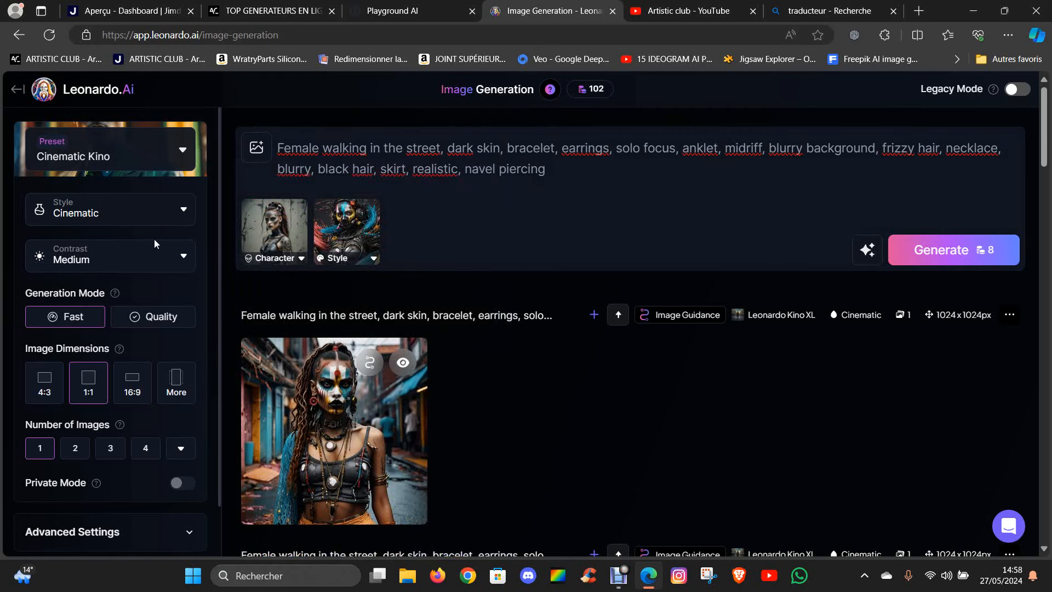